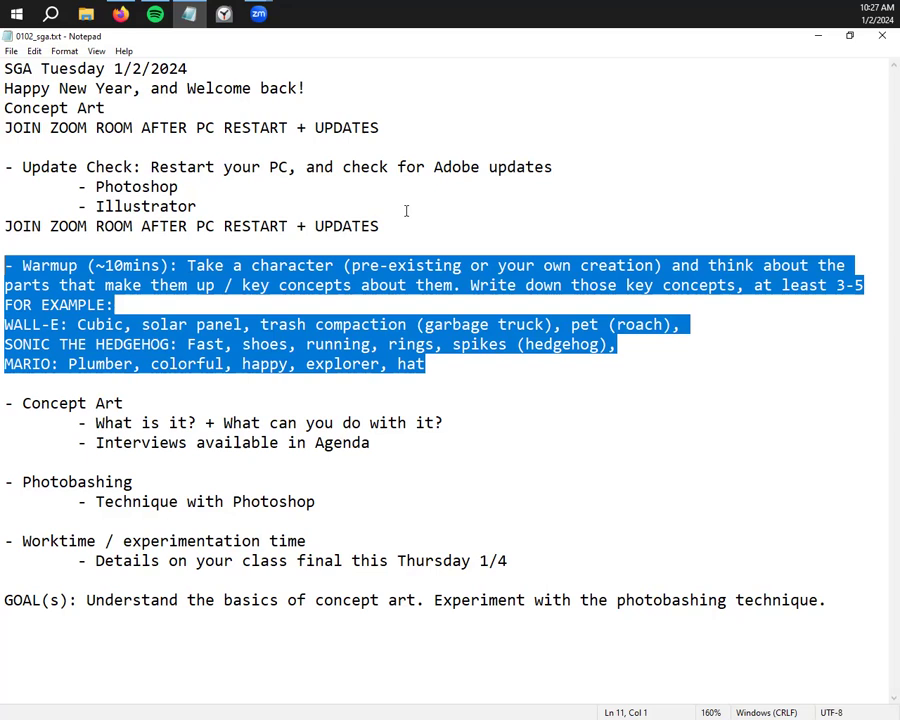
Deselect the Notepad agenda text and switch to the Studio Graphic Arts announcement in Firefox
click(570, 324)
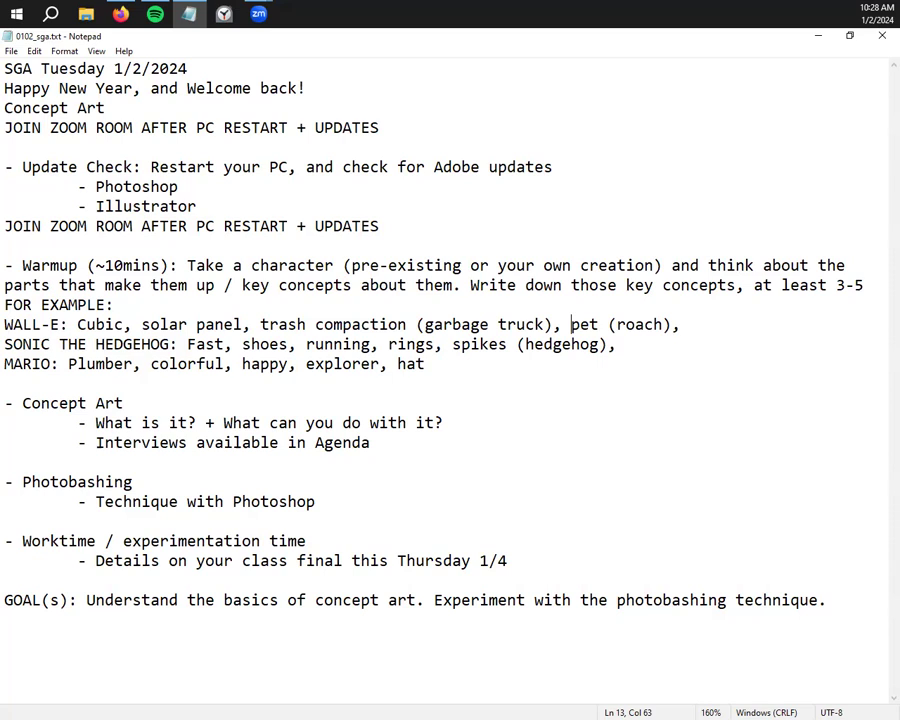
click(120, 14)
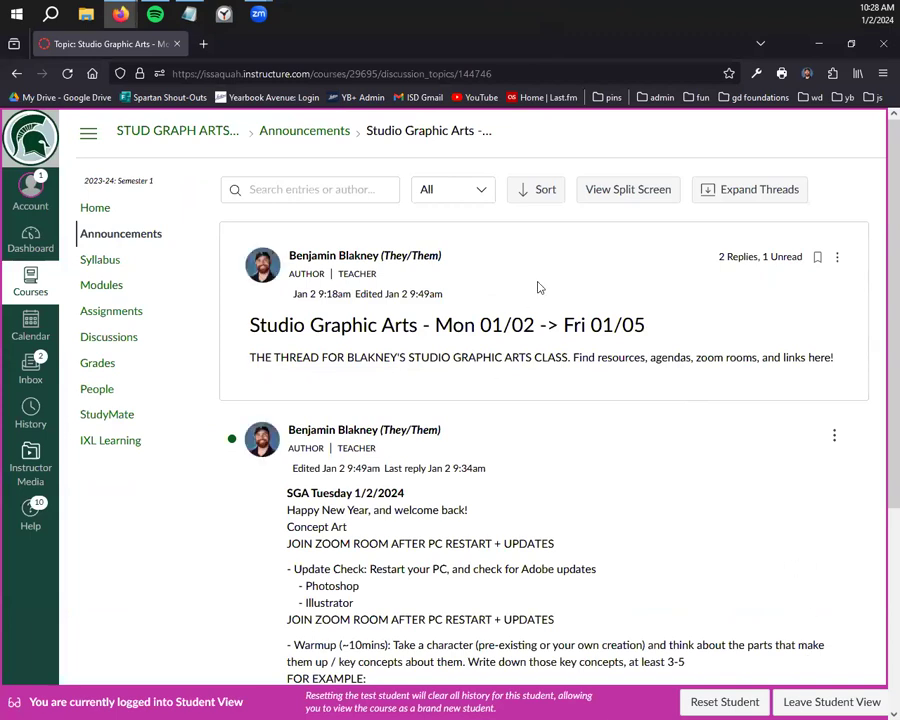
Expand the announcement's '1 Reply' and open 'Concept Art defined' in a new tab
drag(436, 325, 478, 325)
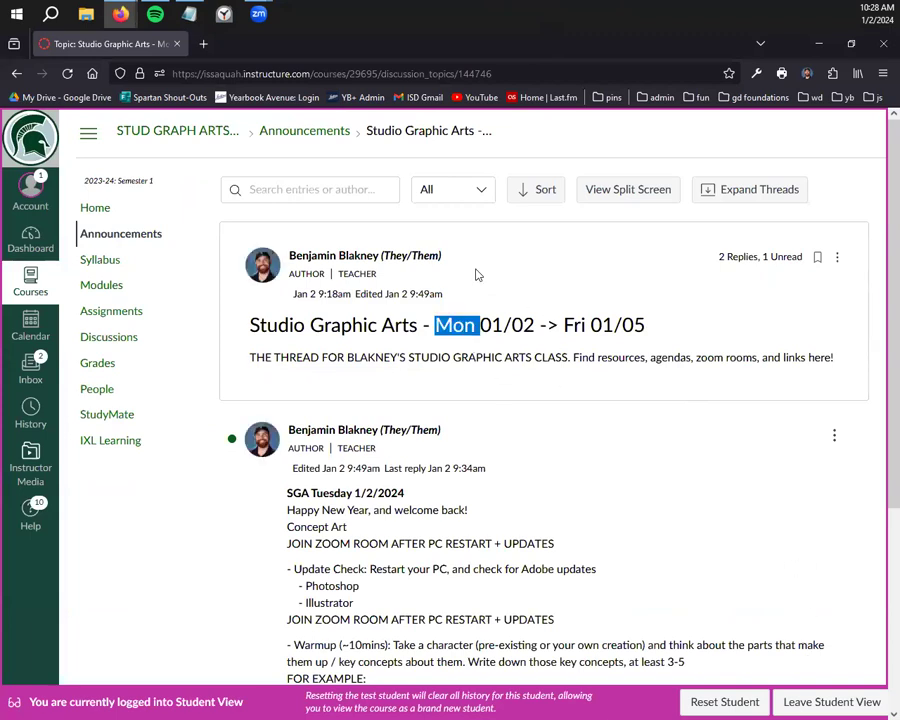
scroll(518, 373, down, 2)
scroll(518, 373, down, 3)
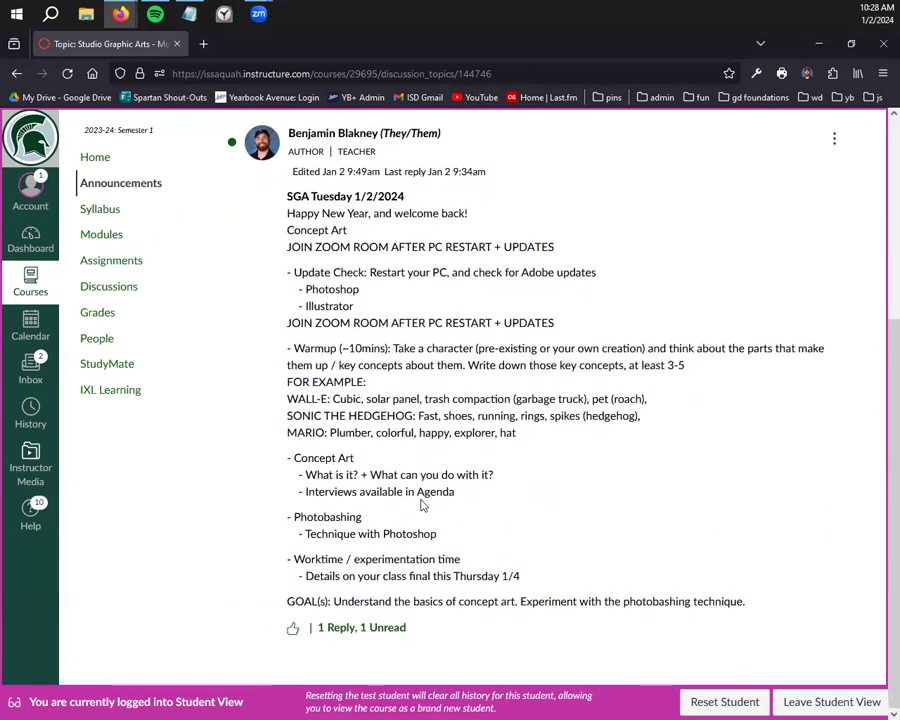
click(372, 628)
scroll(626, 596, down, 2)
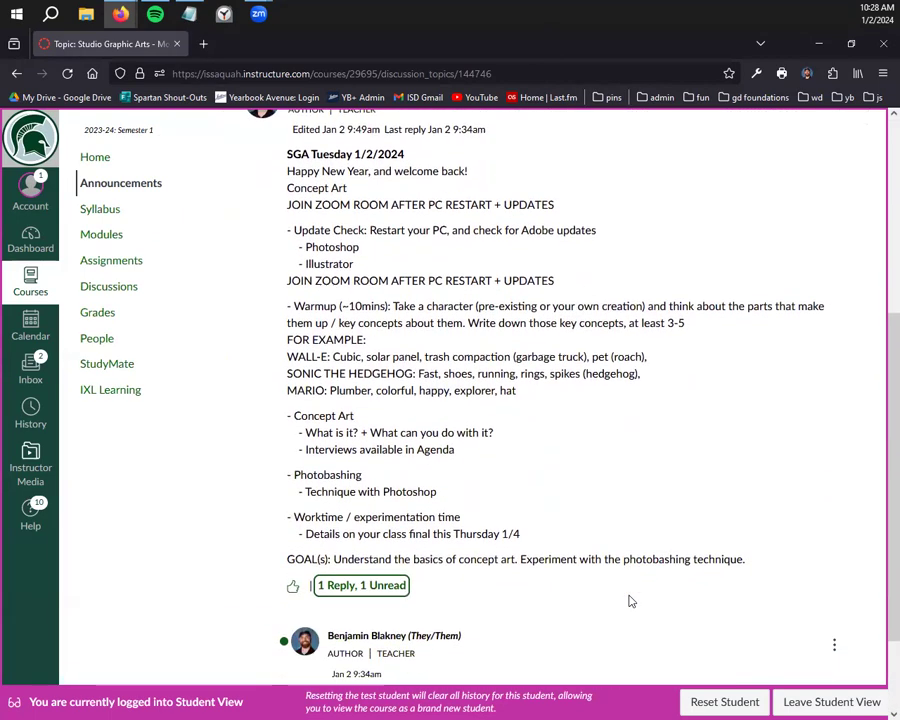
click(582, 664)
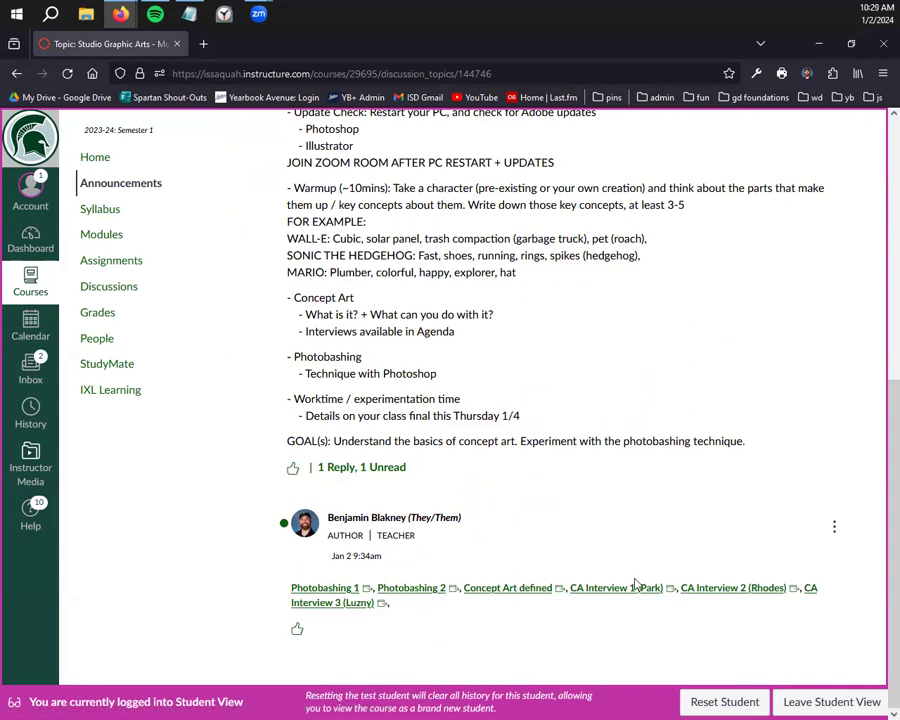
click(510, 588)
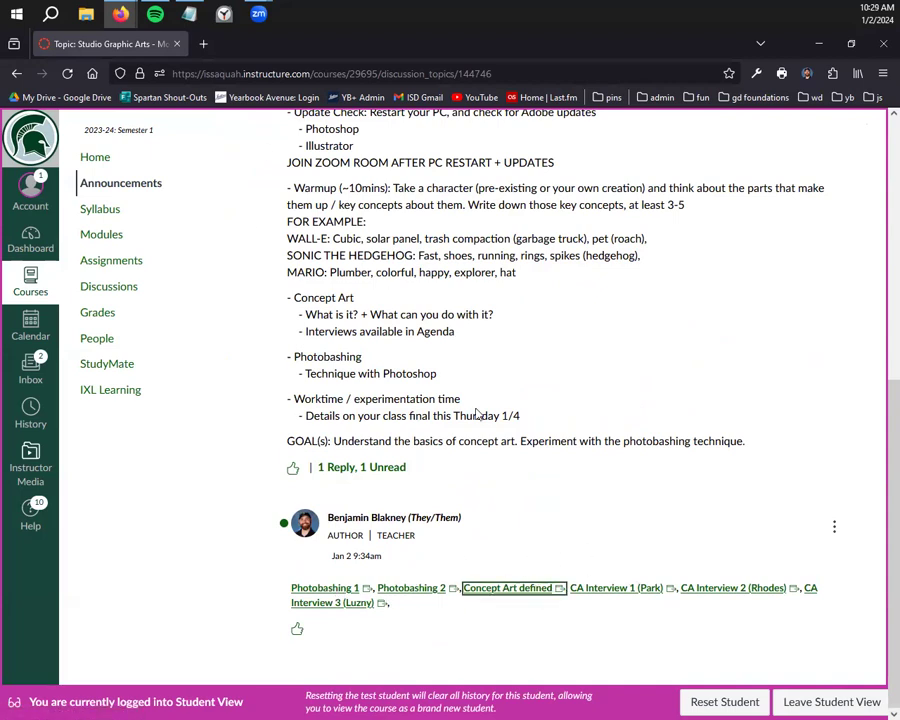
click(532, 589)
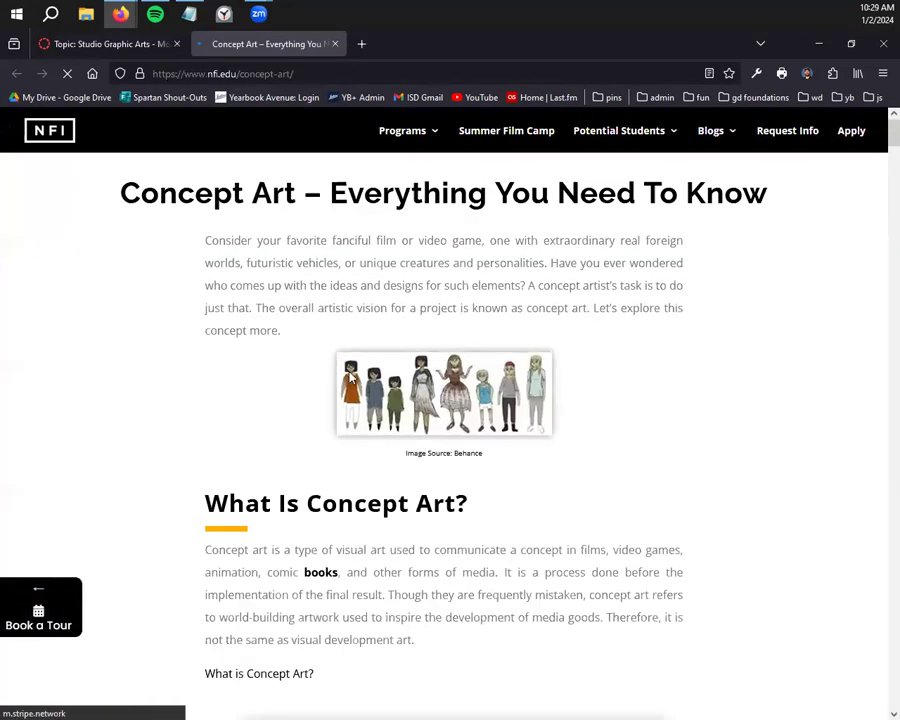
scroll(385, 263, down, 10)
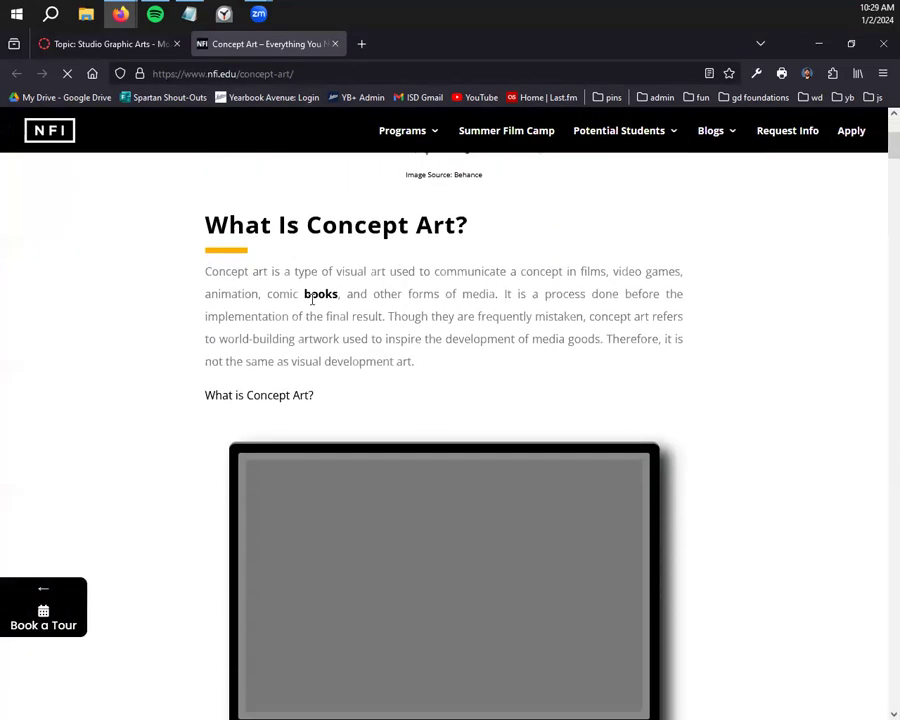
scroll(386, 376, down, 9)
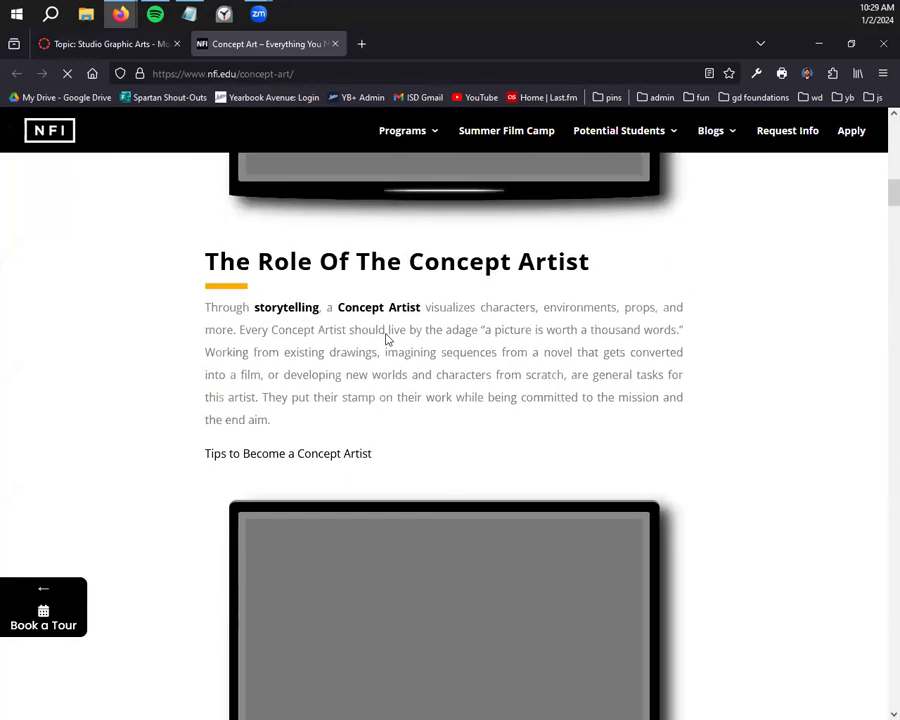
scroll(510, 341, down, 20)
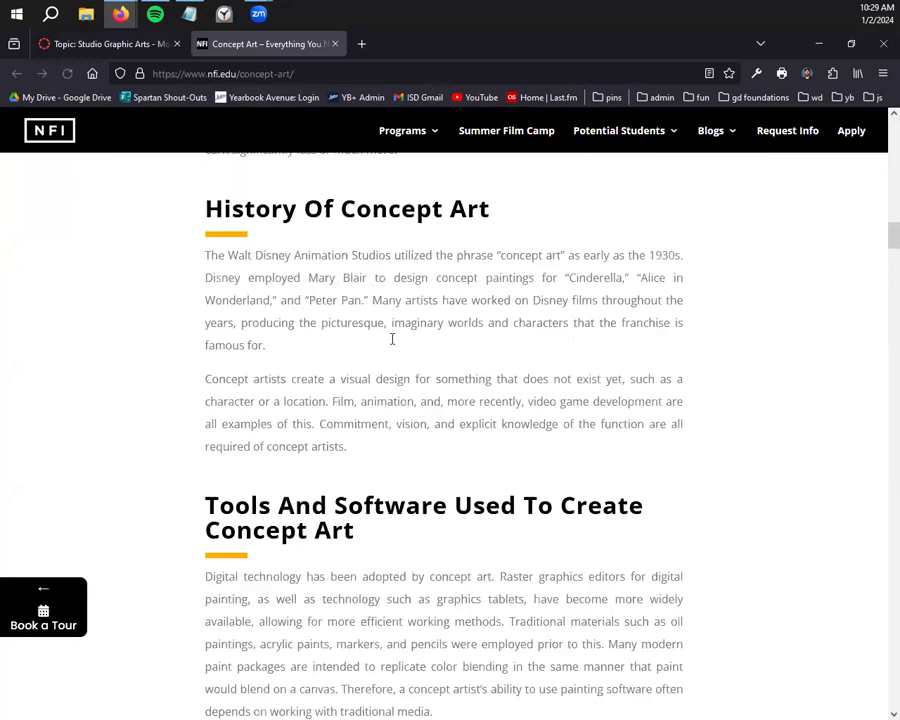
scroll(385, 344, down, 11)
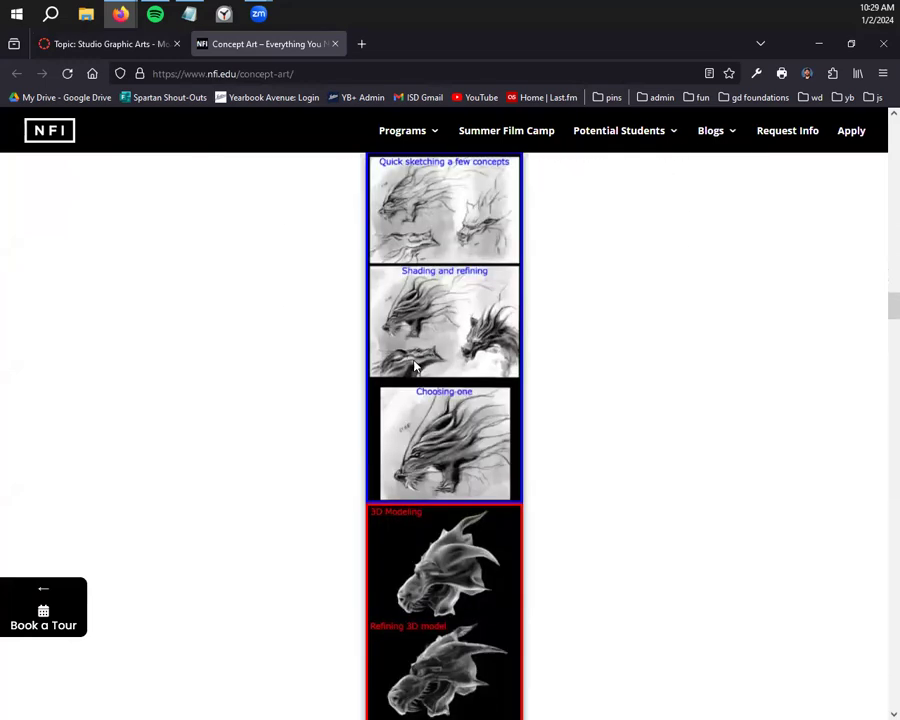
scroll(473, 401, up, 2)
scroll(473, 401, down, 9)
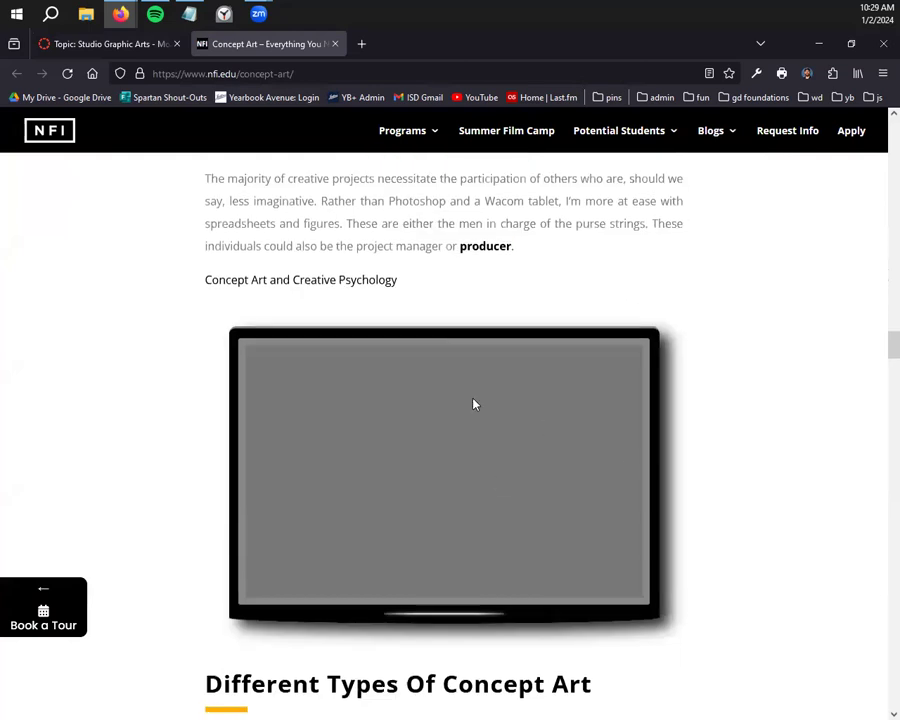
scroll(506, 365, up, 5)
scroll(341, 392, down, 2)
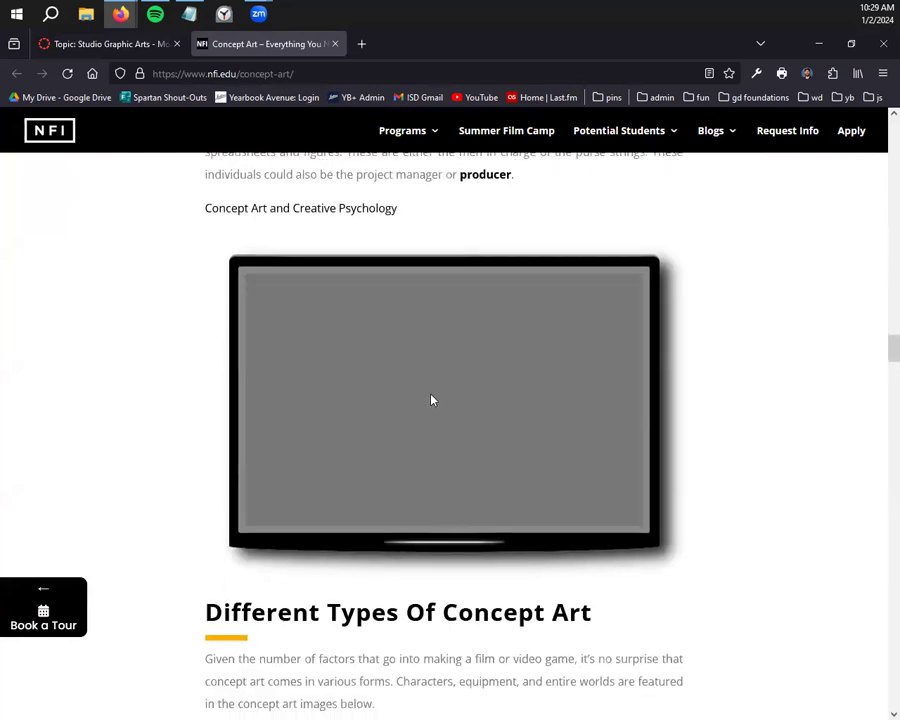
scroll(450, 400, down, 3)
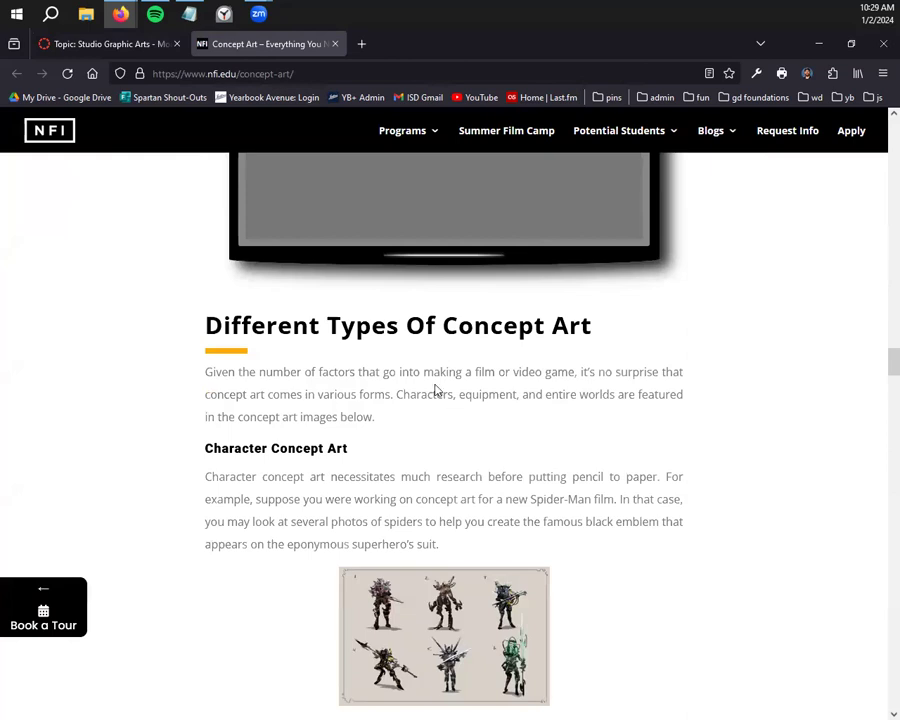
scroll(410, 370, down, 6)
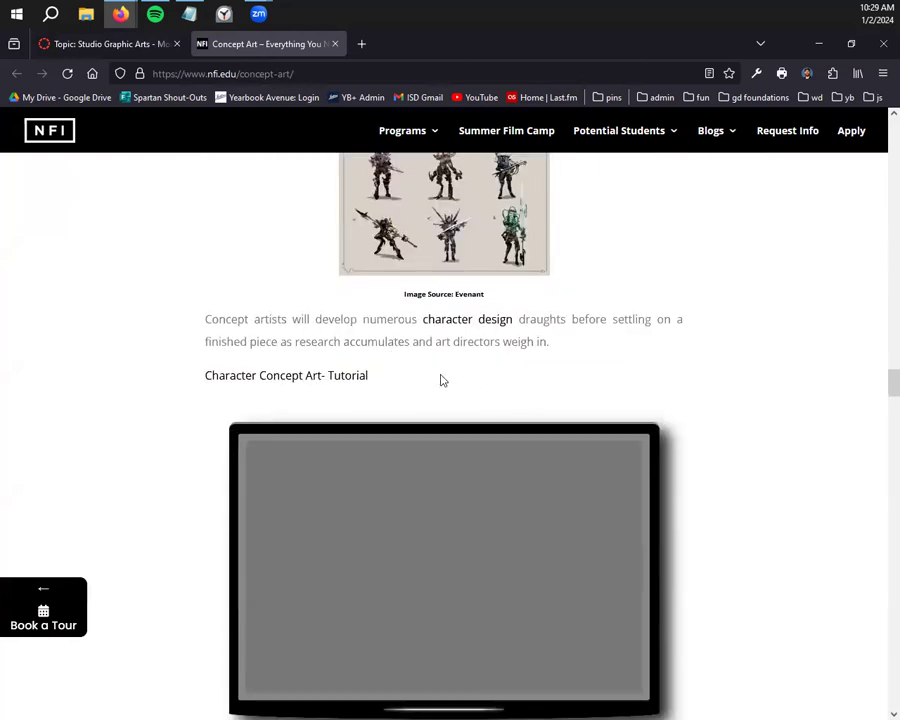
scroll(450, 375, down, 12)
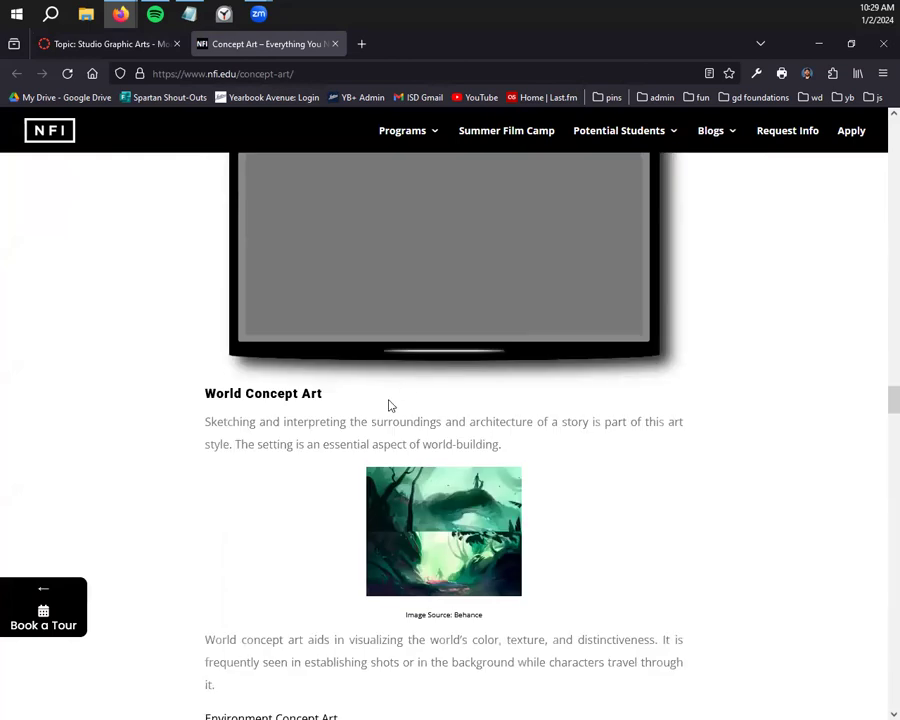
scroll(410, 400, down, 4)
scroll(450, 380, up, 2)
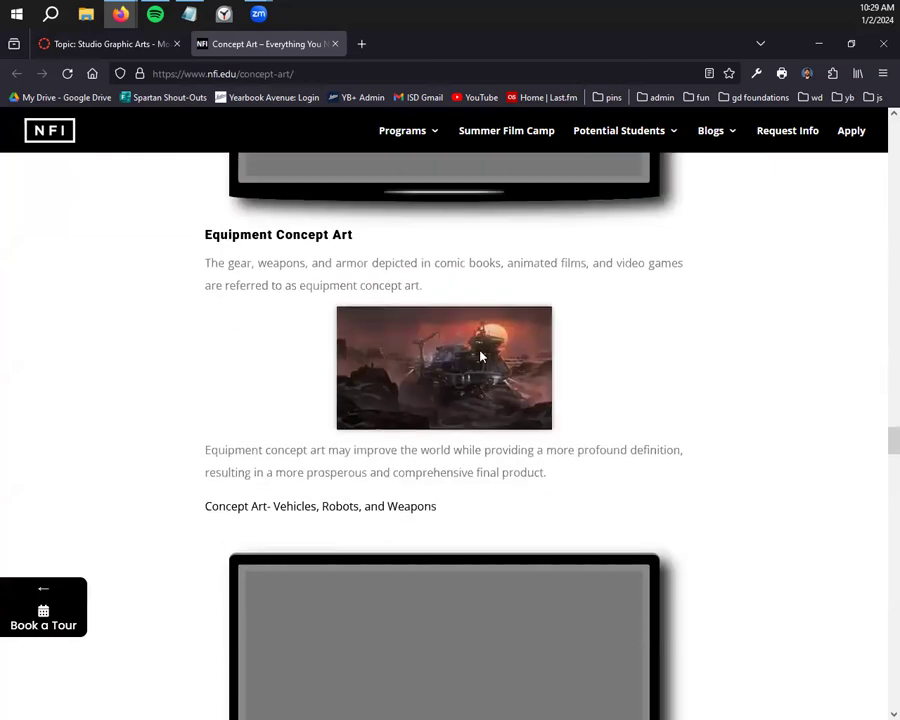
right_click(447, 347)
click(505, 363)
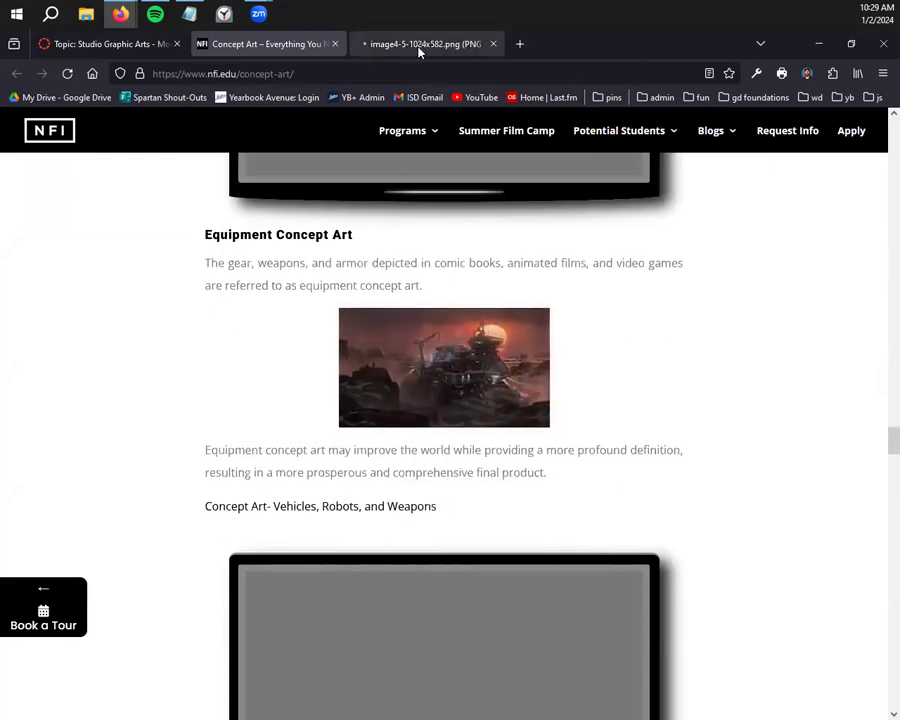
click(395, 42)
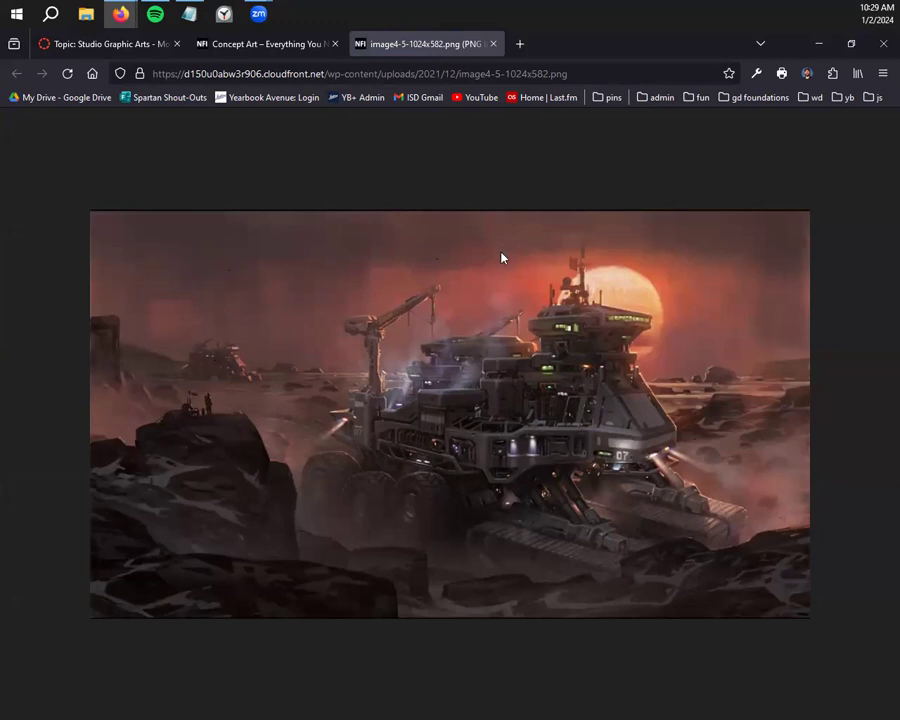
click(493, 44)
scroll(593, 414, up, 8)
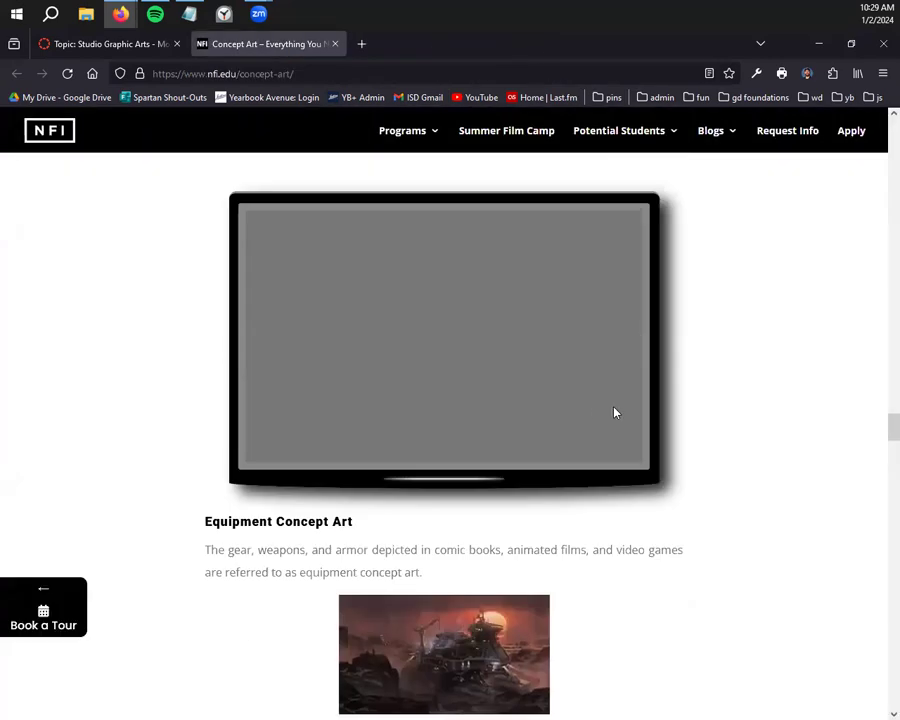
click(16, 14)
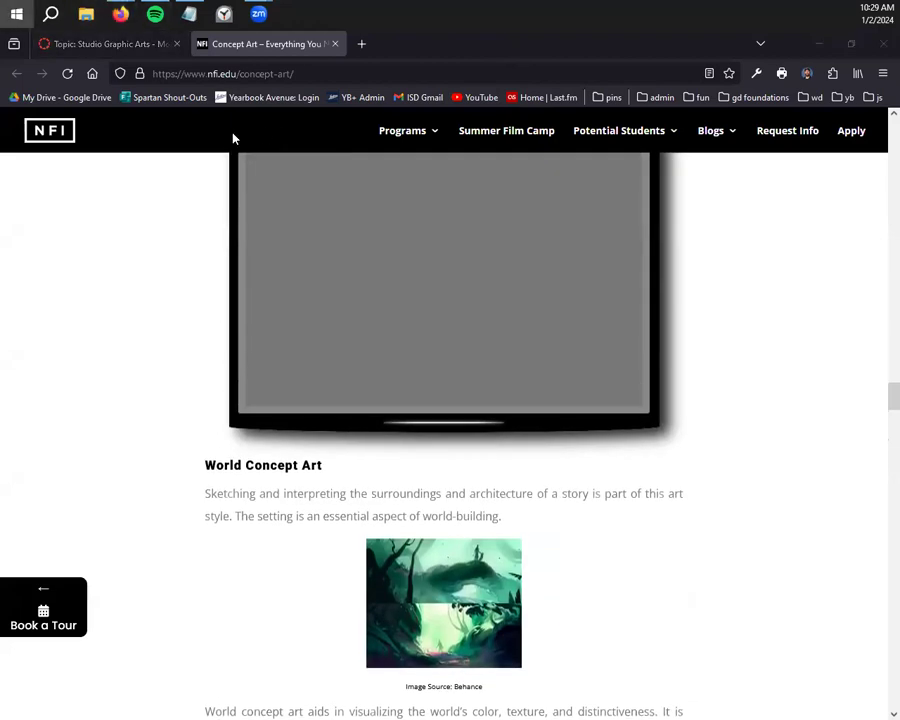
click(757, 299)
scroll(265, 410, up, 12)
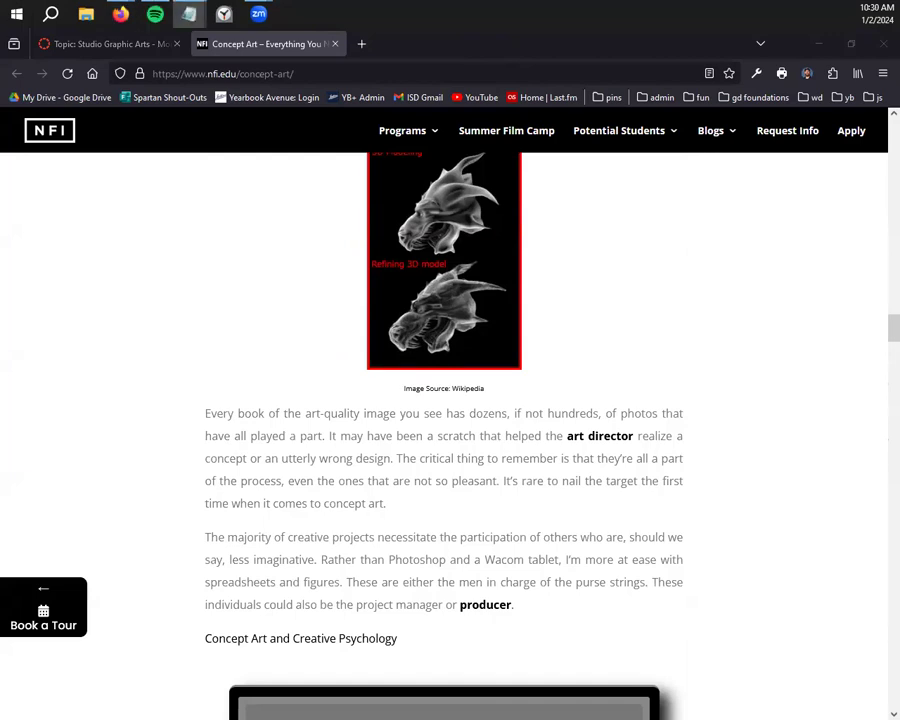
Start a new note headed 'character traits' with the first bullet '- explorer'
click(189, 14)
text(characc)
key(BackSpace)
text(t)
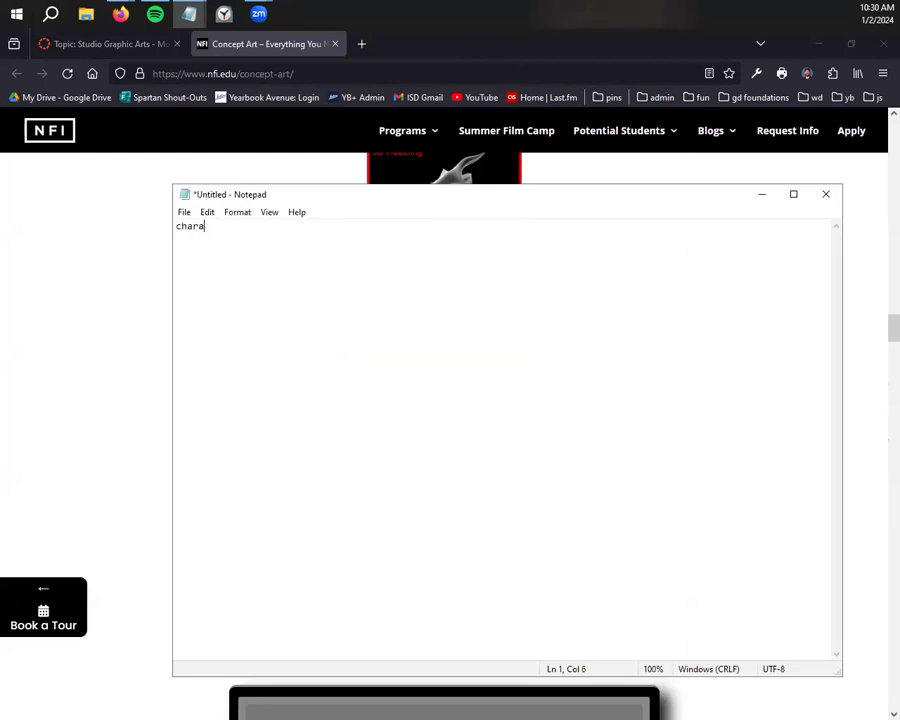
text(er traiu)
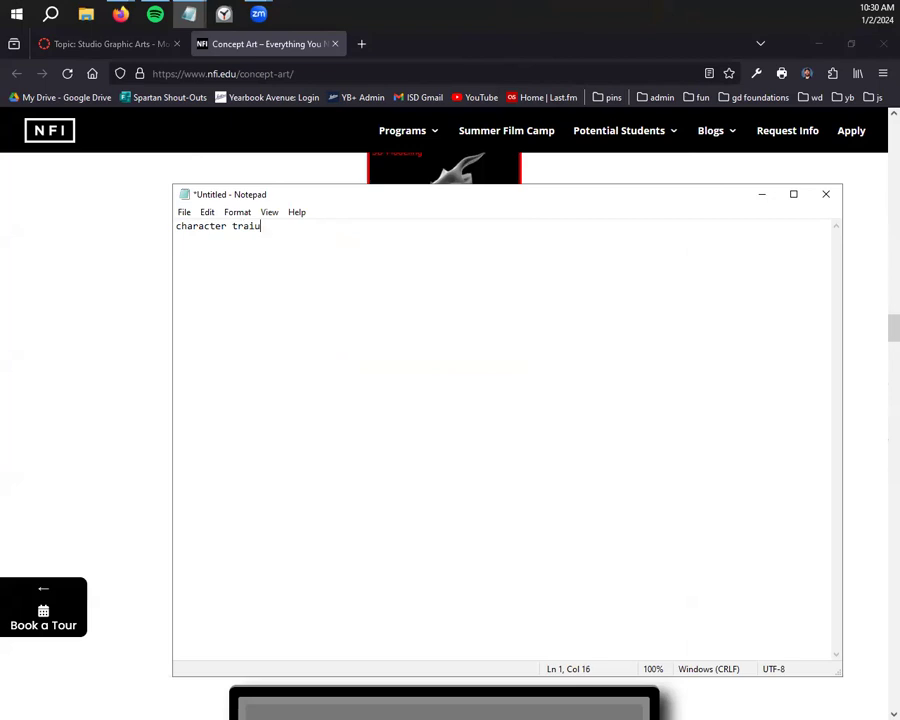
key(BackSpace)
text(ts)
key(Return)
text(- explorer)
Add the bullet 'has some fears and anxieties'
key(Return)
text(-)
key(BackSpace)
key(BackSpace)
text(-)
text(has some f)
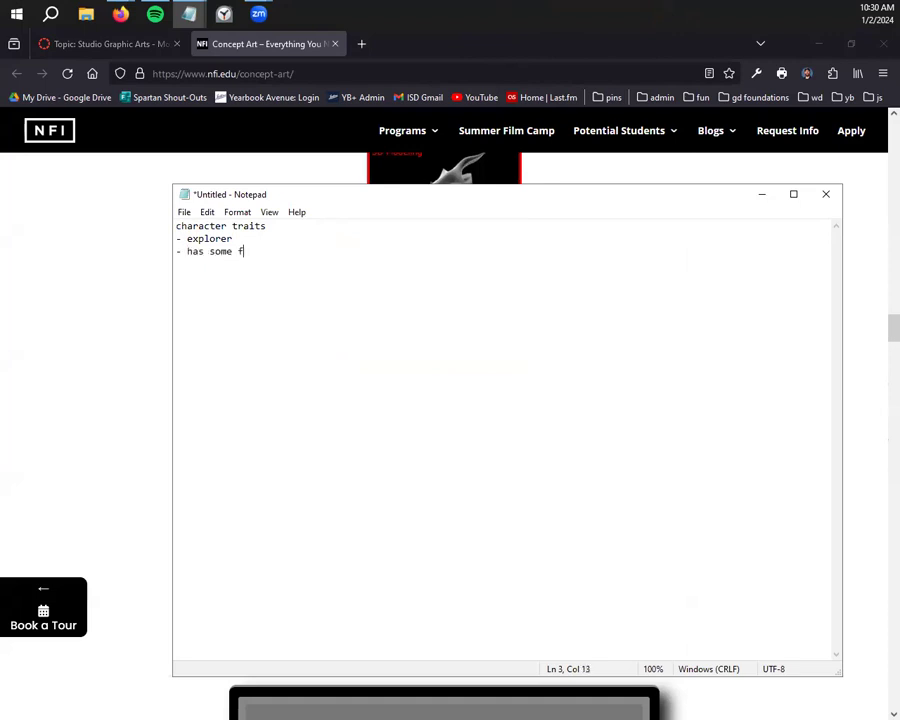
text(ears anbd)
key(BackSpace)
key(BackSpace)
key(BackSpace)
text(d anc)
key(BackSpace)
text(xieties)
Add the bullet '- always have the right tool for the job'
key(Return)
text(- )
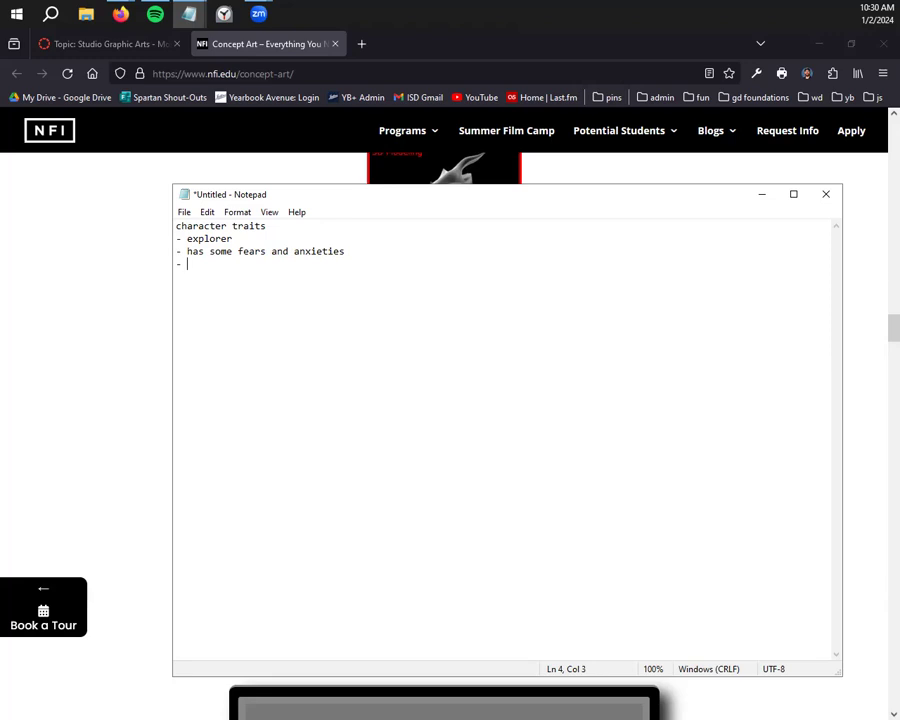
text(always have the r)
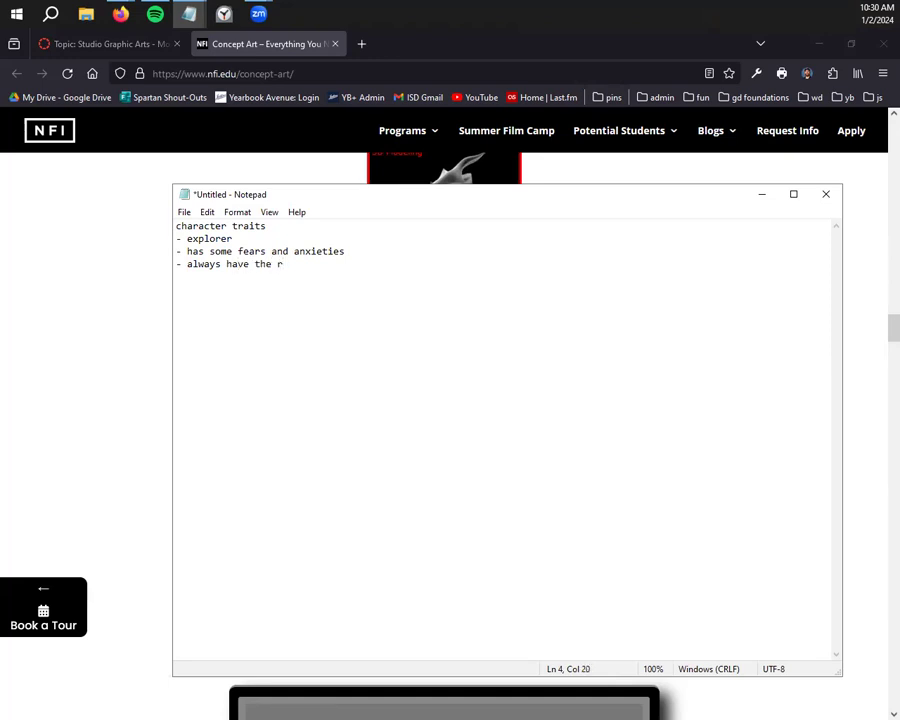
text(ight tool)
key(BackSpace)
text(l for the jobn)
key(BackSpace)
key(BackSpace)
Under explorer, add the indented sub-point 'what terrain? planets? good or bad?'
click(292, 240)
key(Return)
key(Tab)
text(-)
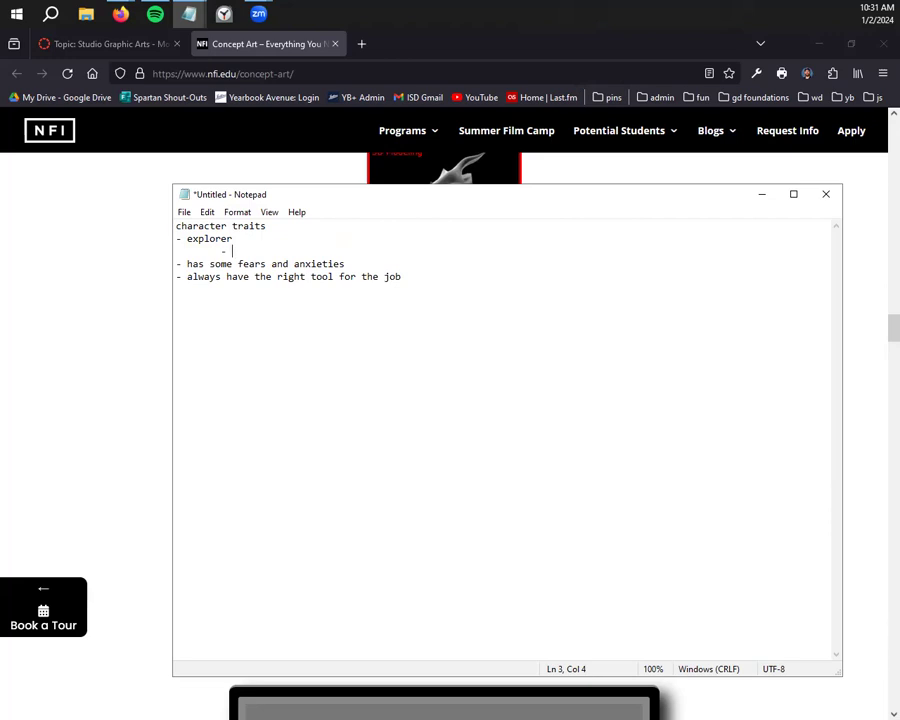
text(what terrain)
key(BackSpace)
text(? planets? )
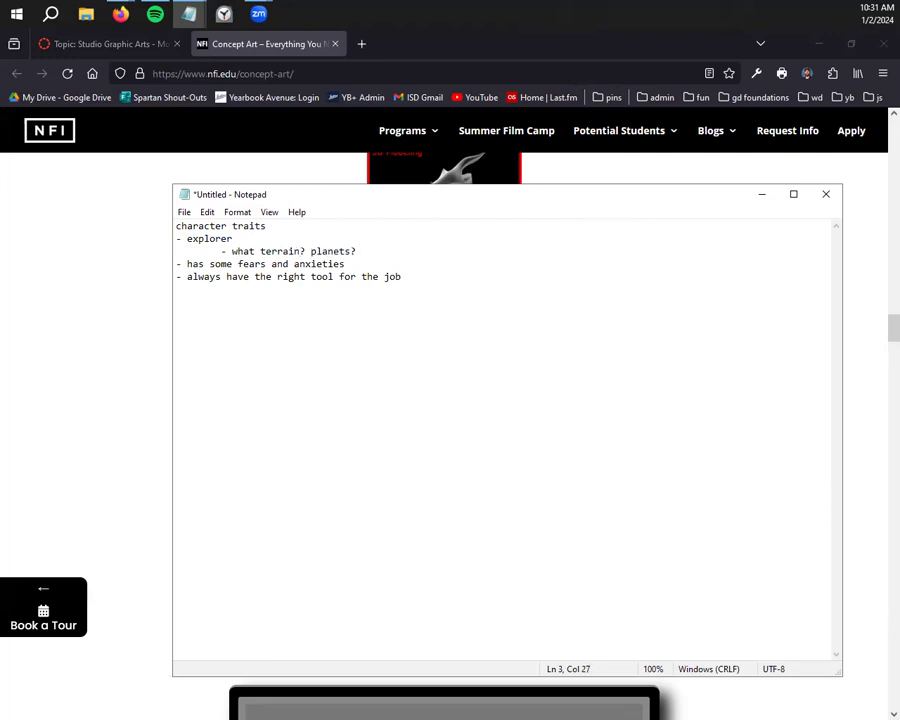
text(our)
key(BackSpace)
key(BackSpace)
key(BackSpace)
text(good or bad)
key(BackSpace)
text(?)
Under the fears line, add the indented sub-point 'want to be more prepared'
click(360, 262)
key(Return)
key(Tab)
text(-)
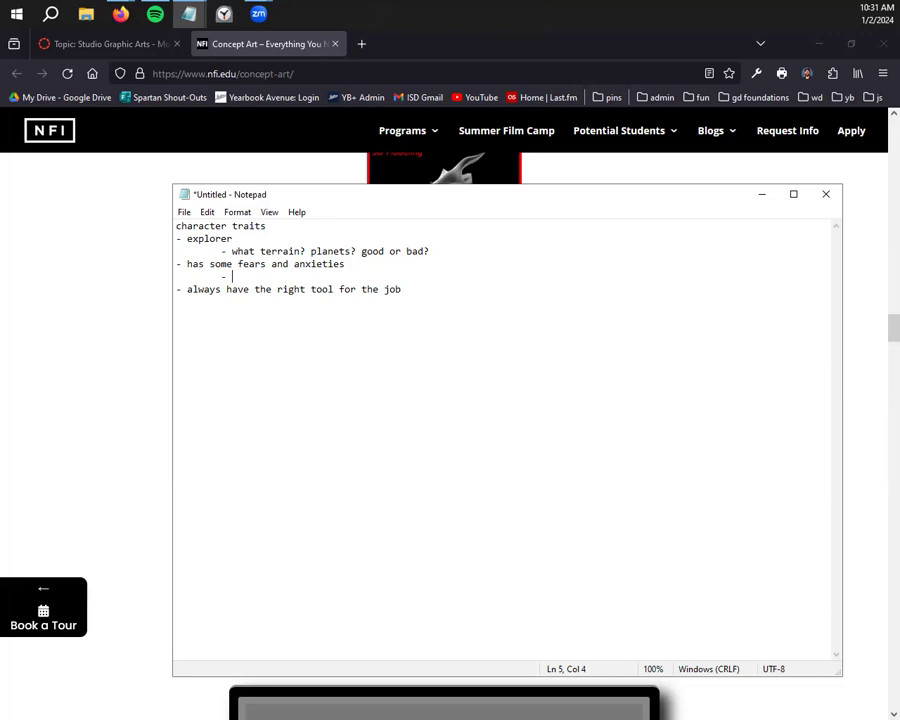
text(want to be more prepa)
key(BackSpace)
key(BackSpace)
text(epared)
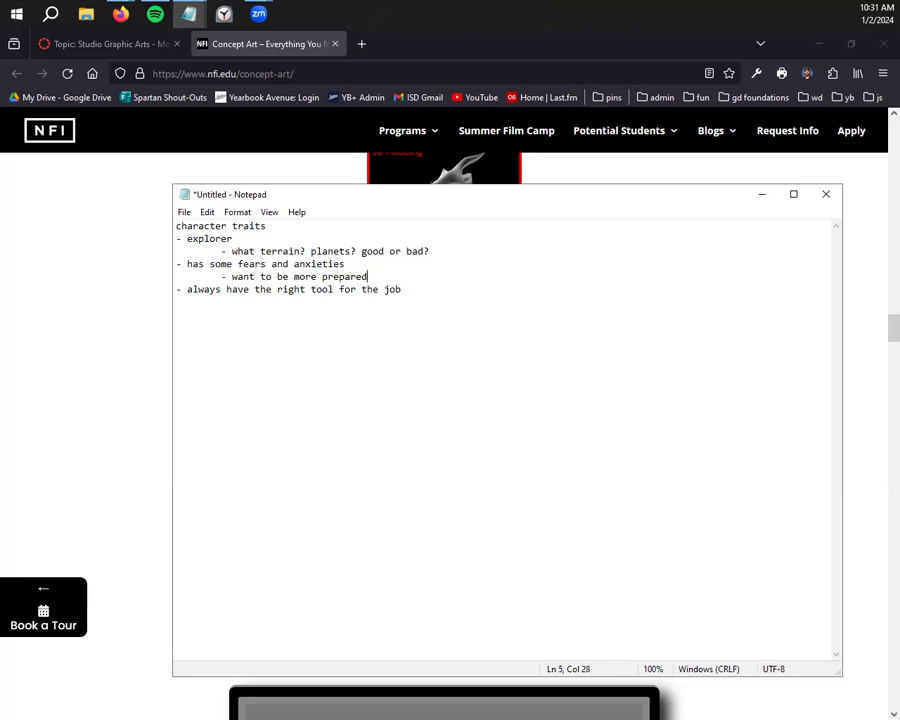
Add the indented sub-point 'overpack / bring things that aren't necessary'
key(Return)
key(Tab)
text(- )
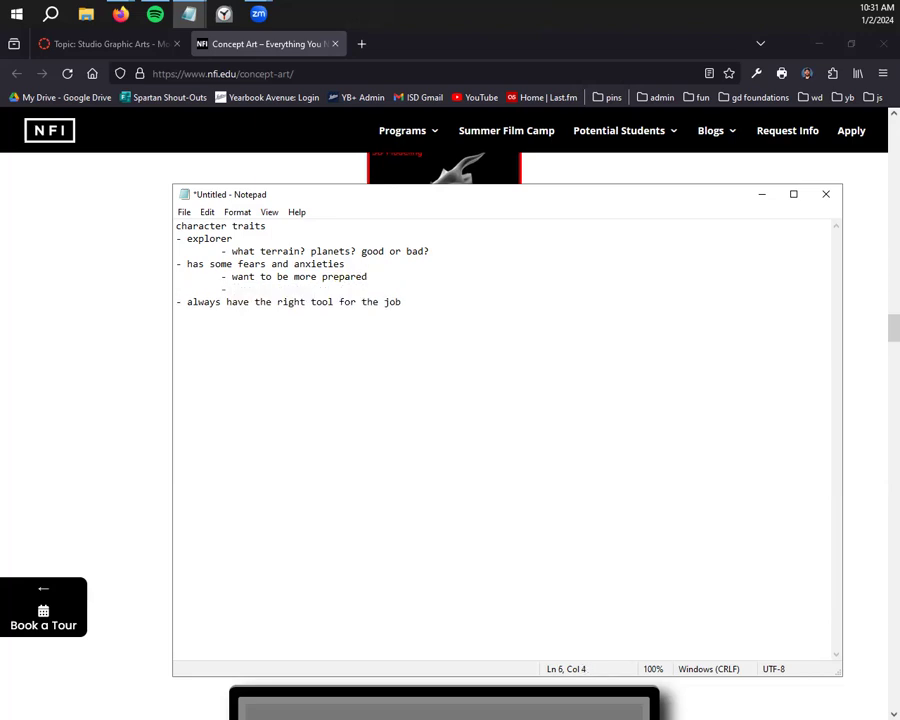
text(overpack)
text(,)
key(BackSpace)
key(BackSpace)
key(BackSpace)
text(/ bring things that aren't necessary)
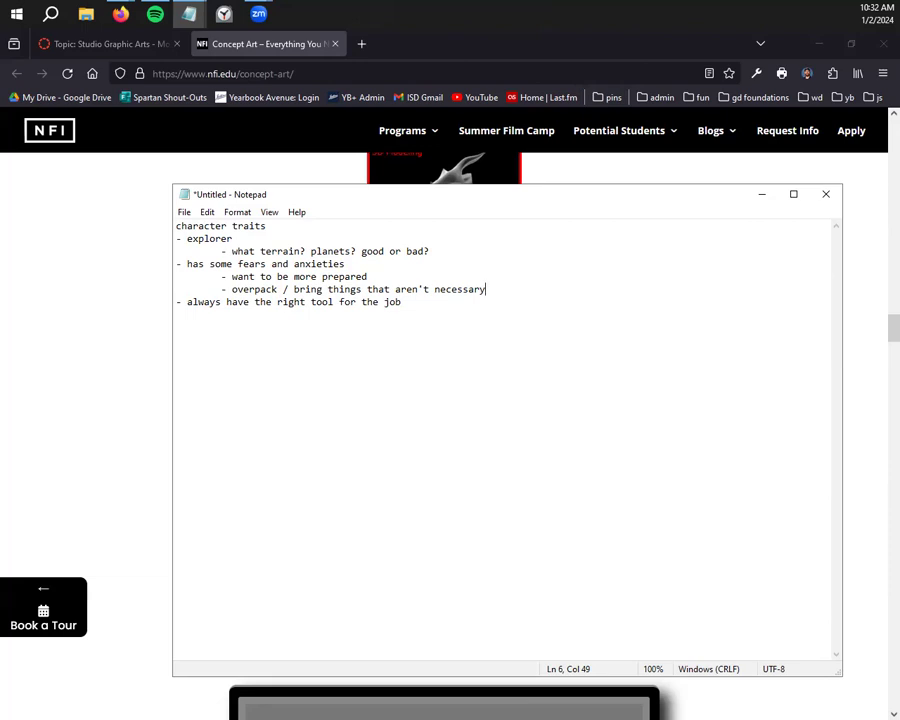
key(Return)
key(Tab)
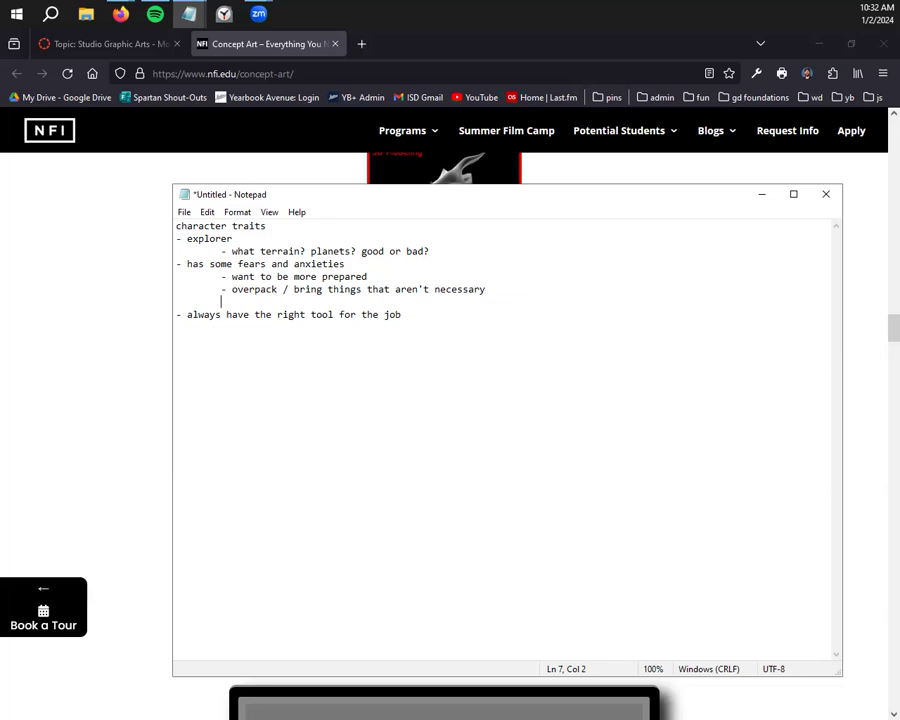
text(-)
key(BackSpace)
key(BackSpace)
key(BackSpace)
key(BackSpace)
Under the right-tool line, add the sub-point 'result of overpacking / anxieties'
click(470, 329)
key(Return)
key(Tab)
text(-)
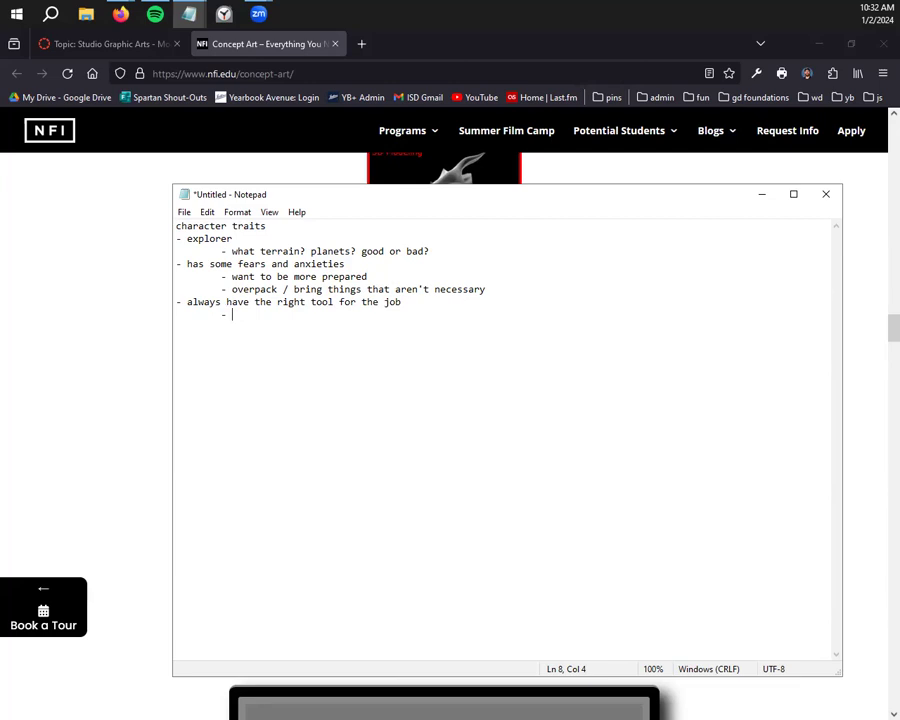
text(results)
key(BackSpace)
key(BackSpace)
text(of overpacking)
key(BackSpace)
text(/ an)
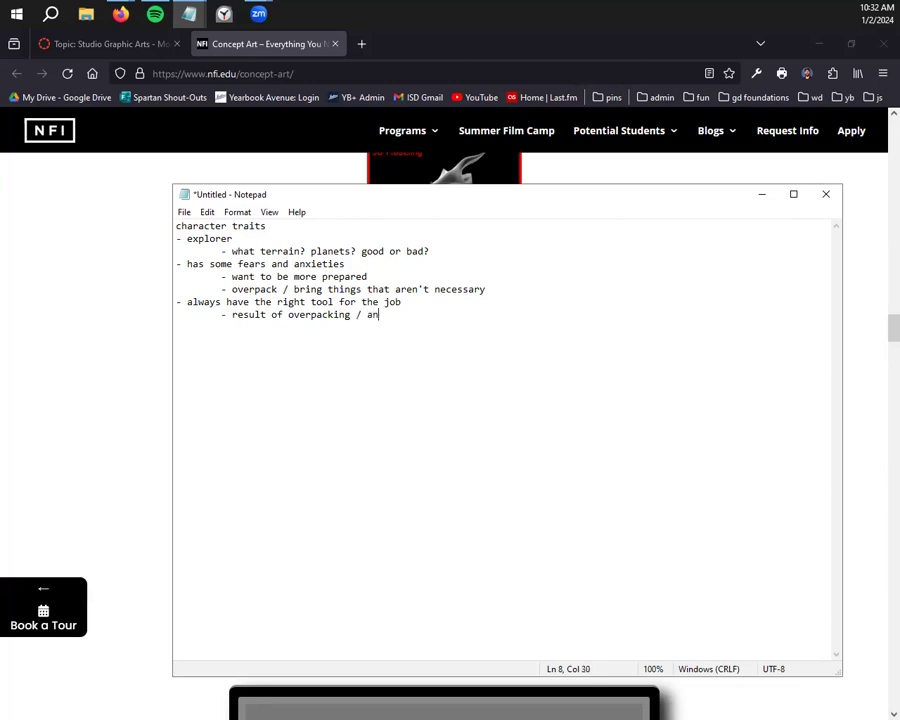
text(xieties)
Add the sub-point 'what is that tool that's important to the story?'
key(Return)
key(Tab)
text(- what a)
key(BackSpace)
text(is)
key(BackSpace)
key(BackSpace)
text(is that tool)
key(BackSpace)
key(BackSpace)
key(BackSpace)
key(BackSpace)
text(tool i)
text(n)
key(BackSpace)
key(BackSpace)
text(that's)
text( t)
key(BackSpace)
text(important to the story)
key(BackSpace)
text(?)
Add a new line 'space explorer, ballpoint pen' and start saving with Ctrl+S
key(Return)
key(Return)
text(xd)
key(BackSpace)
key(BackSpace)
text(space explorer,)
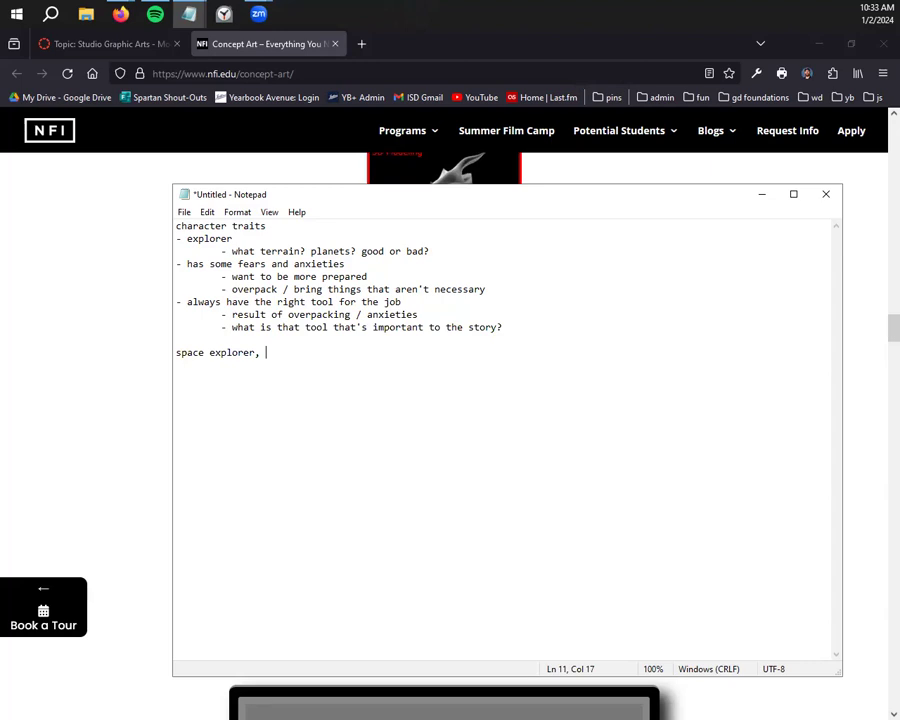
text(pen)
key(BackSpace)
key(BackSpace)
key(BackSpace)
text(ball)
key(BackSpace)
text(pon)
key(BackSpace)
text(int)
key(BackSpace)
key(BackSpace)
text(nt p)
key(BackSpace)
text(pen)
key(BackSpace)
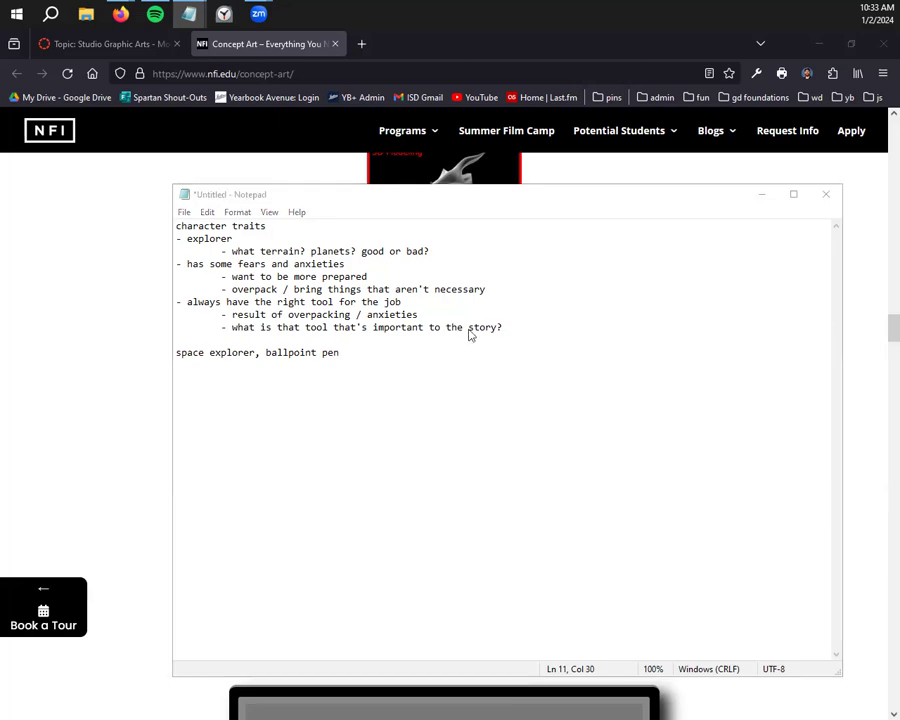
key(ctrl+s)
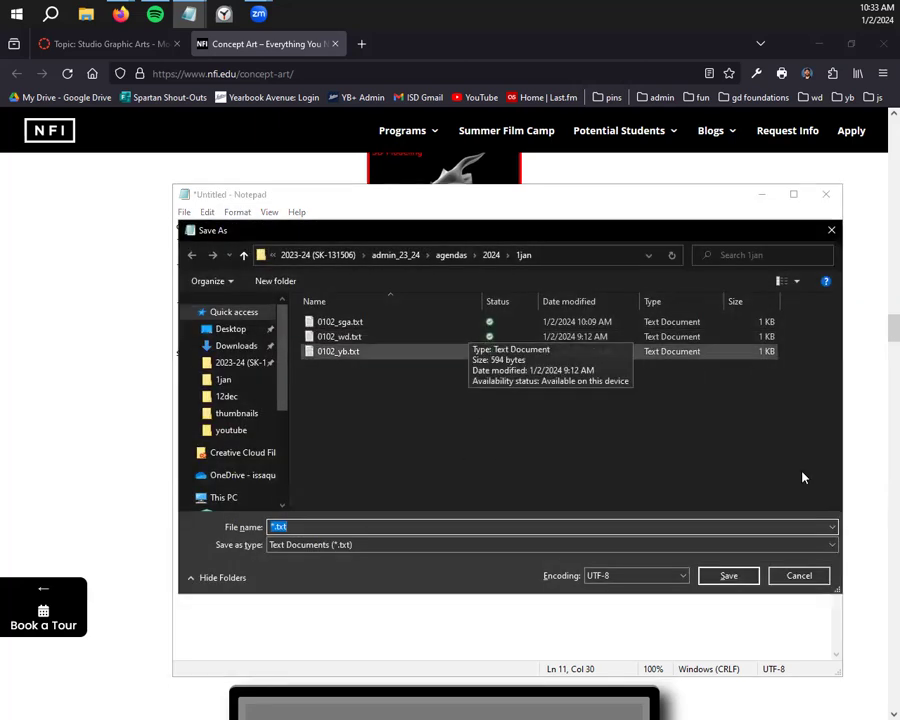
Cancel Save As, then select the right-tool phrase and the 'space explorer, ballpoint pen' line
click(799, 575)
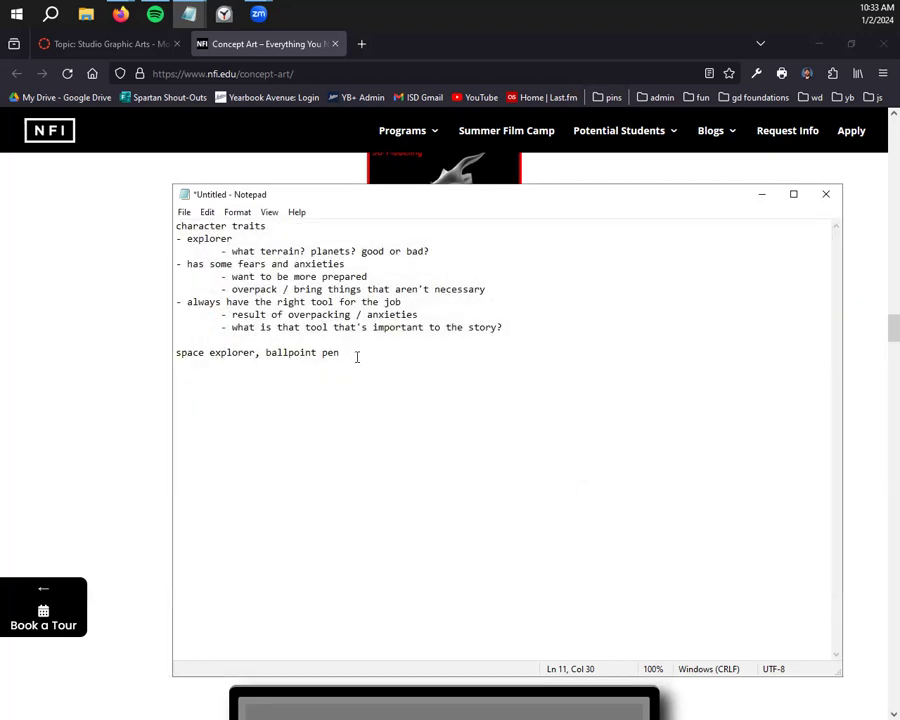
click(340, 327)
drag(402, 301, 255, 301)
click(391, 389)
drag(370, 364, 147, 367)
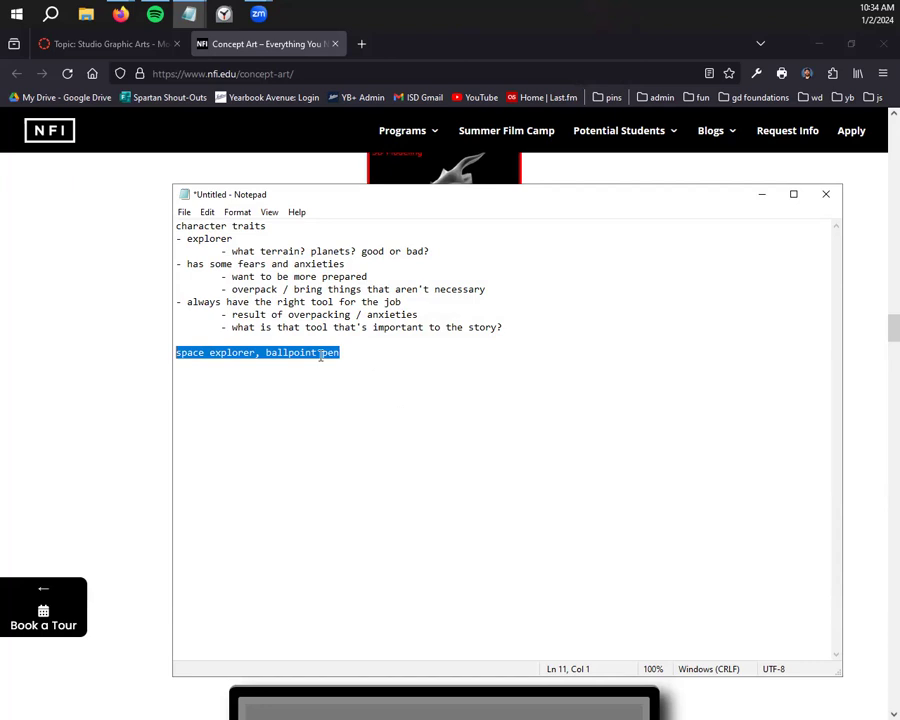
Deselect the last Notepad line and open a new Firefox tab
click(337, 276)
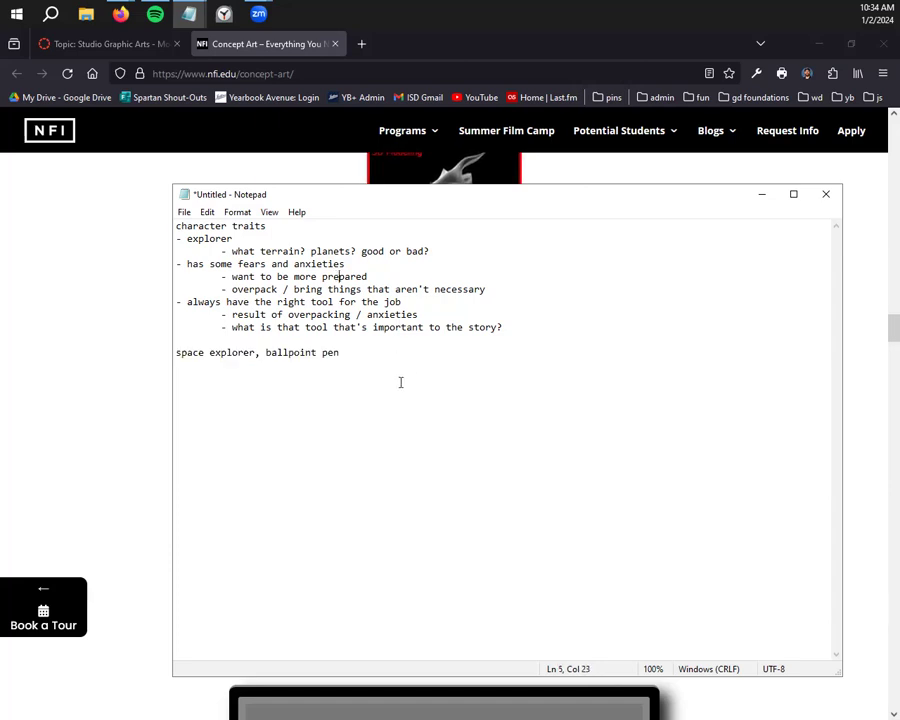
click(360, 45)
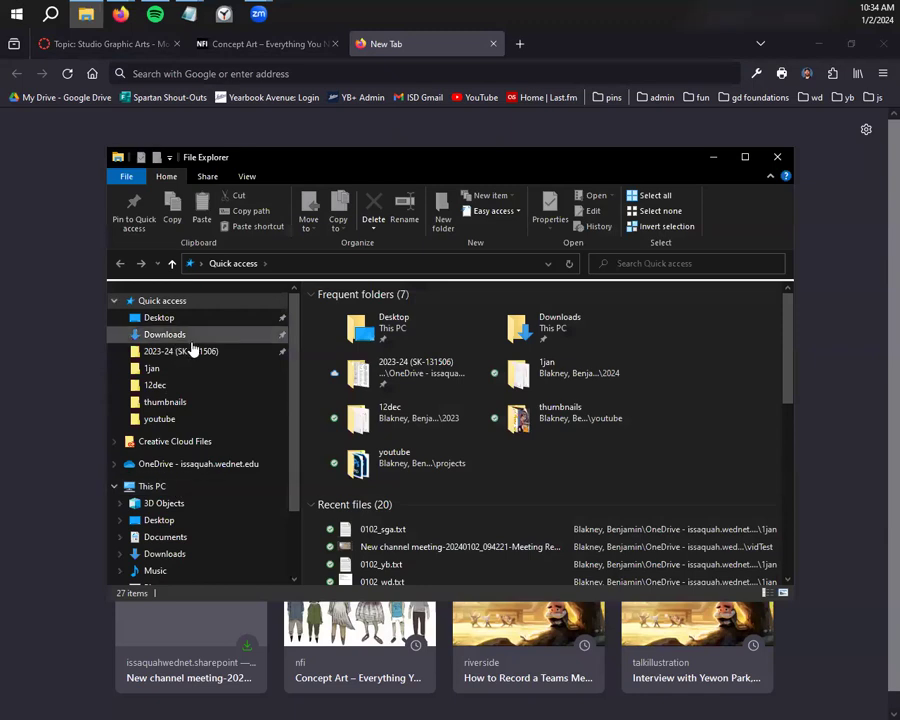
In 2023-24 > s1 > 3sga, create a folder named photobash and open it
click(190, 347)
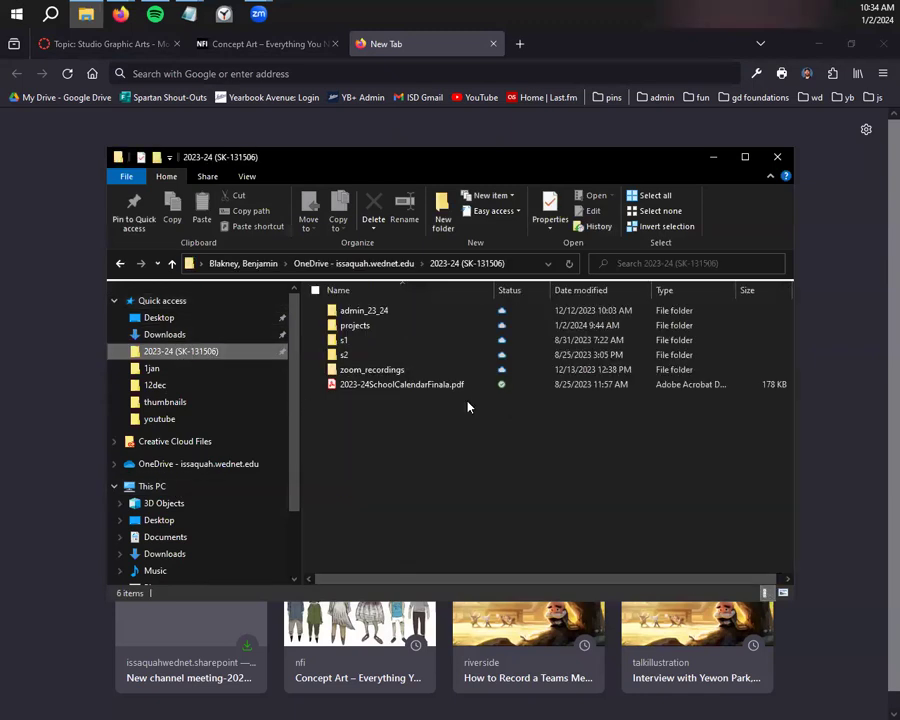
double_click(344, 340)
double_click(372, 355)
click(443, 213)
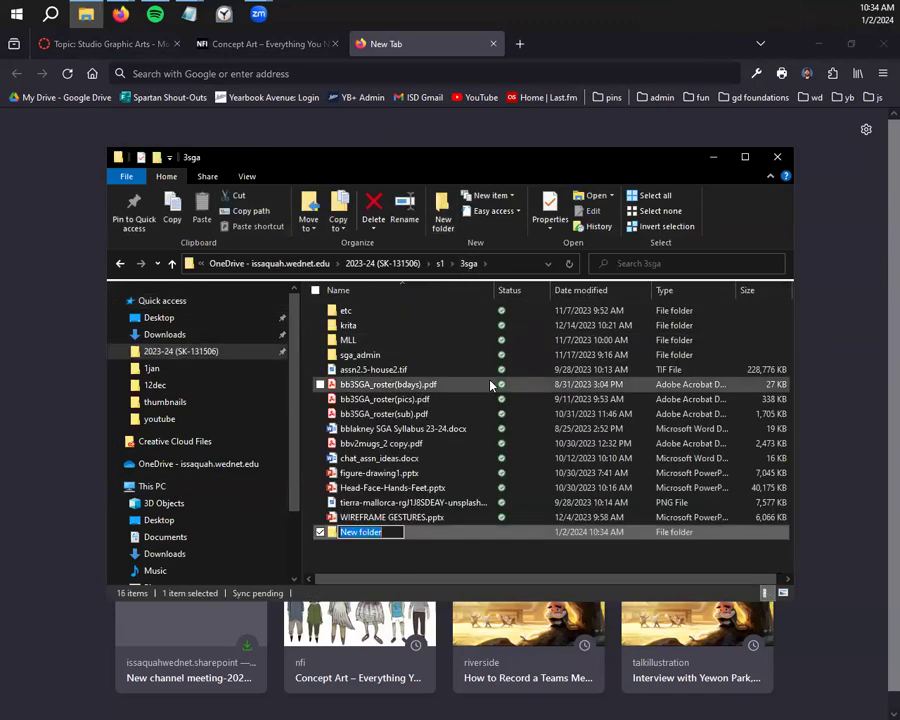
text(pho)
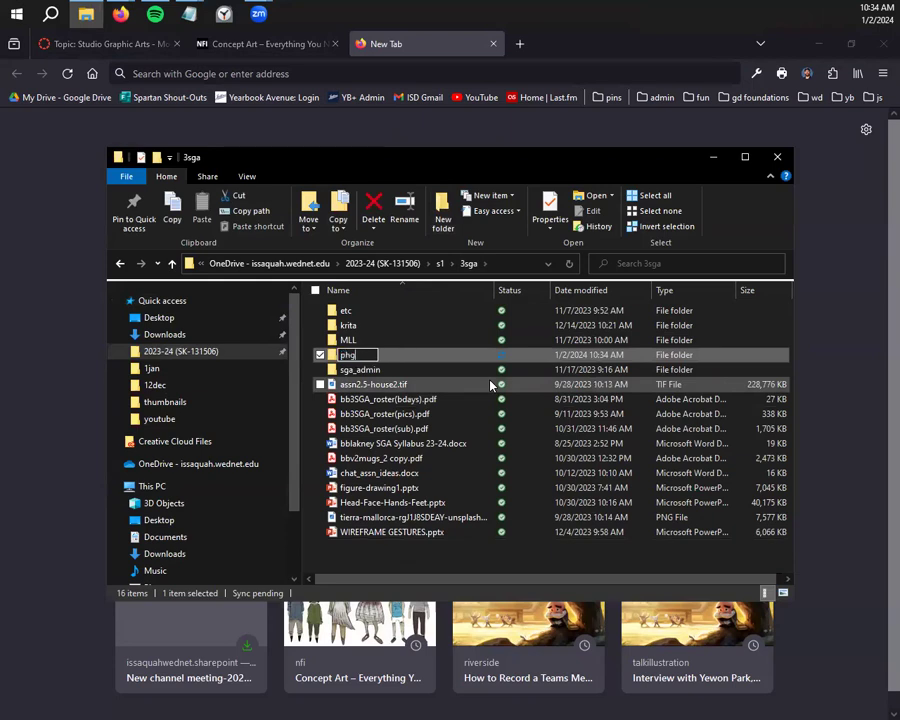
text(tobank)
key(Return)
double_click(347, 355)
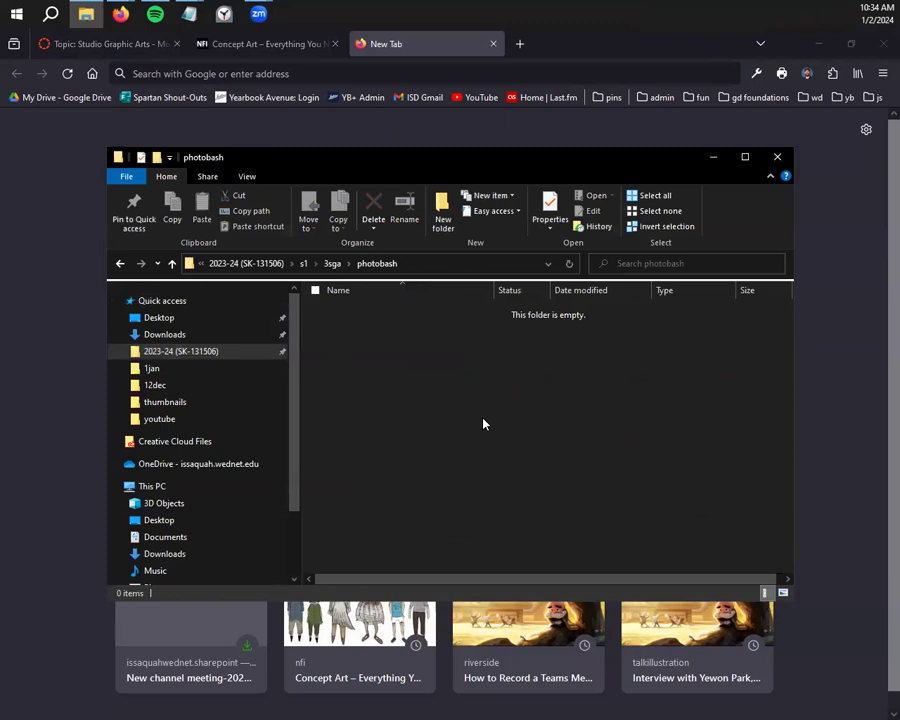
Search Google Images for 'space helmet' and open the gold helmet image in its own tab
click(351, 76)
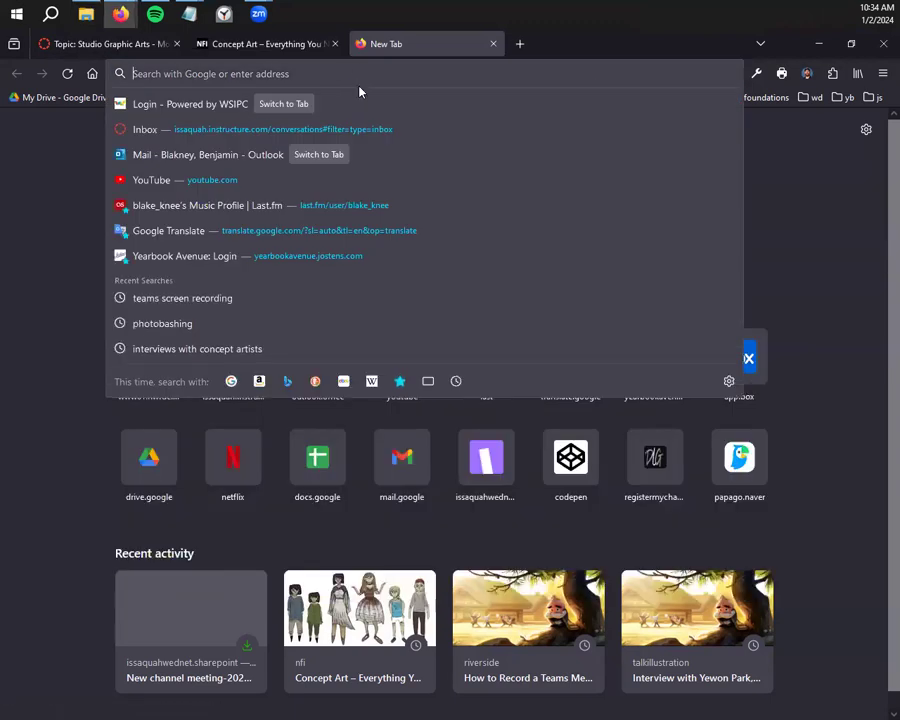
text(space)
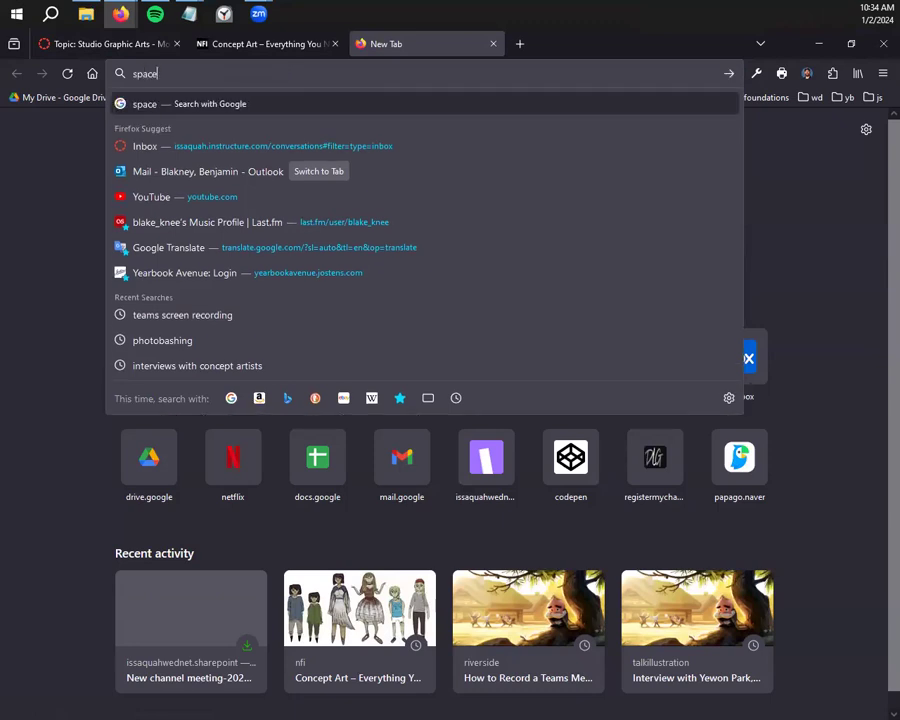
text( helm.ey)
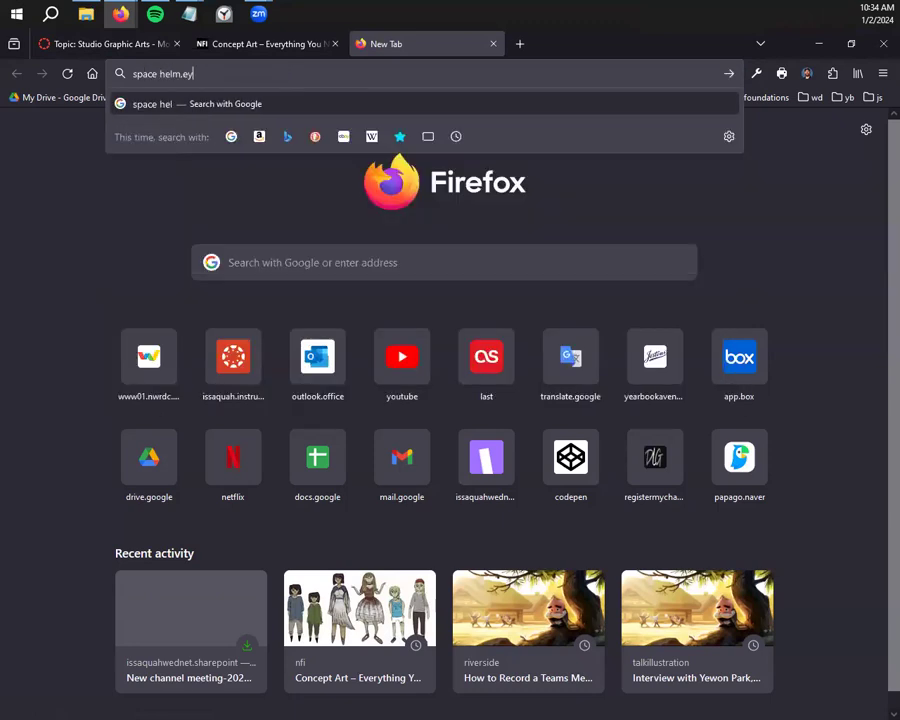
text(et)
key(Return)
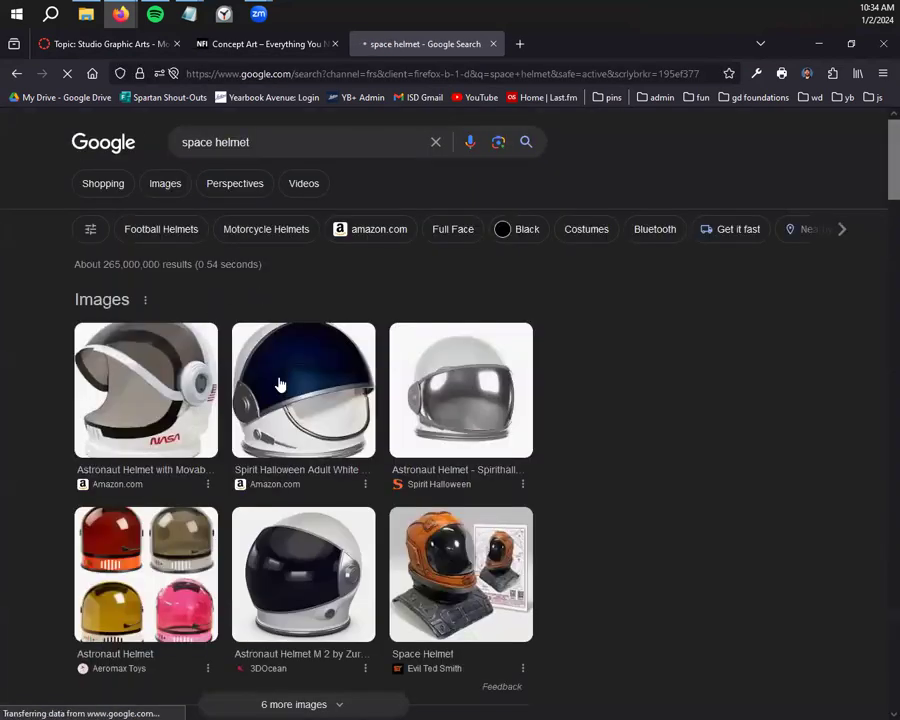
scroll(420, 413, down, 1)
scroll(236, 336, up, 1)
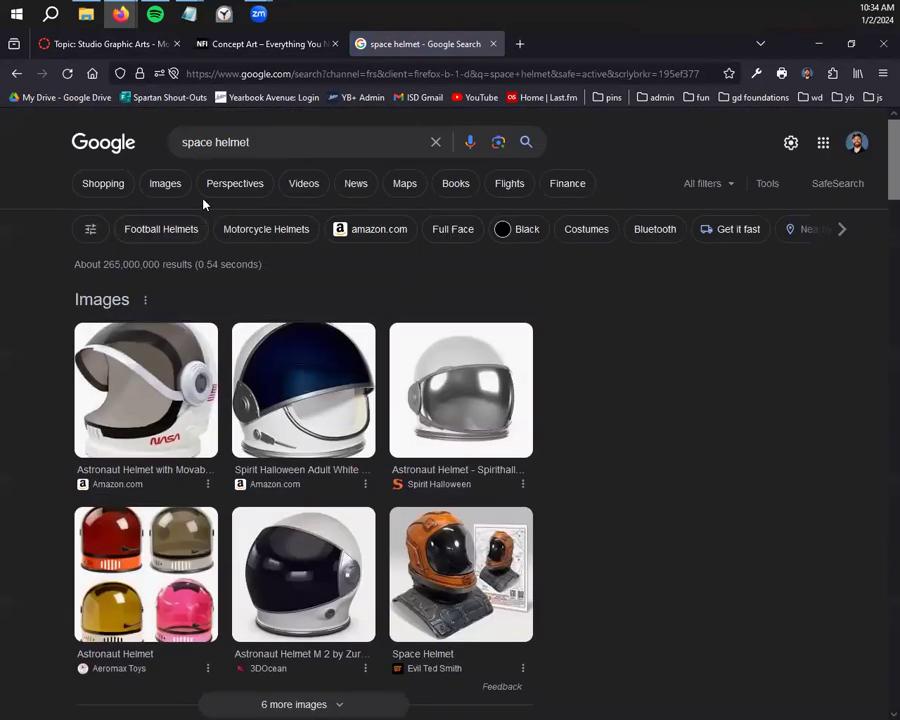
click(158, 187)
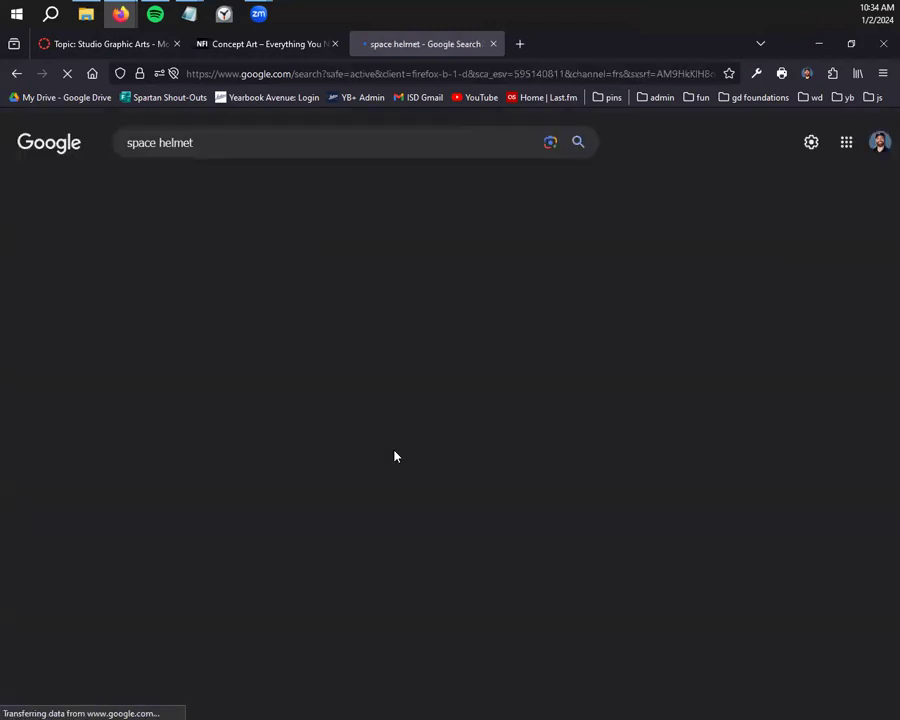
scroll(400, 444, down, 3)
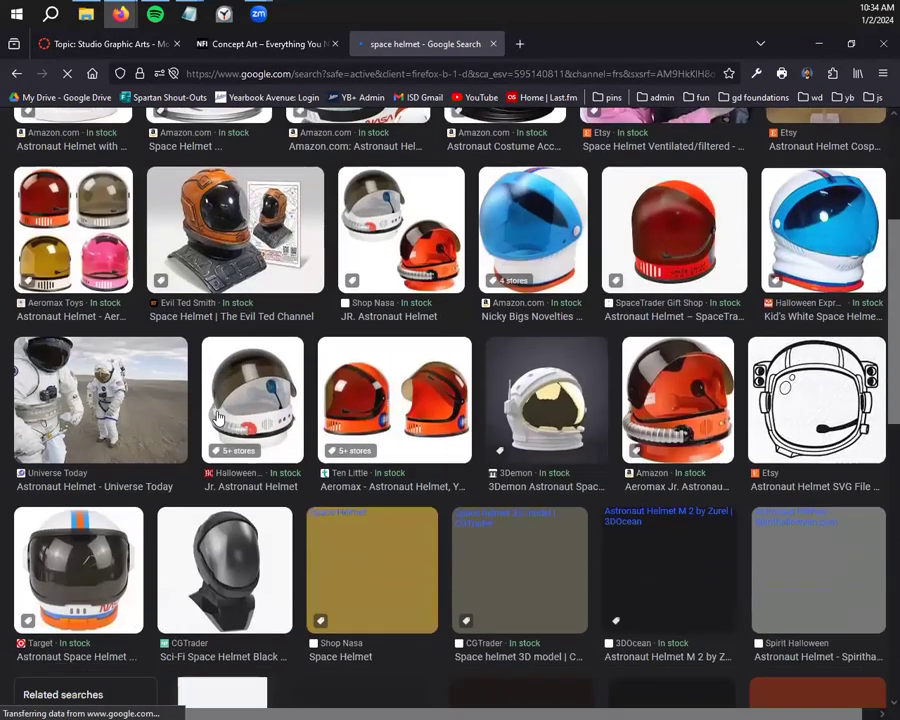
scroll(240, 414, down, 5)
scroll(376, 416, up, 2)
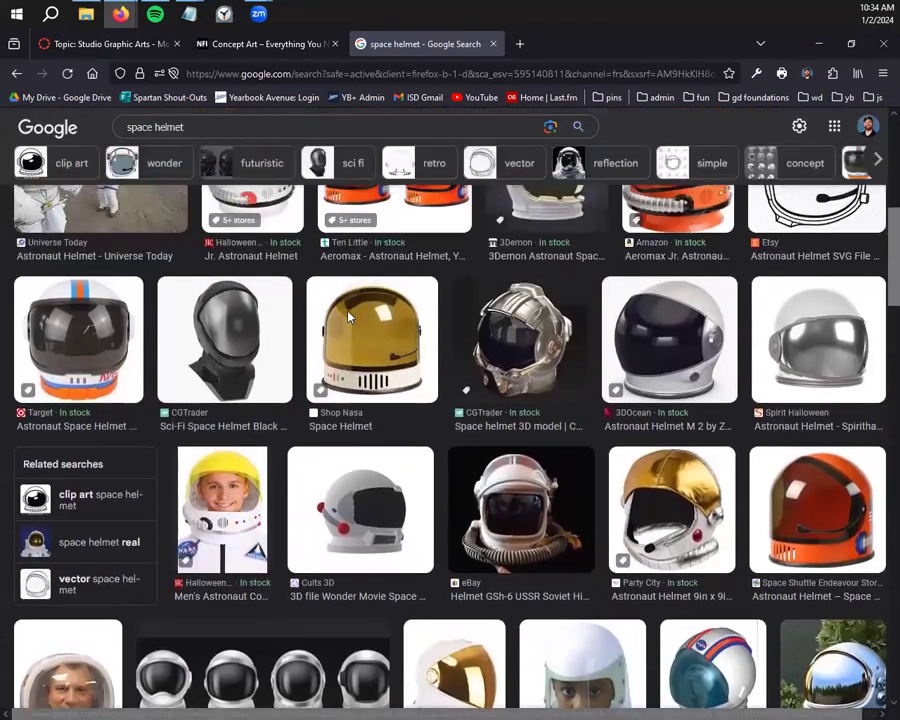
right_click(349, 317)
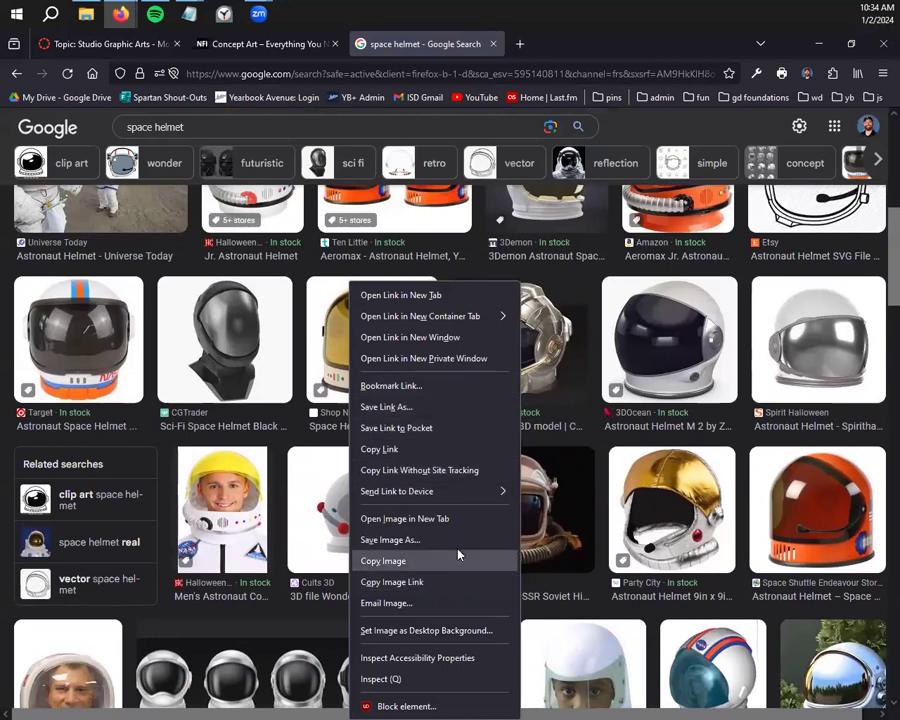
click(440, 519)
click(528, 44)
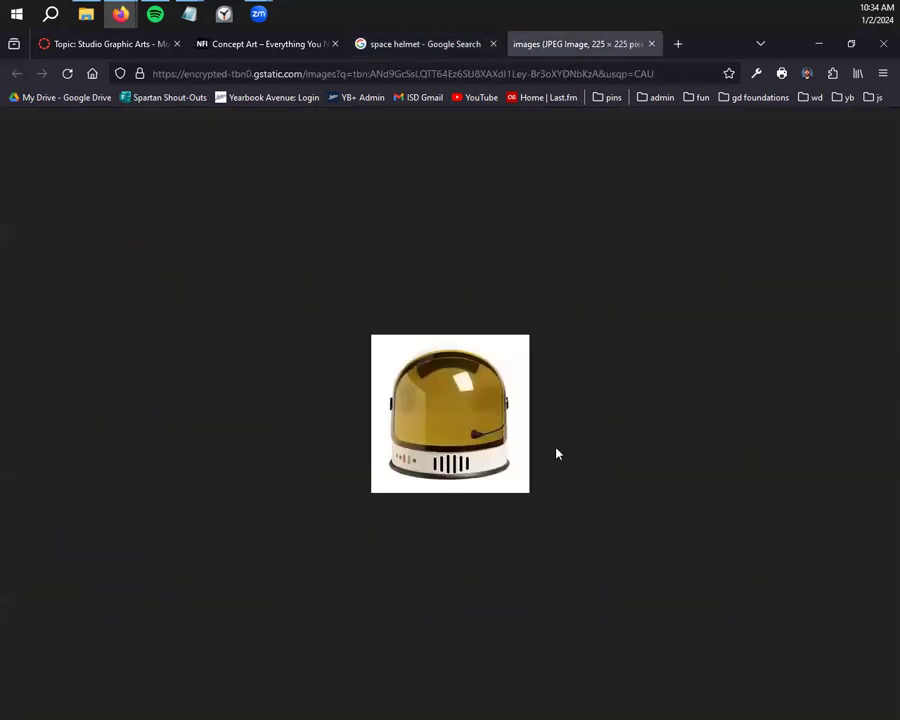
Save the helmet image as spaceHelmet in s1 > 3sga > photobash and return to the results
right_click(436, 396)
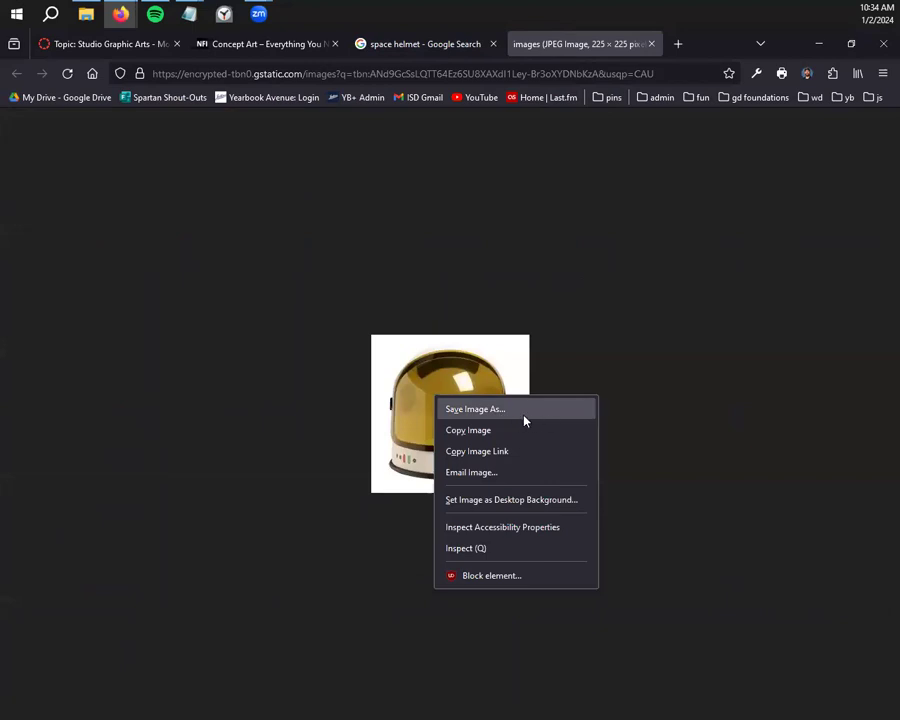
click(476, 409)
click(278, 62)
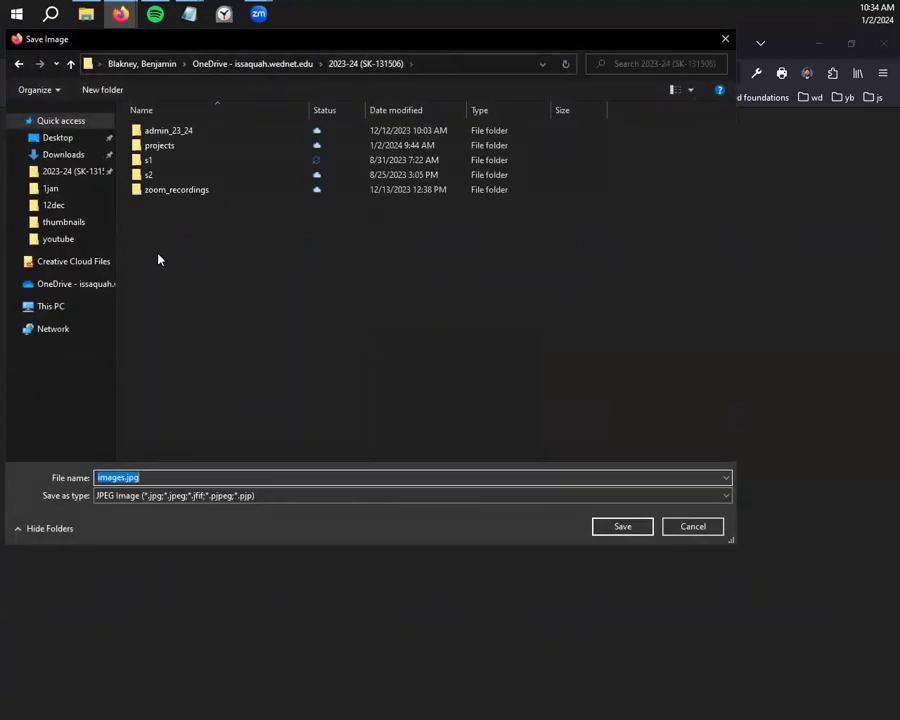
double_click(178, 160)
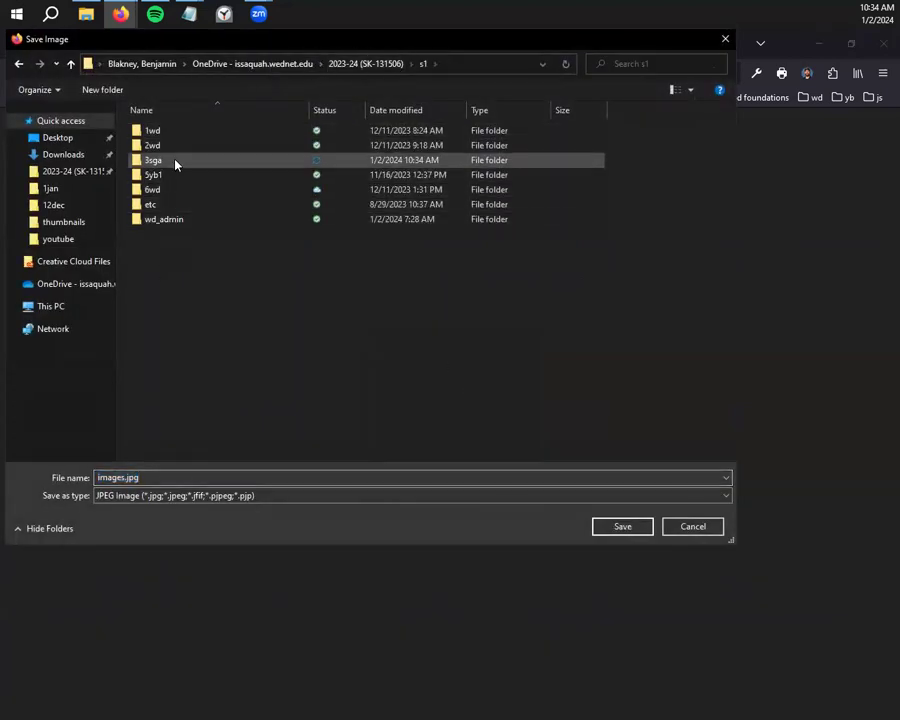
double_click(175, 161)
double_click(197, 177)
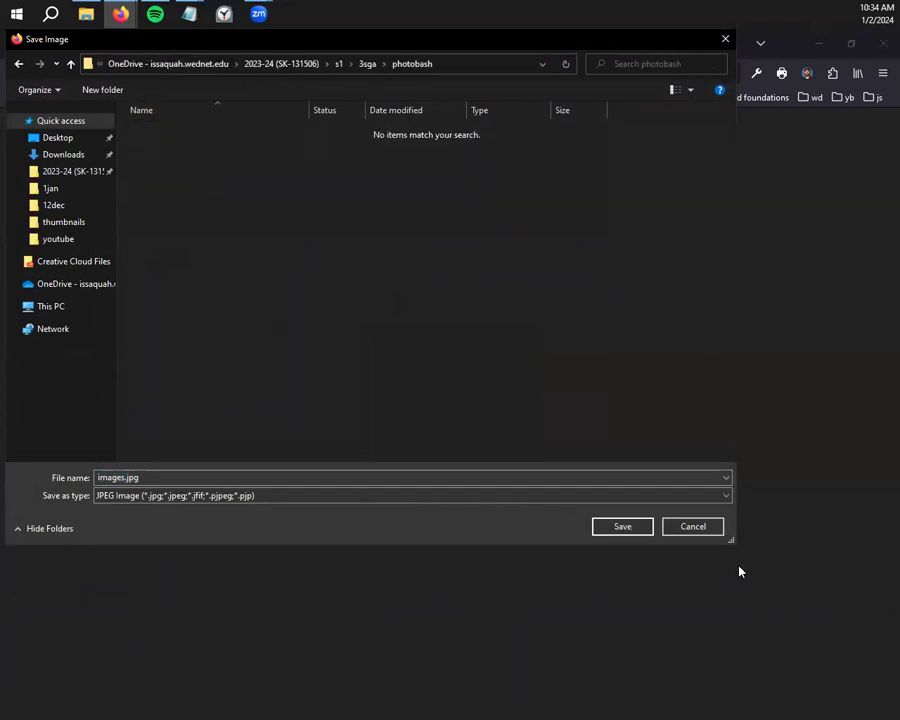
double_click(308, 477)
key(BackSpace)
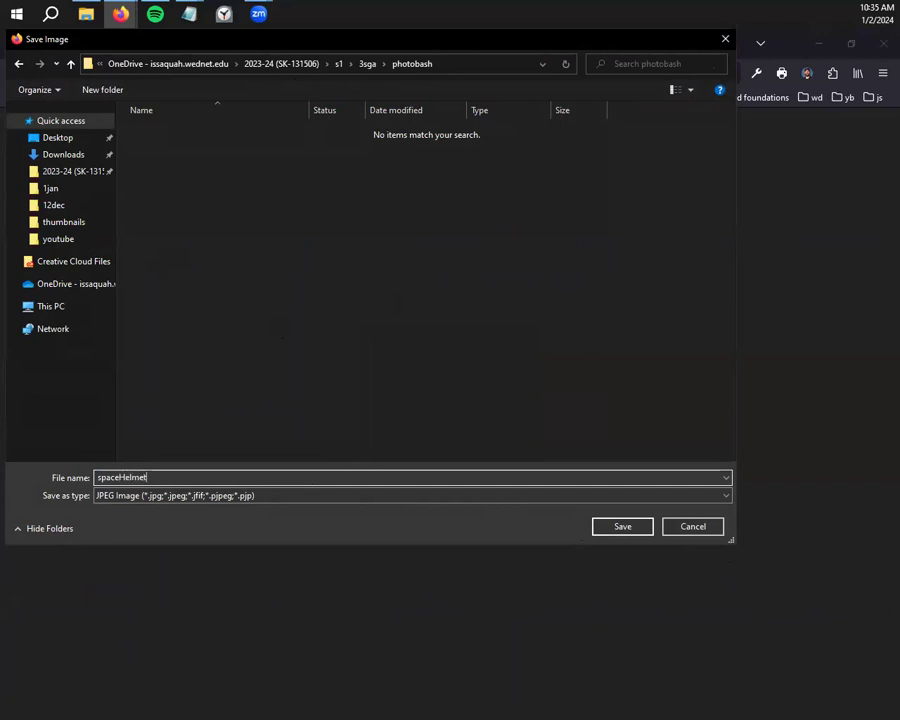
click(623, 526)
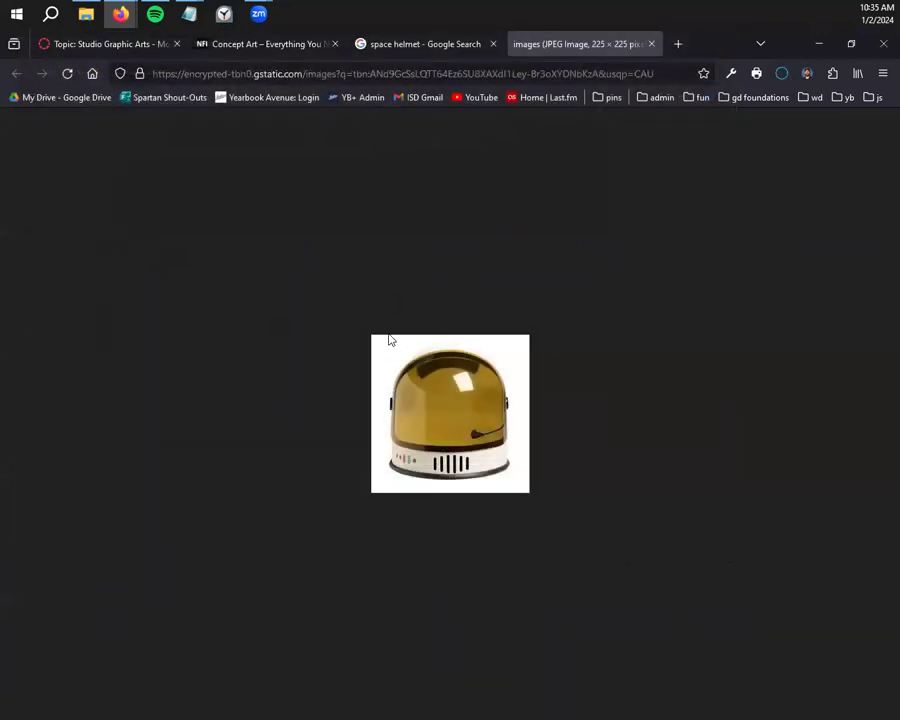
click(382, 46)
scroll(576, 200, up, 5)
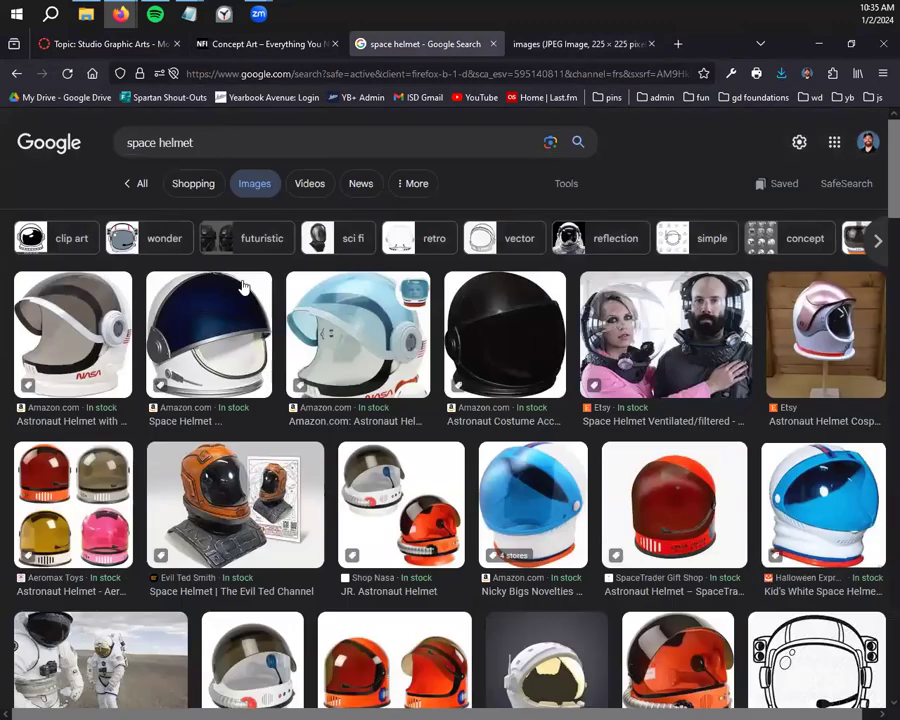
Replace the search query with 'scuba tank' and run the image search
click(247, 134)
key(ctrl+a)
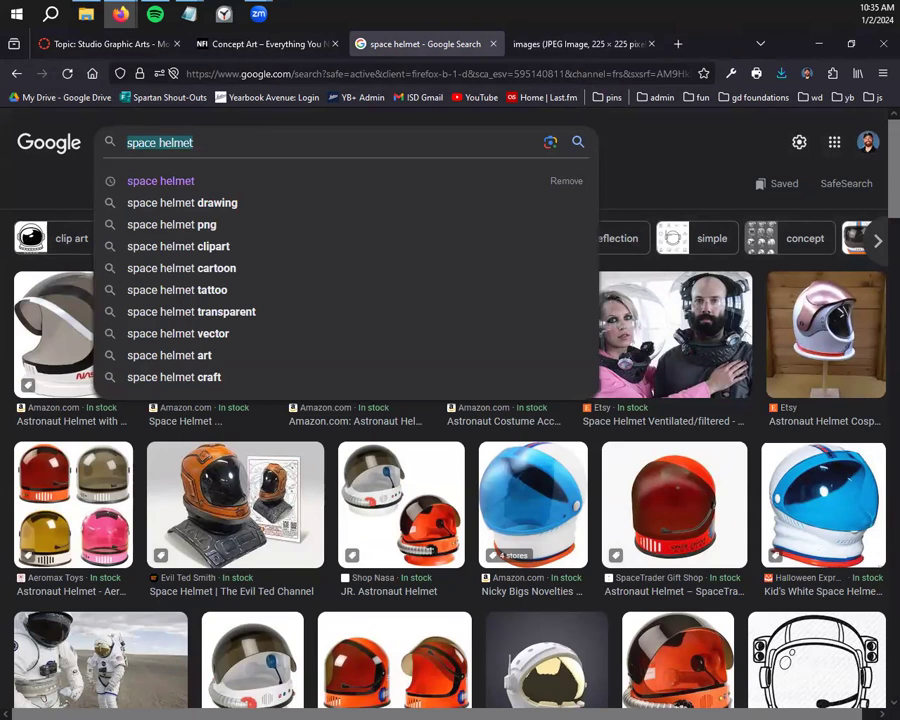
text(sci)
key(BackSpace)
text(ub a)
key(BackSpace)
key(BackSpace)
text(a tank)
key(Return)
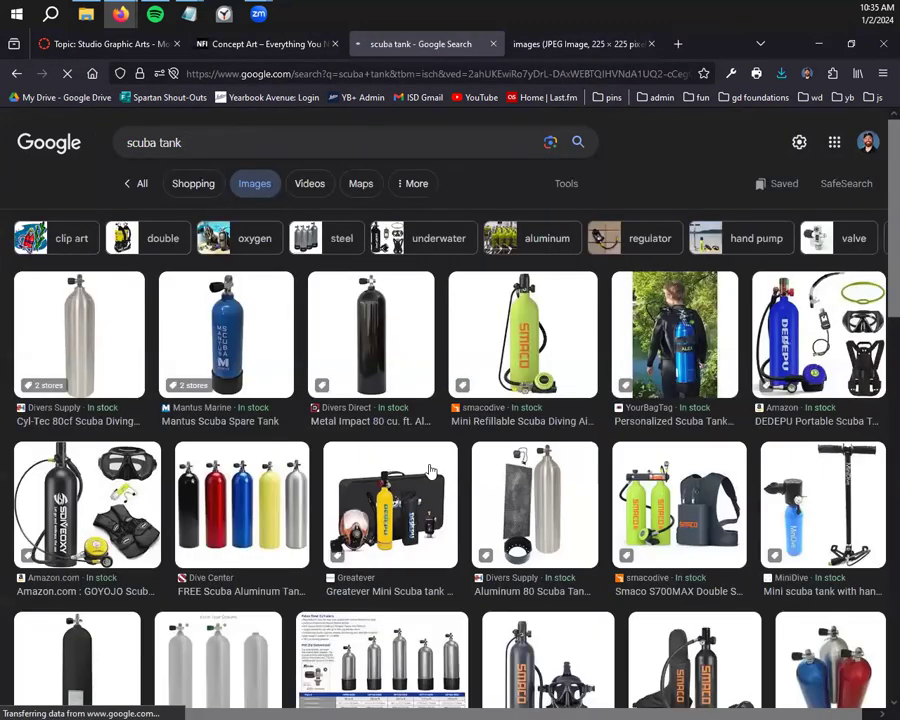
Browse the scuba tank results, previewing the Faber Stealth and Faber F7-HP100 tank images
scroll(430, 470, down, 5)
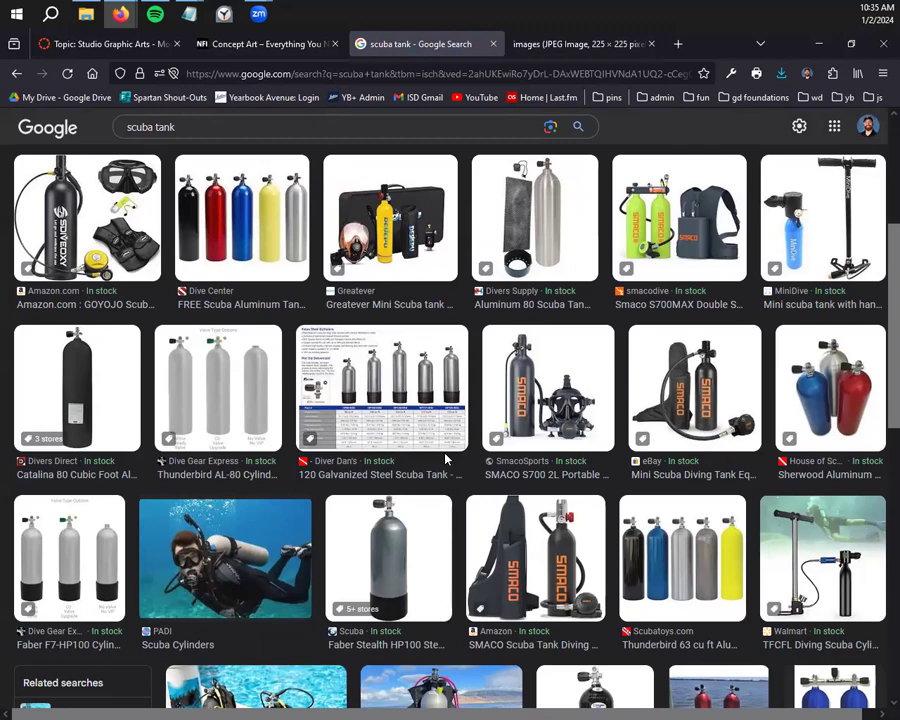
scroll(420, 470, down, 1)
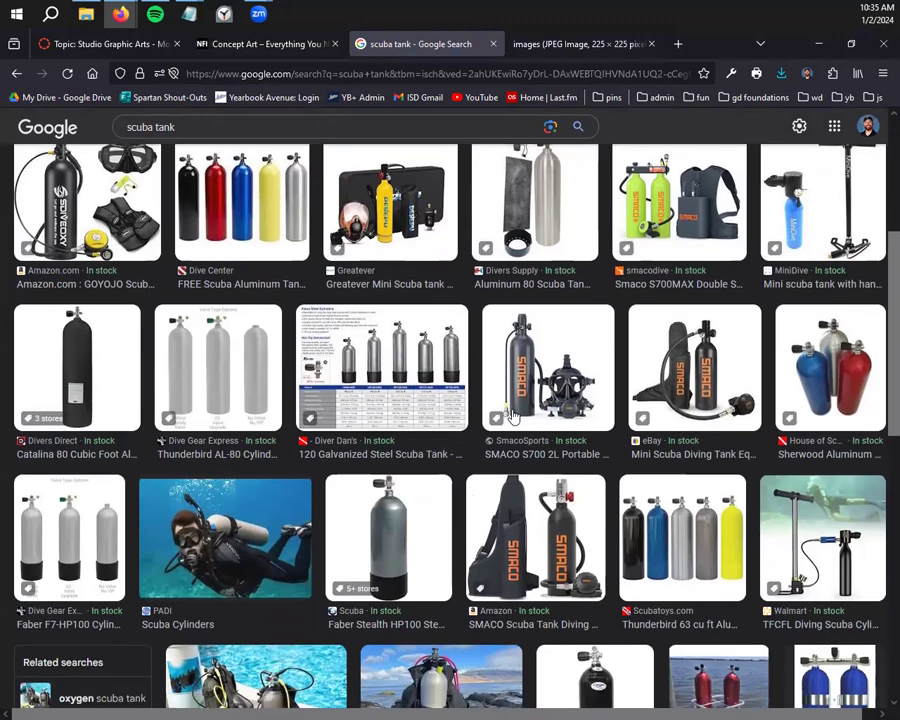
right_click(386, 484)
click(386, 484)
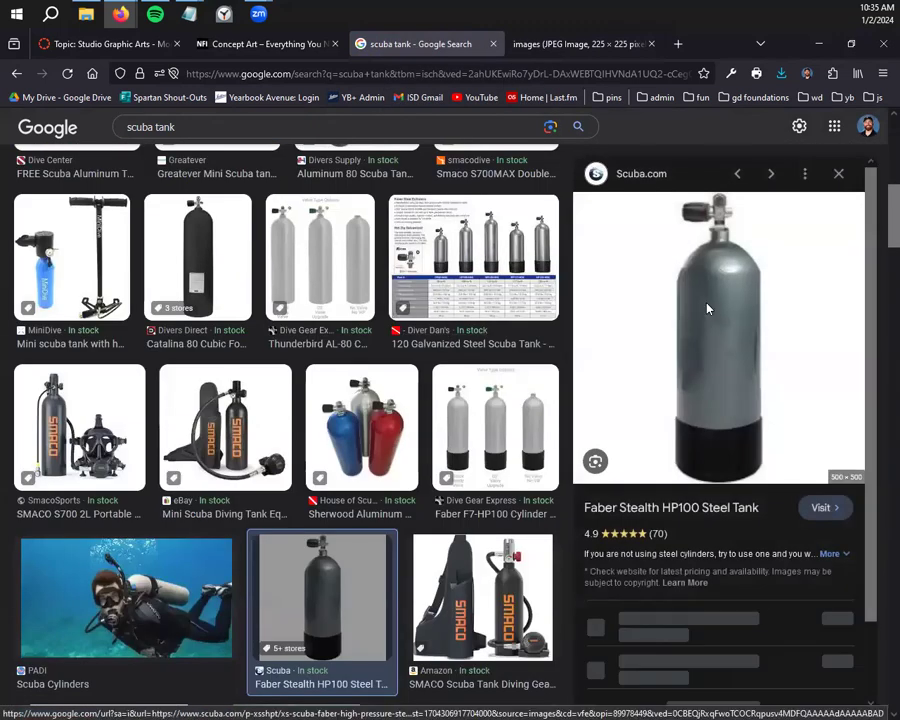
right_click(708, 286)
click(446, 432)
scroll(446, 432, down, 10)
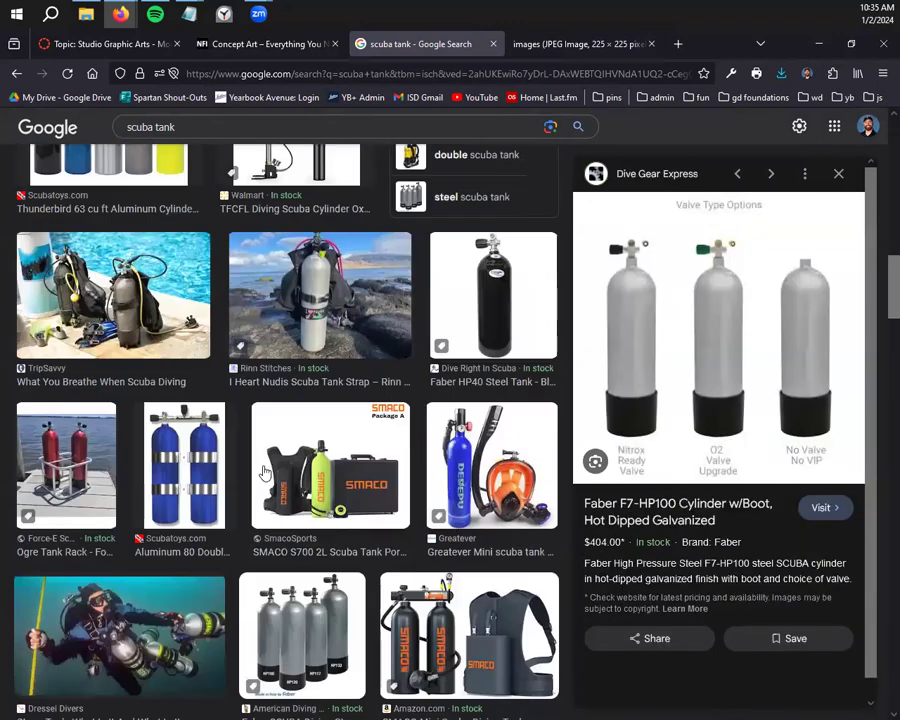
scroll(298, 464, down, 8)
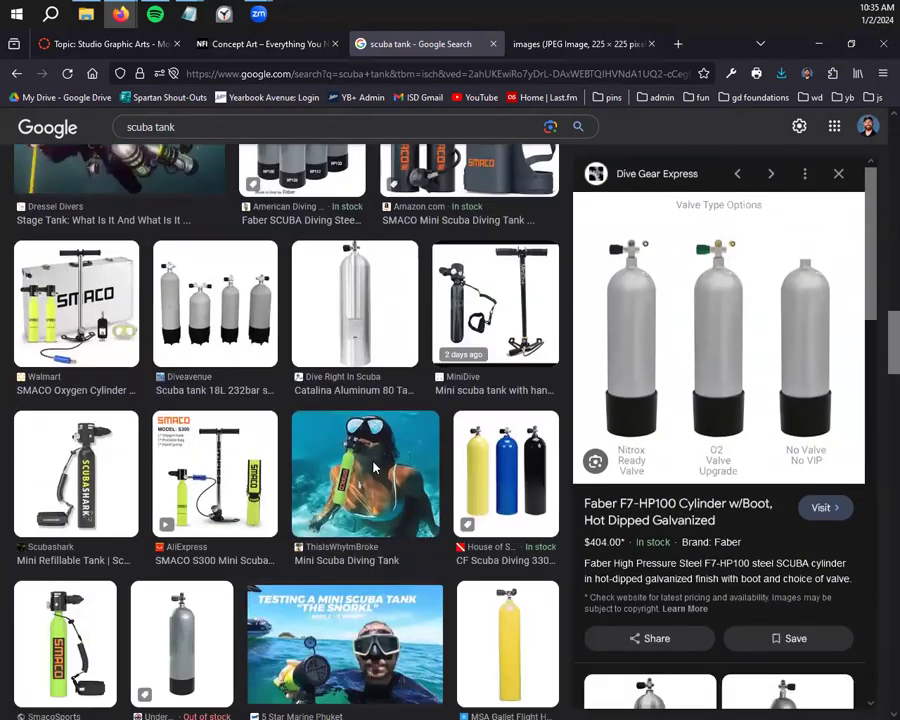
scroll(205, 150, up, 20)
double_click(202, 144)
Search for 'scuba gear' and preview the New Scientist scuba-diver image
text(gear)
key(Return)
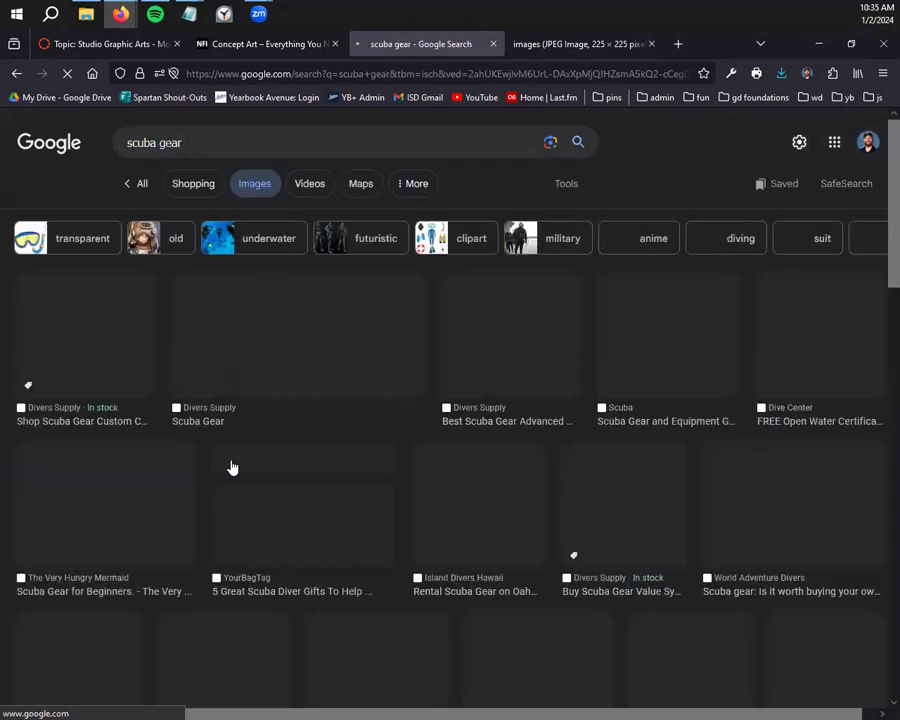
scroll(478, 511, down, 5)
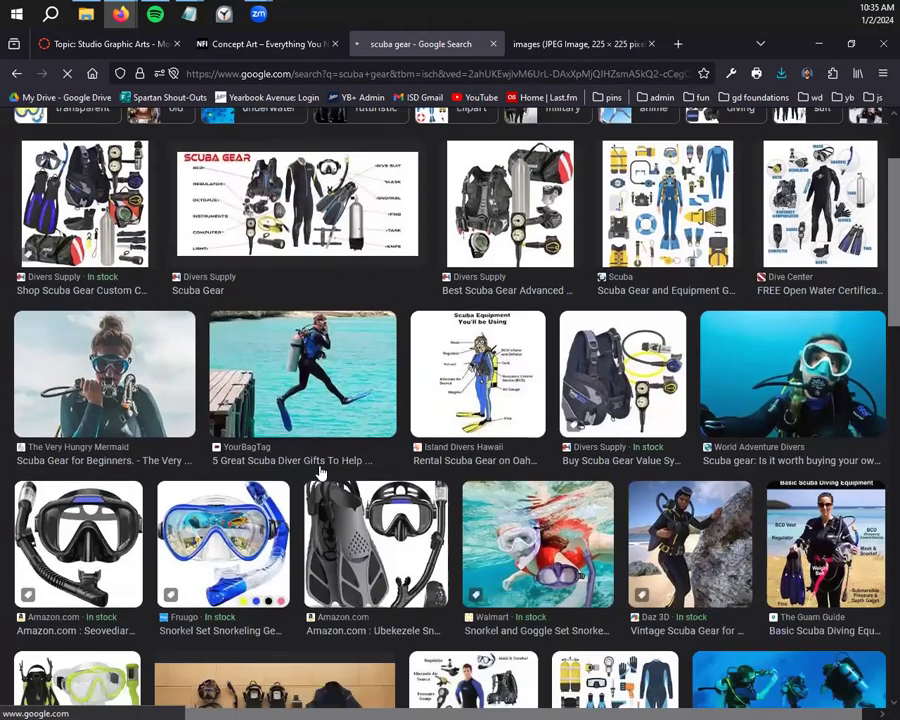
scroll(445, 452, down, 8)
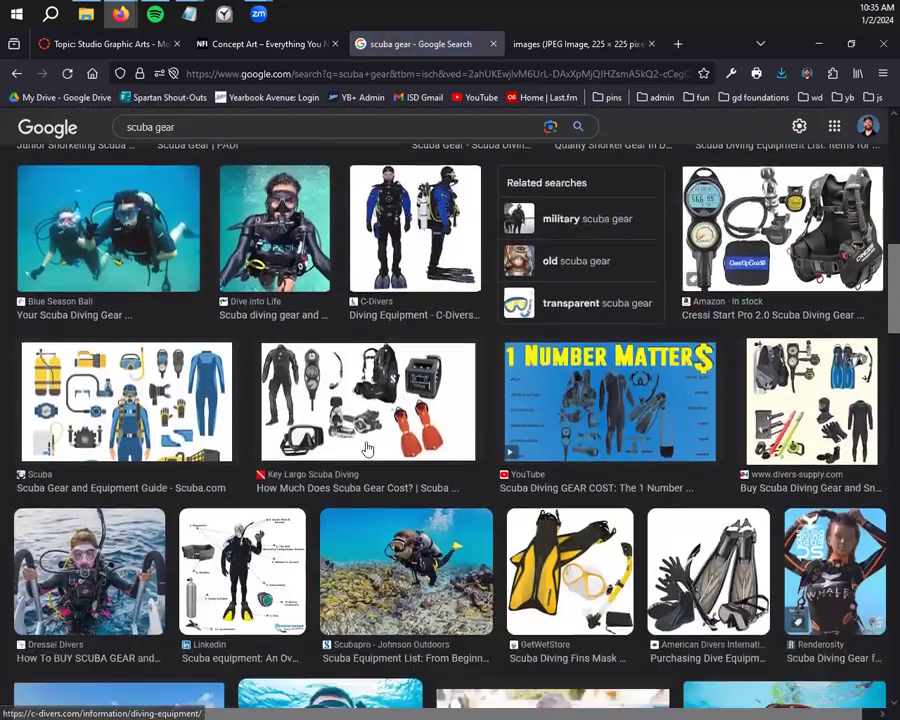
scroll(450, 400, down, 1)
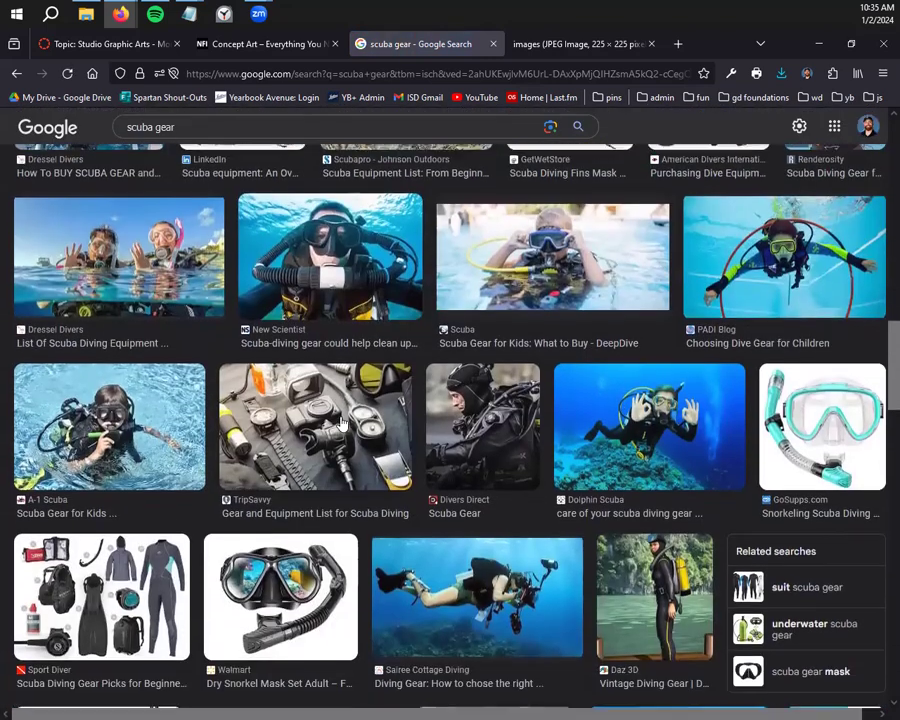
scroll(350, 360, up, 1)
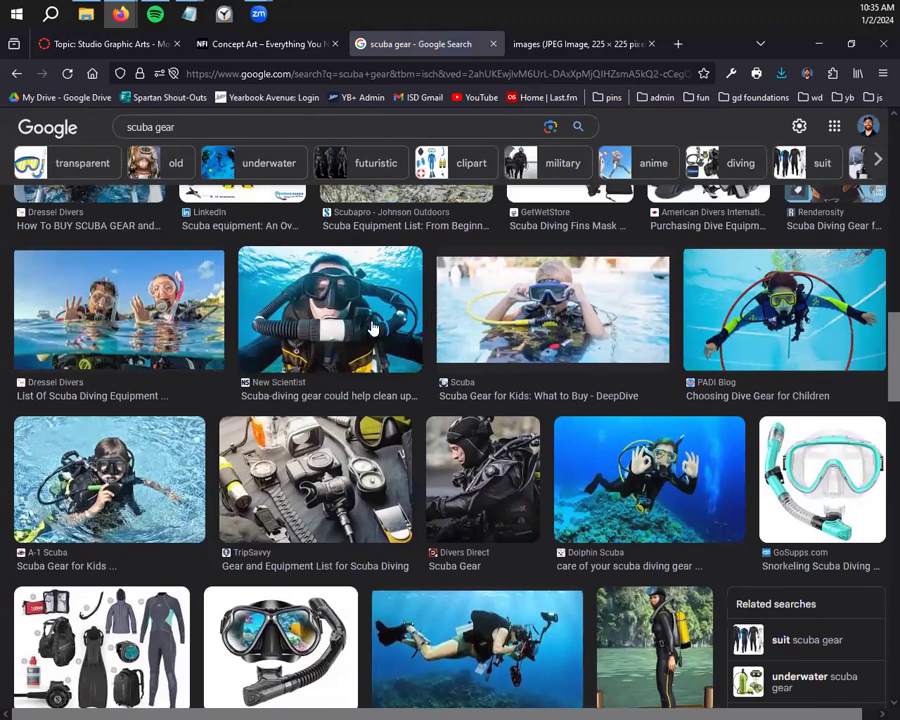
right_click(326, 281)
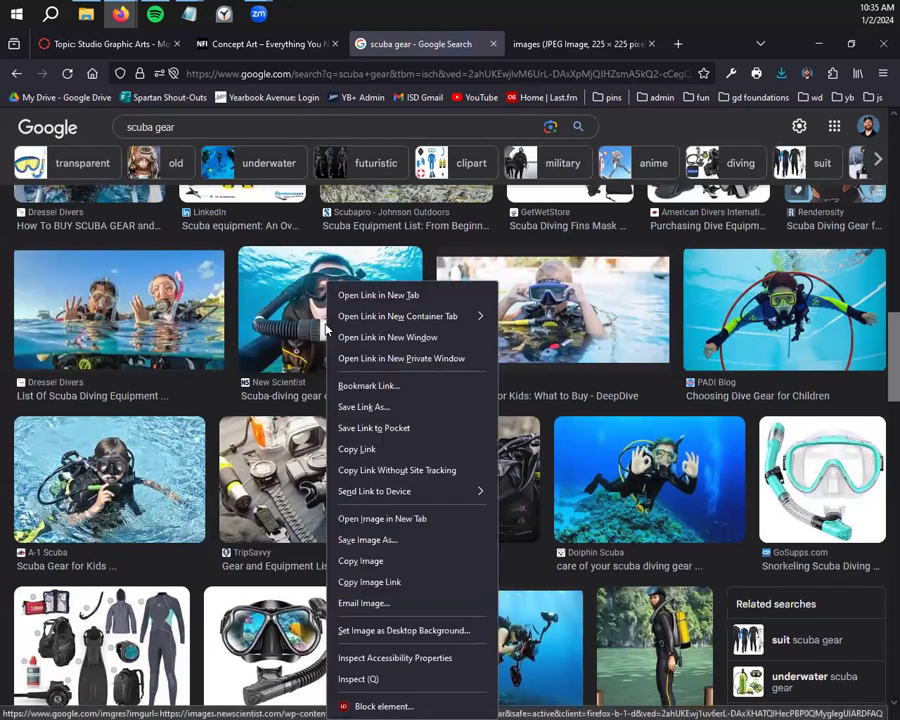
click(283, 289)
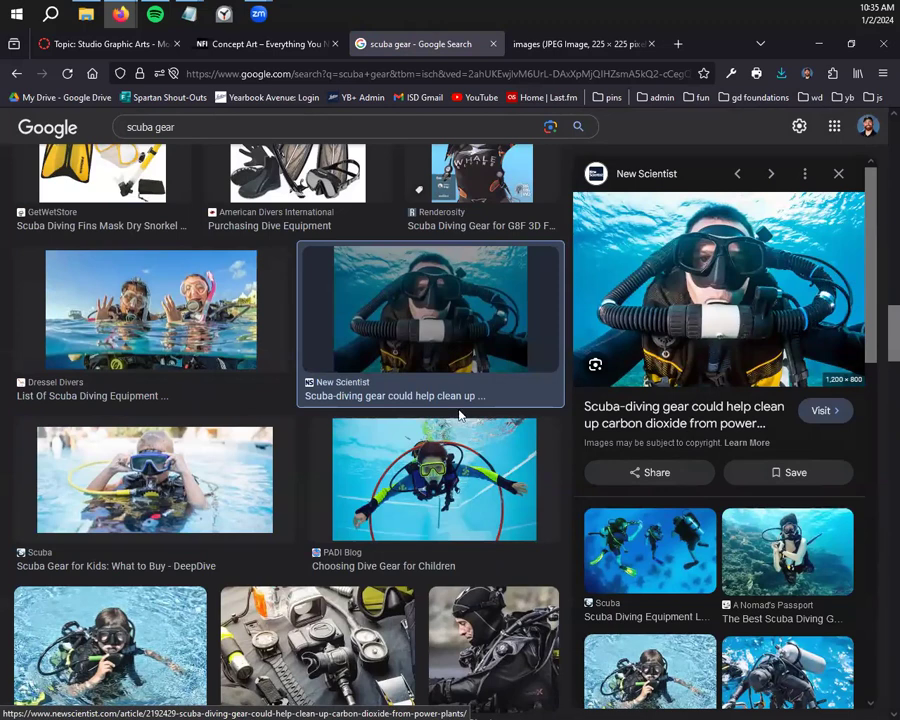
Open the full-size diver image in a new tab and save it as scubaTube
scroll(460, 414, down, 3)
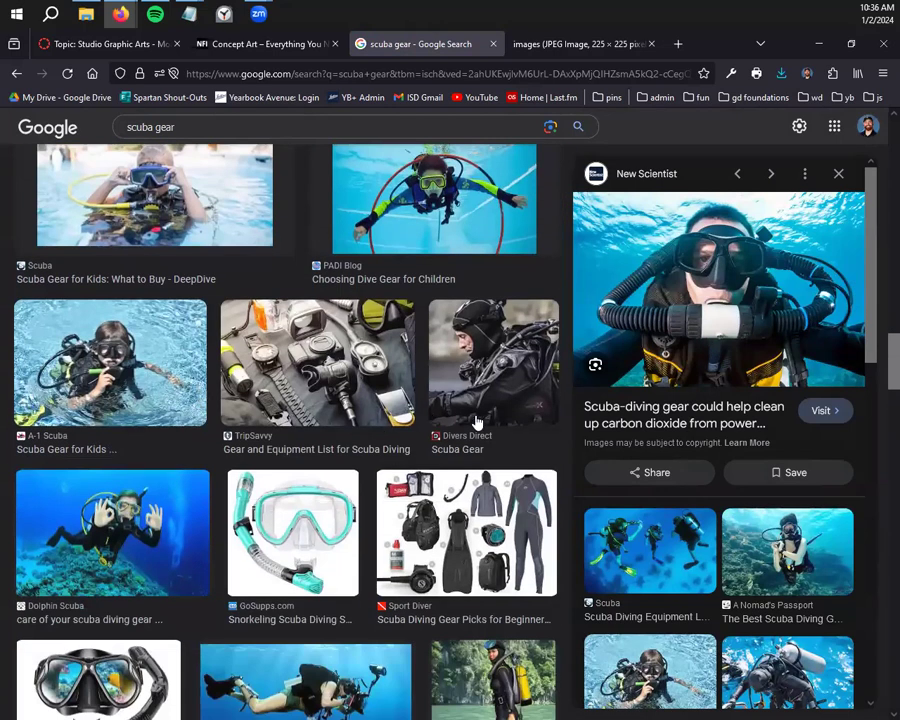
scroll(380, 425, up, 3)
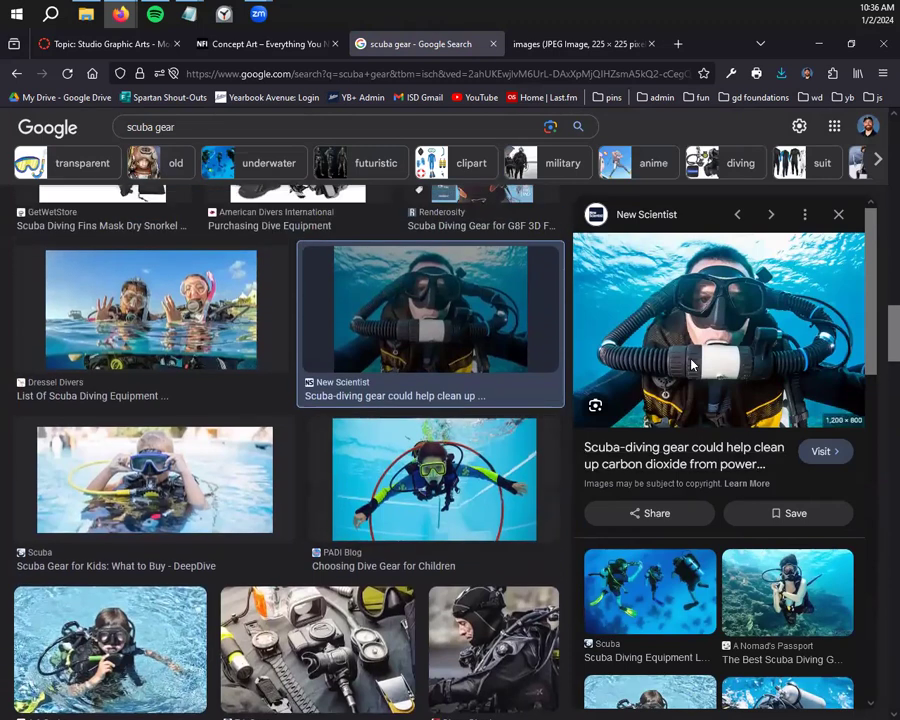
right_click(692, 287)
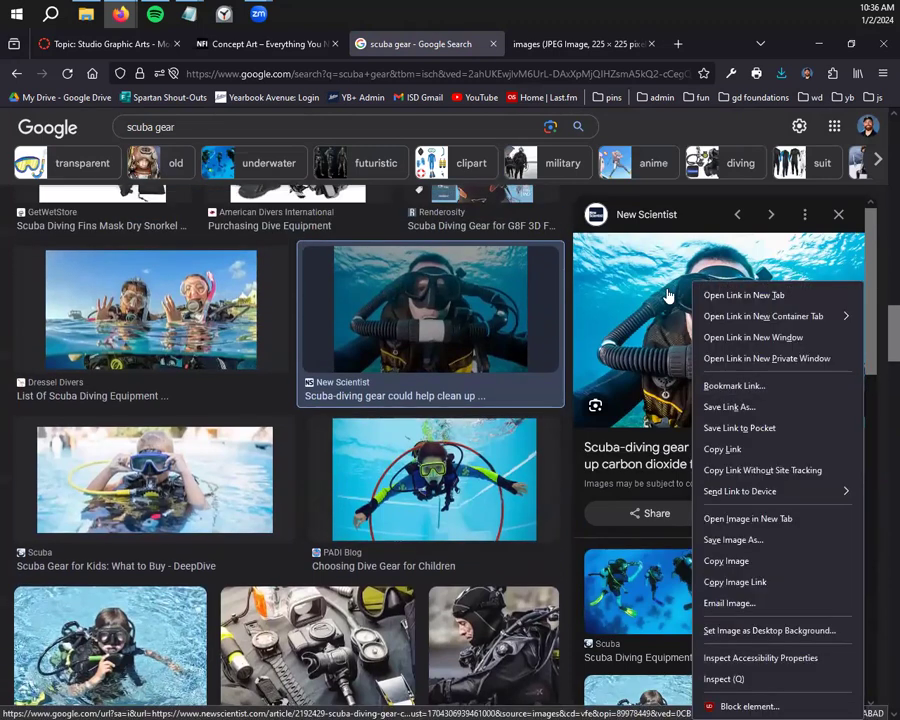
click(765, 519)
click(510, 43)
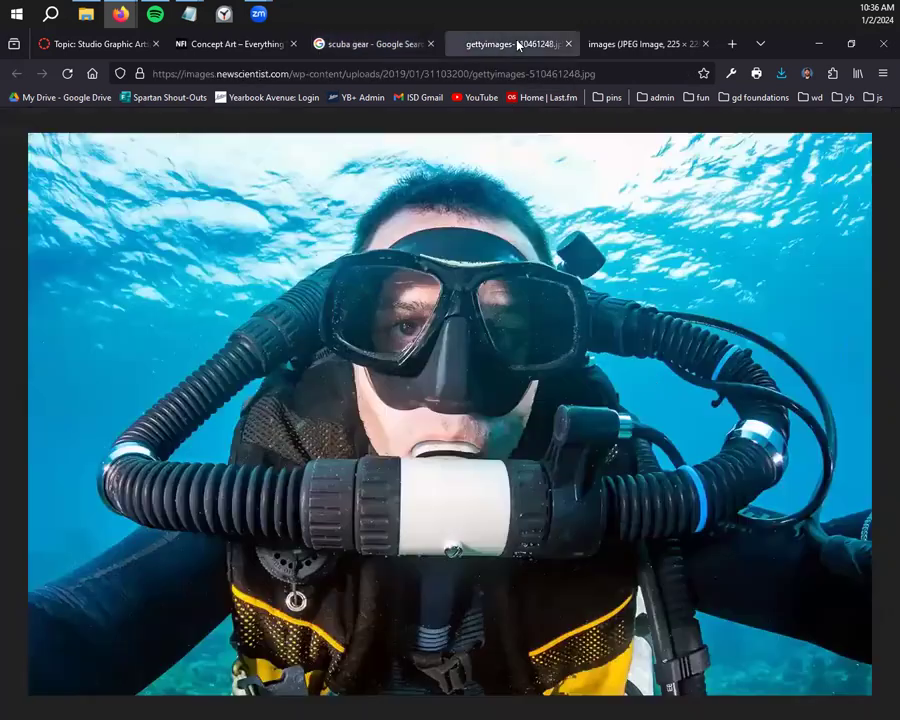
right_click(406, 267)
click(466, 278)
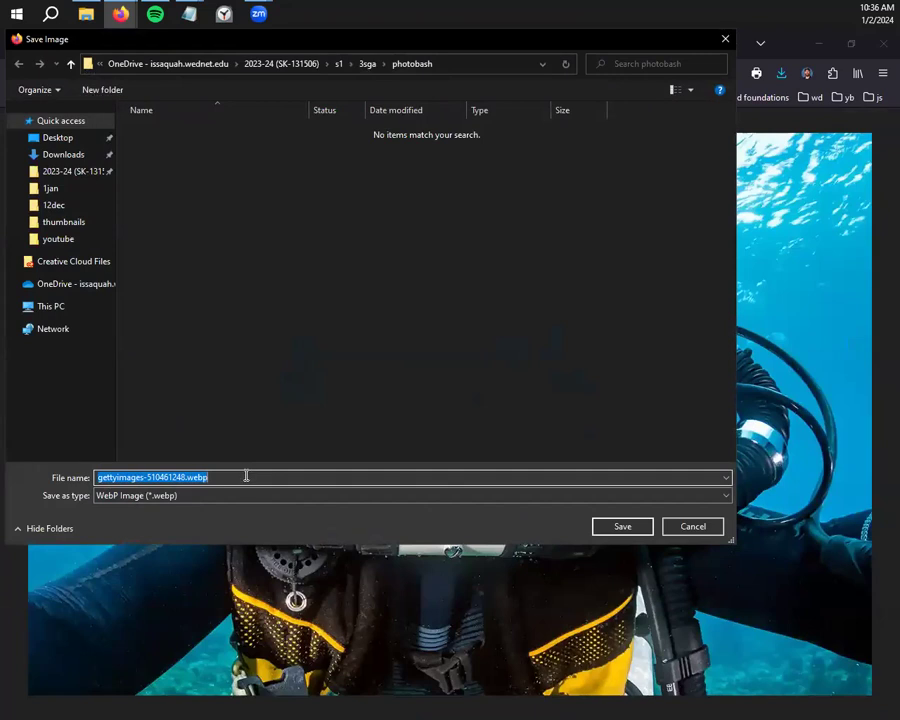
text(scub)
text(ad)
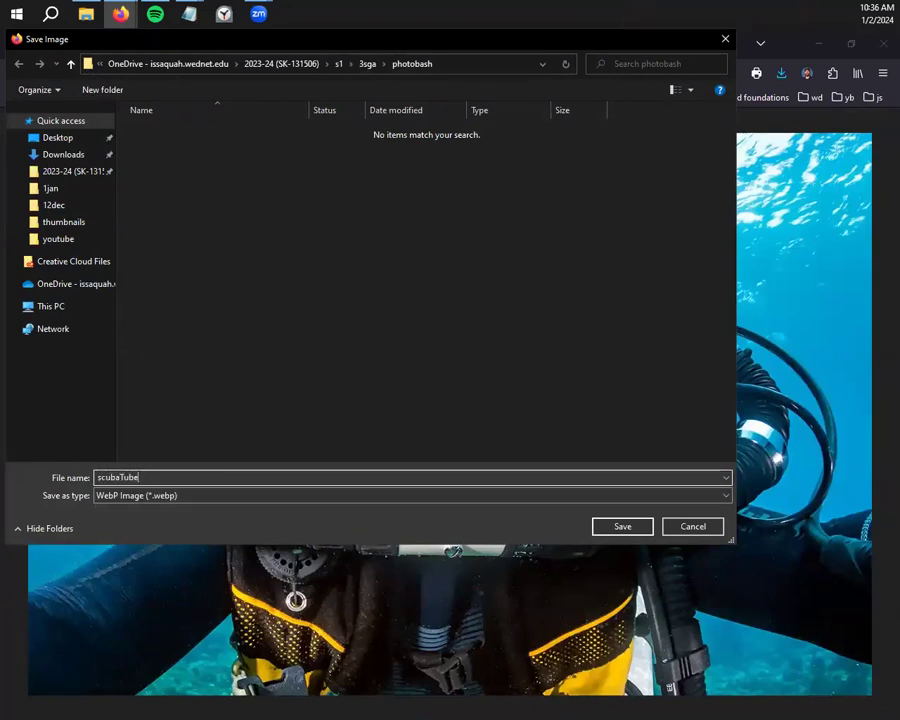
click(620, 526)
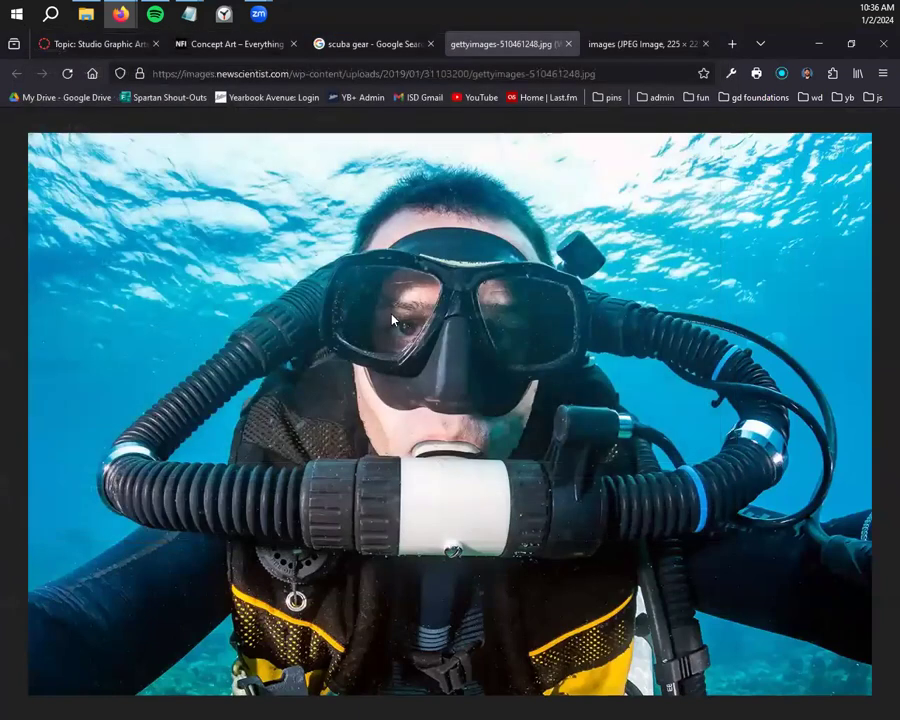
Close the diver and helmet image tabs and minimize the Notepad notes
click(568, 44)
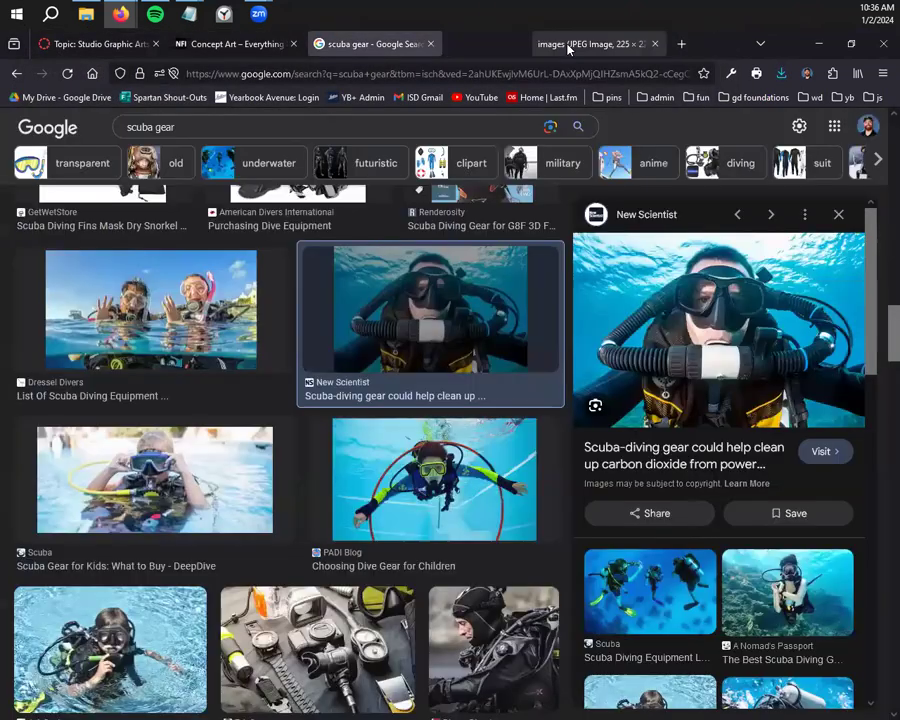
click(705, 44)
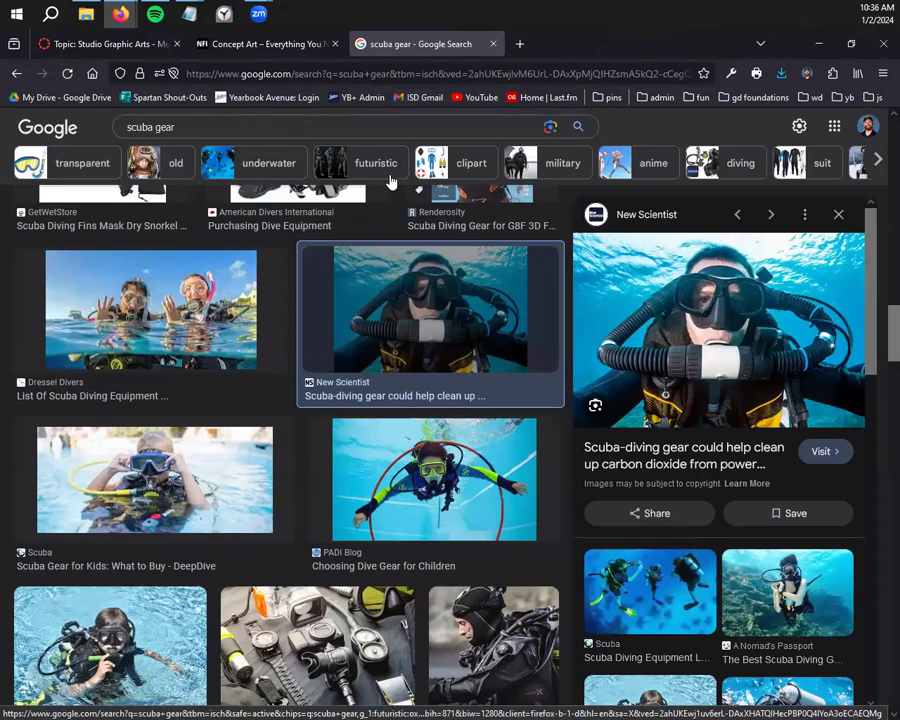
scroll(240, 200, up, 5)
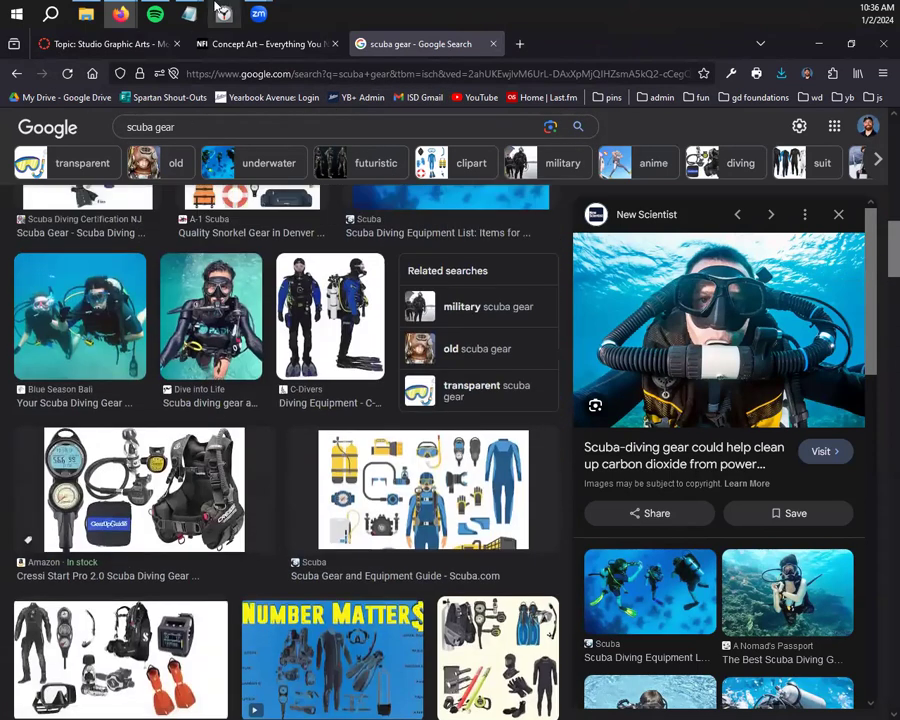
mouse_move(189, 16)
click(227, 94)
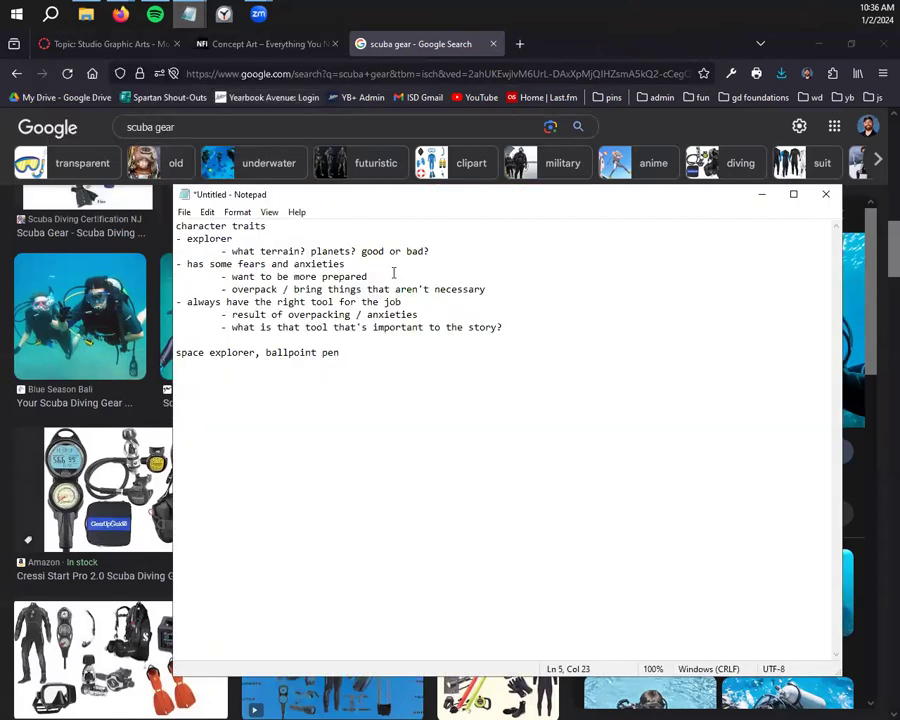
click(771, 196)
Search images for 'backpack', then refine the query to 'hiking backpack'
triple_click(280, 125)
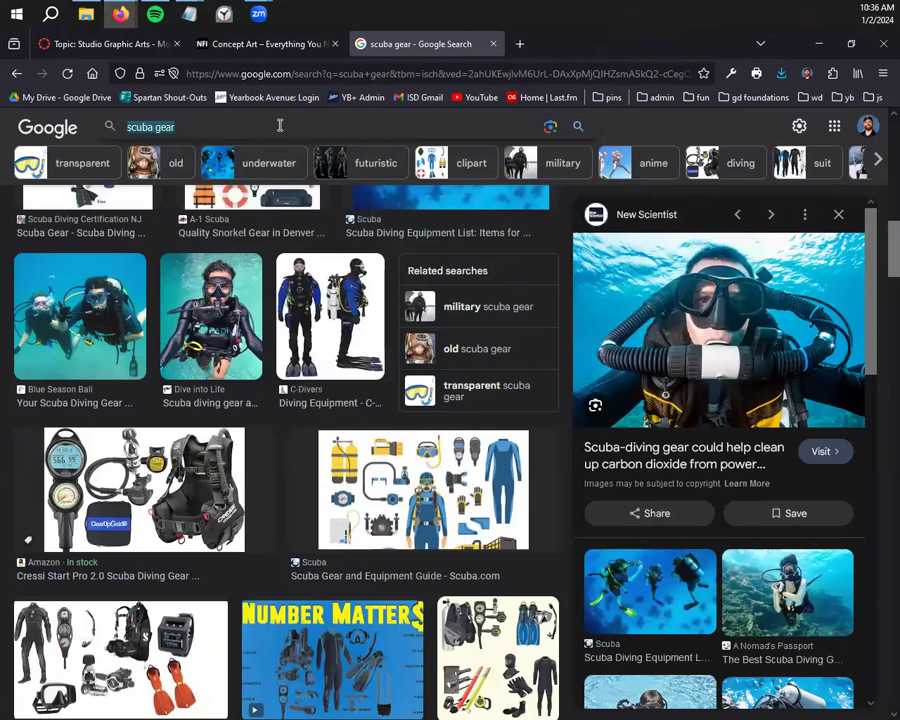
text(backpack)
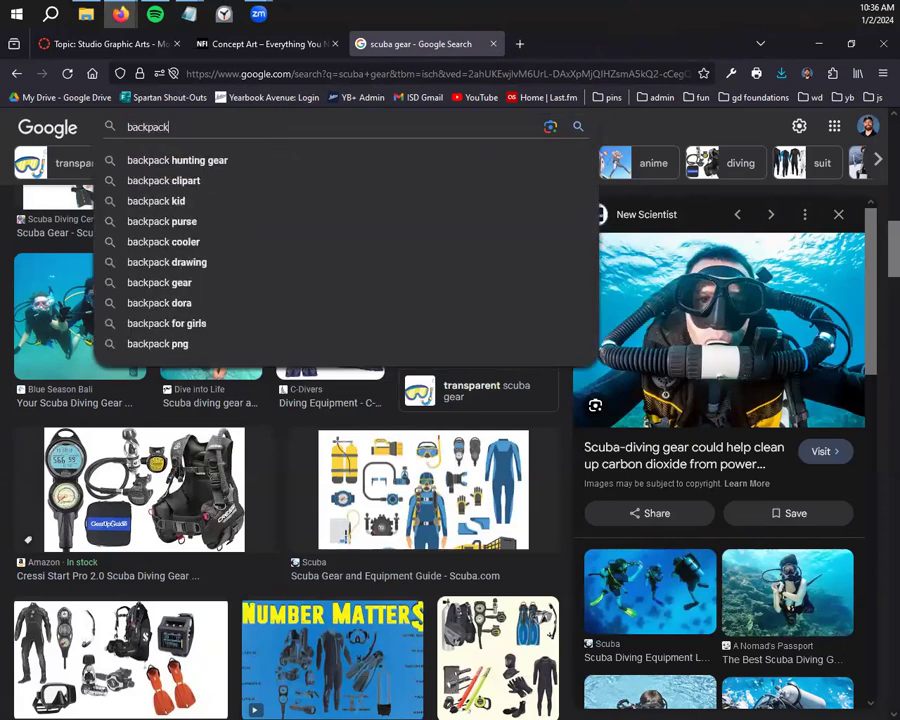
key(Return)
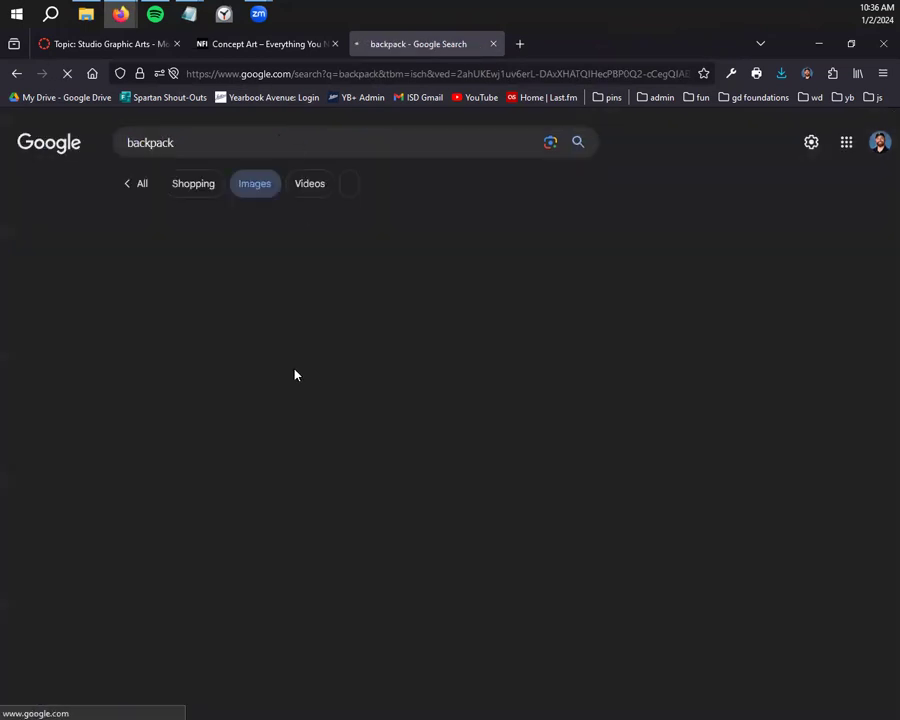
scroll(349, 514, down, 1)
scroll(349, 514, down, 5)
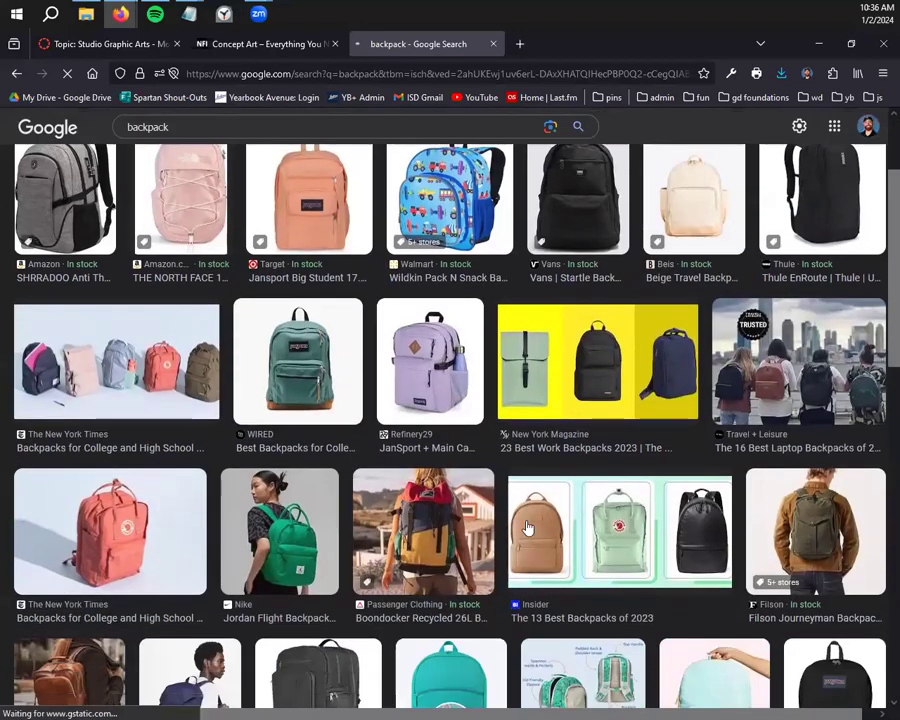
scroll(113, 157, up, 6)
double_click(126, 142)
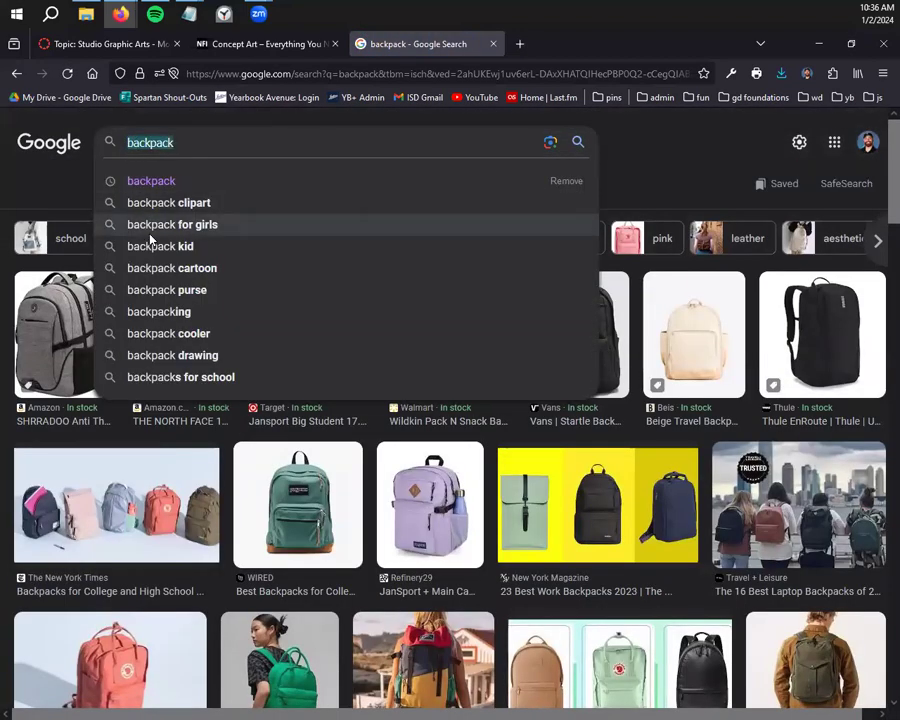
key(Home)
text(hiking)
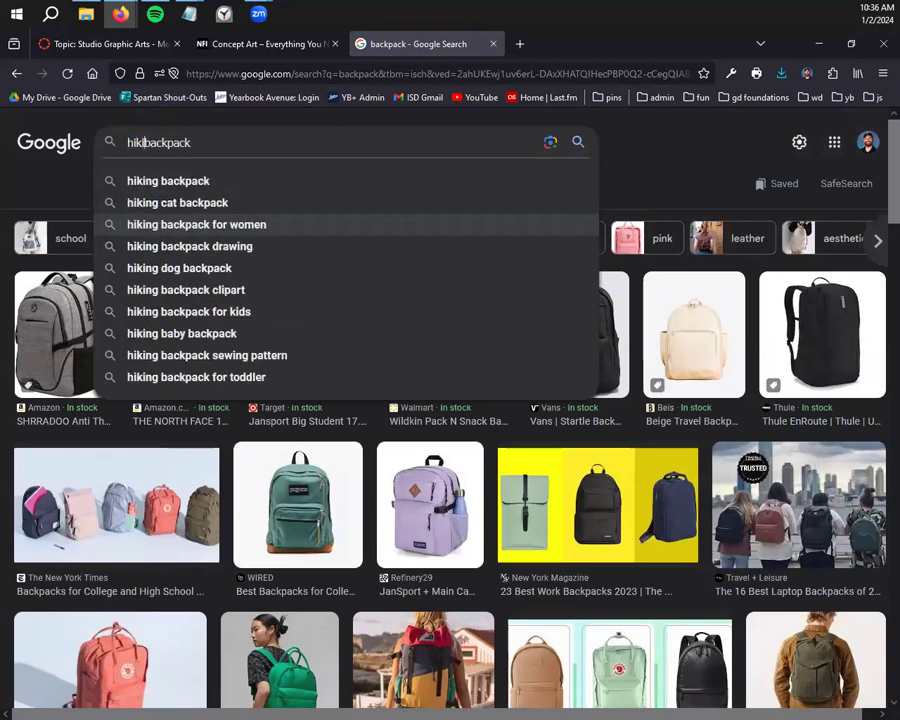
key(Return)
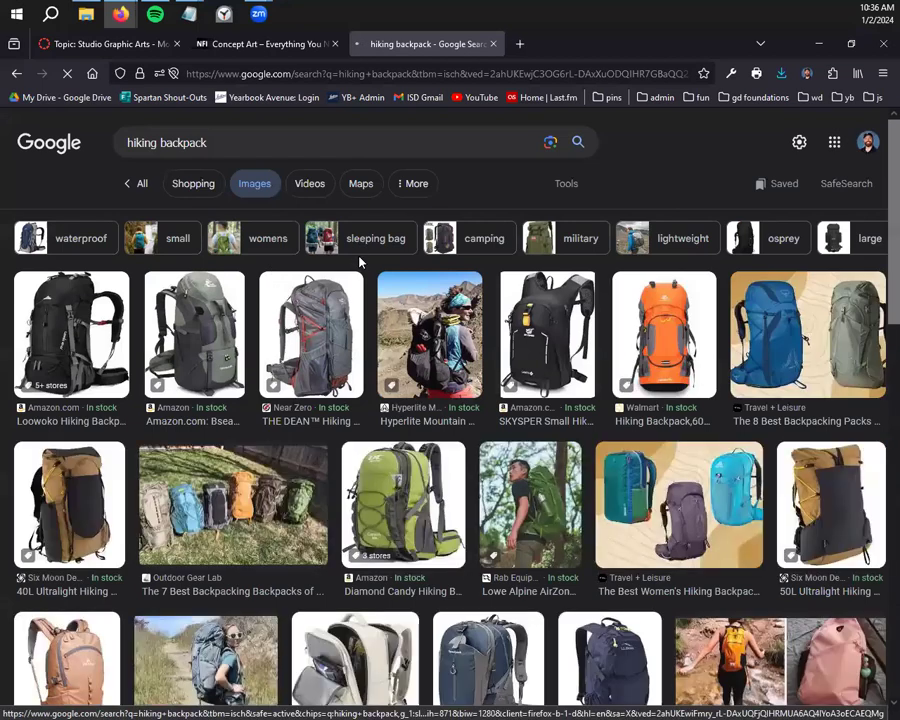
Preview the 90L Army Hiking Bag image and open it full-size in a new tab
scroll(488, 440, down, 3)
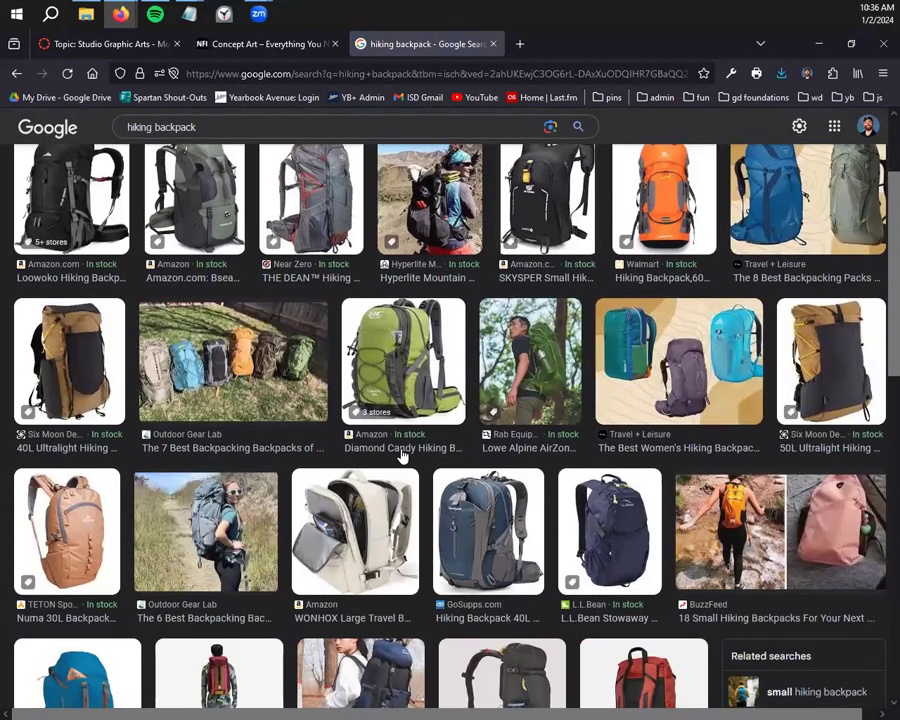
scroll(309, 475, down, 1)
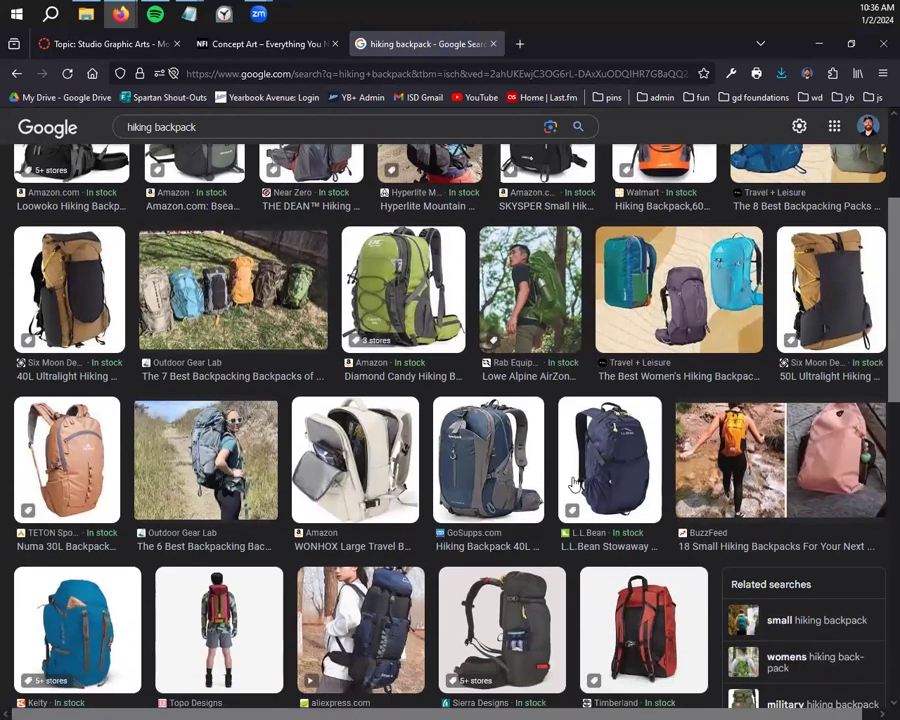
scroll(396, 490, down, 2)
click(396, 492)
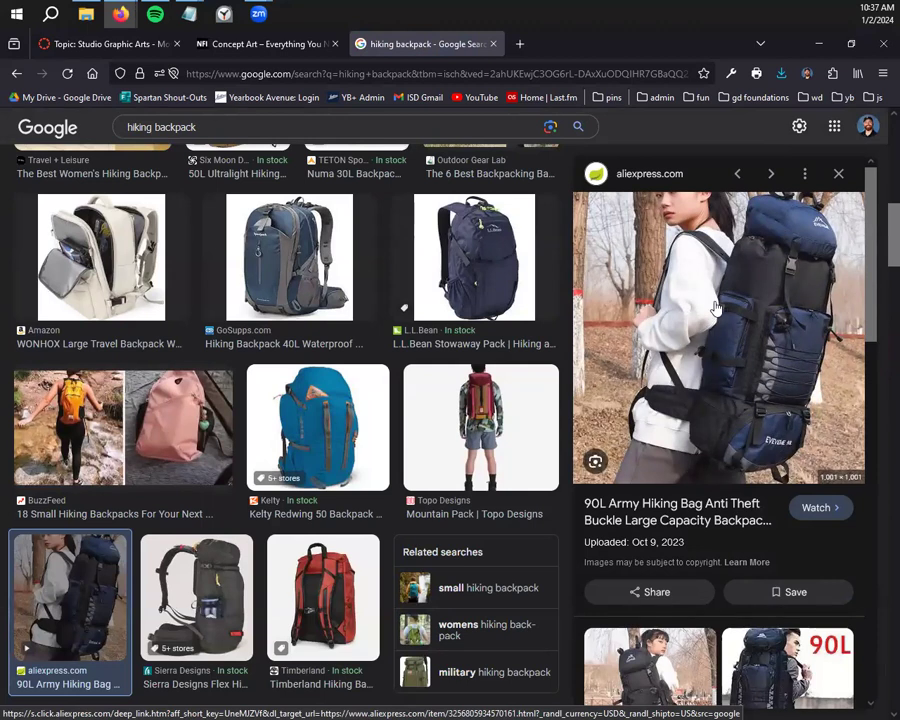
right_click(729, 450)
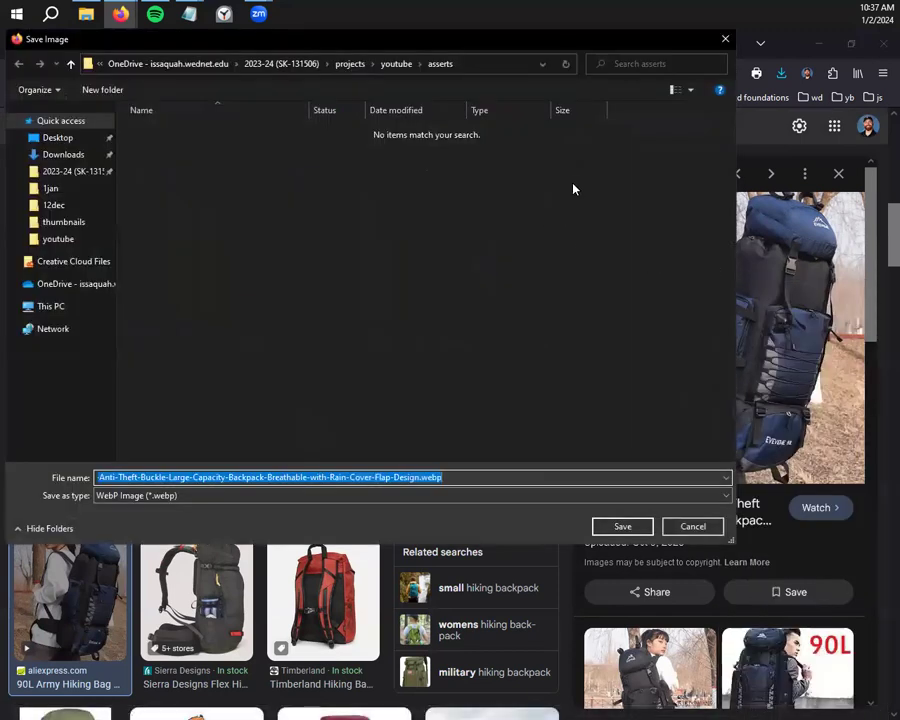
click(718, 526)
right_click(732, 320)
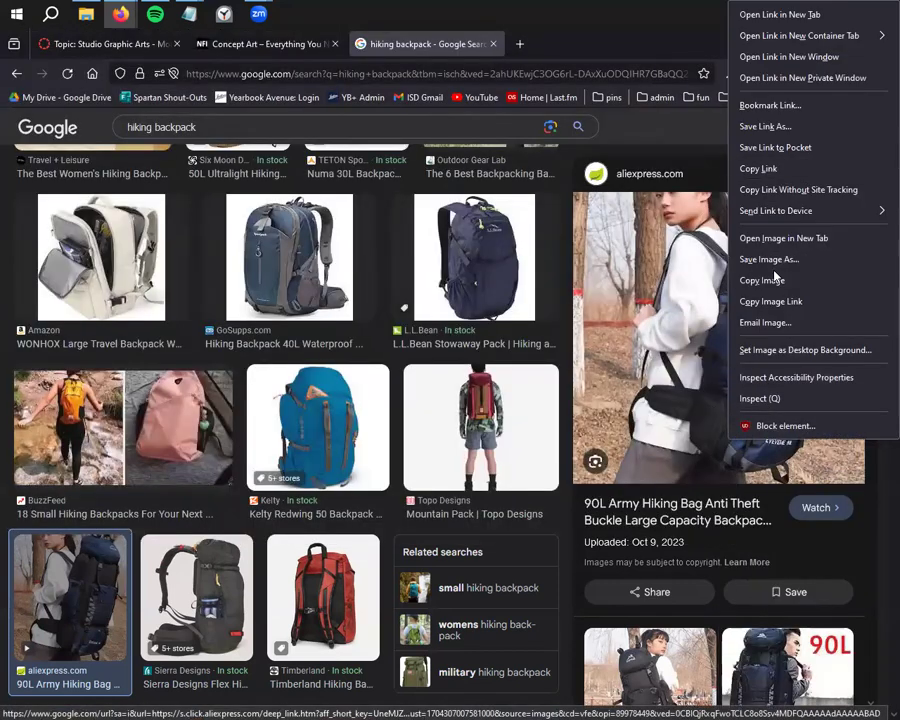
click(775, 234)
Save the full-size backpack image as backpack1
click(560, 44)
right_click(500, 338)
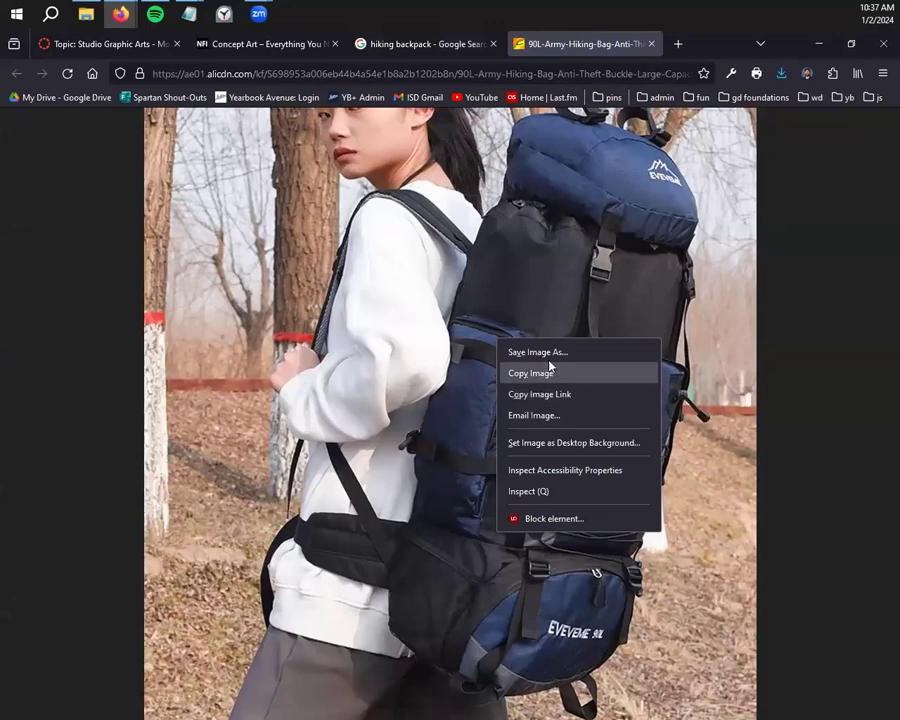
click(546, 371)
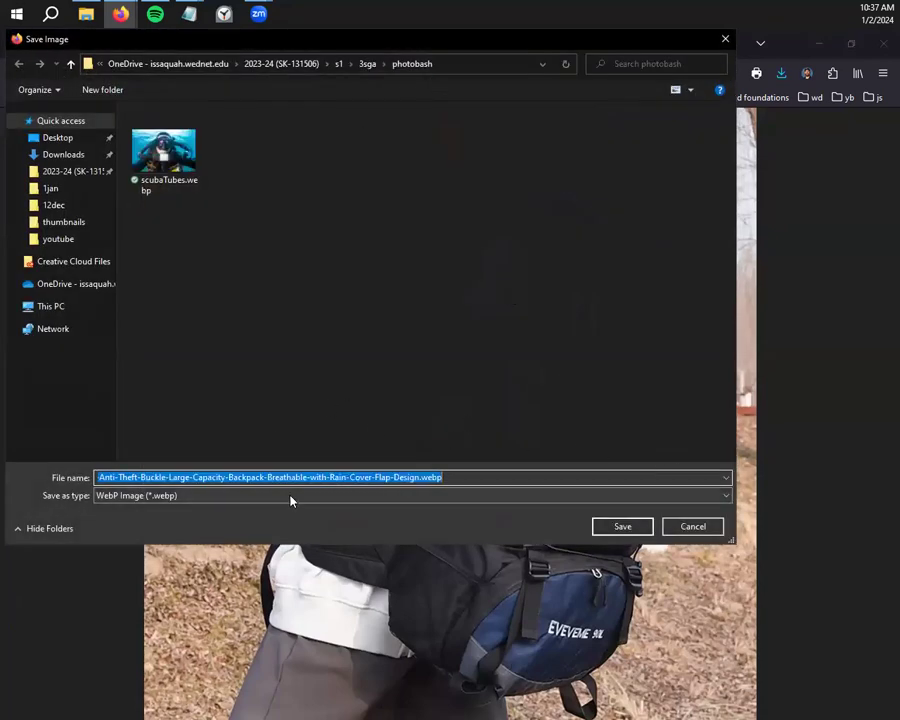
text(backpac)
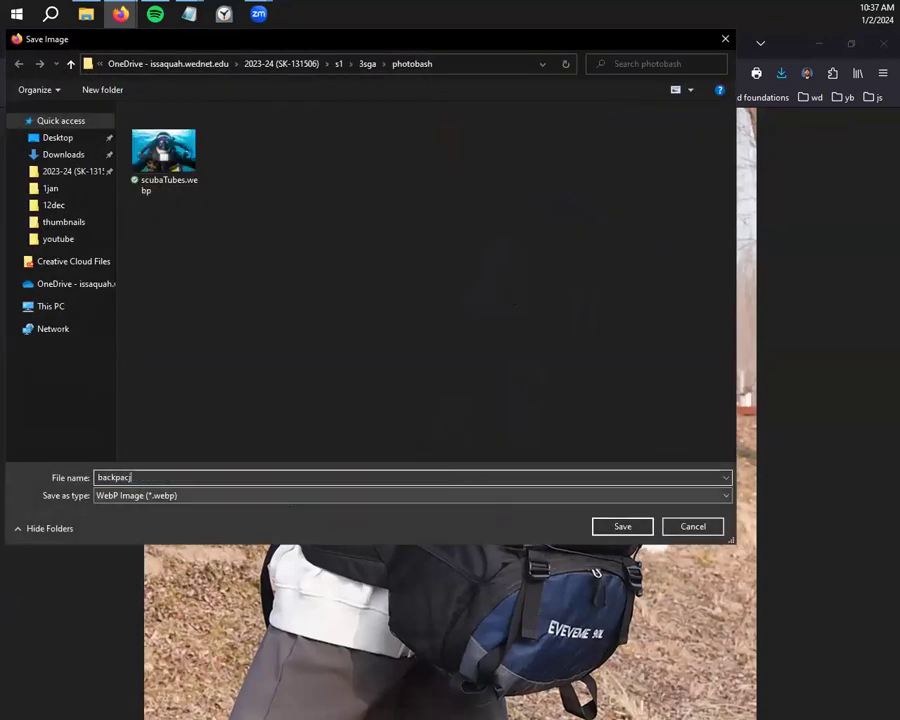
text(k1)
key(Return)
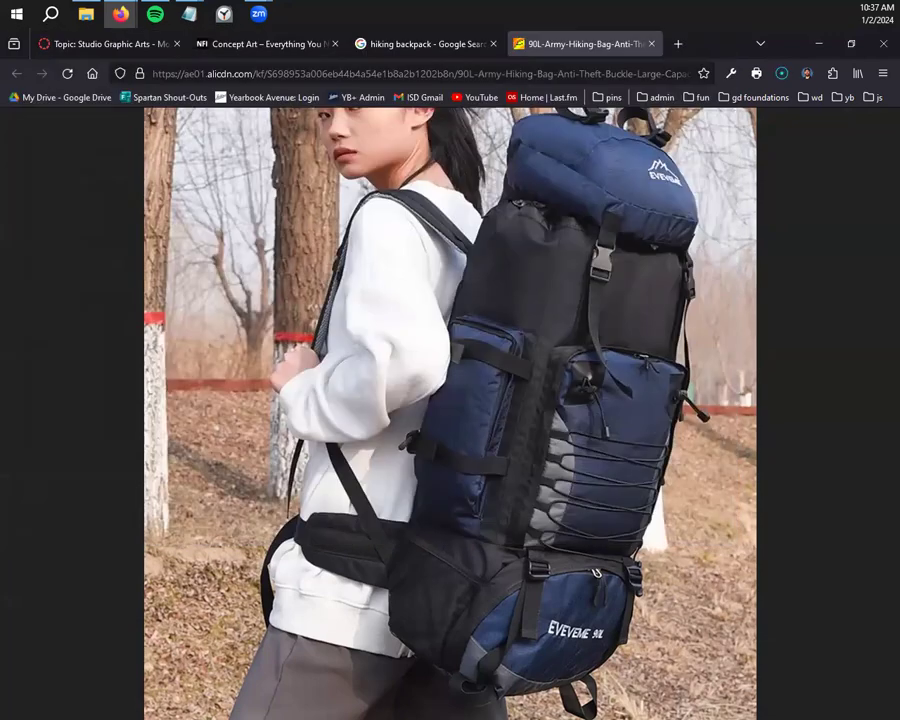
Close the backpack1 image tab and search for 'prepper backpack' images
key(ctrl+w)
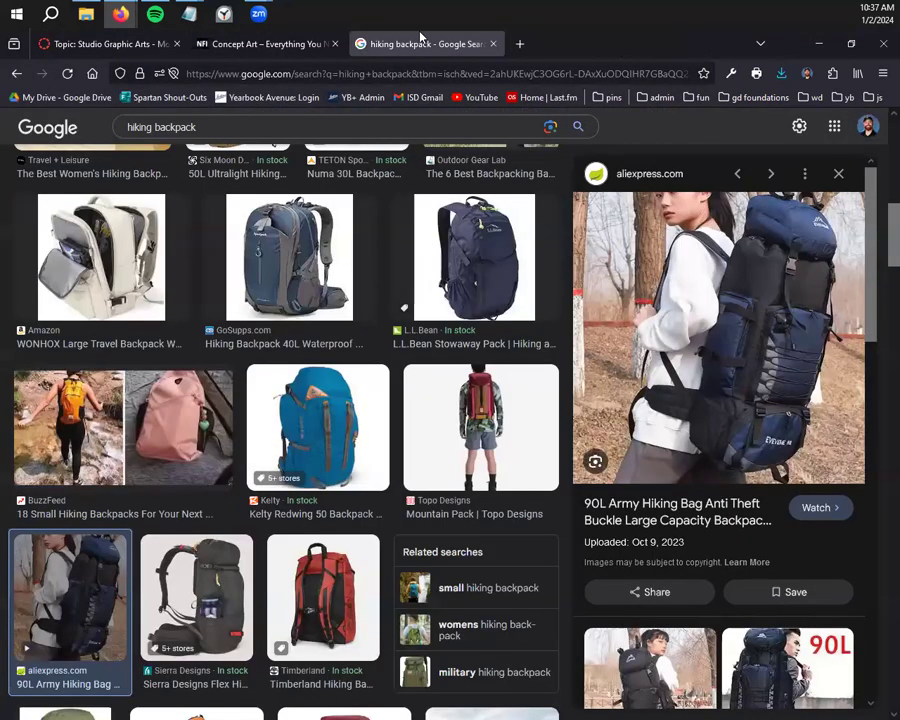
scroll(333, 463, down, 4)
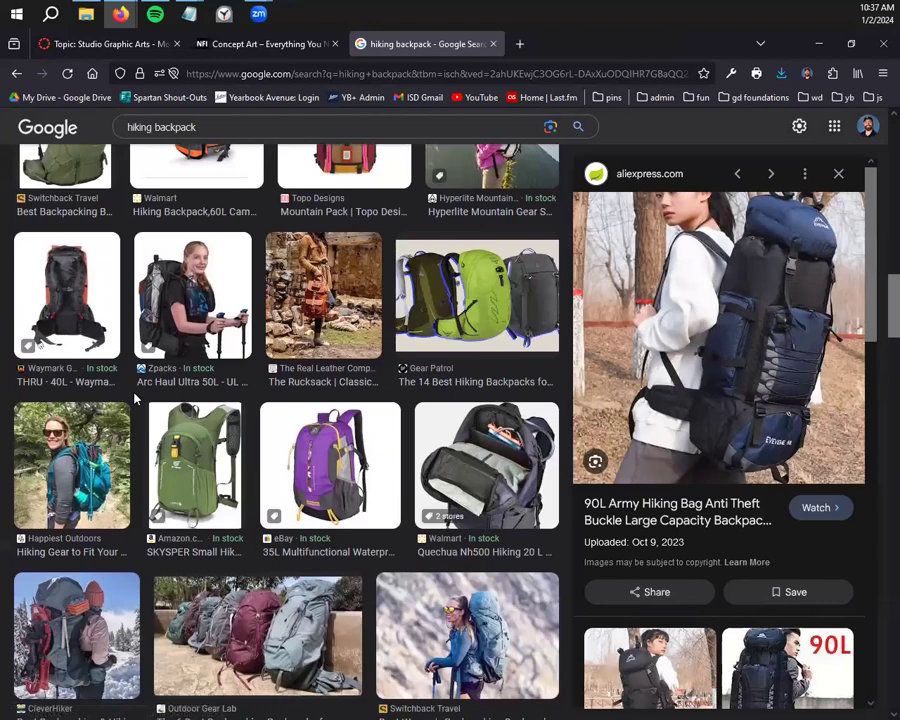
scroll(171, 403, down, 7)
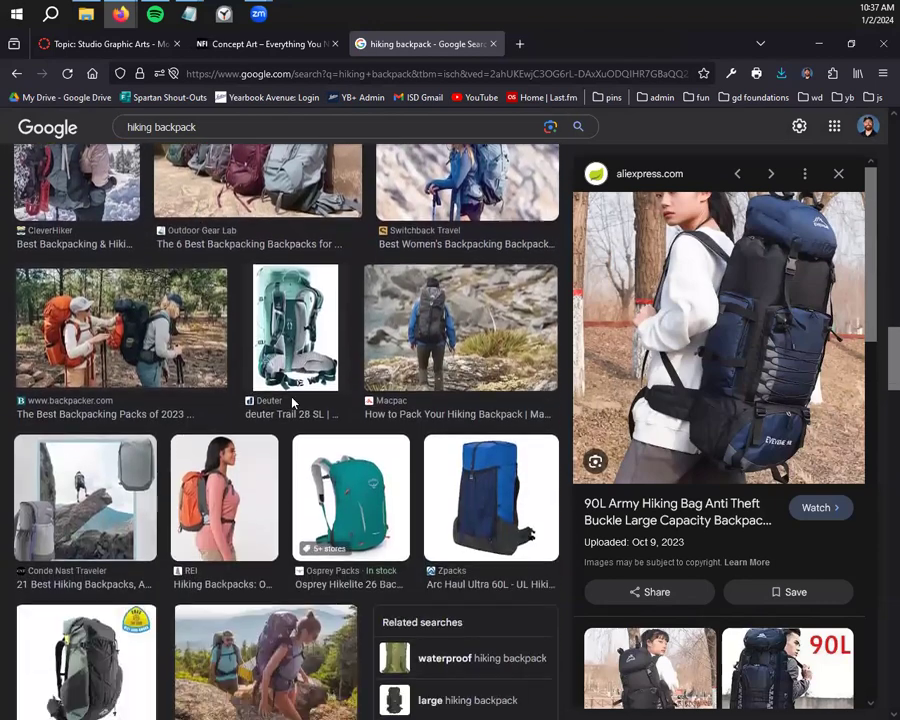
scroll(287, 405, down, 1)
scroll(260, 400, up, 12)
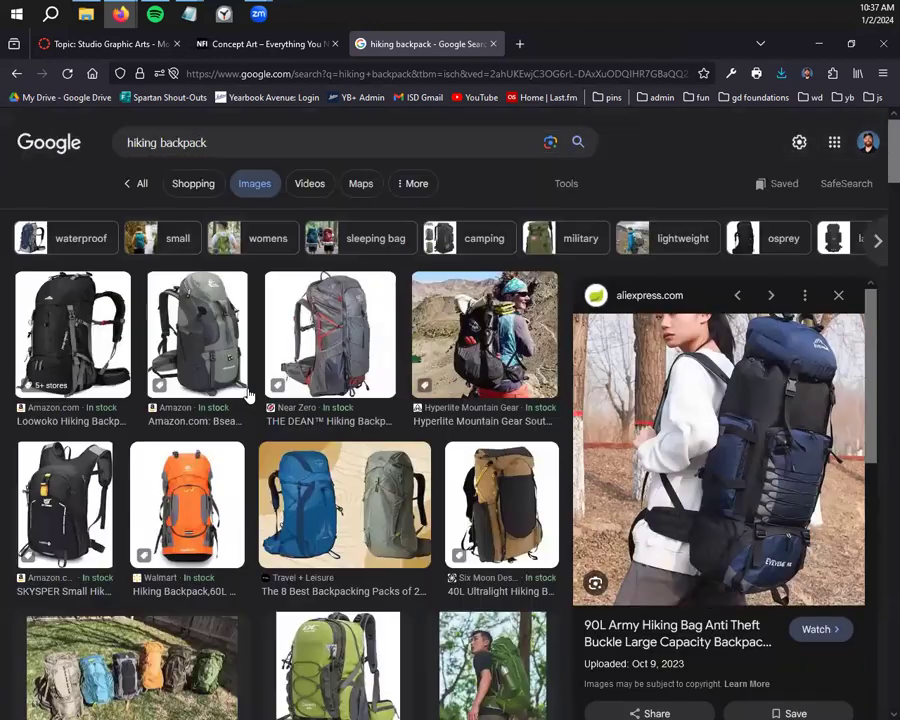
text(prepper)
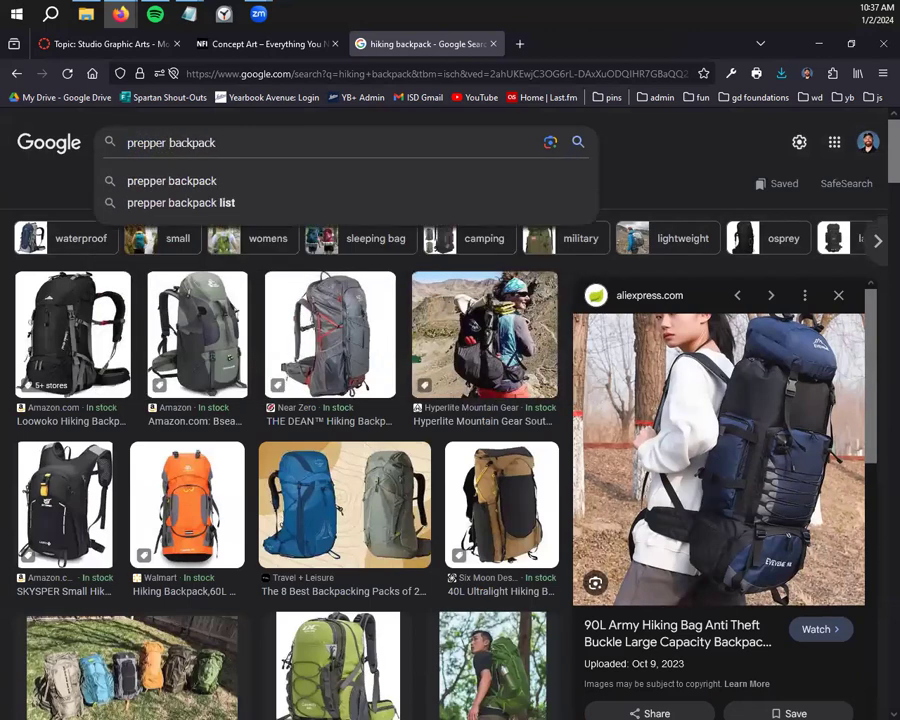
key(Return)
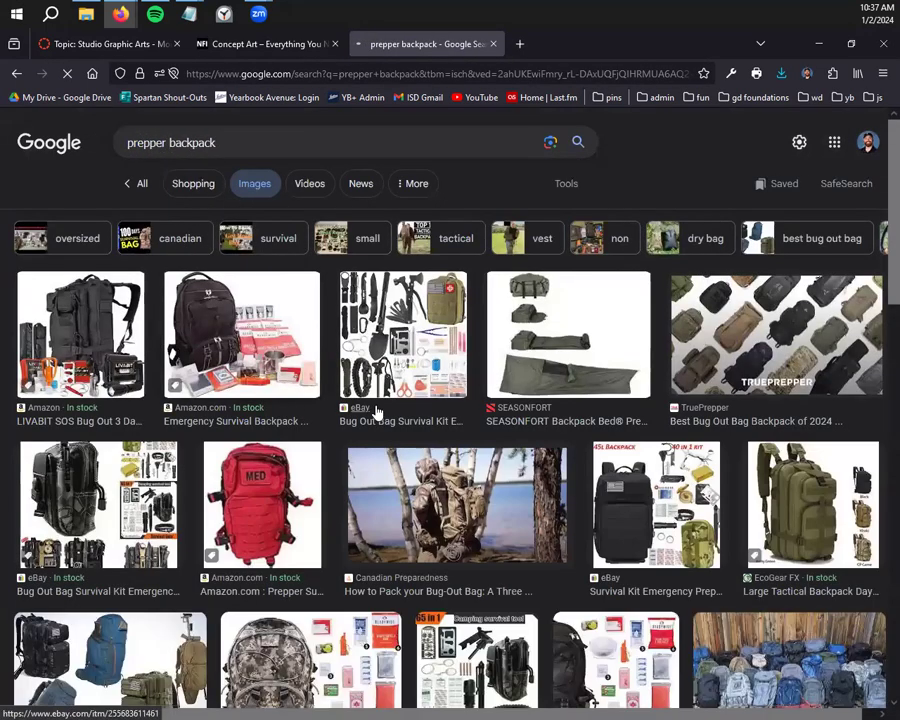
Preview the red MED backpack and try opening its image in separate tabs, then close them
scroll(537, 399, down, 3)
scroll(331, 418, up, 2)
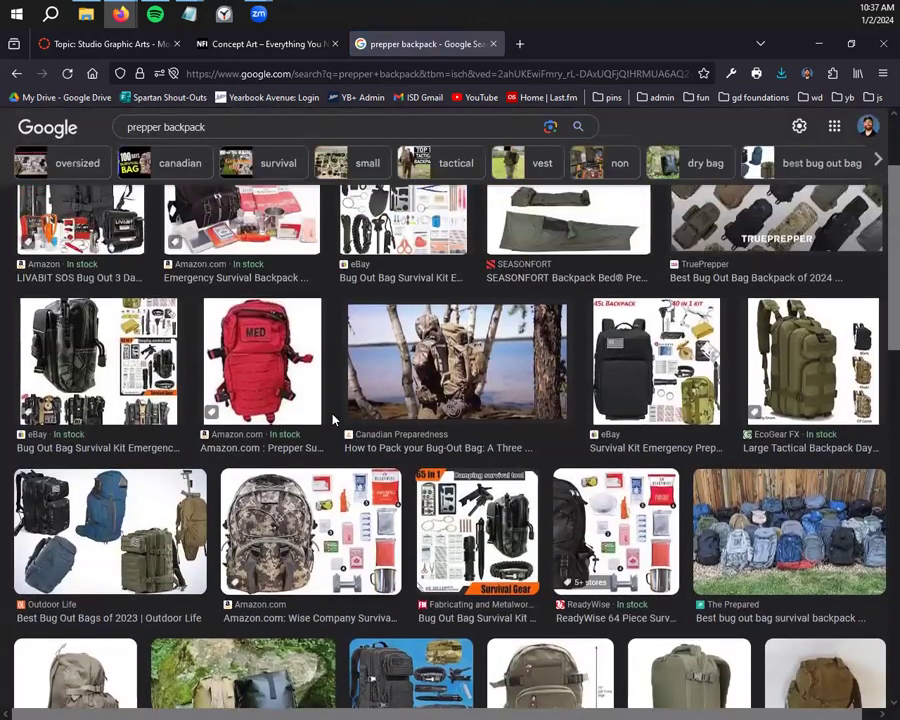
click(273, 373)
click(80, 530)
right_click(700, 420)
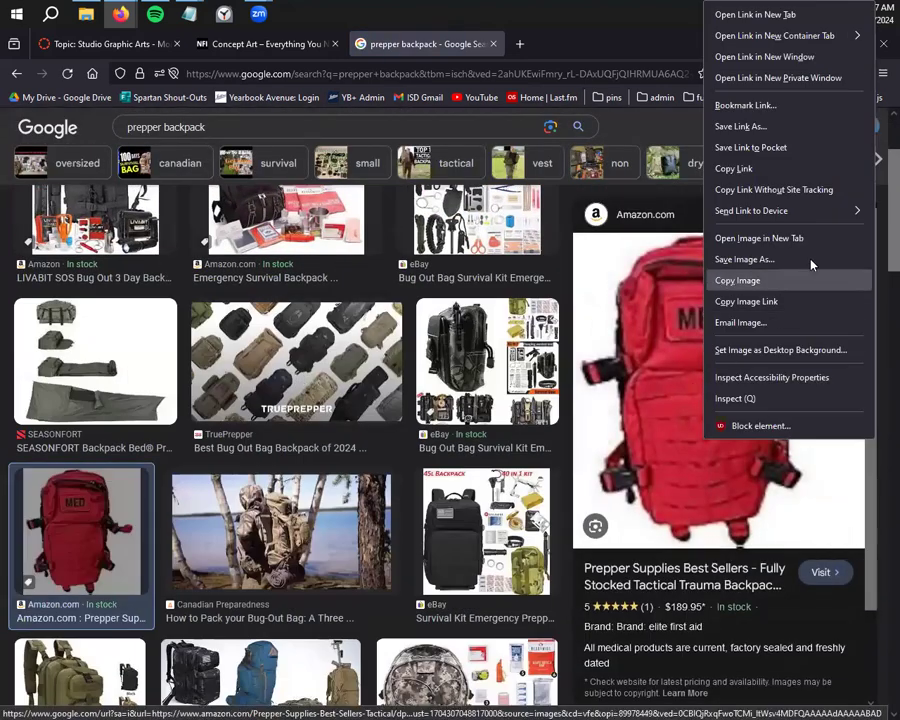
click(740, 280)
key(ctrl+t)
key(ctrl+v)
key(Return)
click(649, 44)
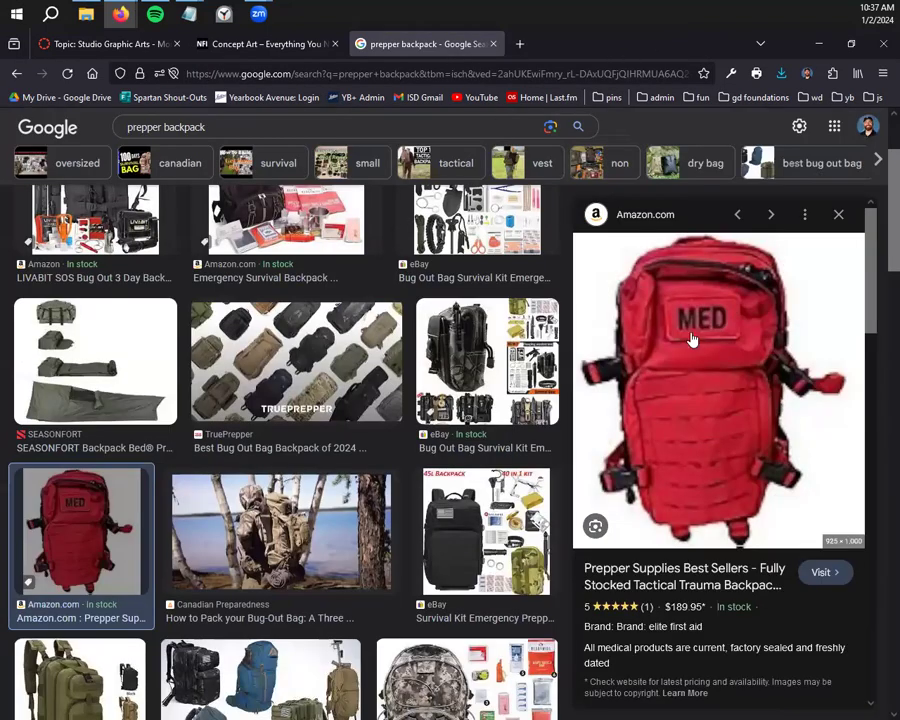
right_click(694, 285)
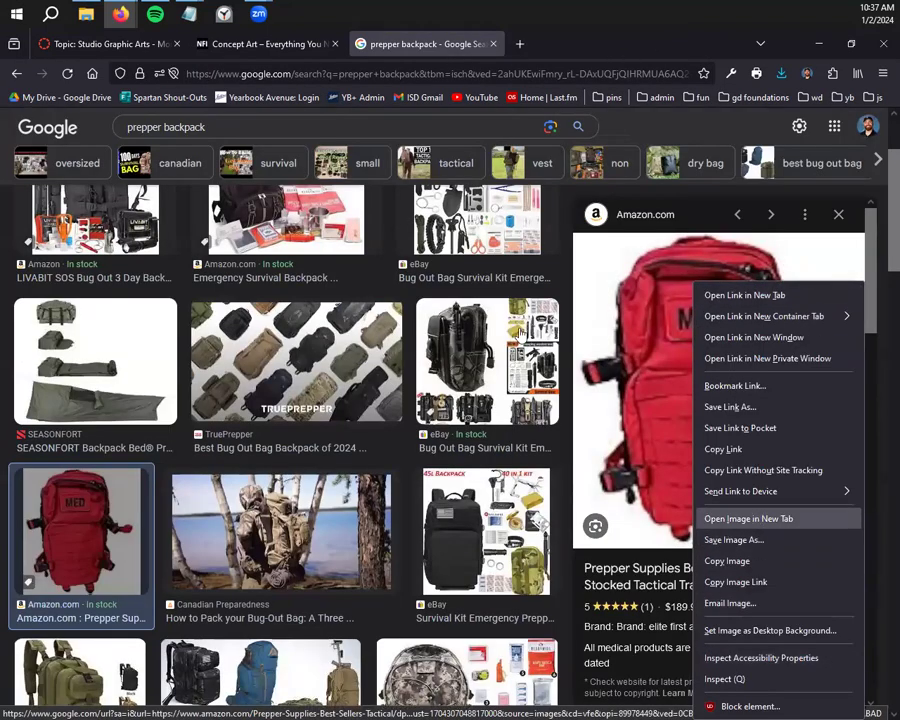
click(748, 518)
click(565, 53)
click(652, 44)
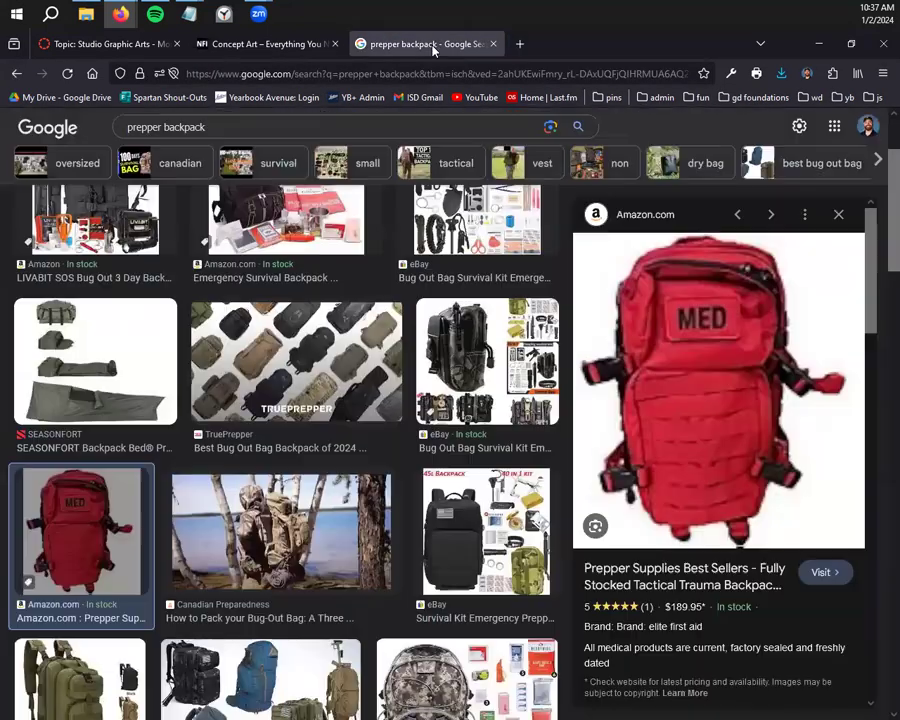
Preview the tan tactical bug-out backpack, closing an unwanted source-link tab
scroll(313, 405, down, 7)
scroll(313, 405, down, 3)
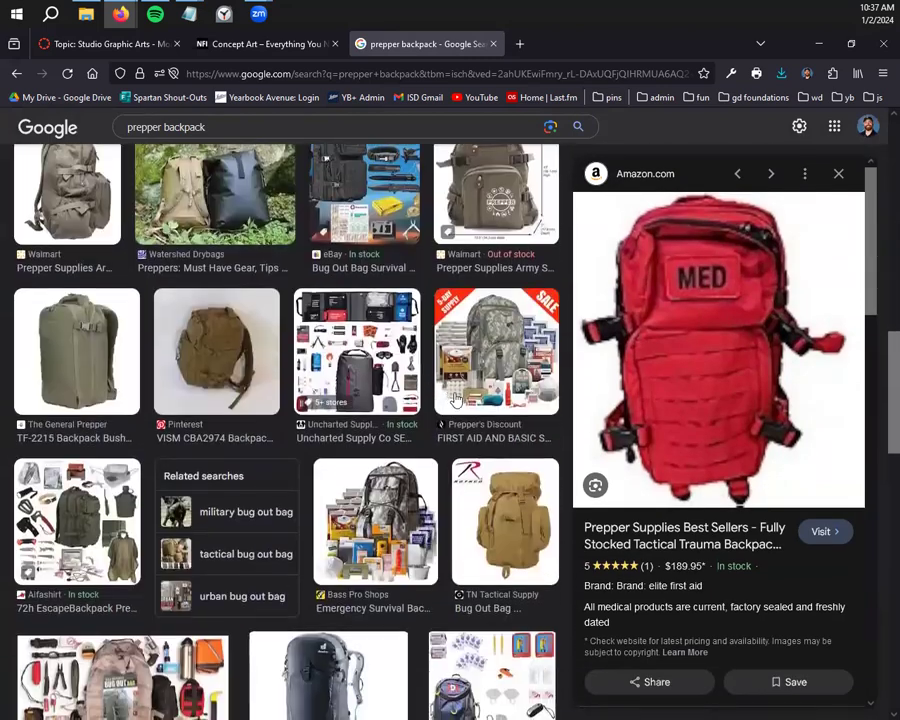
scroll(277, 378, down, 2)
scroll(428, 360, down, 2)
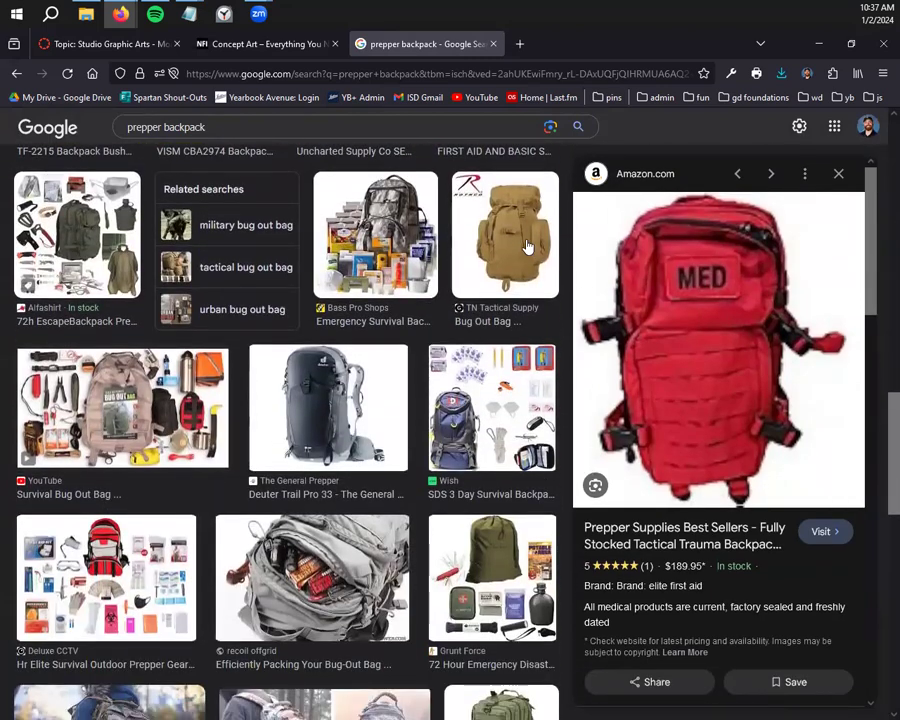
click(526, 245)
right_click(703, 290)
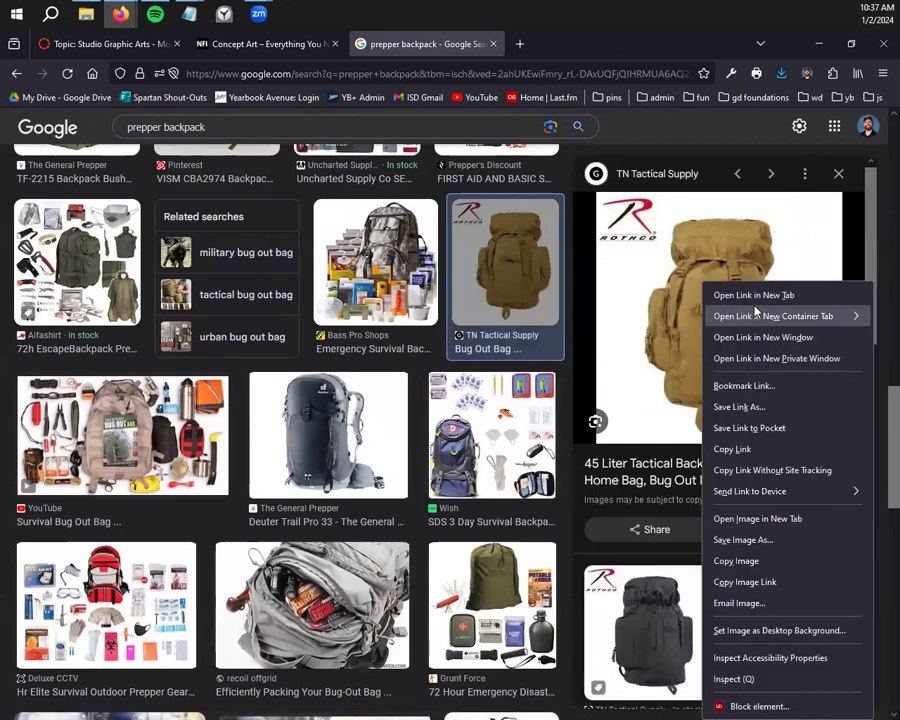
click(733, 295)
click(651, 44)
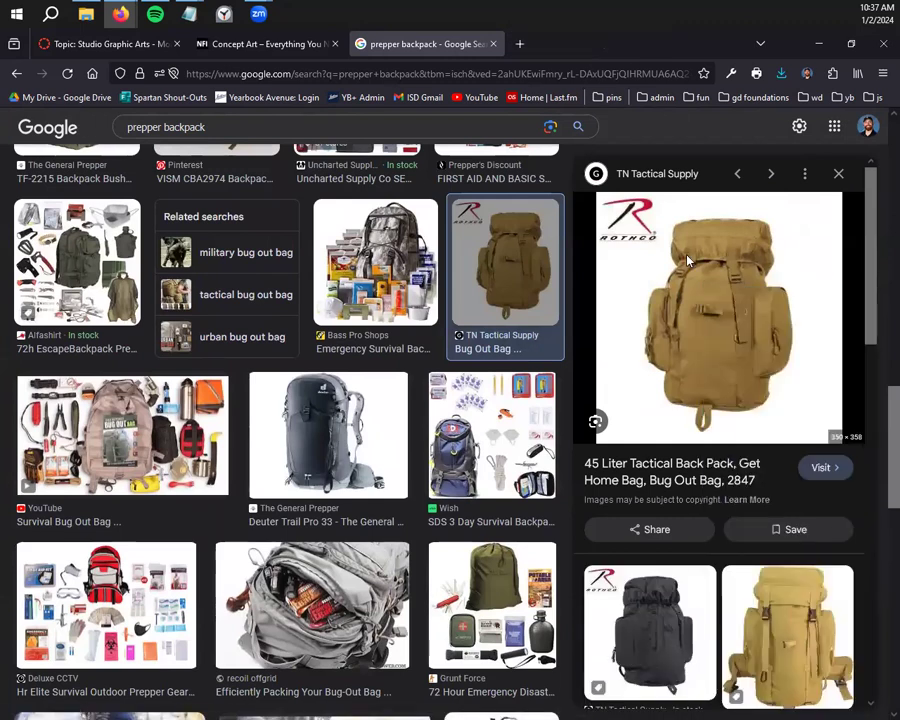
Open the tan backpack image full-size, save it as backpack2, and close its tab
right_click(688, 256)
click(719, 494)
click(585, 44)
right_click(494, 336)
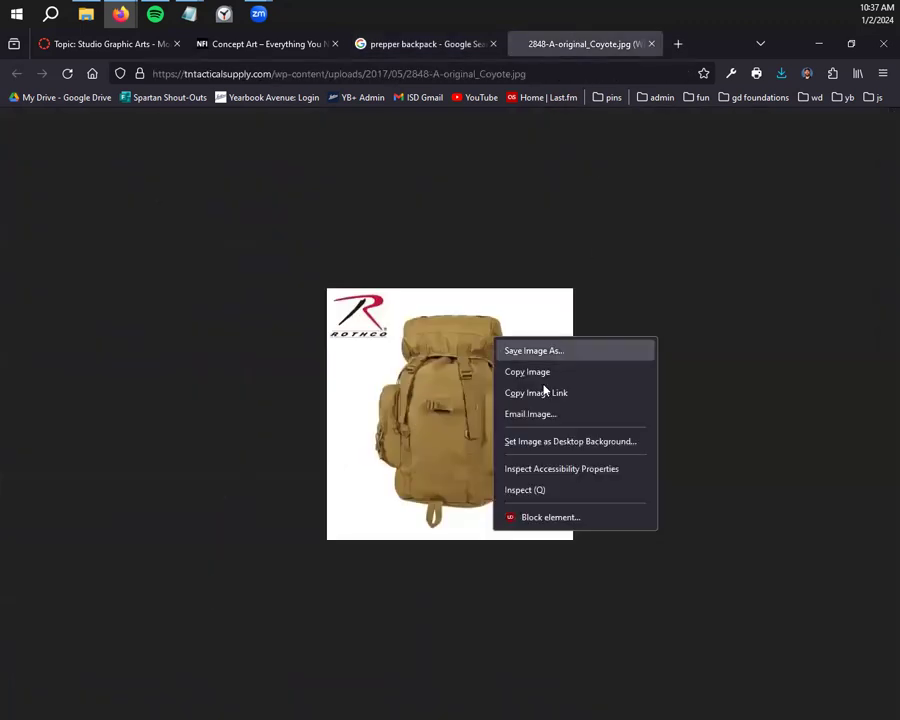
click(554, 350)
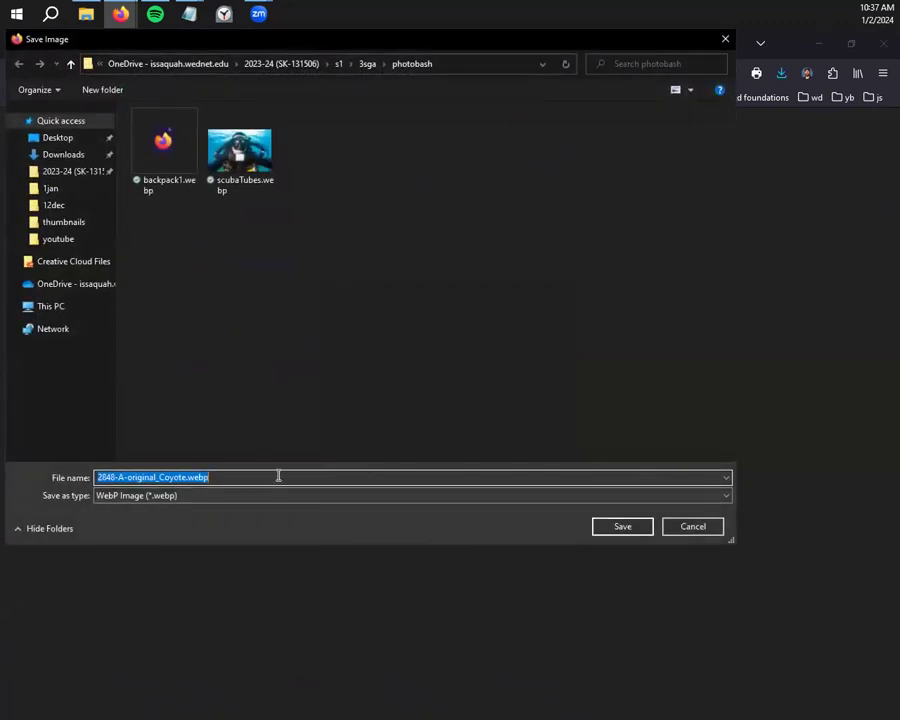
text(back)
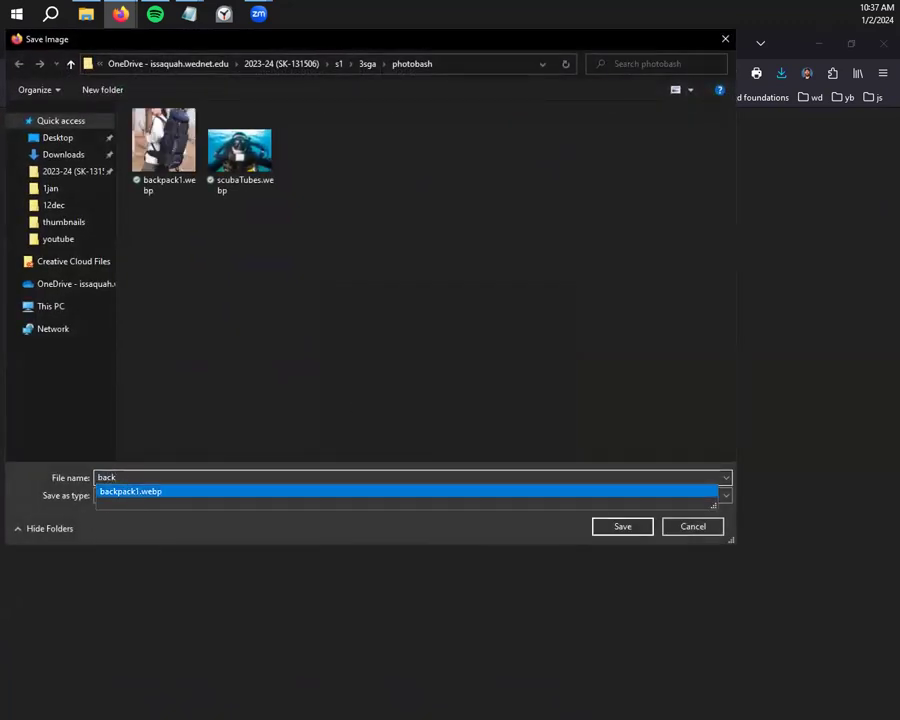
text(pack2)
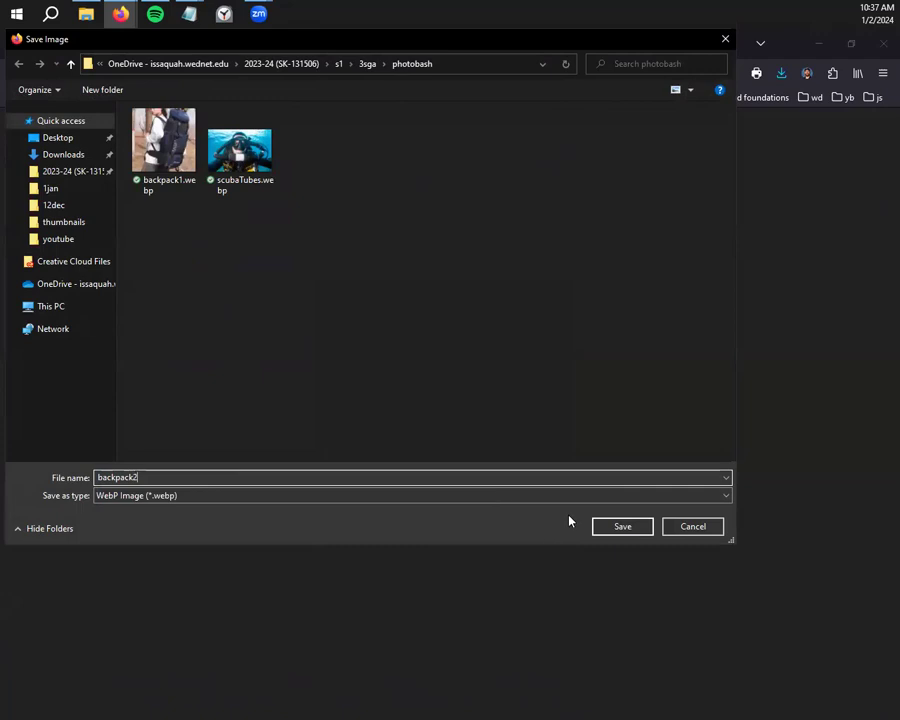
click(618, 528)
middle_click(626, 48)
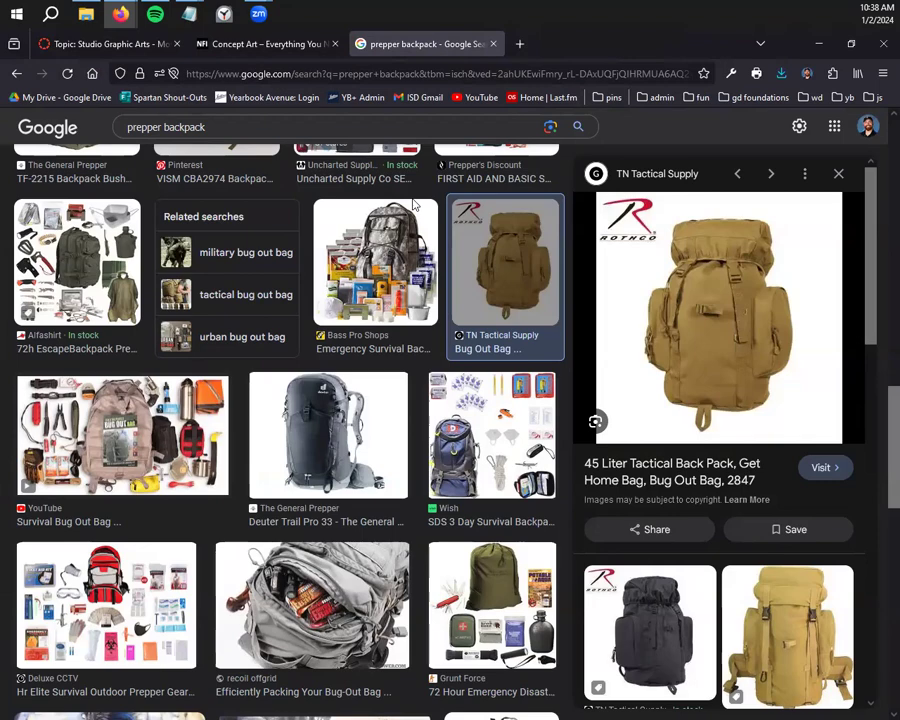
Search Google Images for 'moon landscape'
scroll(414, 206, up, 10)
click(320, 118)
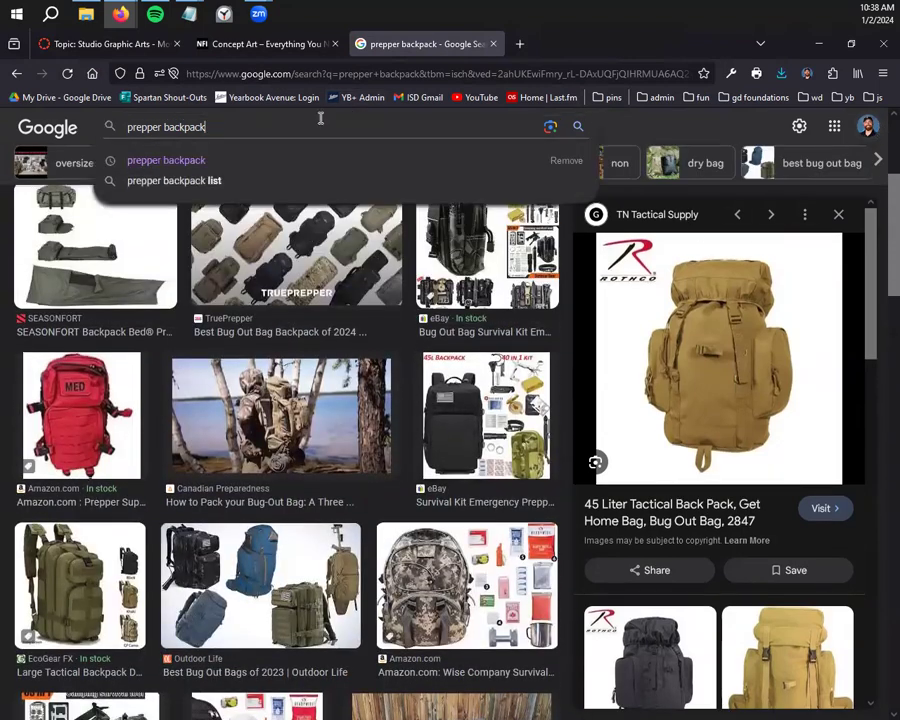
text(moon)
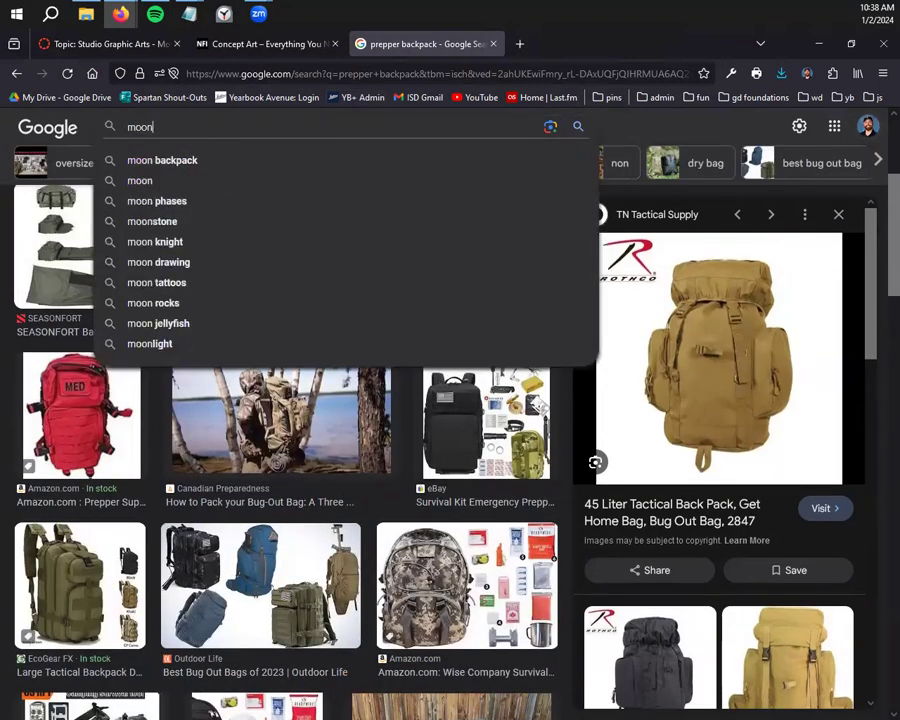
text( lands)
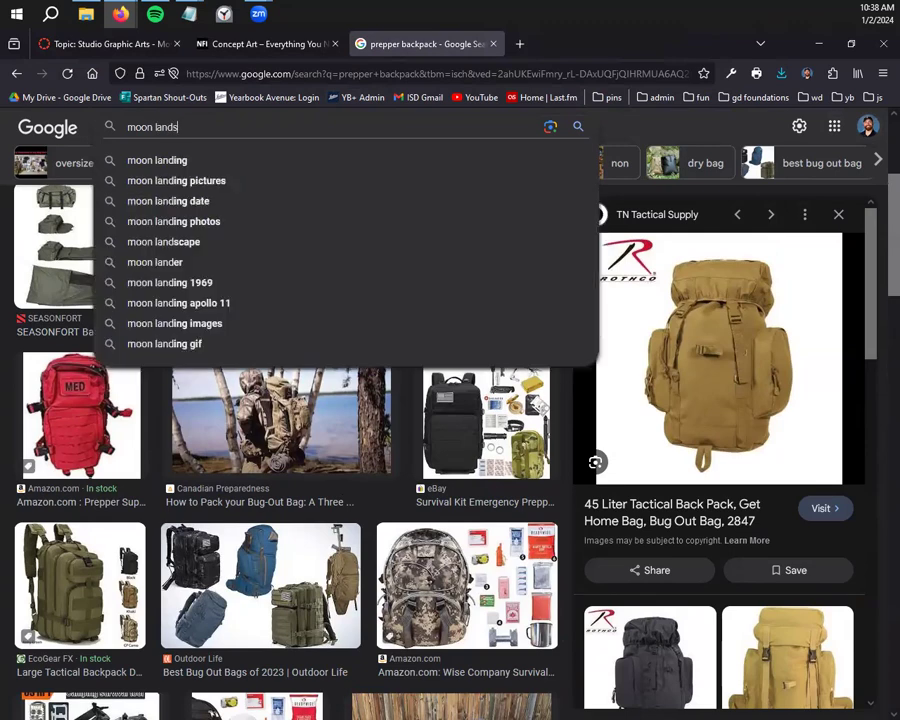
text(acape)
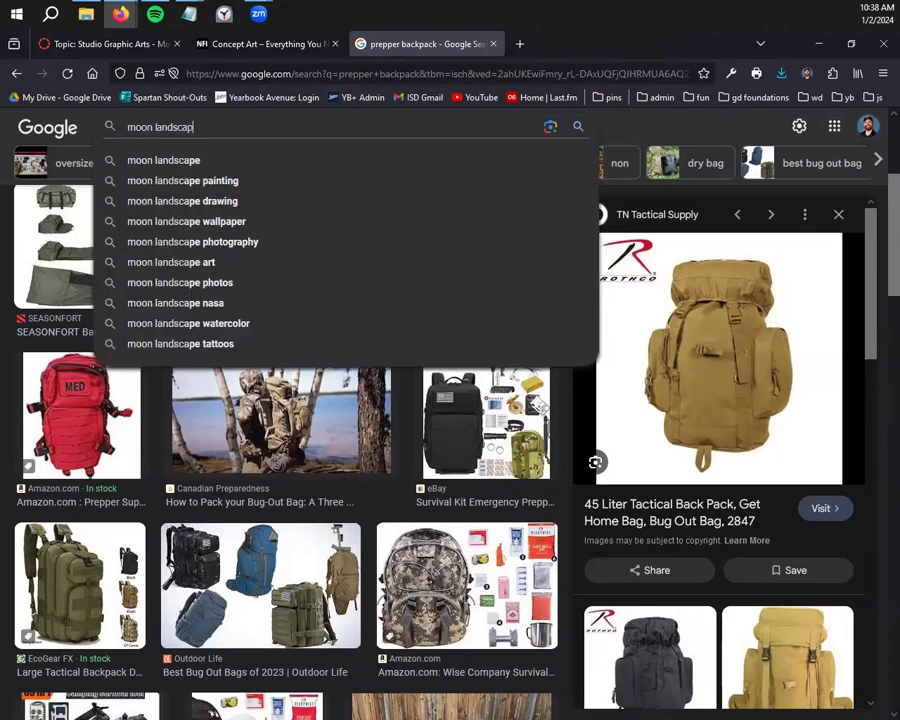
key(Return)
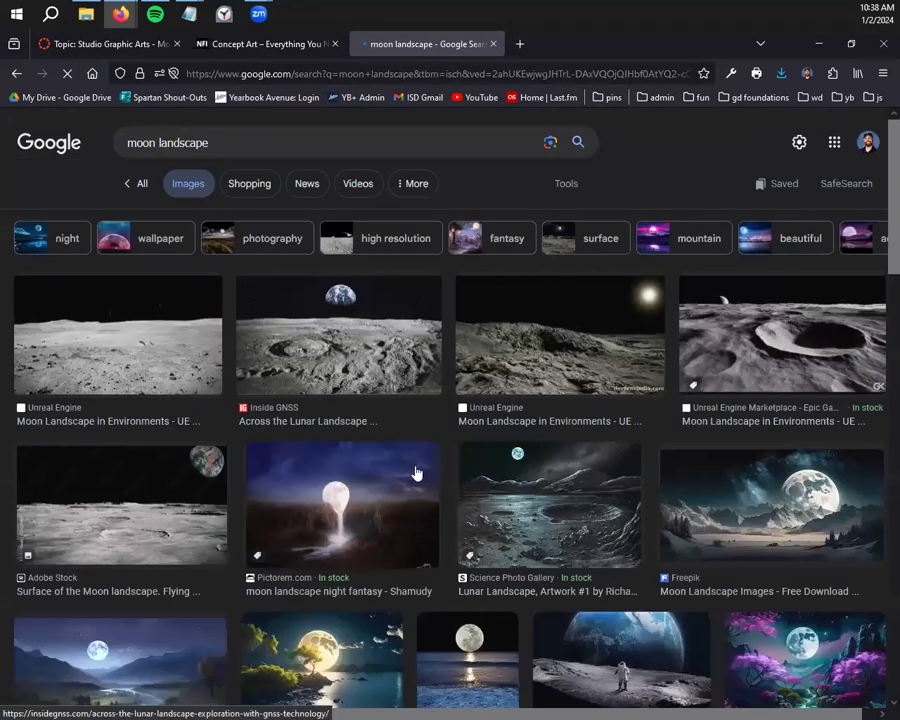
scroll(412, 472, down, 2)
scroll(326, 314, up, 2)
Open the Across the Lunar Landscape image in a new tab, then close it
click(326, 314)
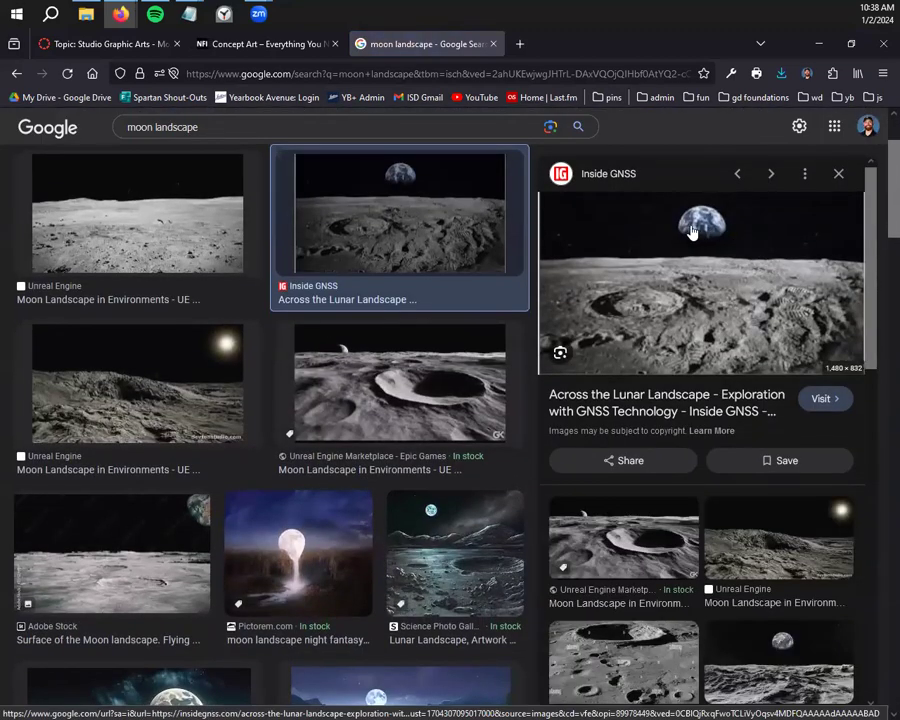
right_click(694, 230)
click(745, 465)
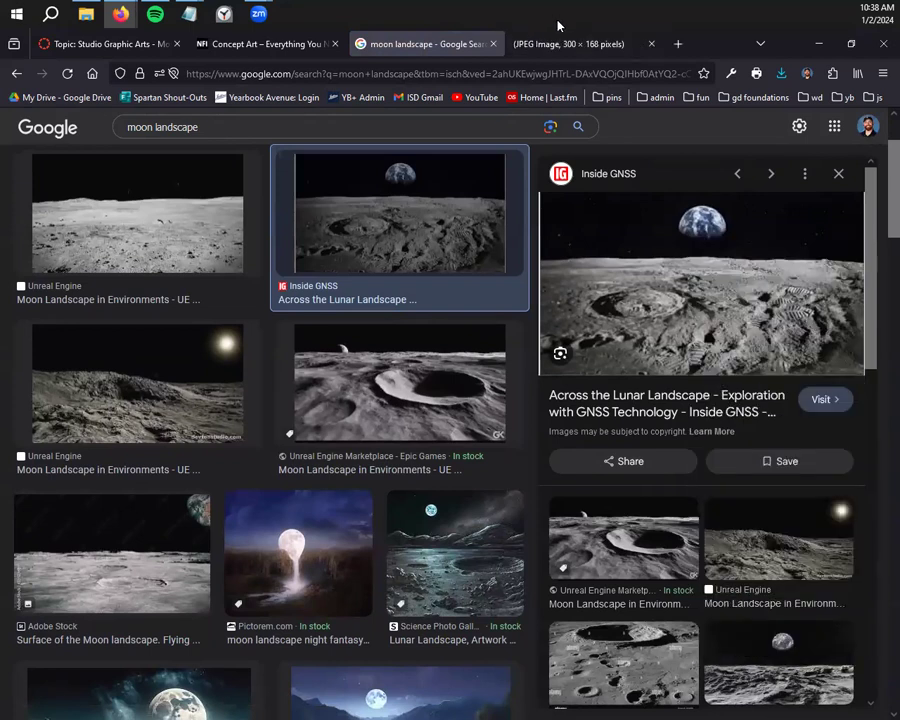
click(600, 44)
click(652, 43)
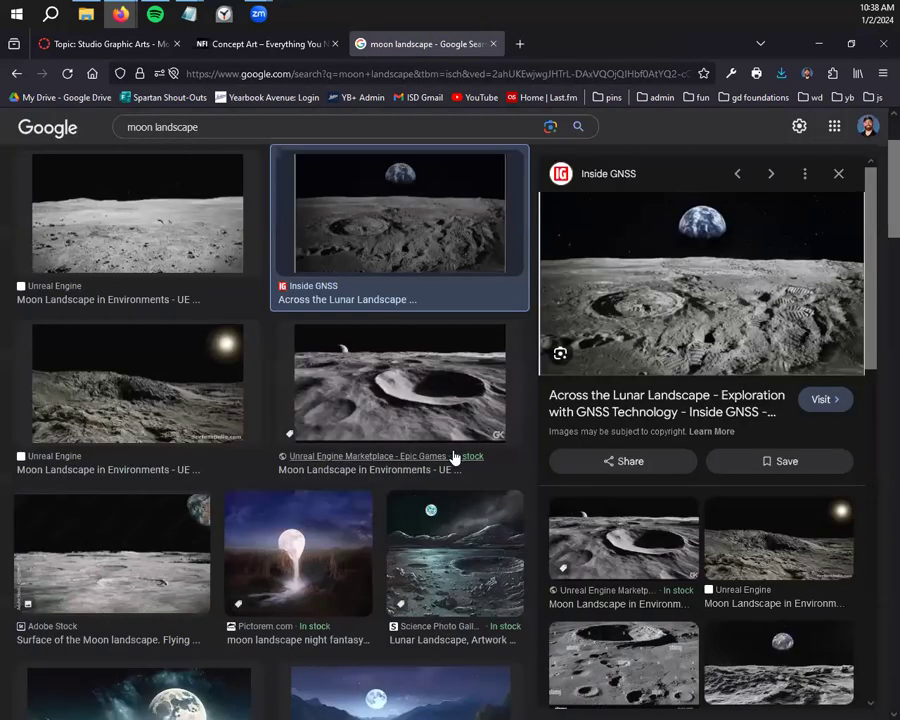
Save the Adobe Stock moon-surface image with Earth on the horizon as moon1
scroll(404, 477, down, 3)
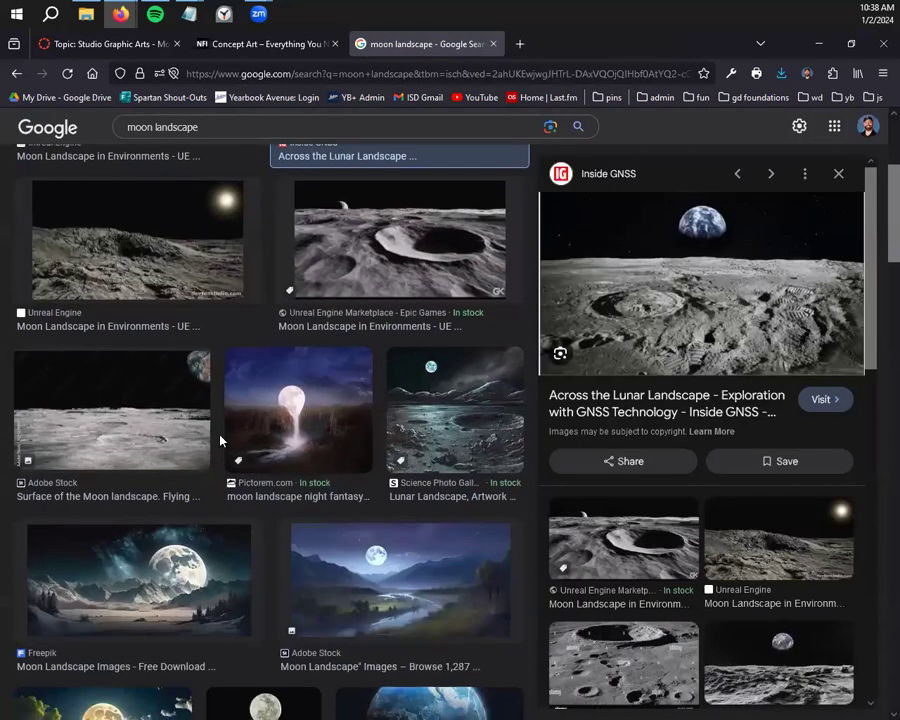
click(115, 447)
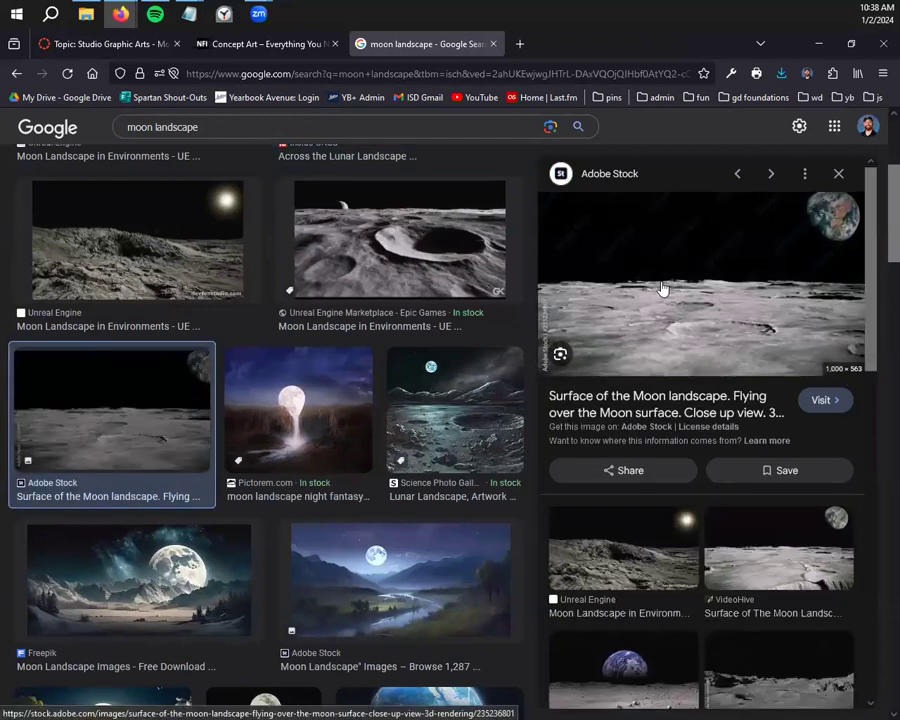
right_click(658, 275)
click(835, 508)
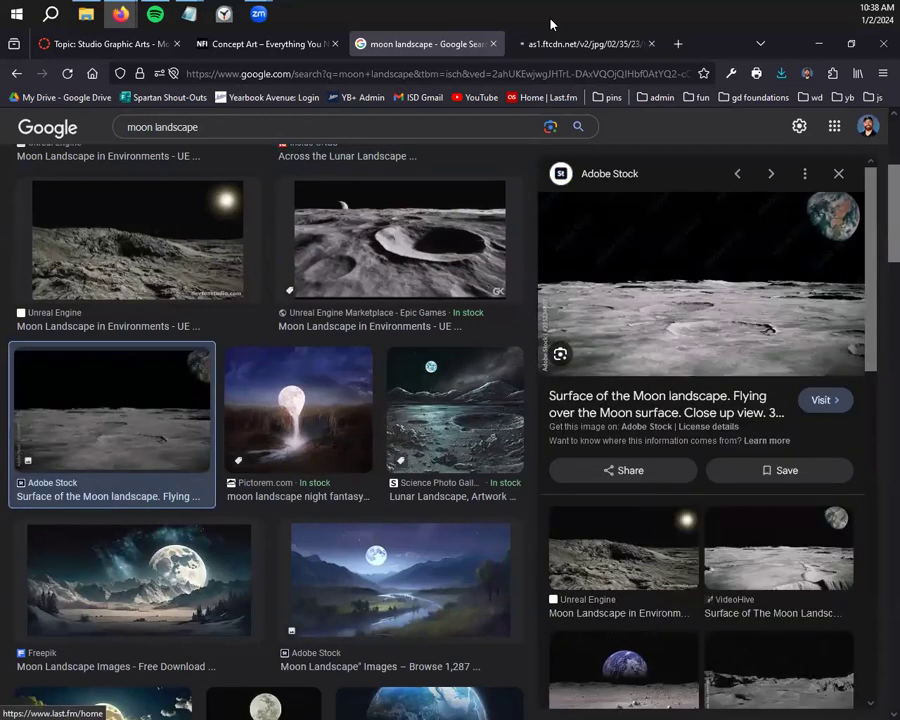
click(557, 43)
right_click(490, 406)
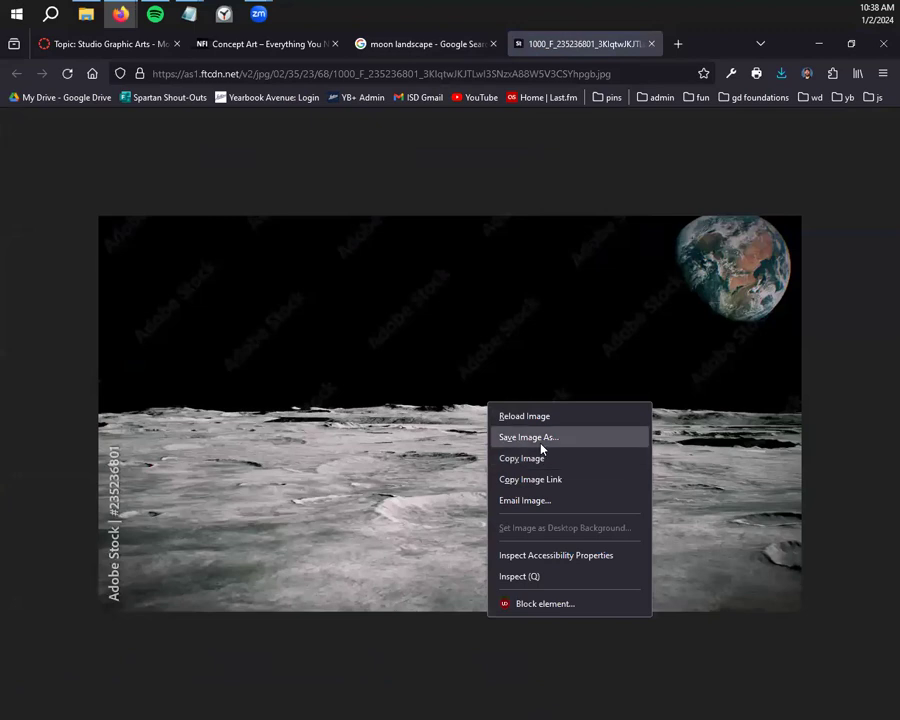
click(539, 436)
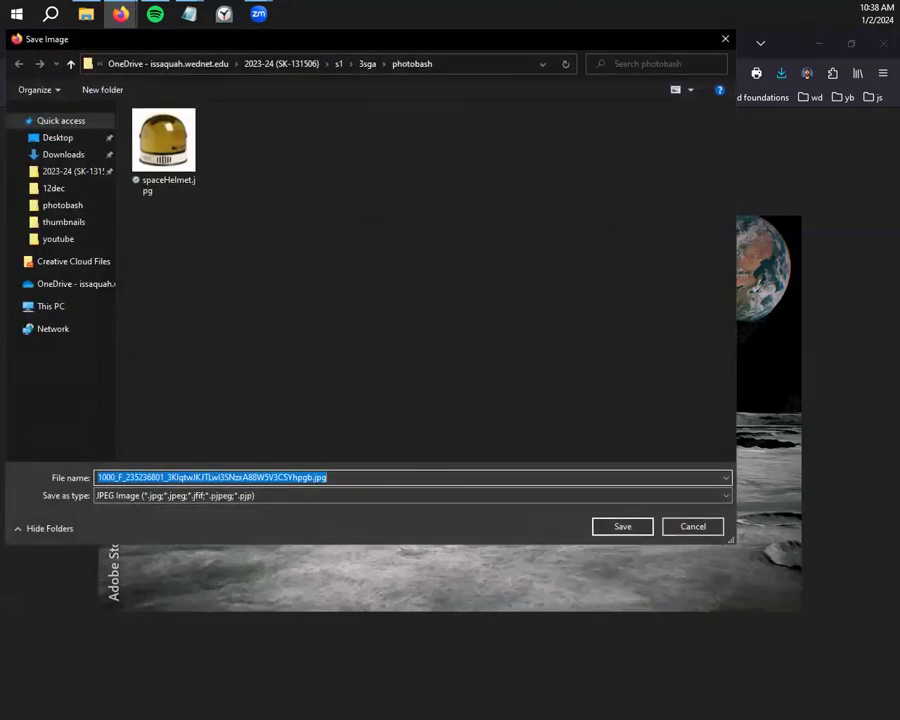
text(moon1)
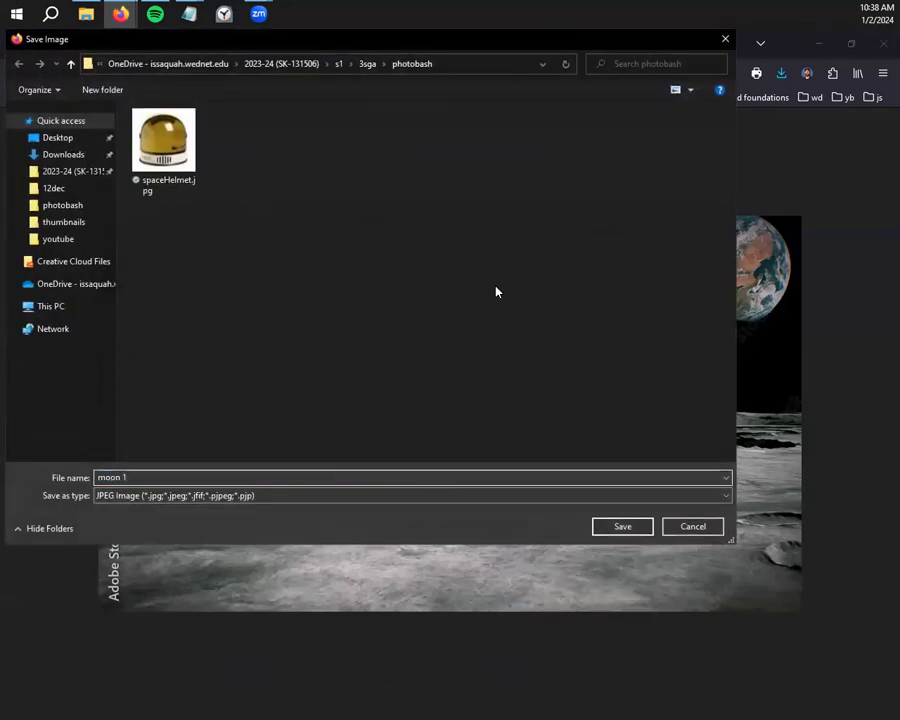
click(603, 528)
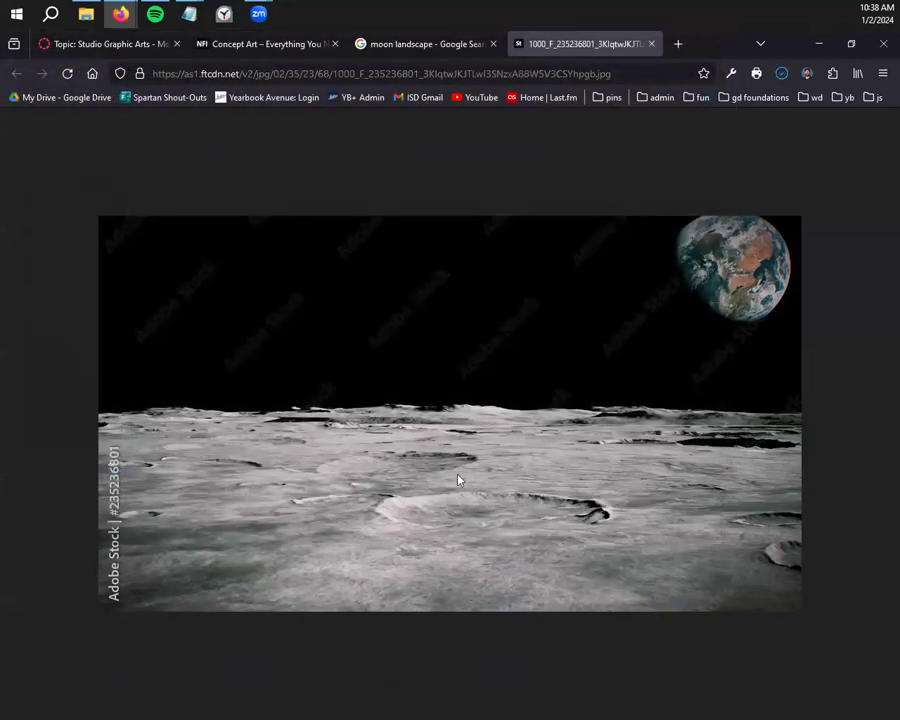
click(86, 14)
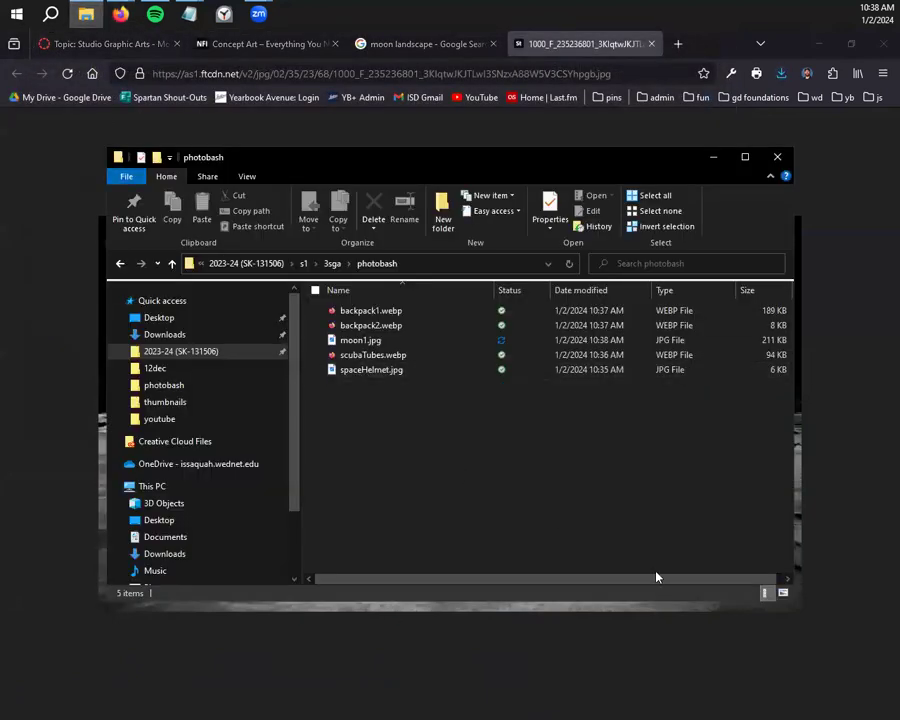
Show the photobash folder's five images as large icons, minimize it, and return to the moon landscape results
click(783, 593)
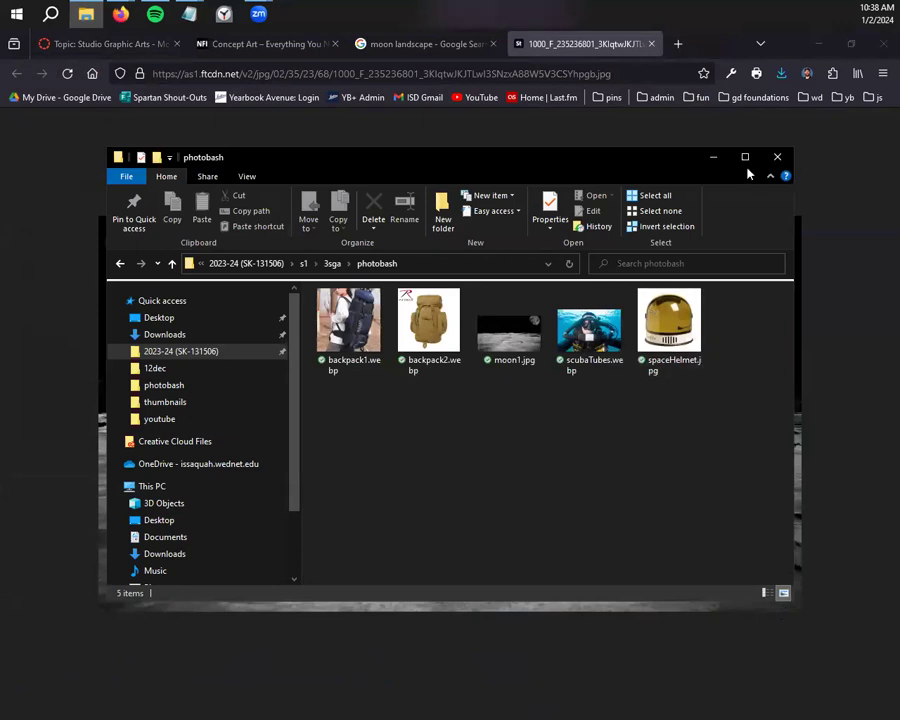
click(713, 157)
click(415, 40)
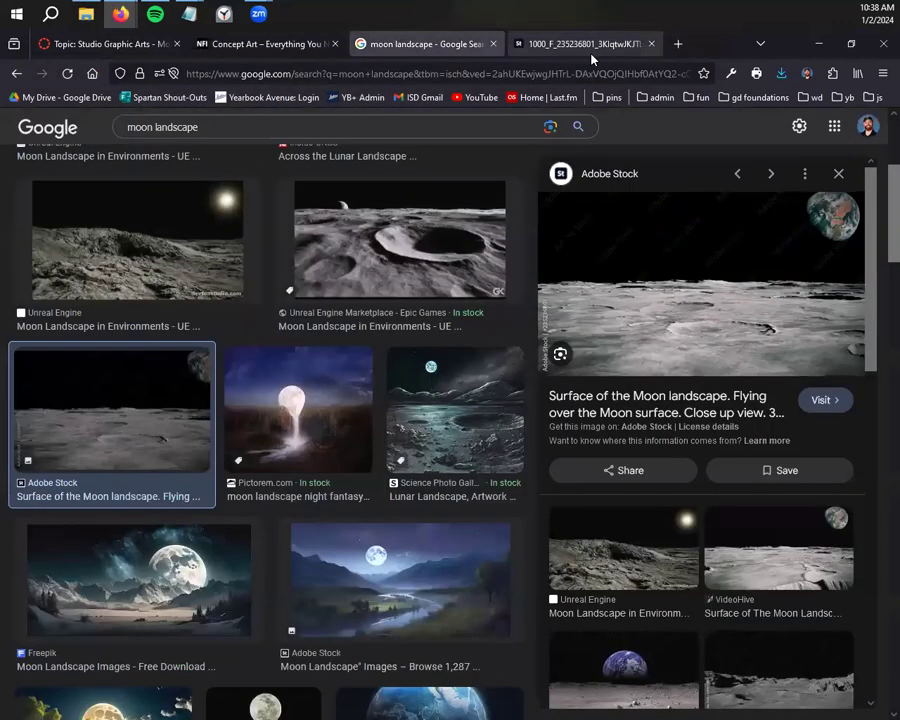
click(311, 45)
click(452, 43)
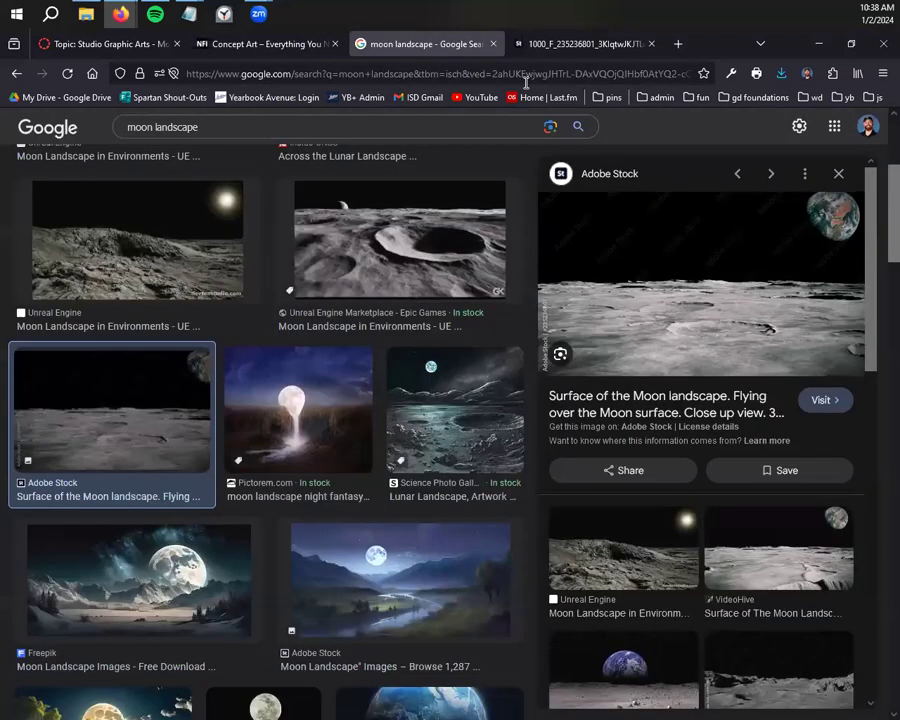
Replace the image search with 'camping tools'
click(491, 122)
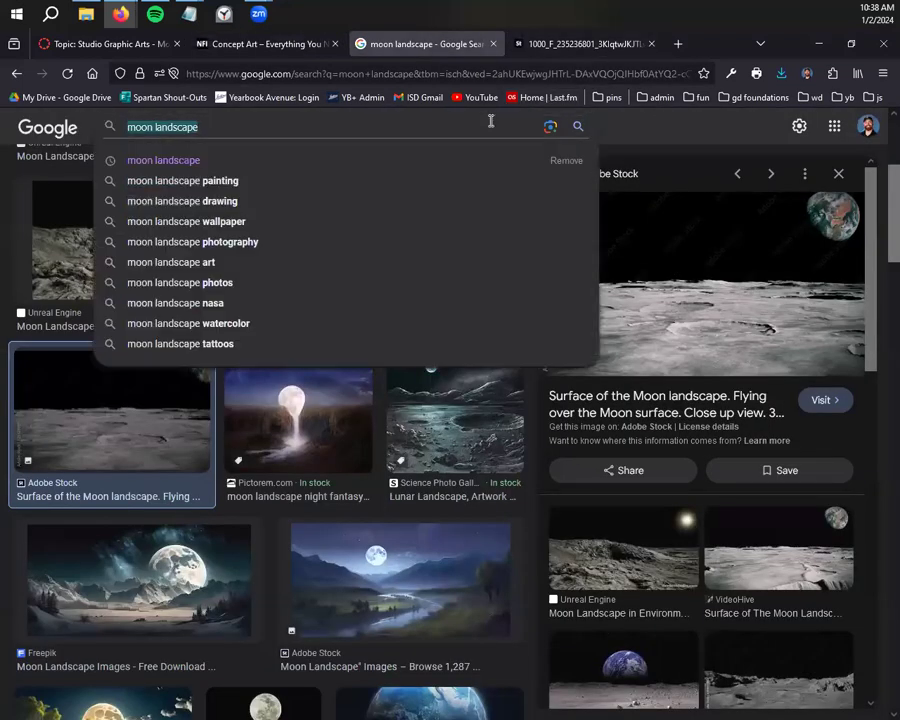
text(camping tools)
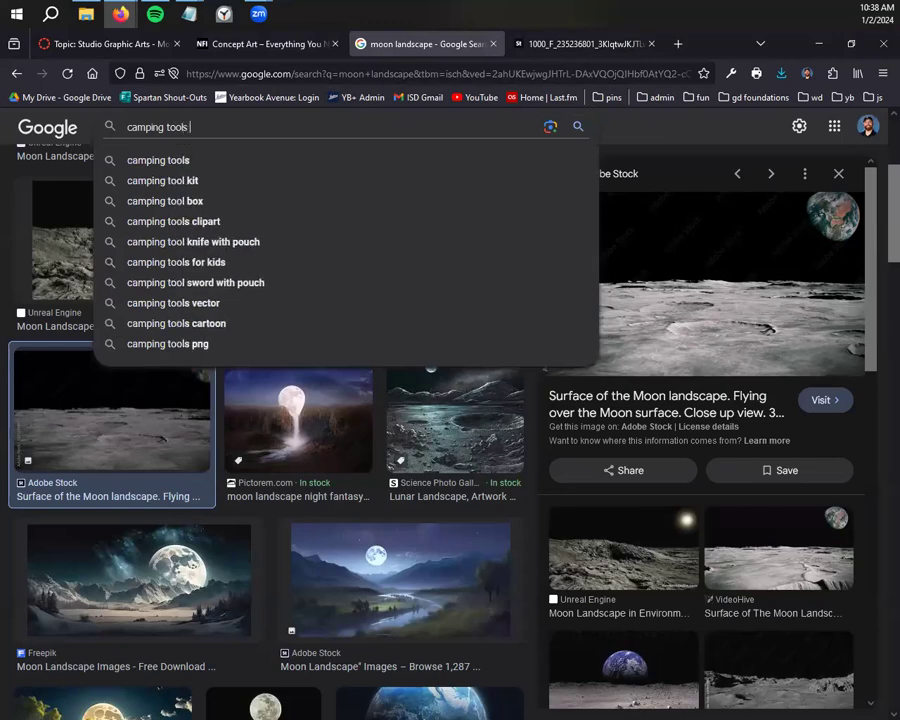
key(BackSpace)
key(Return)
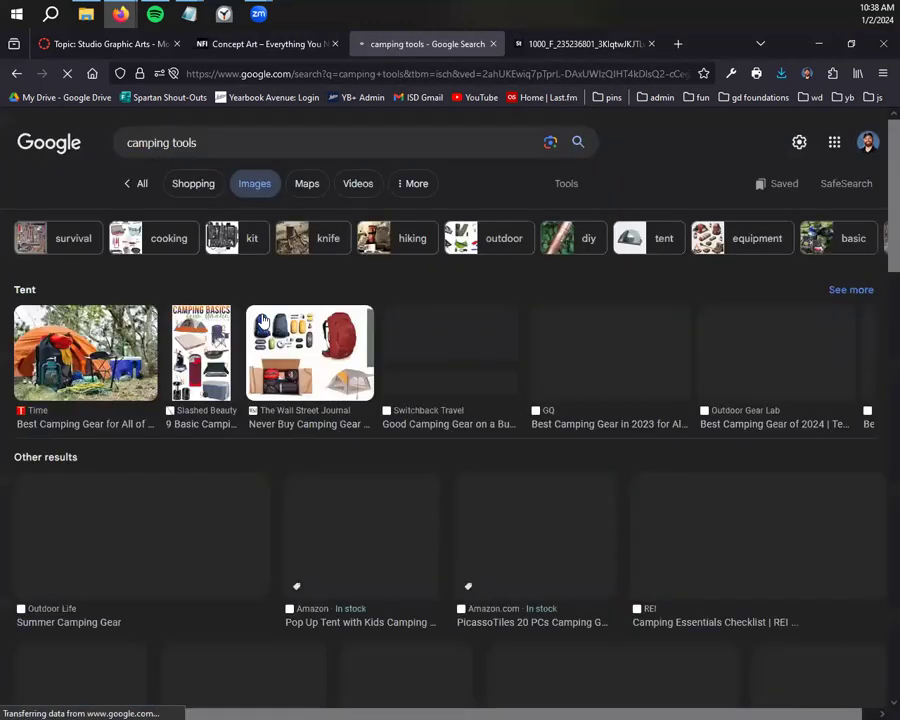
scroll(238, 362, down, 3)
Open the Summer Camping Gear collage at full size in its own tab
click(235, 268)
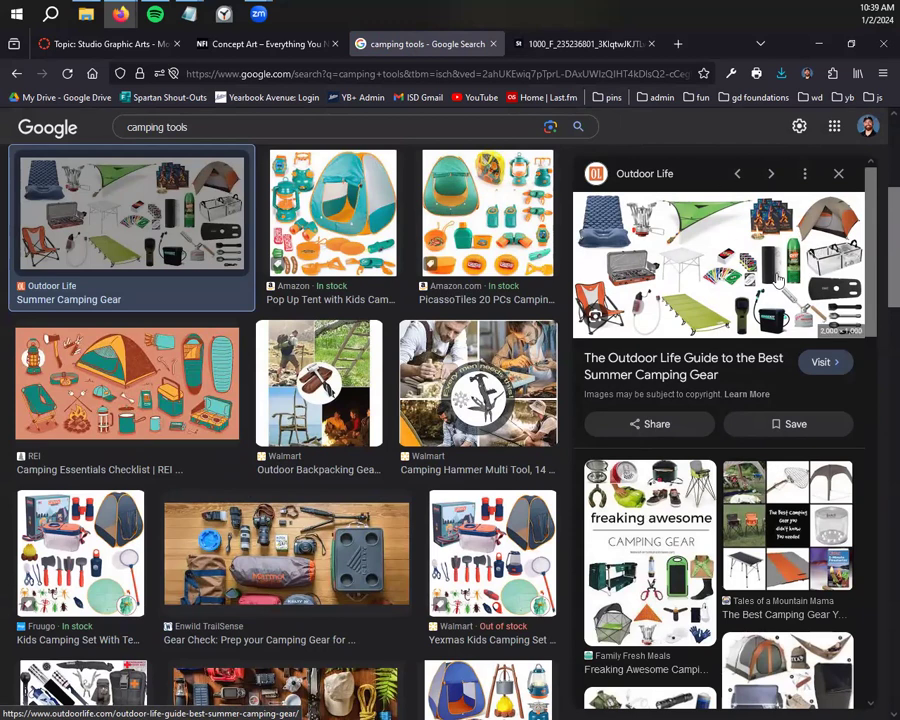
right_click(726, 236)
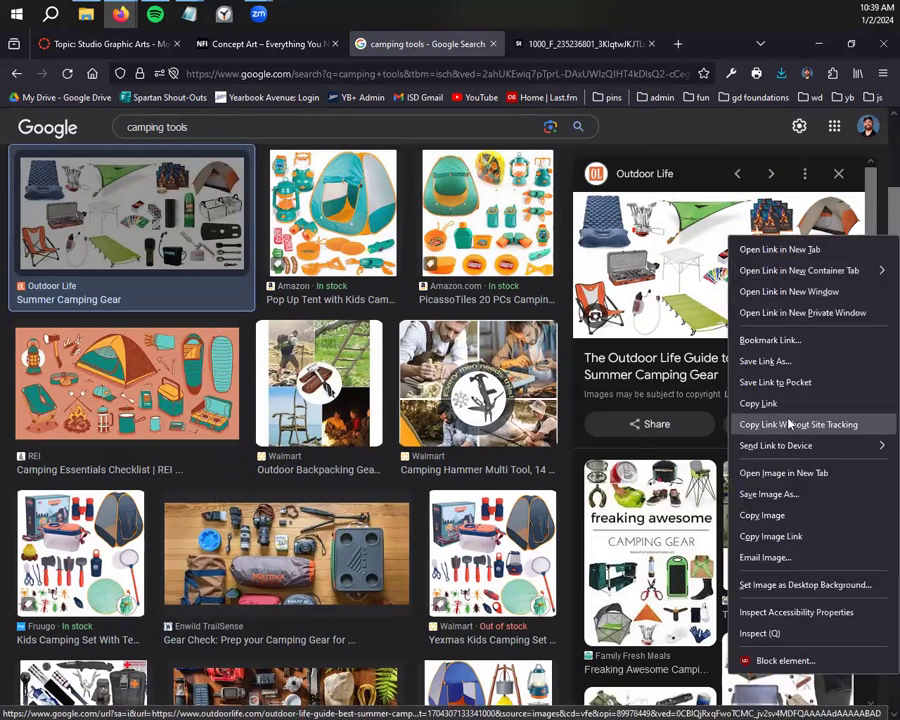
click(773, 471)
click(505, 44)
right_click(405, 402)
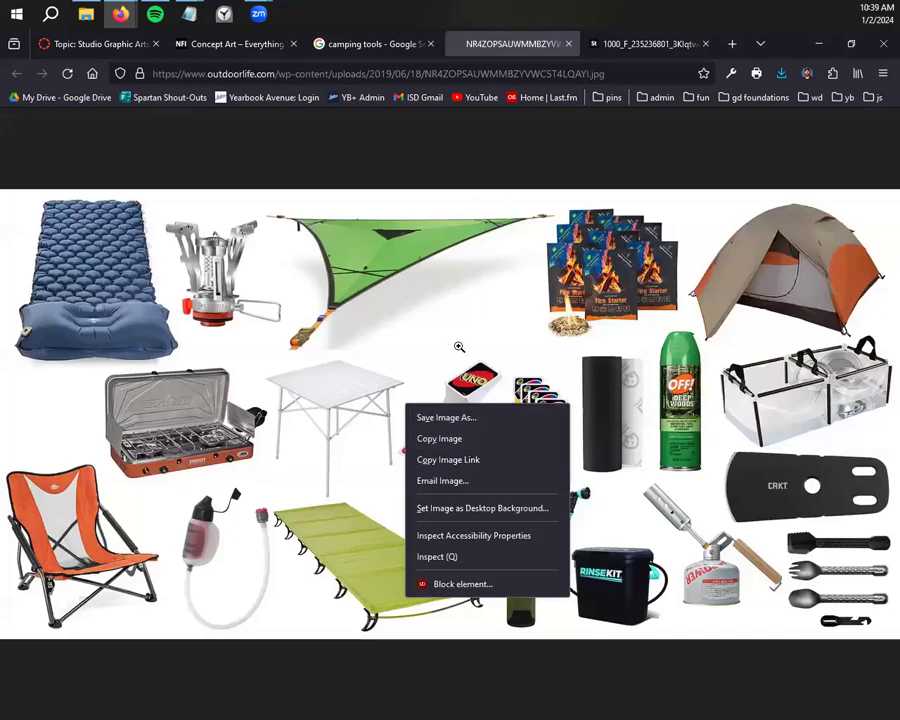
click(607, 356)
click(530, 450)
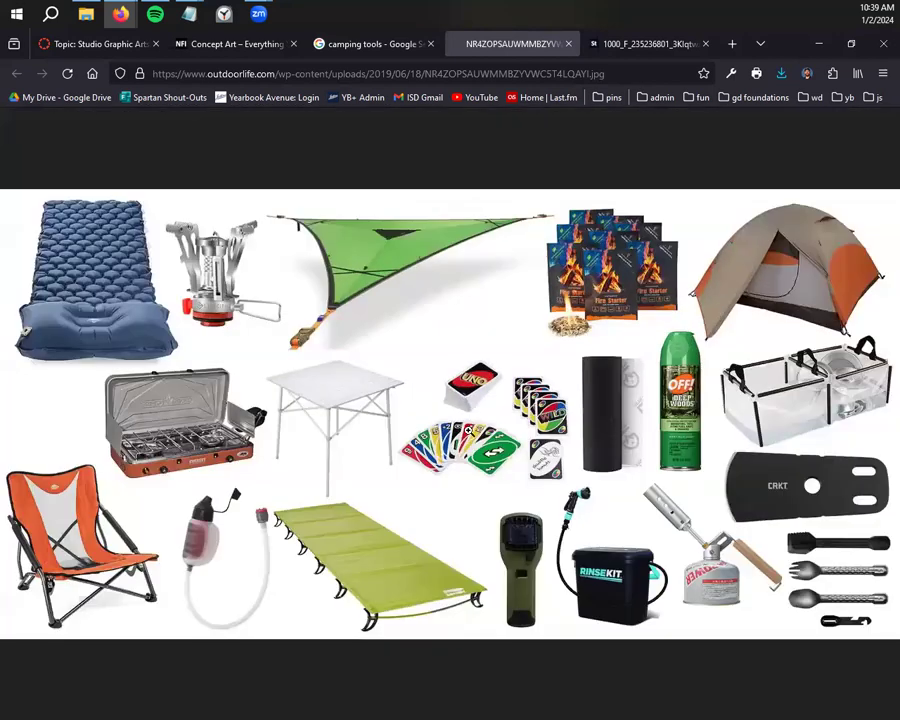
right_click(471, 438)
Save the camping-gear collage as tools1 and close its tab
click(532, 452)
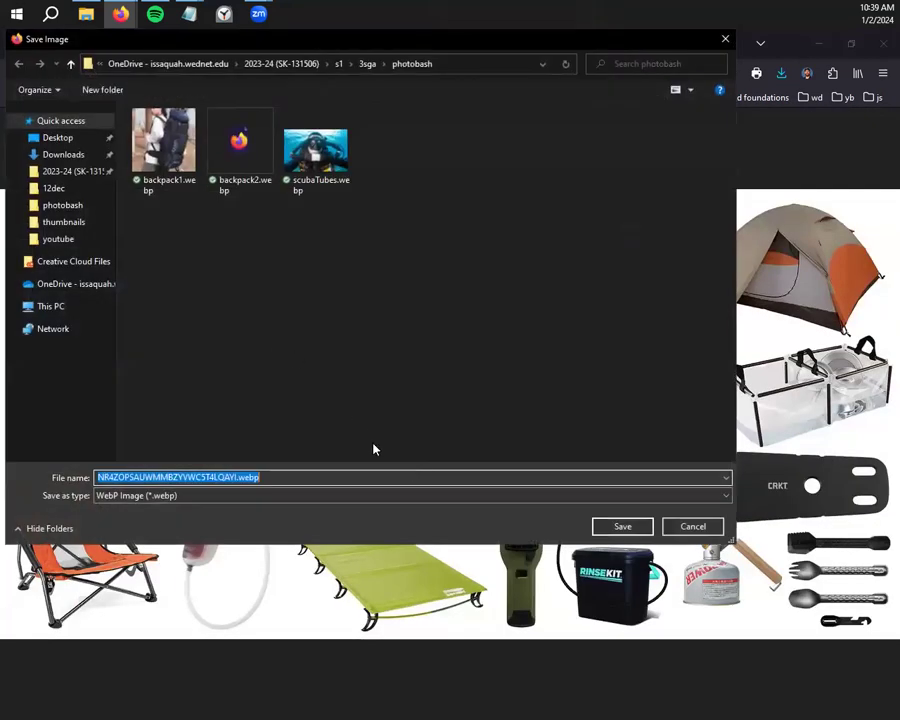
text(tools)
key(Return)
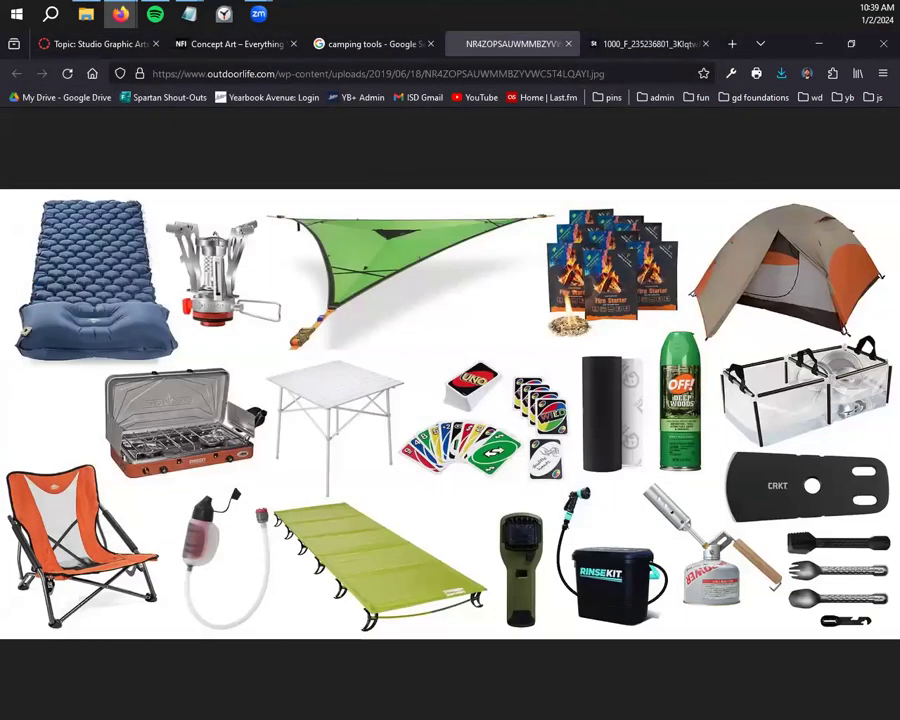
right_click(333, 313)
click(410, 328)
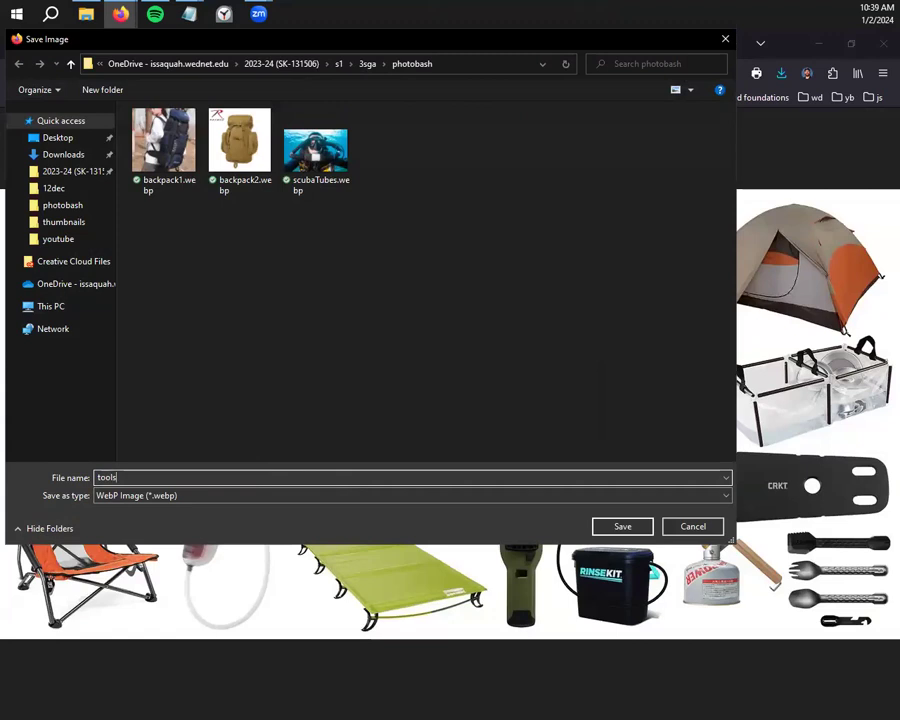
text(tools1)
click(602, 526)
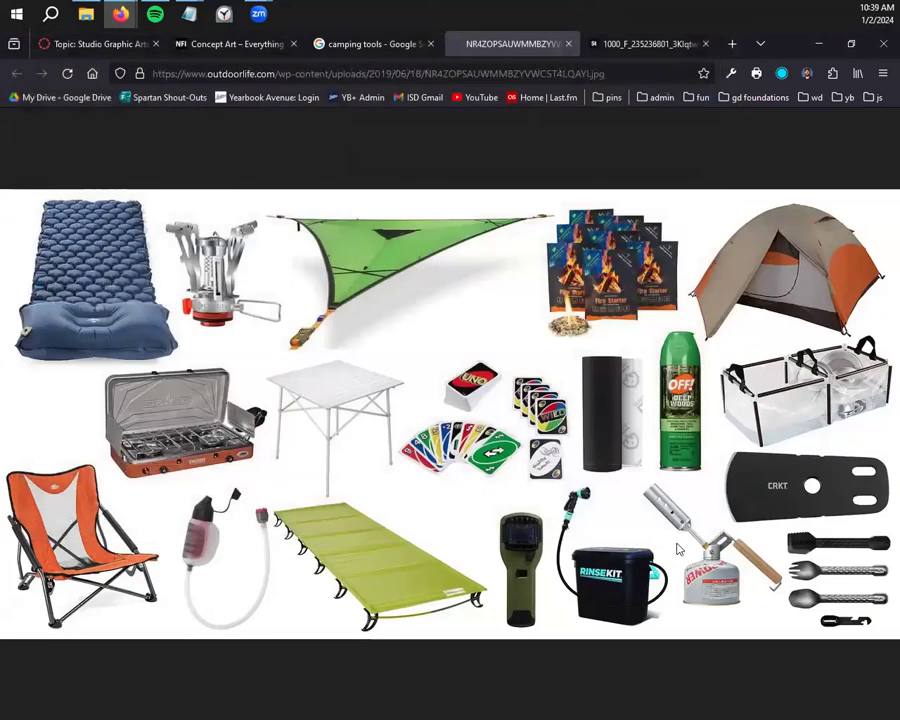
click(568, 44)
Close the leftover stock image tab and browse the camping tools results
click(574, 44)
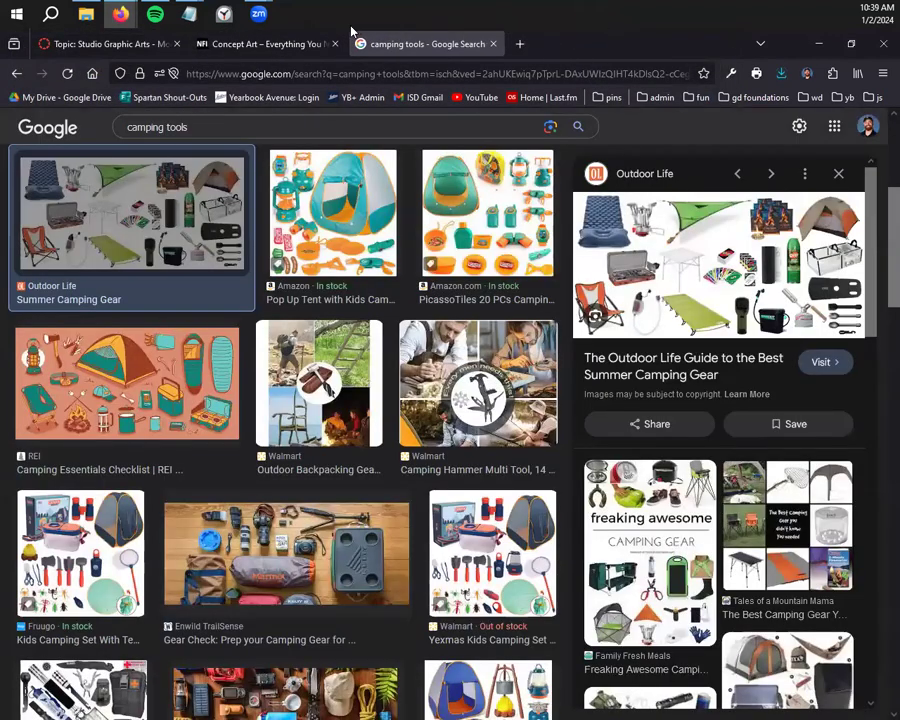
scroll(407, 474, down, 10)
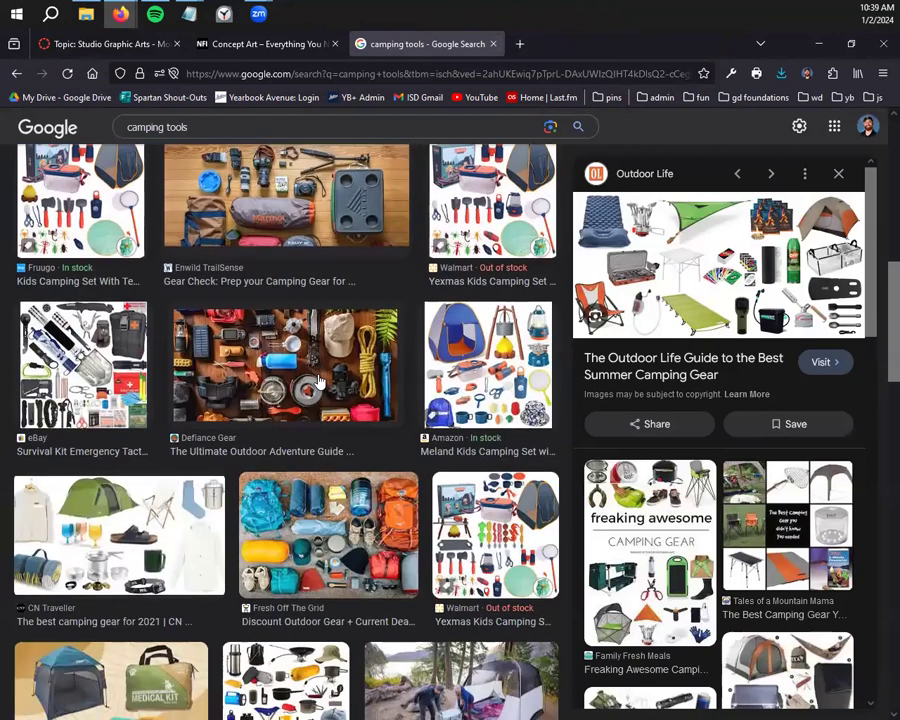
scroll(407, 474, down, 4)
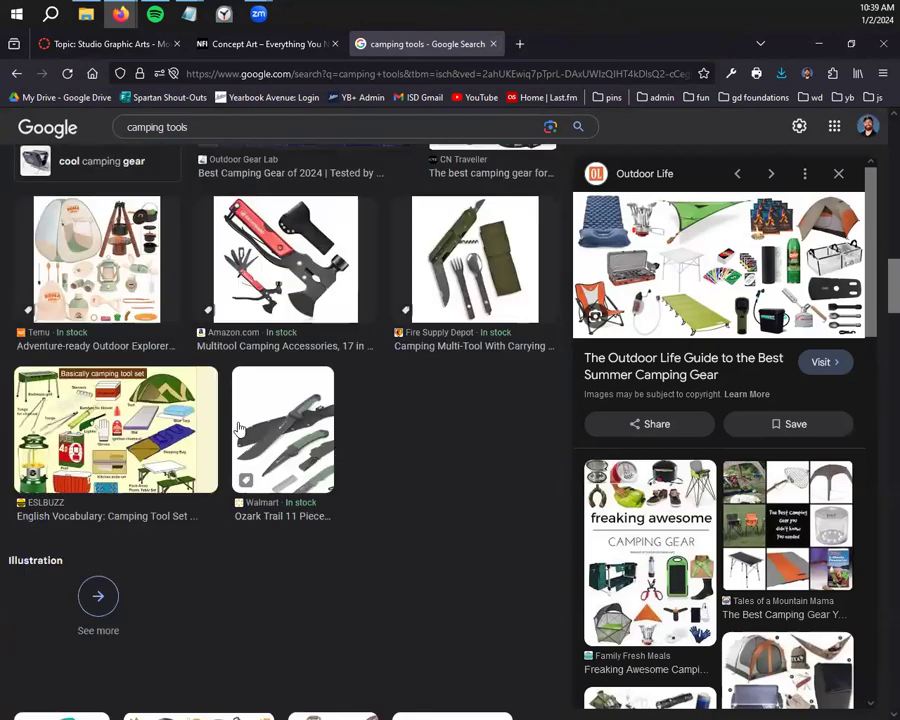
scroll(335, 418, down, 1)
scroll(265, 388, up, 2)
Open the Ozark Trail camping tool set image in a new tab, then close it
click(292, 510)
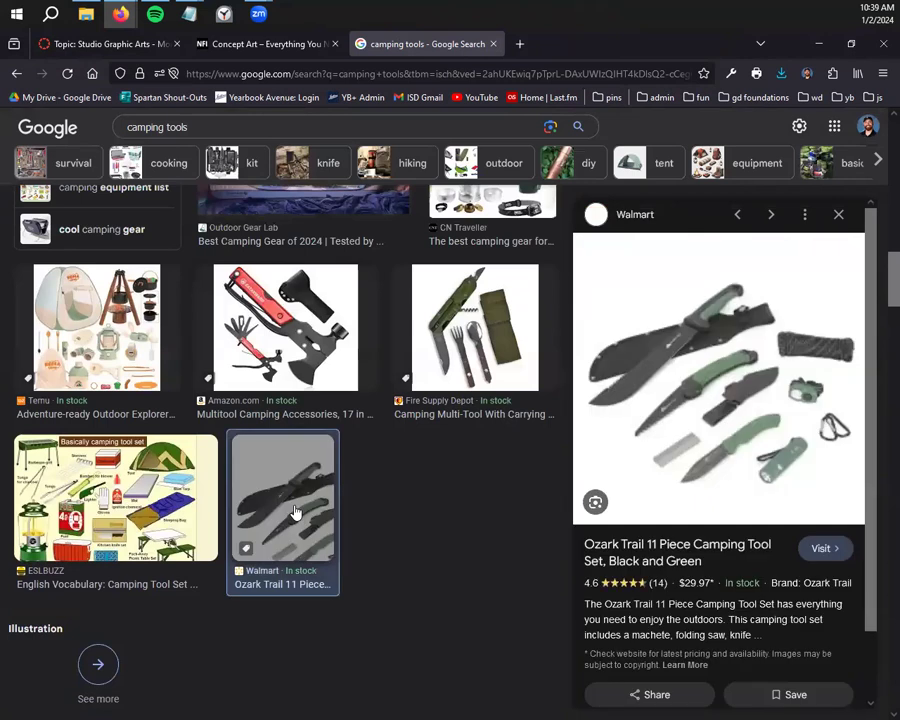
right_click(623, 345)
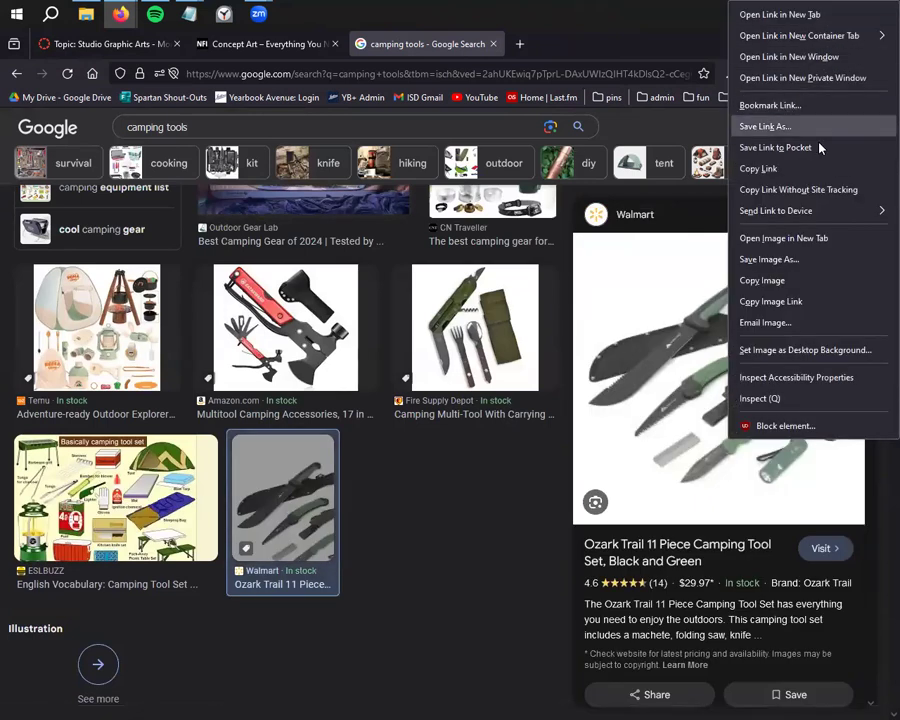
click(797, 238)
click(580, 45)
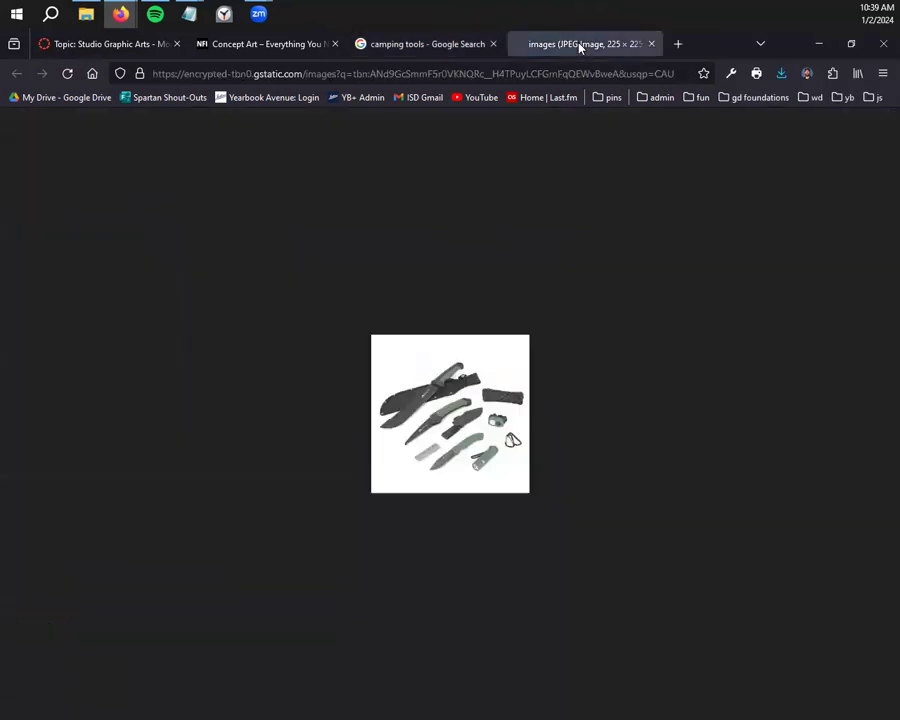
click(652, 45)
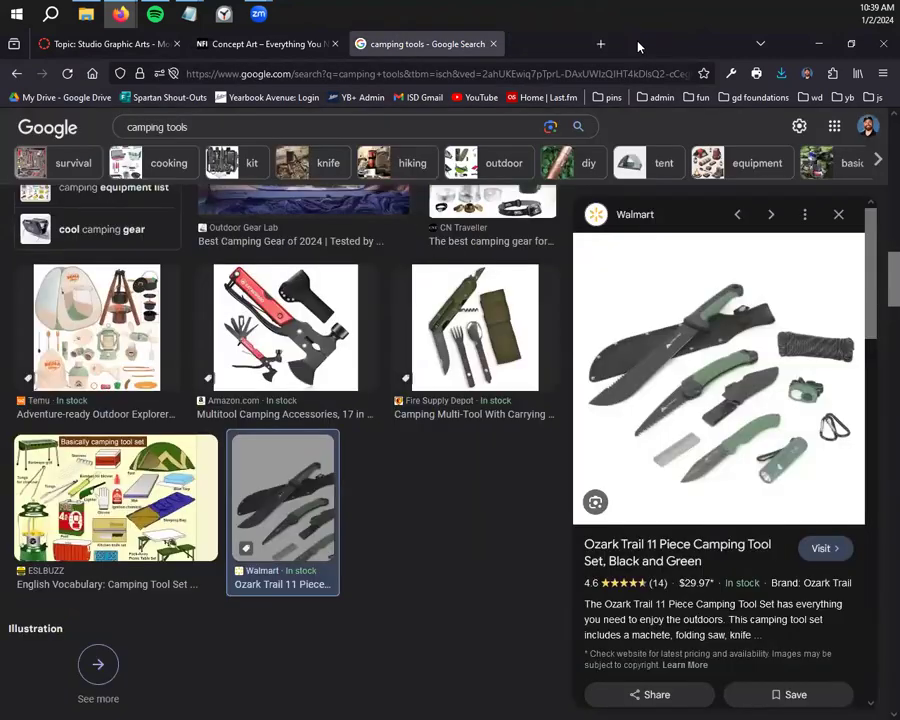
right_click(700, 398)
click(452, 451)
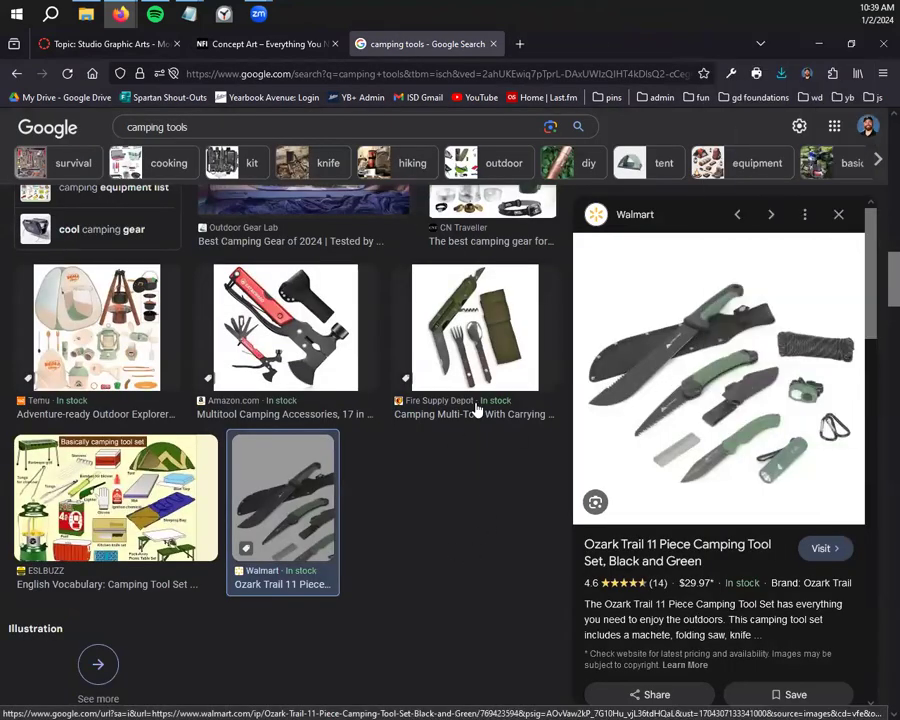
scroll(476, 376, up, 1)
Save the green camping multi-tool image as tools2 and check the photobash folder
click(475, 400)
right_click(652, 430)
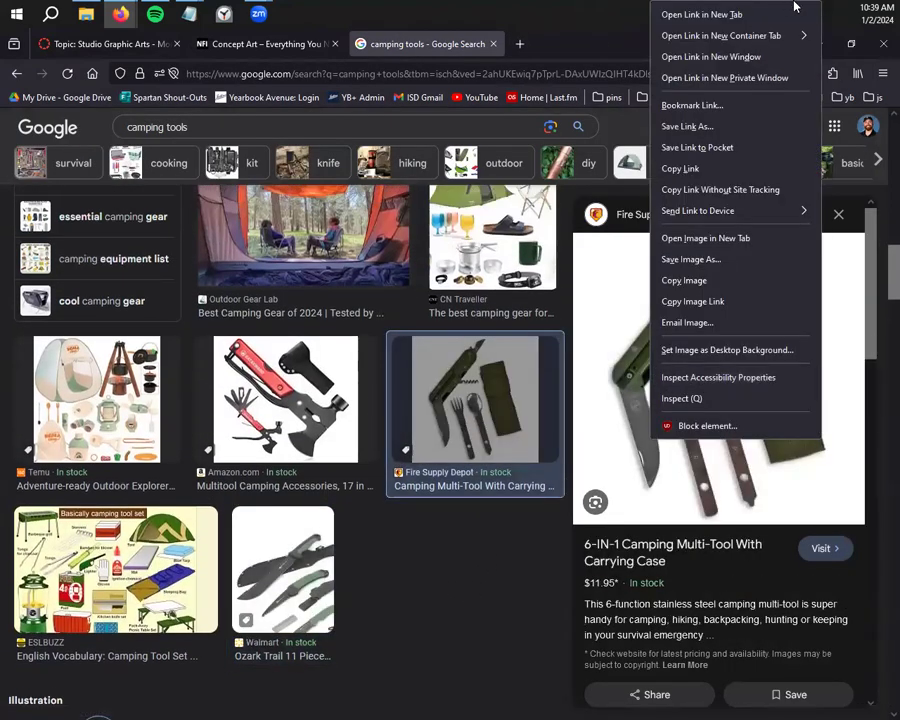
click(751, 240)
click(599, 43)
right_click(470, 400)
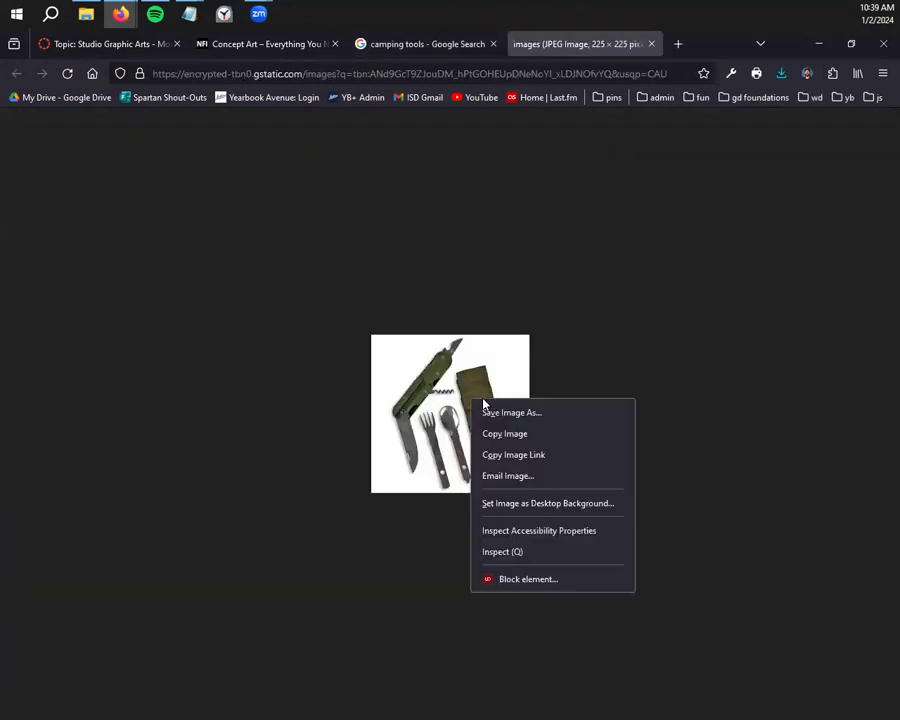
click(528, 412)
text(tools2)
key(Return)
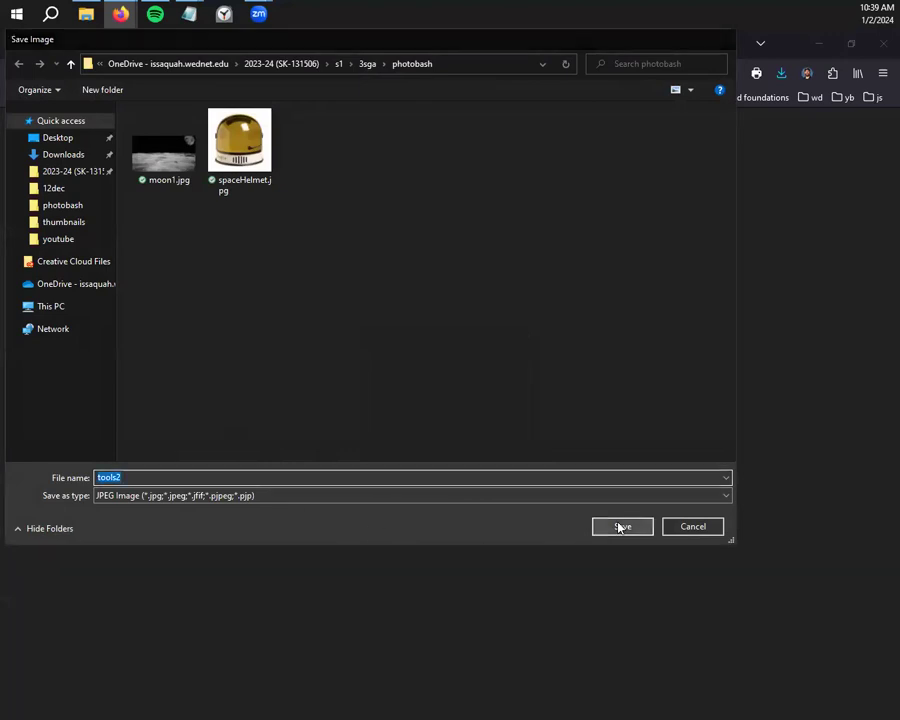
click(86, 12)
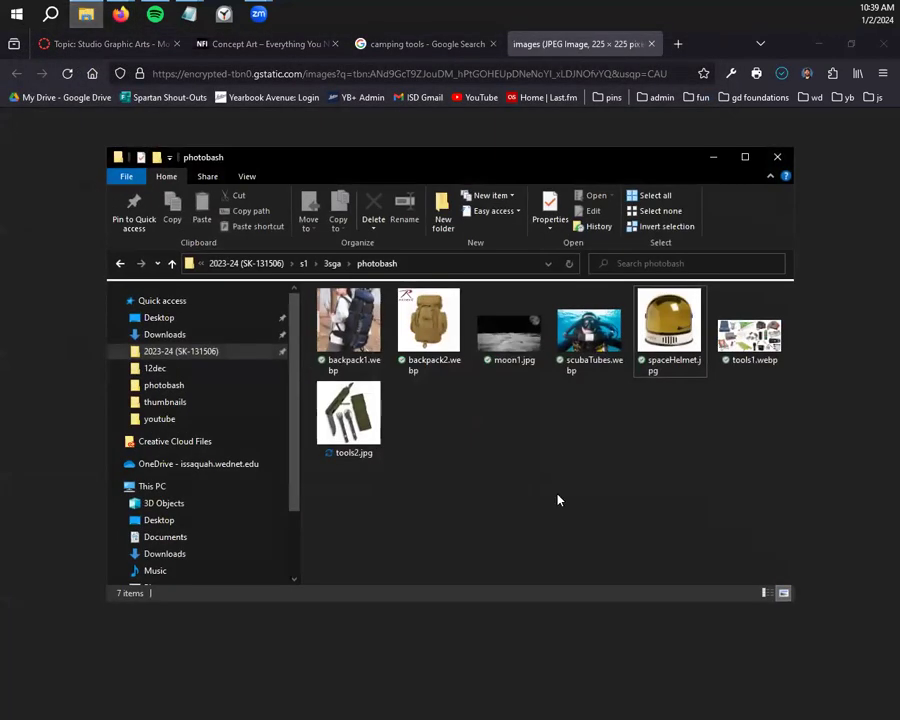
click(713, 157)
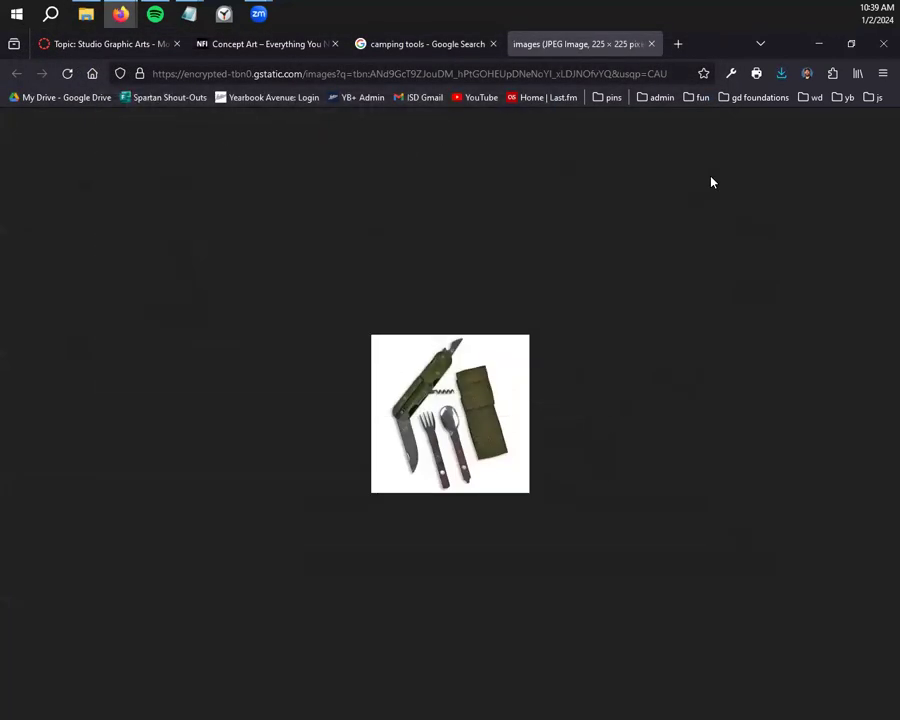
Search Google Images for 'human body diagram simple'
click(265, 44)
click(415, 44)
scroll(517, 127, down, 5)
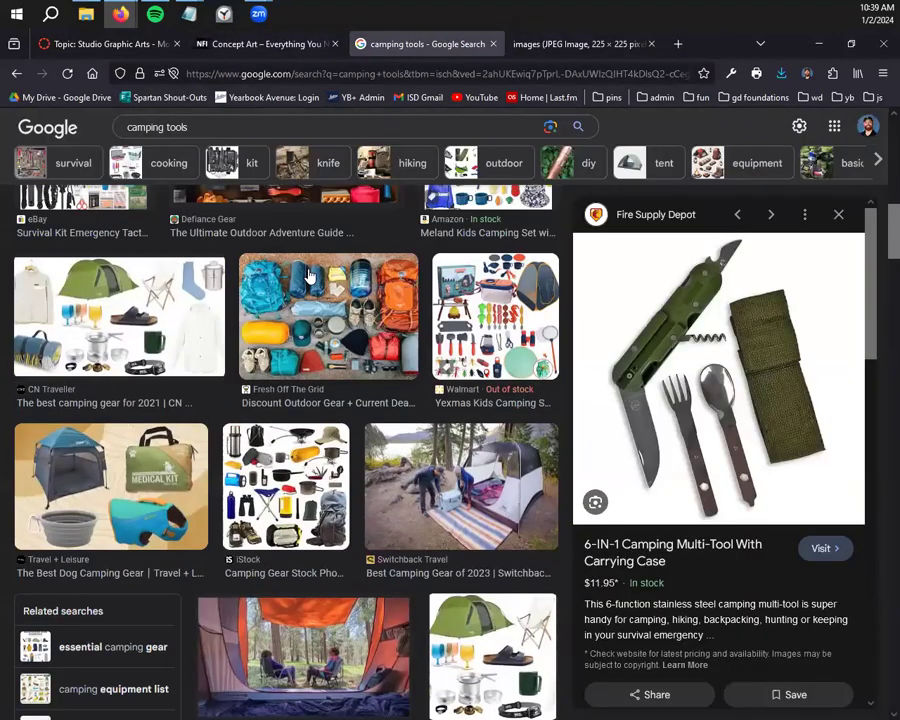
double_click(517, 127)
key(BackSpace)
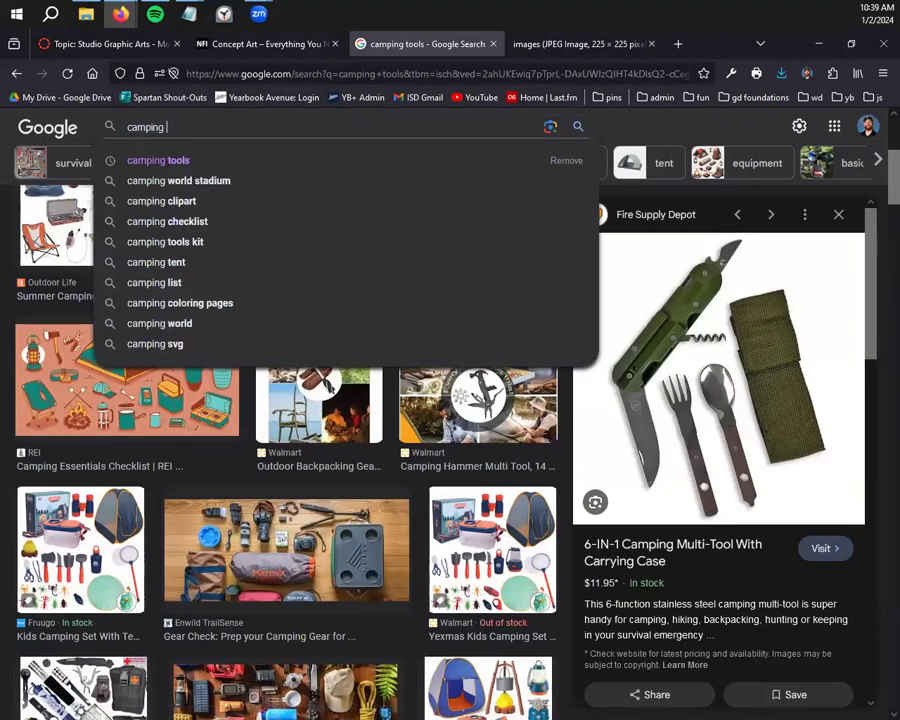
key(BackSpace)
key(BackSpace)
key(BackSpace)
key(BackSpace)
text(hum)
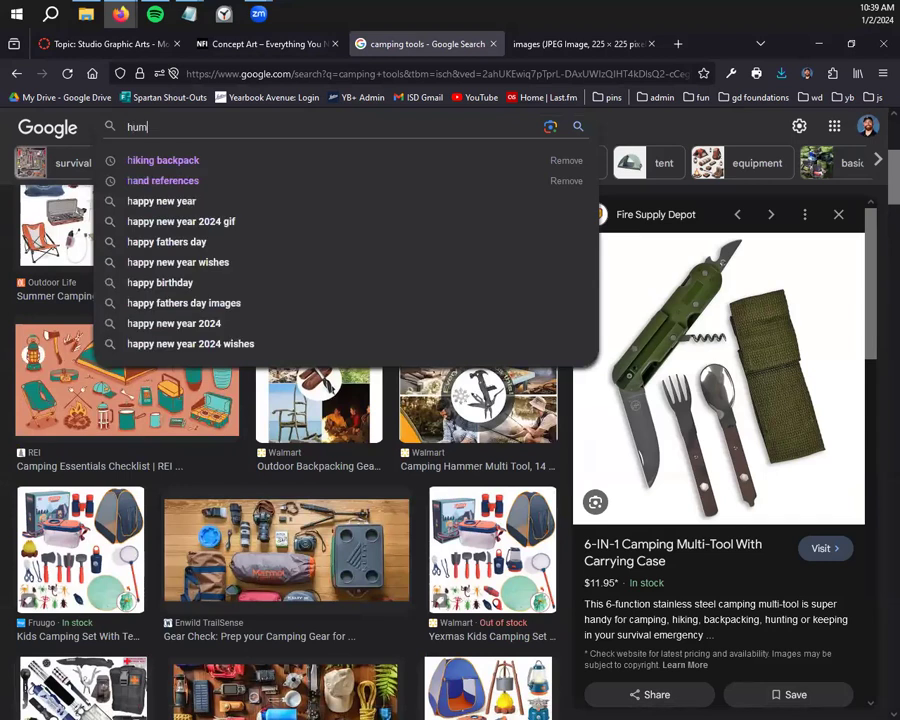
text(an body diagram )
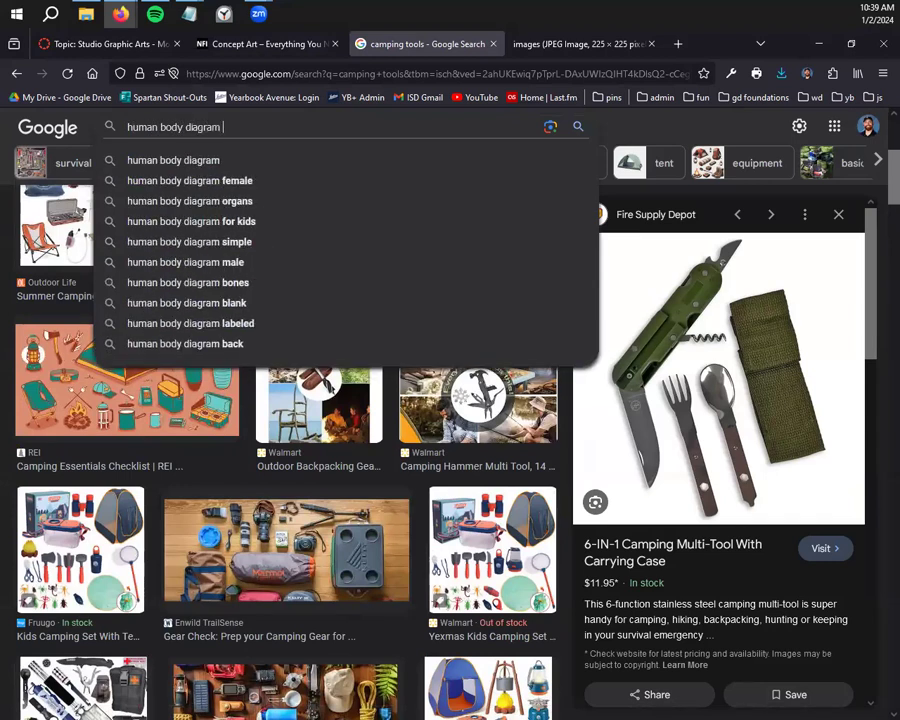
text(simple)
key(Return)
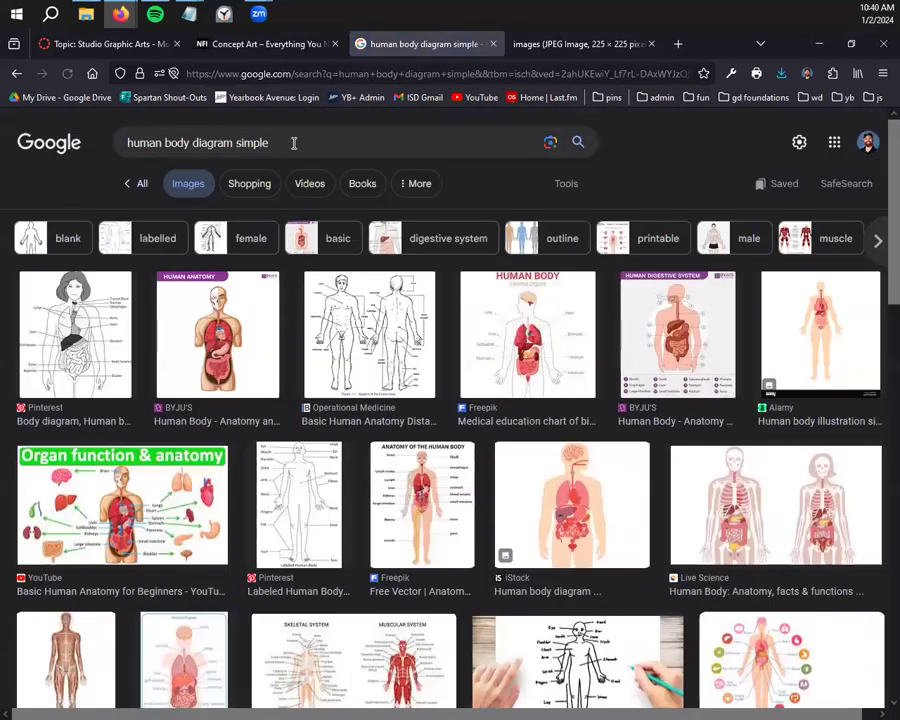
Search for 'human' instead and browse the results
triple_click(294, 143)
key(BackSpace)
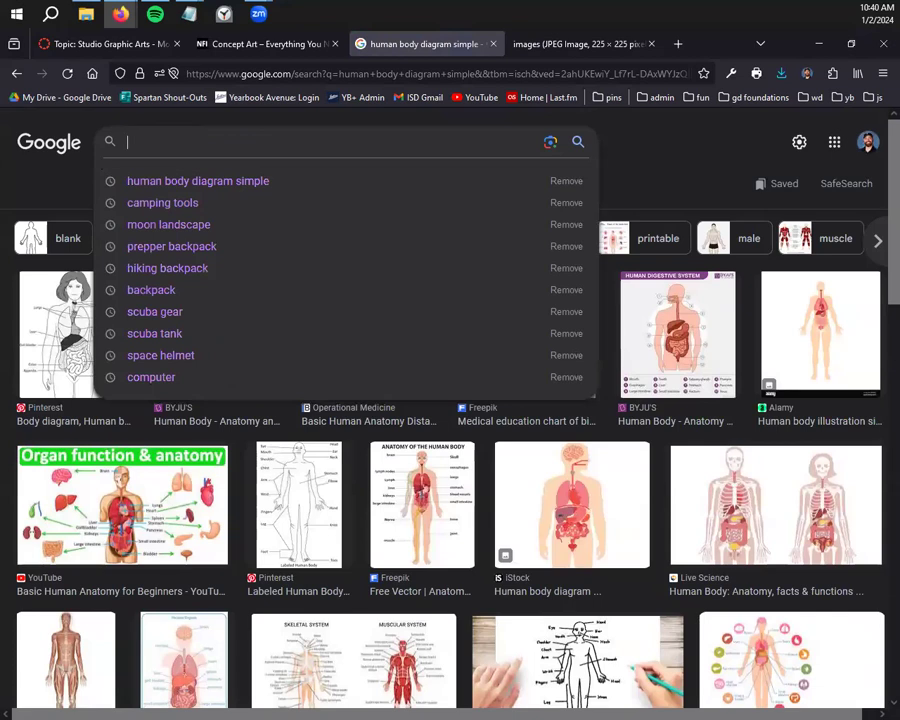
text(humanb)
key(Return)
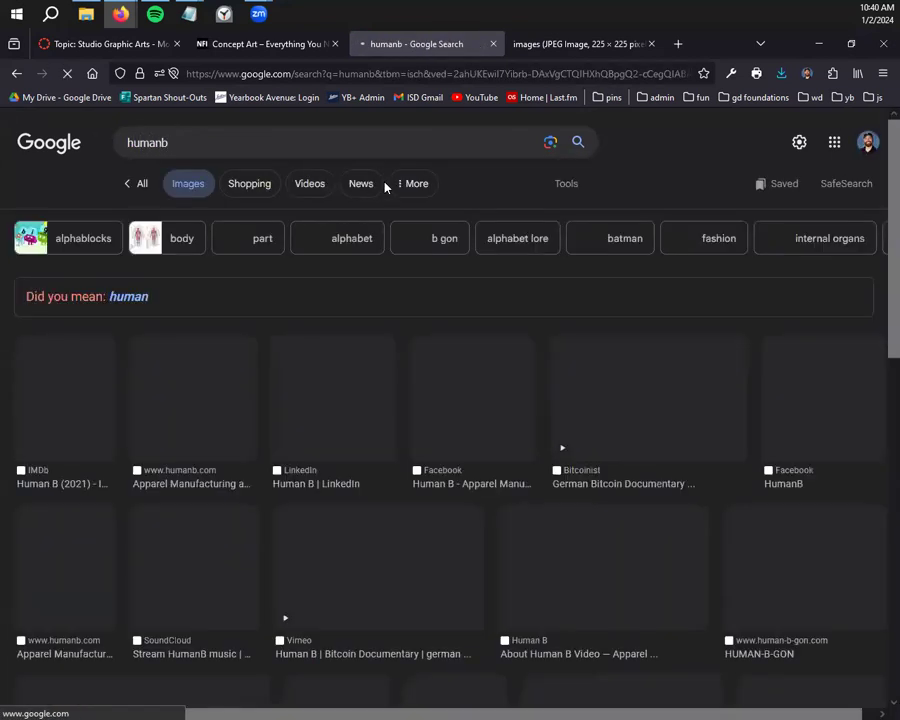
click(263, 144)
key(BackSpace)
key(Return)
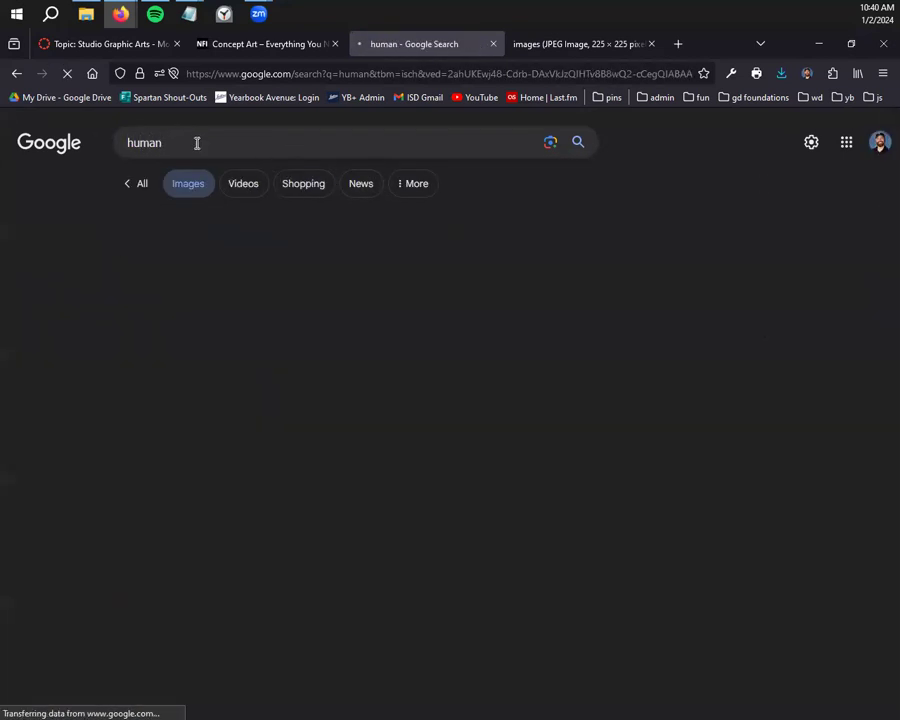
scroll(307, 386, down, 5)
scroll(276, 337, up, 2)
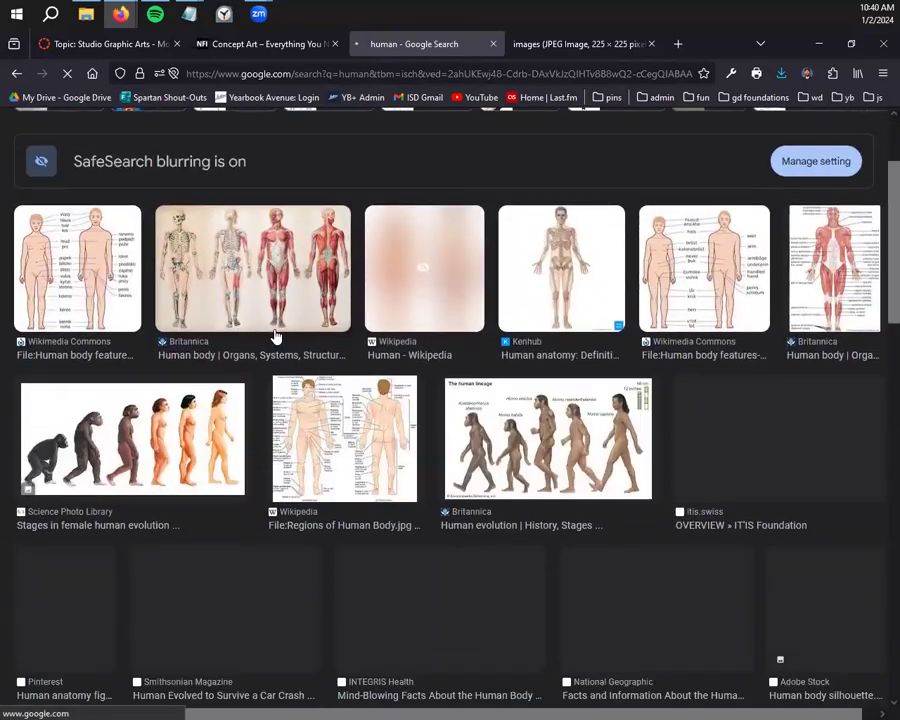
scroll(276, 337, down, 3)
scroll(235, 316, up, 3)
scroll(238, 332, down, 4)
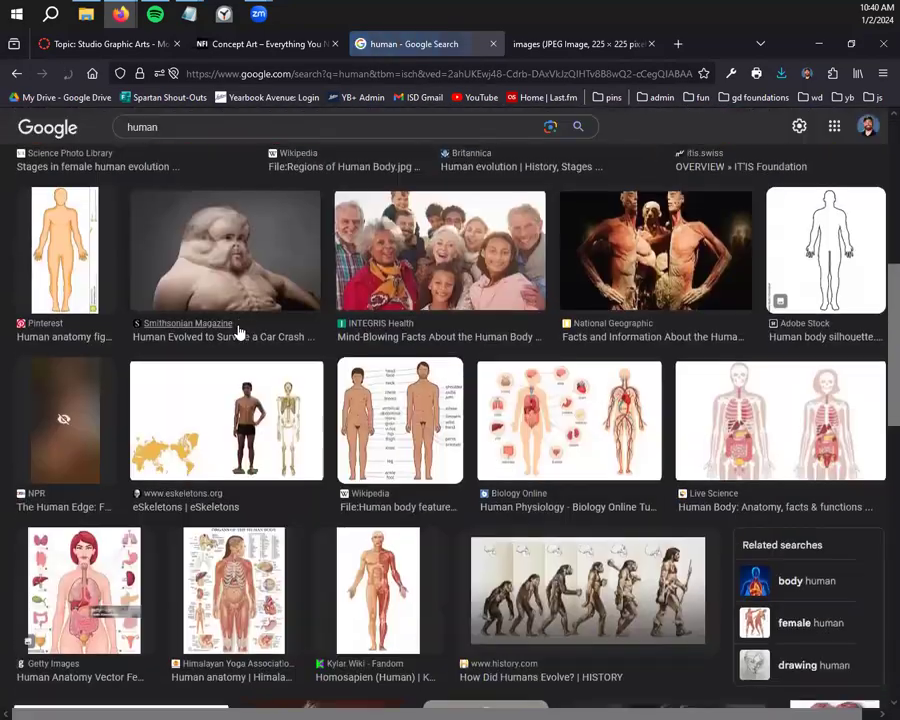
scroll(238, 332, down, 6)
scroll(236, 316, up, 10)
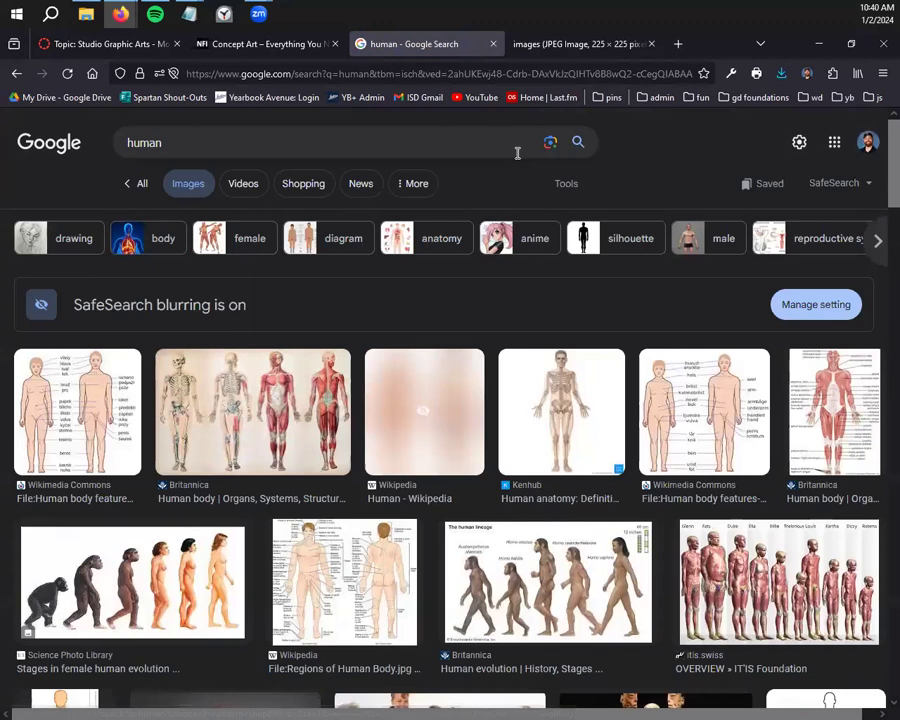
Change the search term to 'person' and scroll the results
click(517, 153)
key(BackSpace)
text(person)
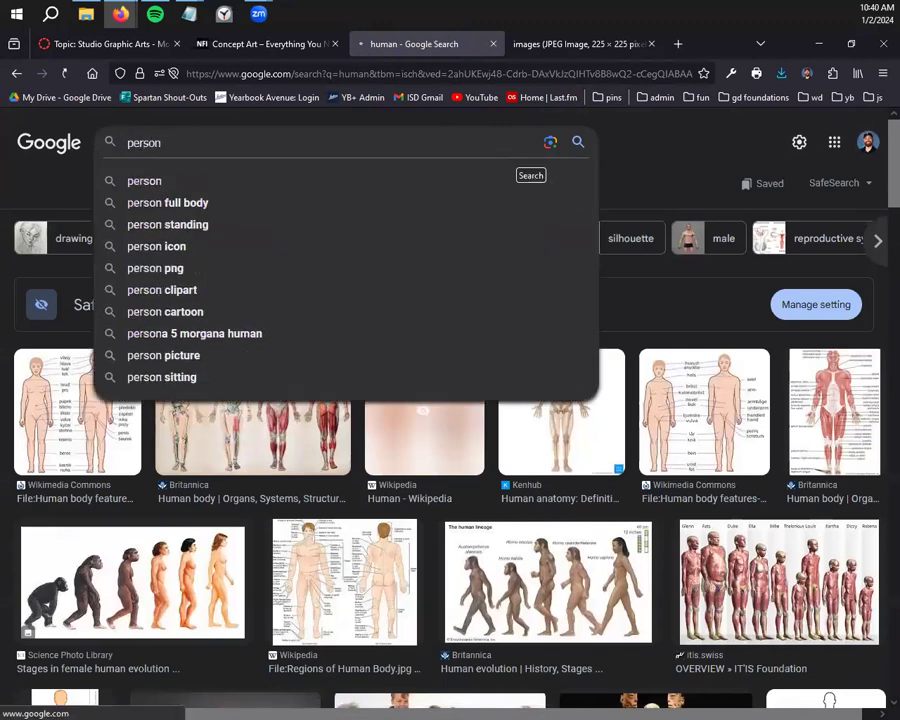
key(Return)
scroll(286, 279, down, 6)
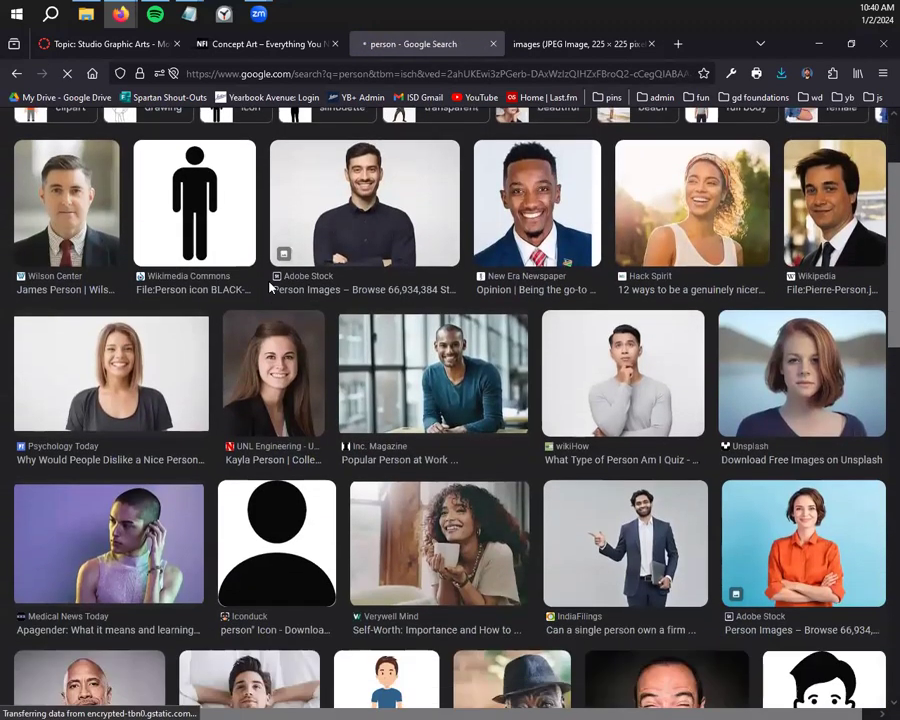
scroll(369, 378, down, 5)
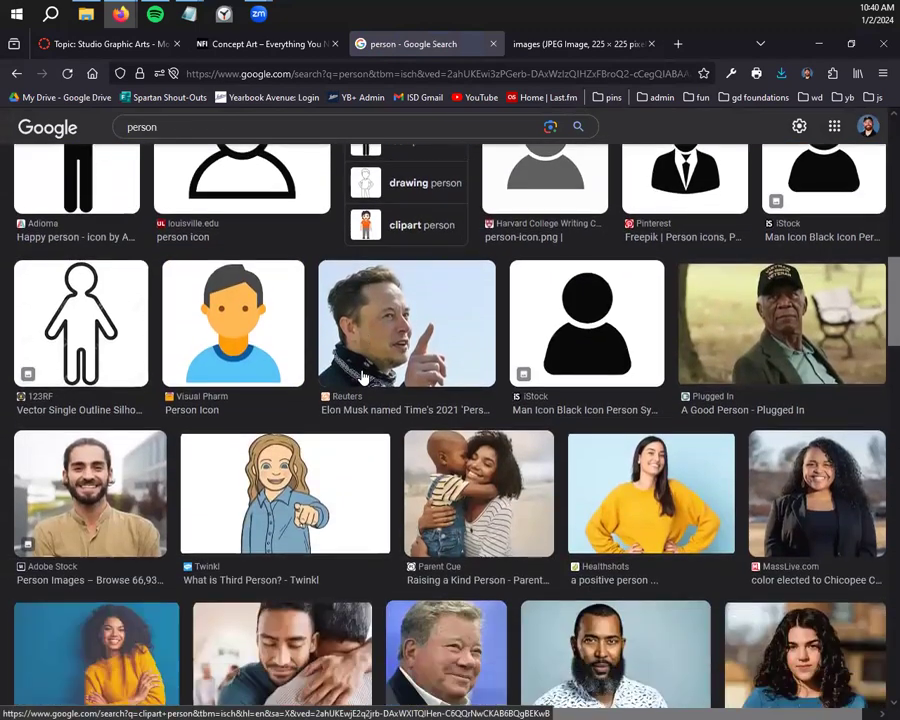
Open the 123RF outline person silhouette image in its own tab
click(80, 258)
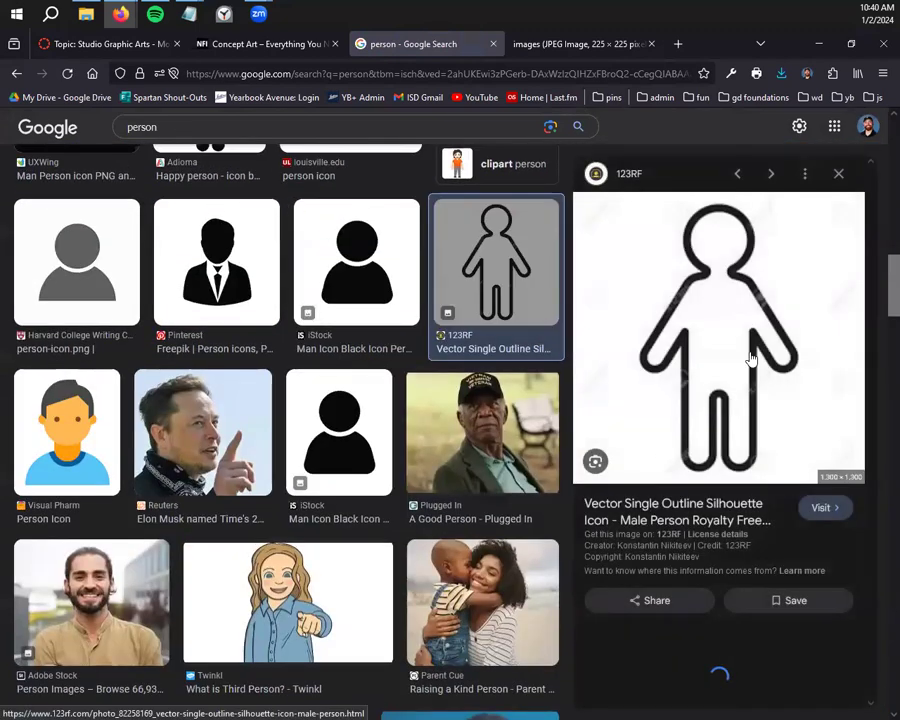
right_click(702, 312)
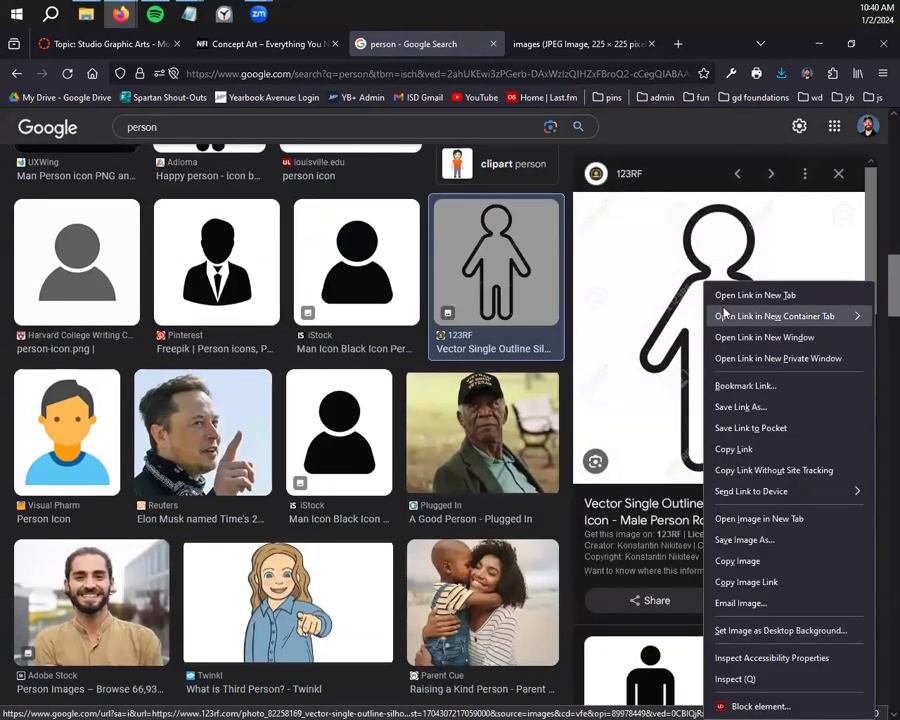
click(765, 518)
click(500, 44)
Save the silhouette image as person1.jpg and check the recent downloads list
right_click(466, 370)
click(509, 404)
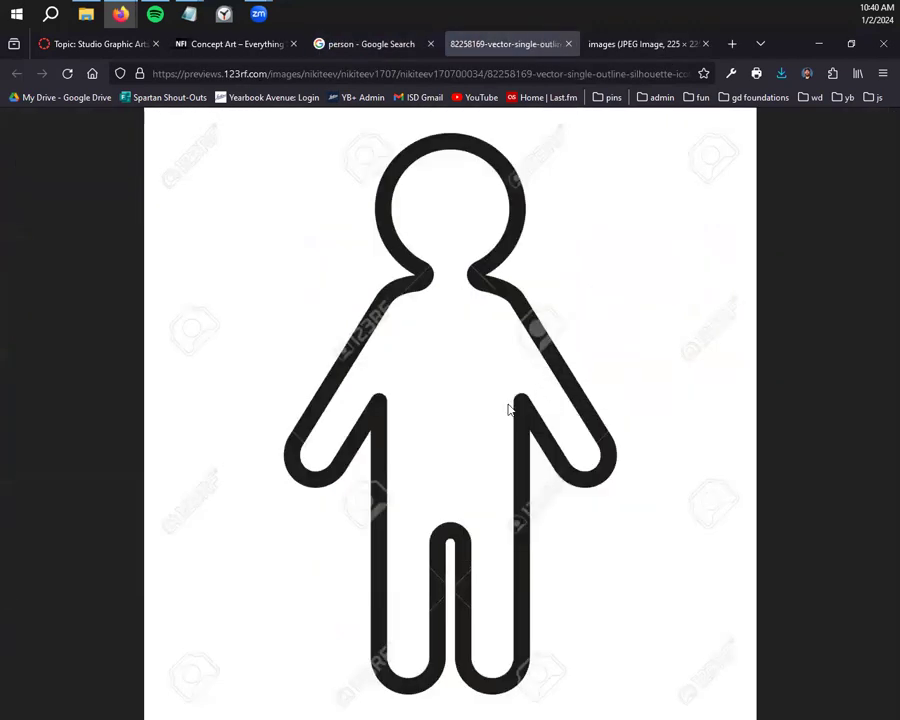
text(person)
key(Return)
right_click(412, 419)
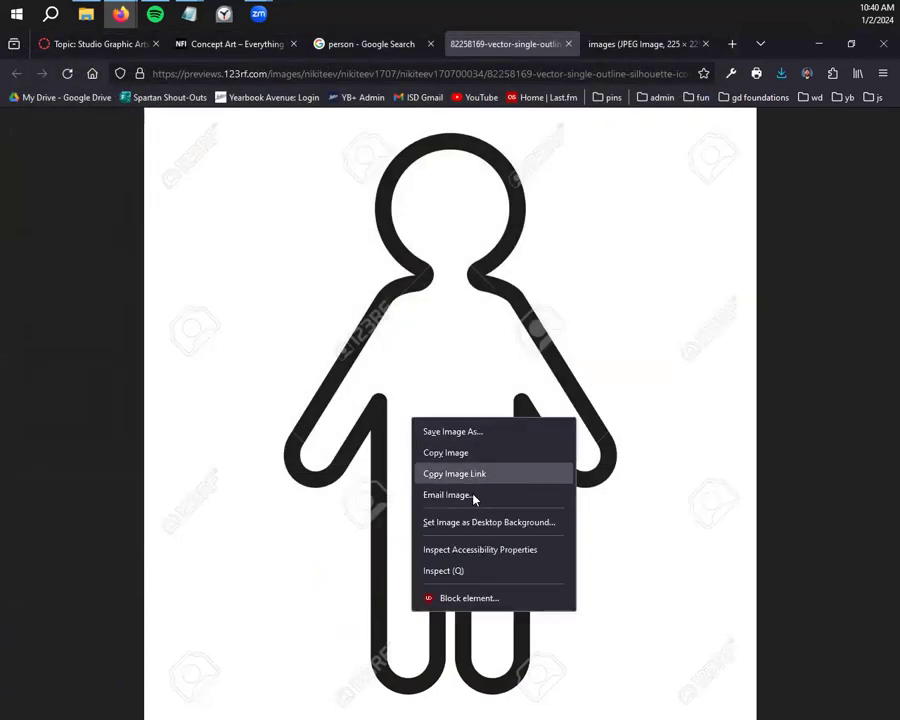
click(462, 432)
text(pers)
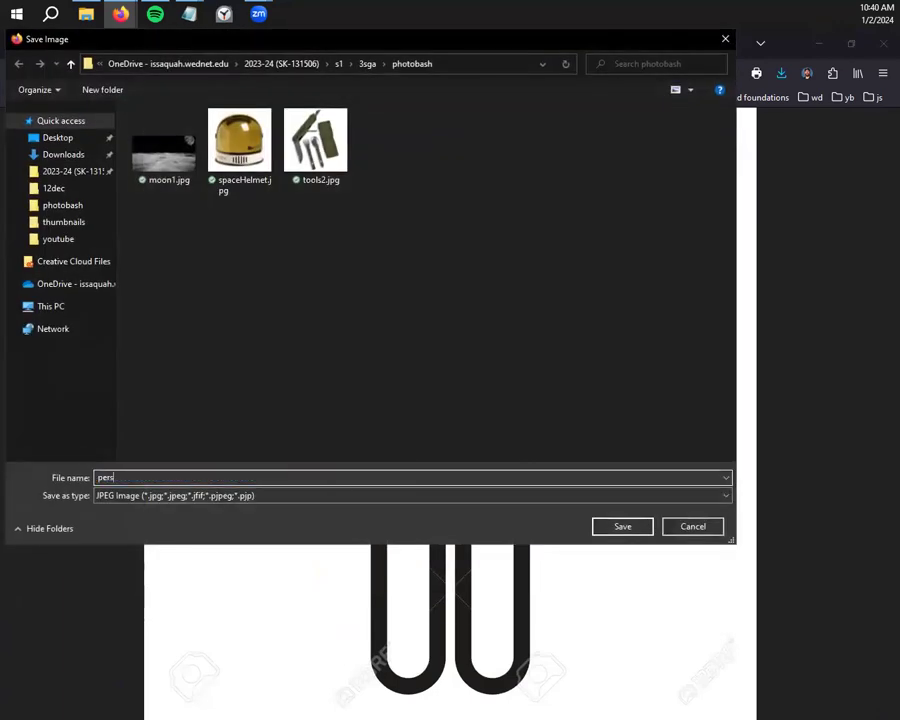
text(on1)
click(625, 528)
click(778, 74)
click(367, 492)
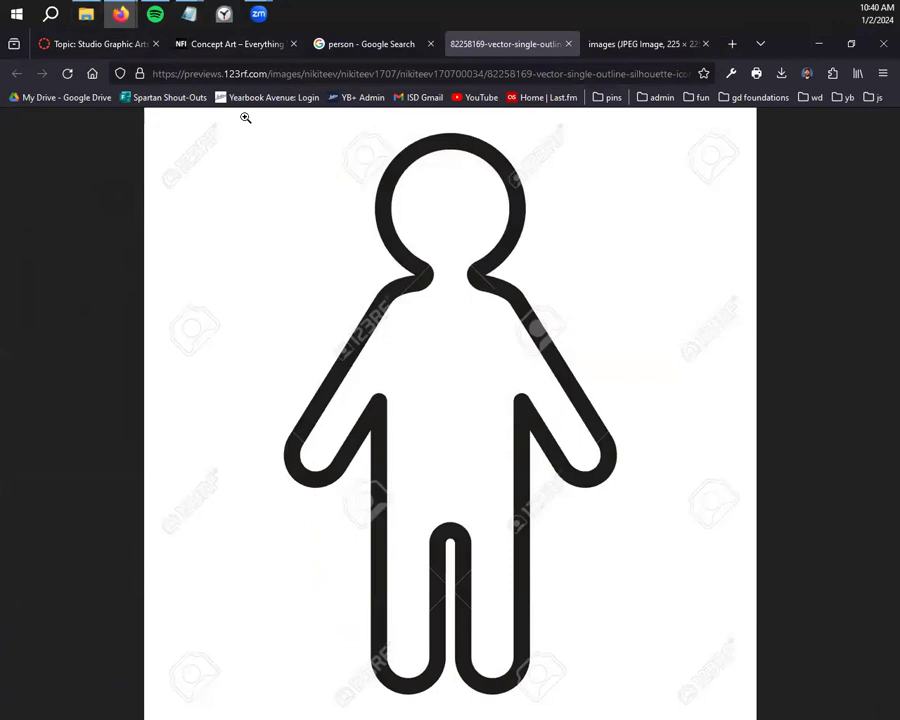
Bring the Untitled Notepad notes to the front, then minimize them again
mouse_move(185, 26)
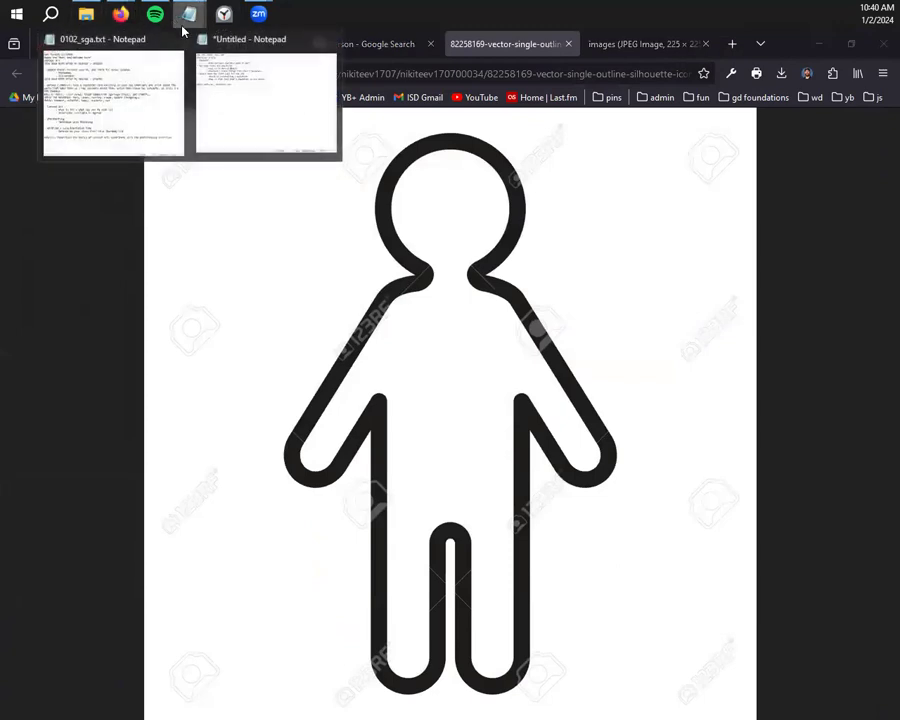
click(231, 90)
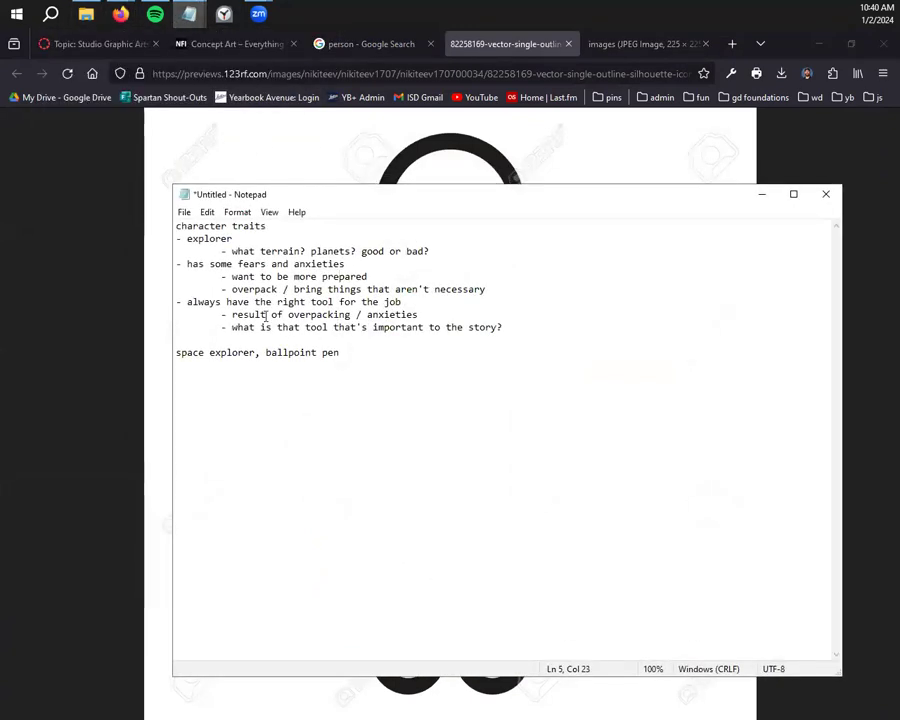
click(763, 199)
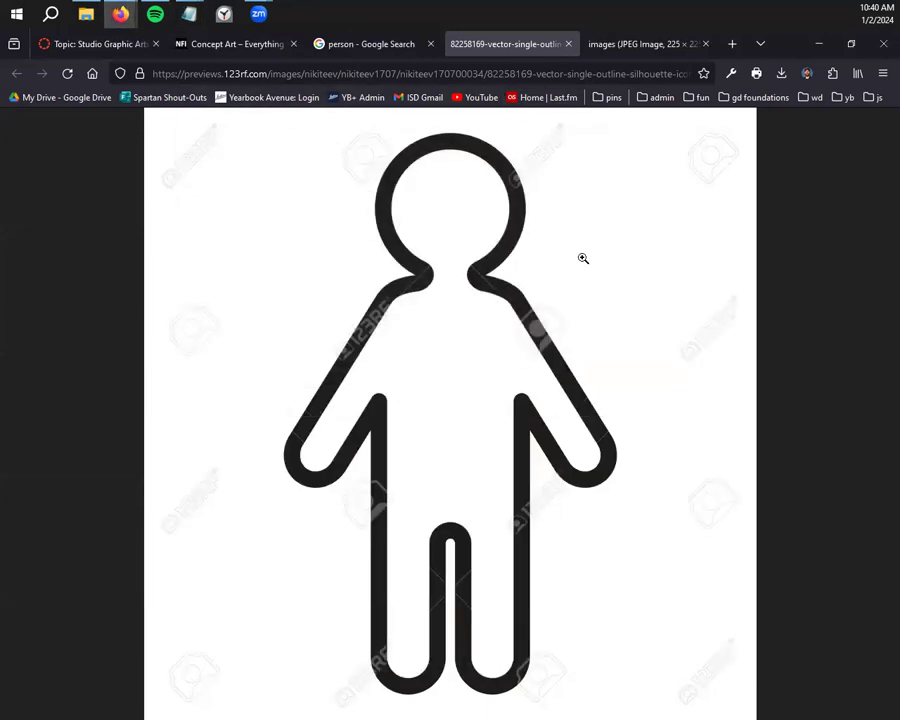
Close the blank tab, the earlier JPEG tab and the silhouette image tab
click(732, 43)
click(705, 43)
click(680, 44)
click(705, 43)
click(652, 45)
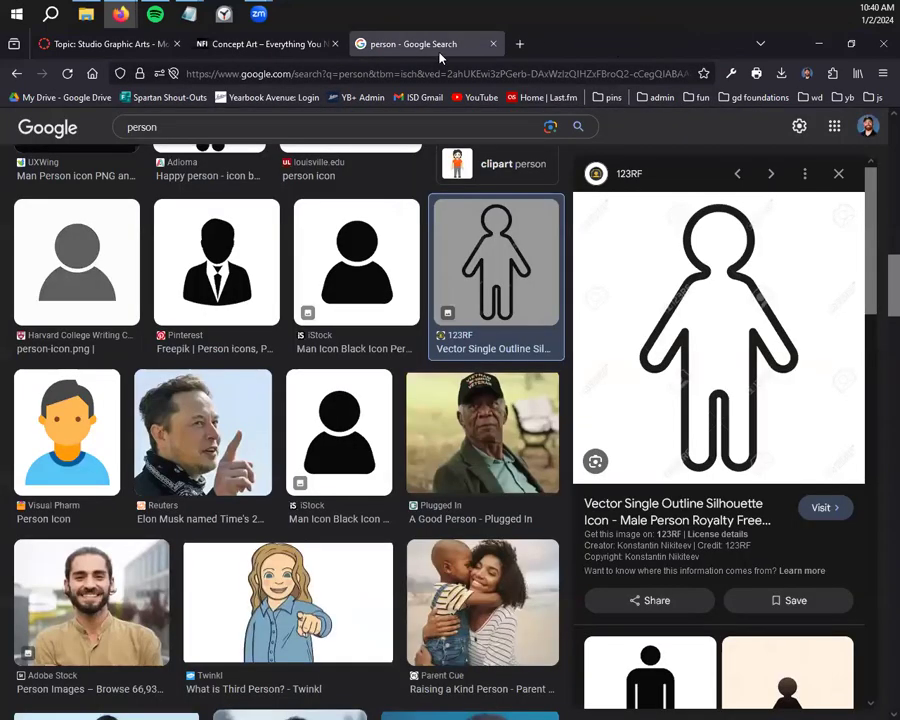
Replace 'person' with 'ballpoint pen' and scroll far down the image results
scroll(254, 268, up, 5)
double_click(432, 127)
text(ballpoint pen)
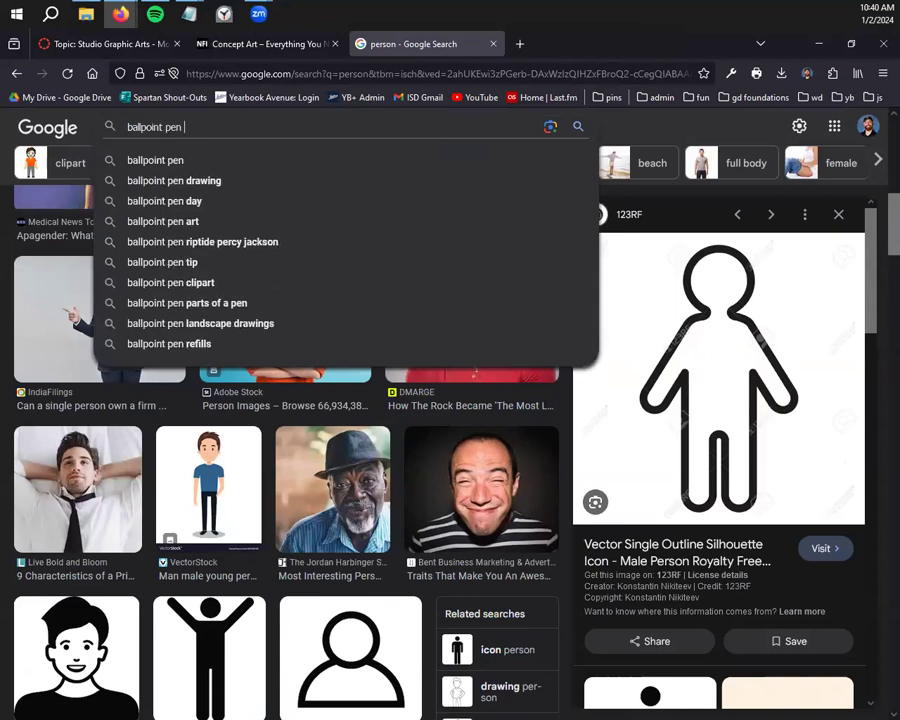
key(Return)
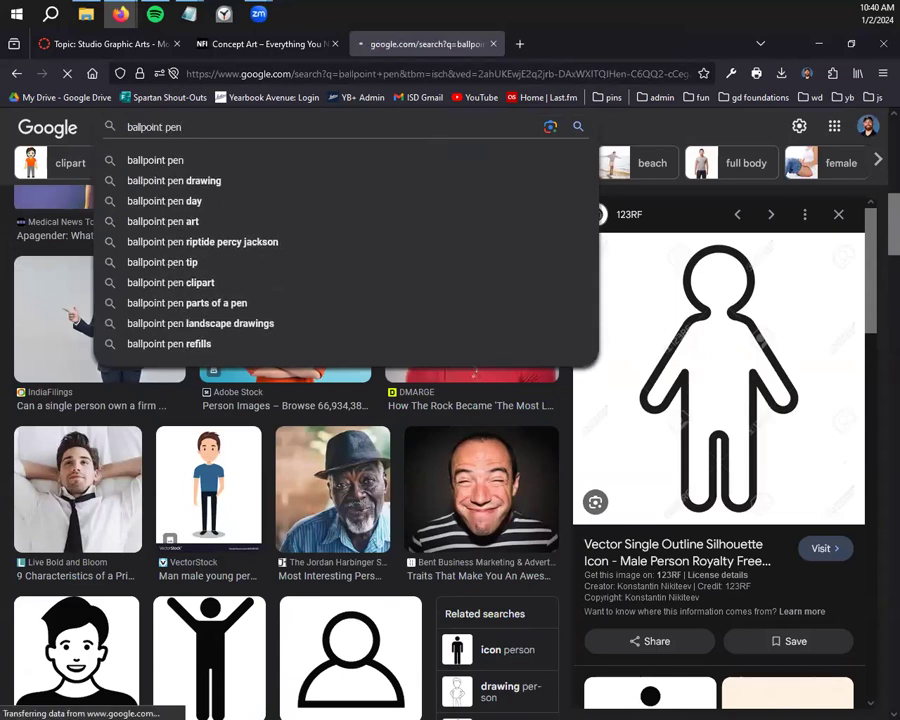
scroll(246, 378, down, 1)
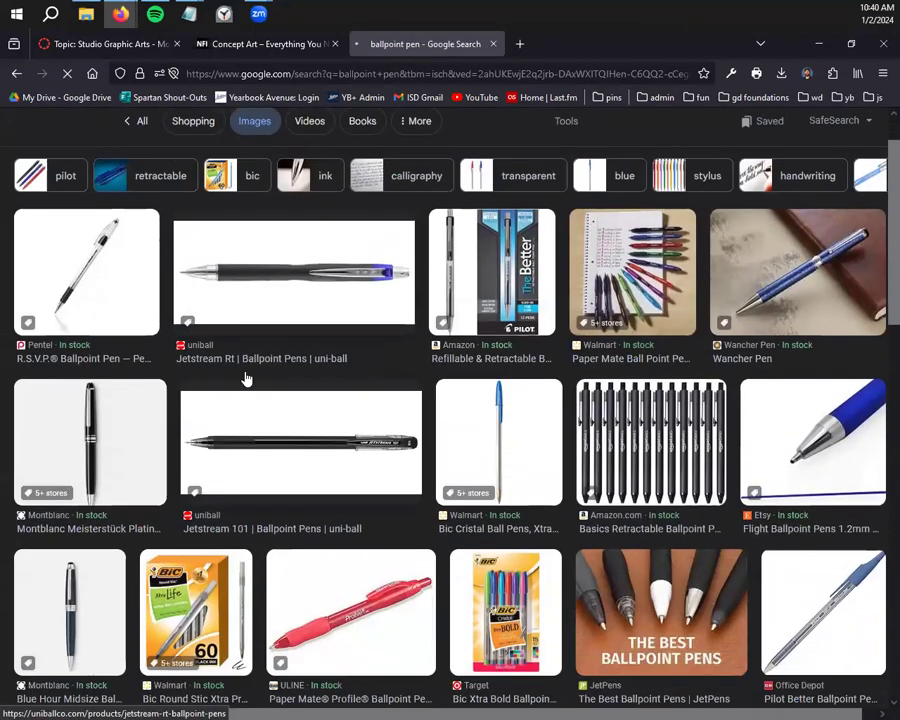
scroll(246, 378, down, 3)
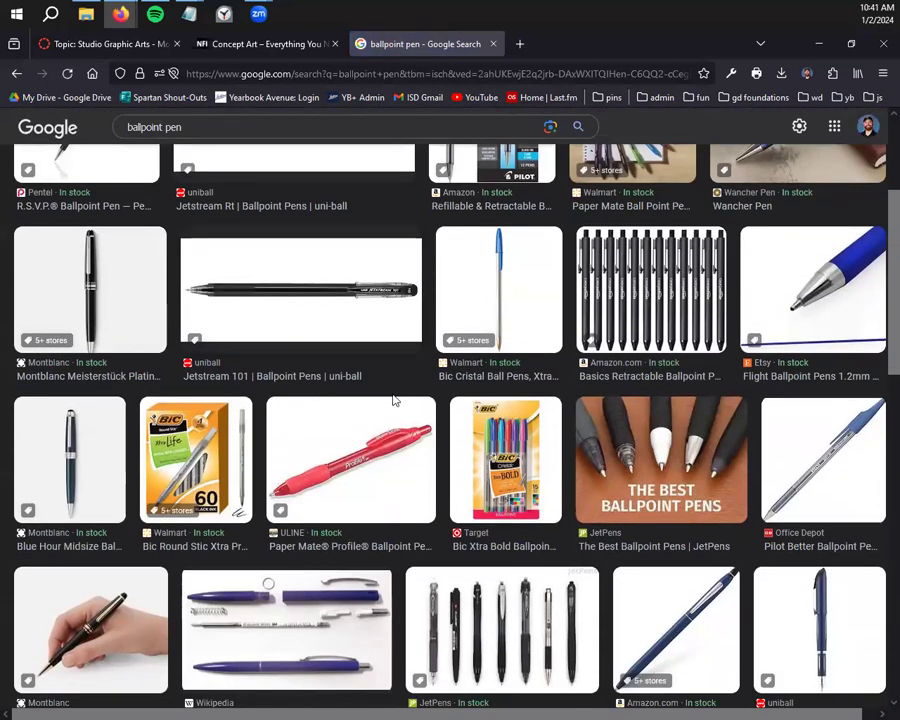
scroll(415, 447, down, 1)
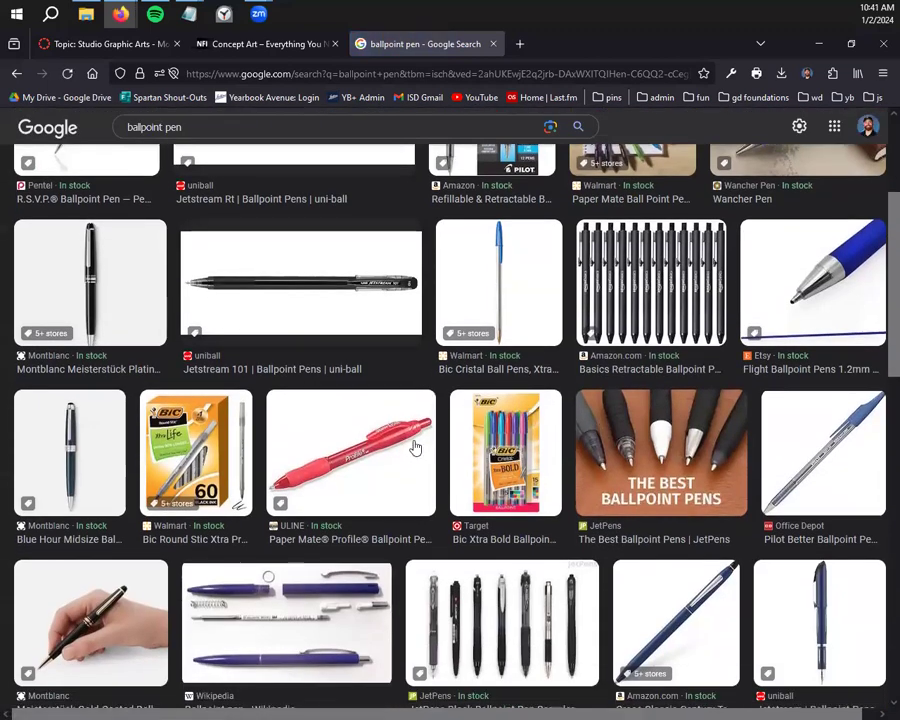
scroll(415, 447, down, 3)
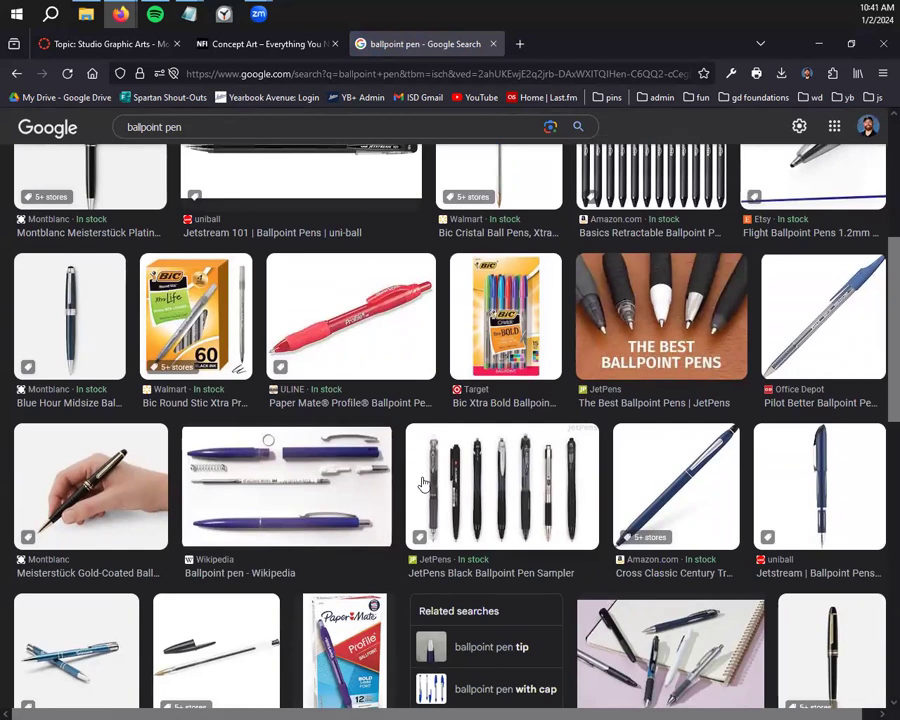
scroll(408, 507, down, 3)
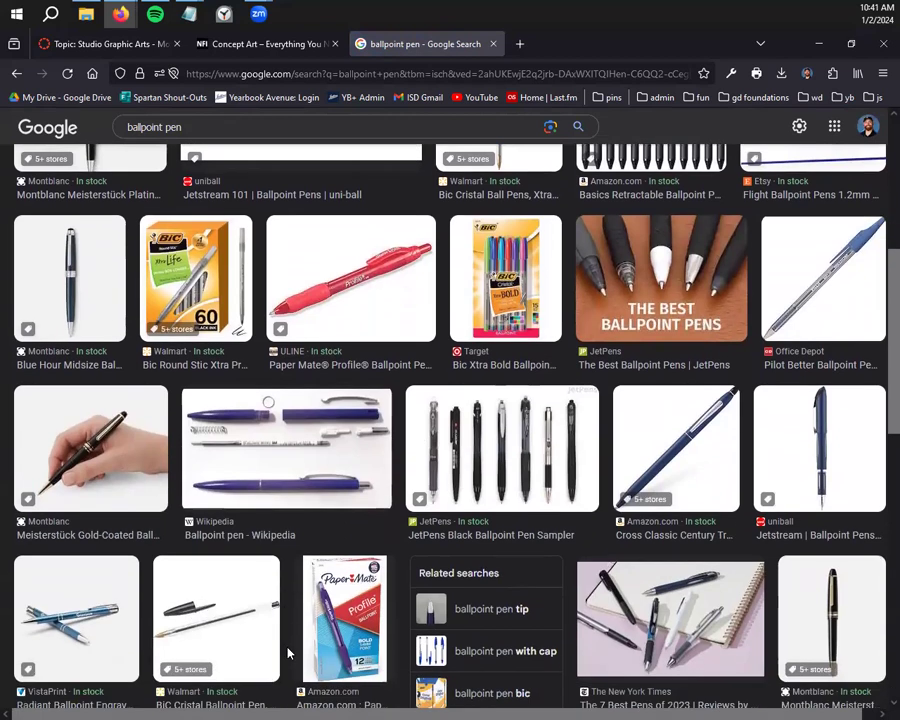
scroll(322, 480, down, 2)
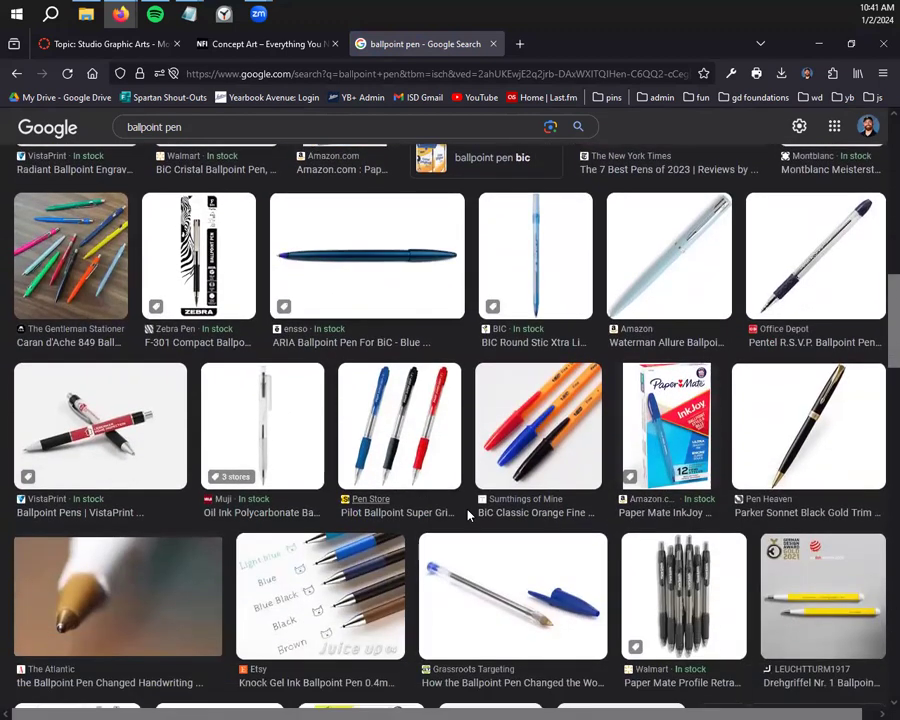
scroll(286, 460, down, 2)
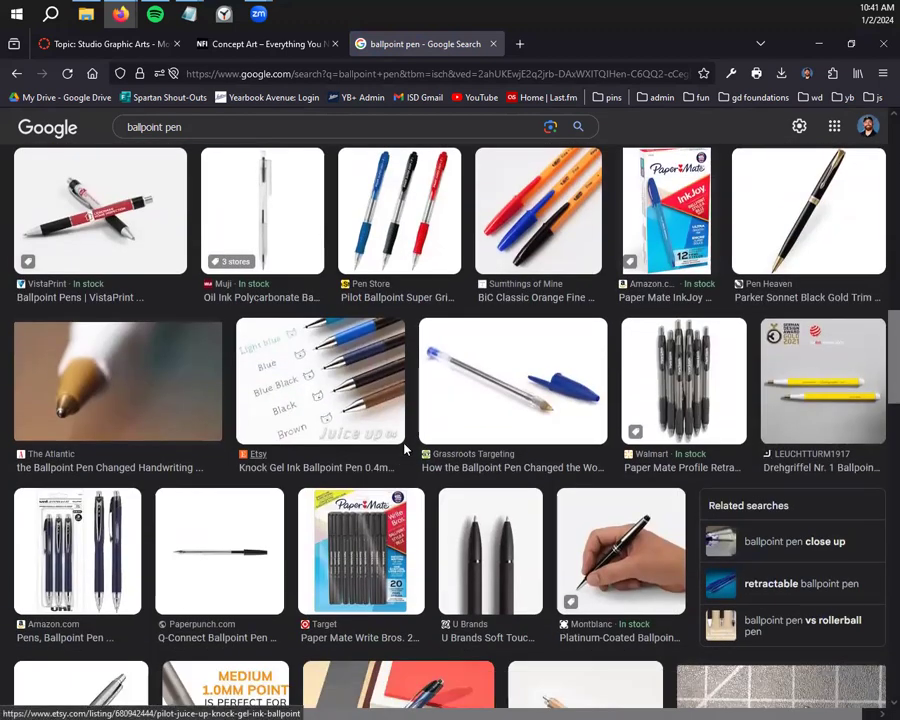
scroll(480, 432, down, 3)
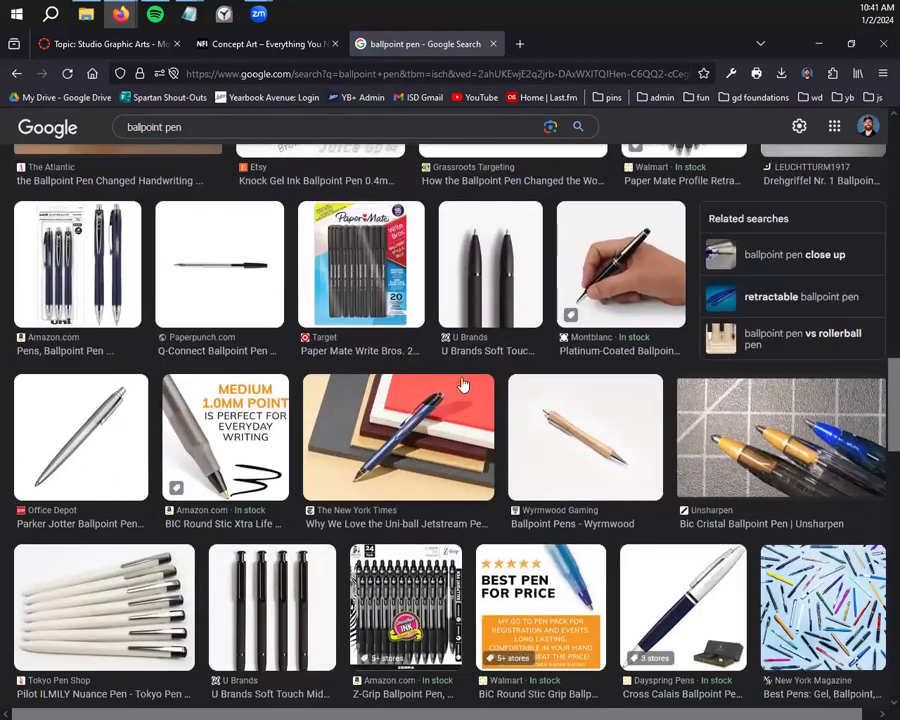
scroll(233, 455, down, 1)
scroll(233, 455, down, 2)
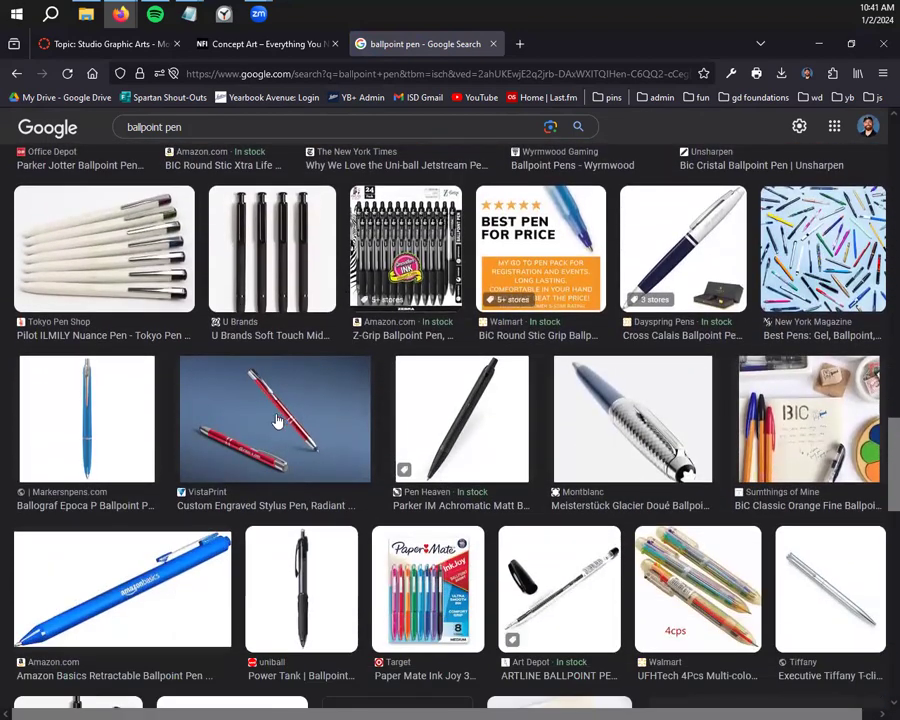
scroll(331, 422, down, 8)
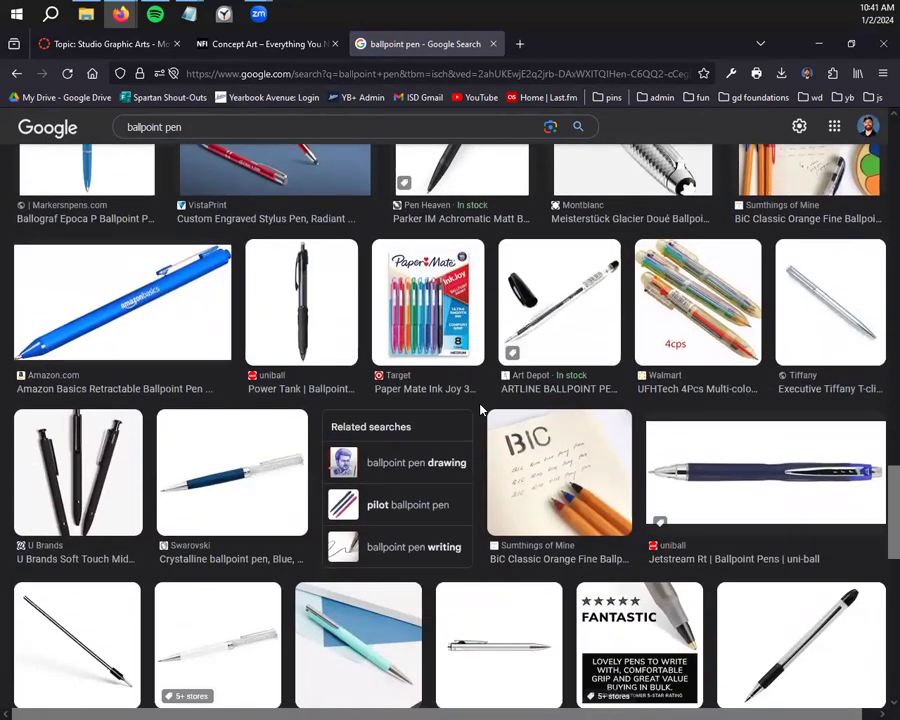
scroll(428, 424, down, 5)
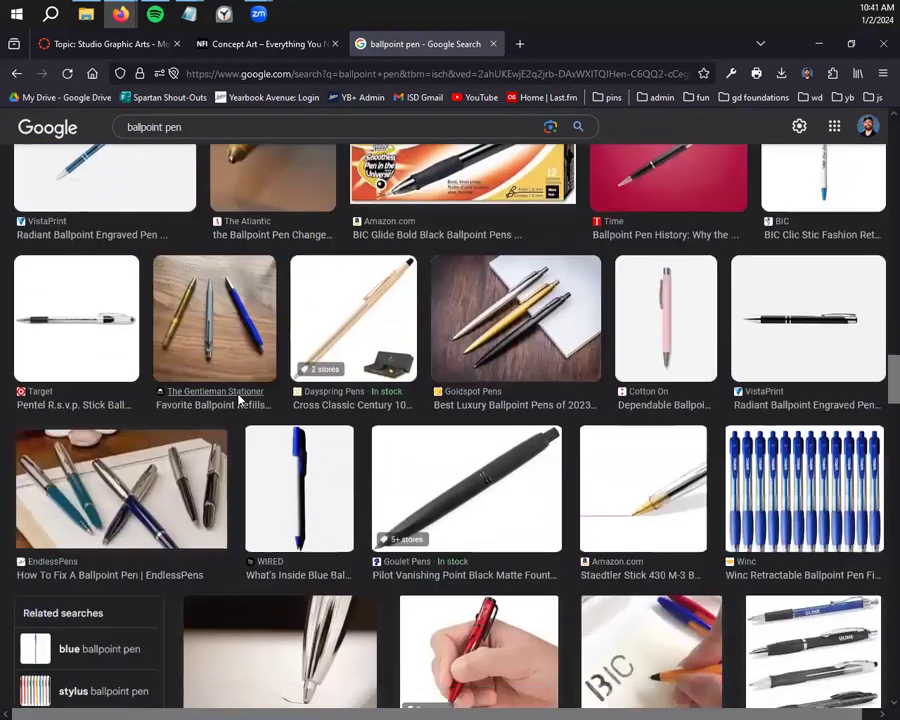
scroll(420, 403, down, 3)
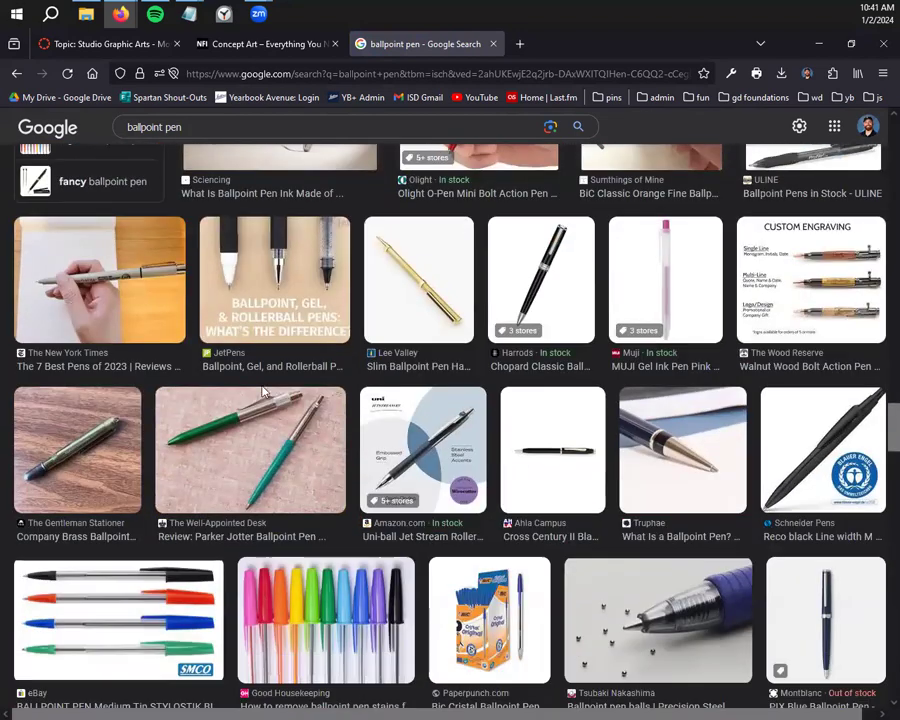
Open the slim gold ballpoint pen image full-size in a new tab
click(425, 300)
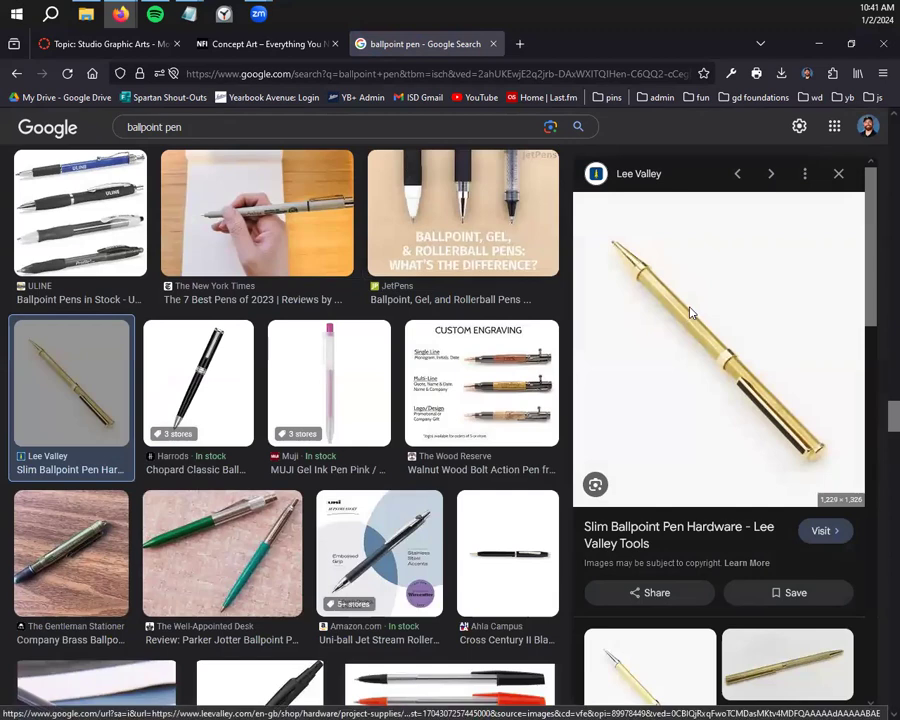
right_click(692, 284)
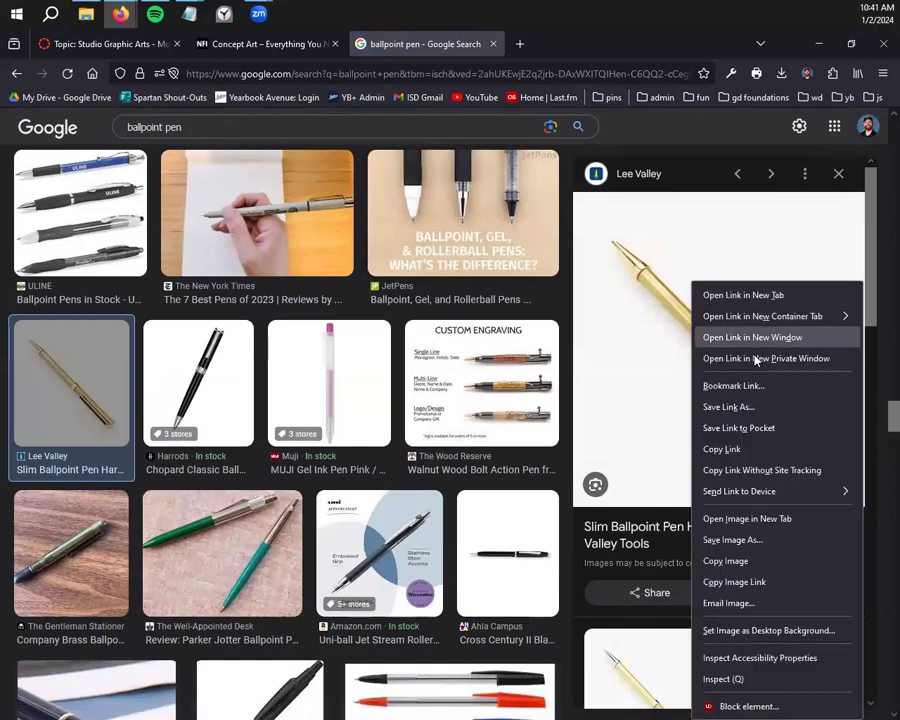
click(747, 518)
click(587, 40)
Save the pen image as pen1.jpg and check it in the photobash folder
right_click(468, 255)
click(530, 272)
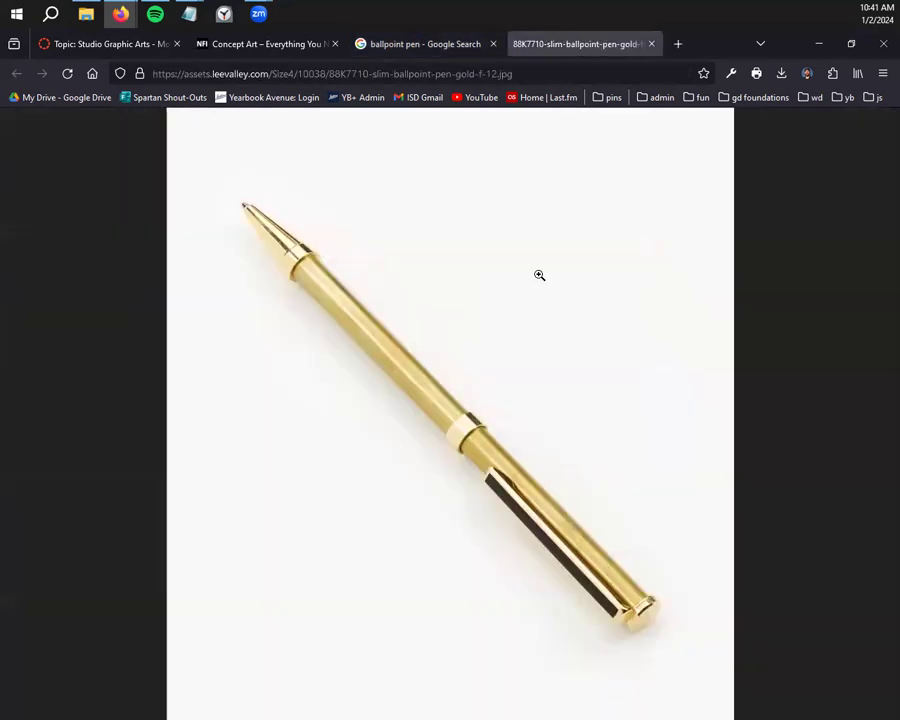
text(pen1)
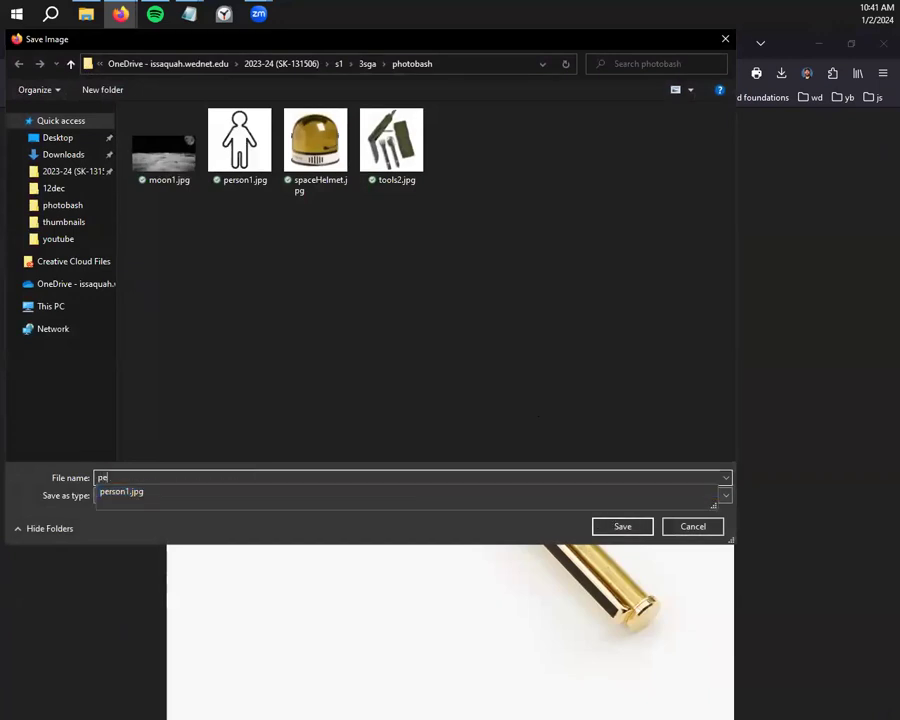
click(616, 527)
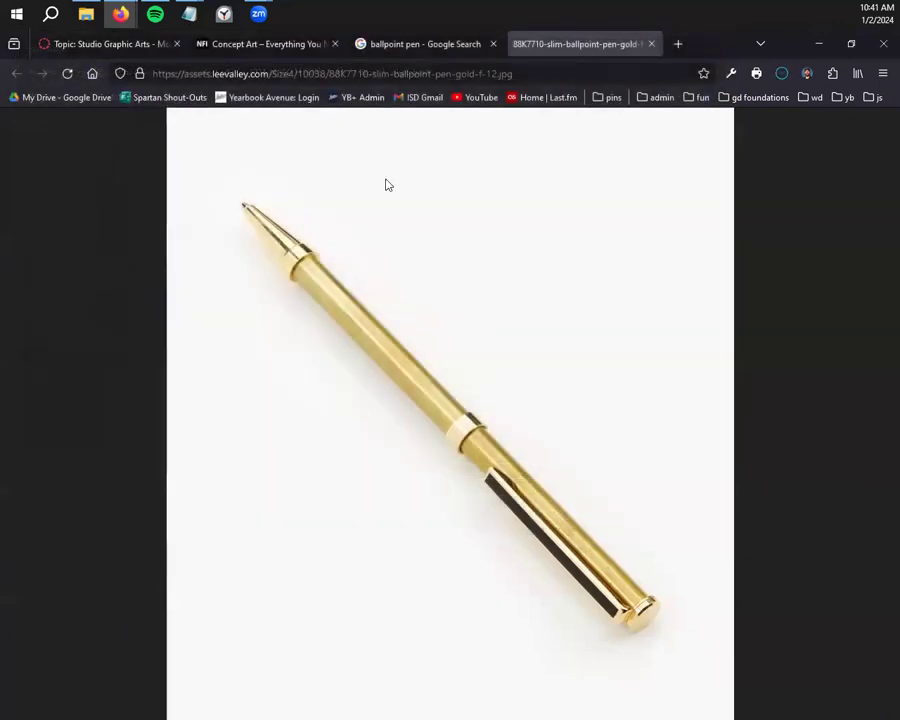
click(89, 16)
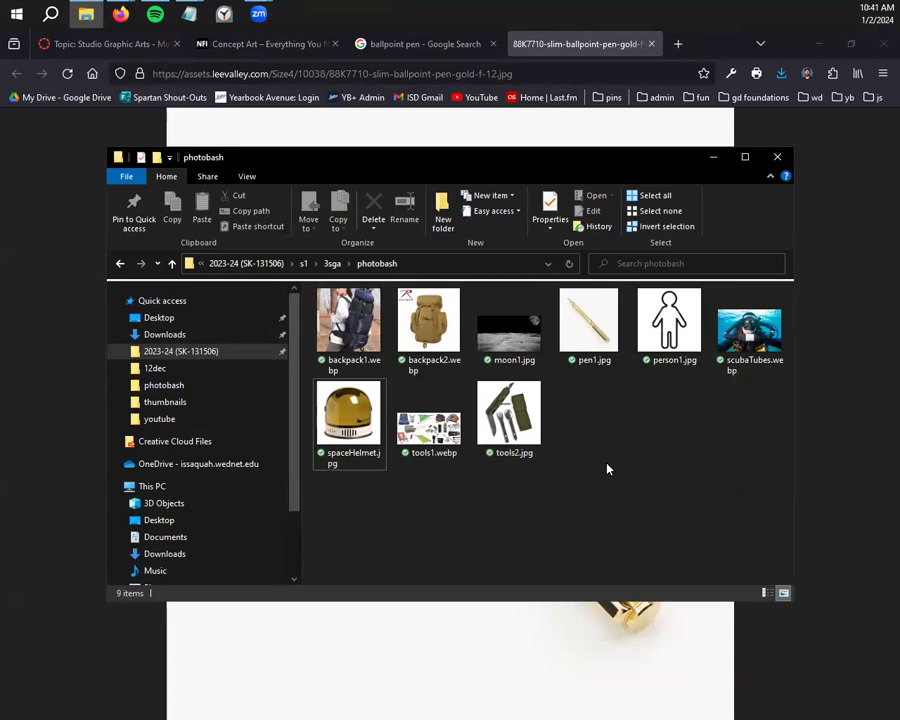
Minimize the photobash folder window and launch Adobe Photoshop 2024 from the Start menu
click(712, 157)
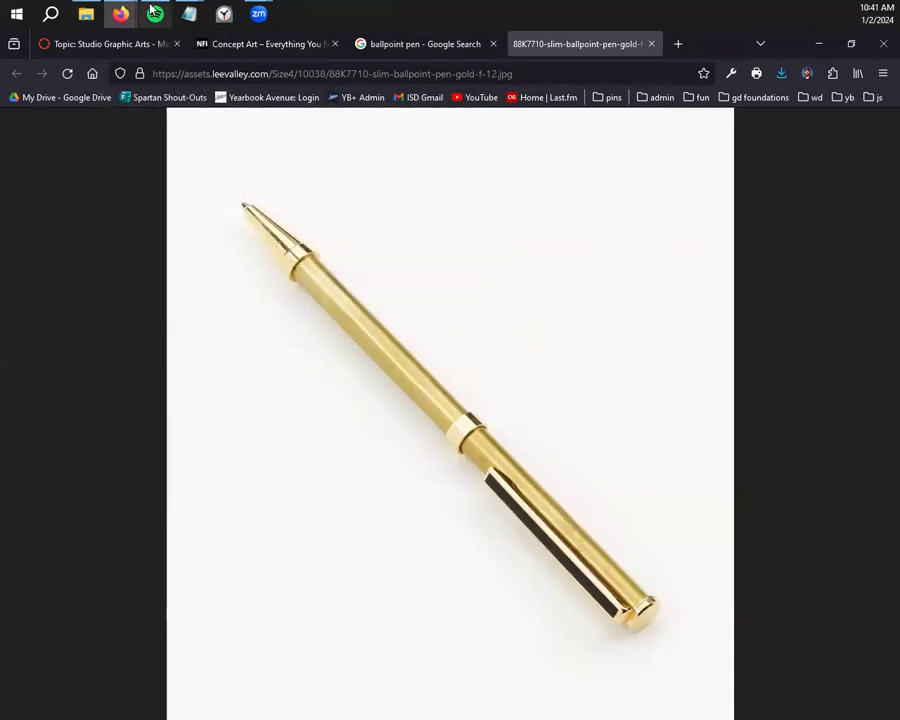
click(17, 14)
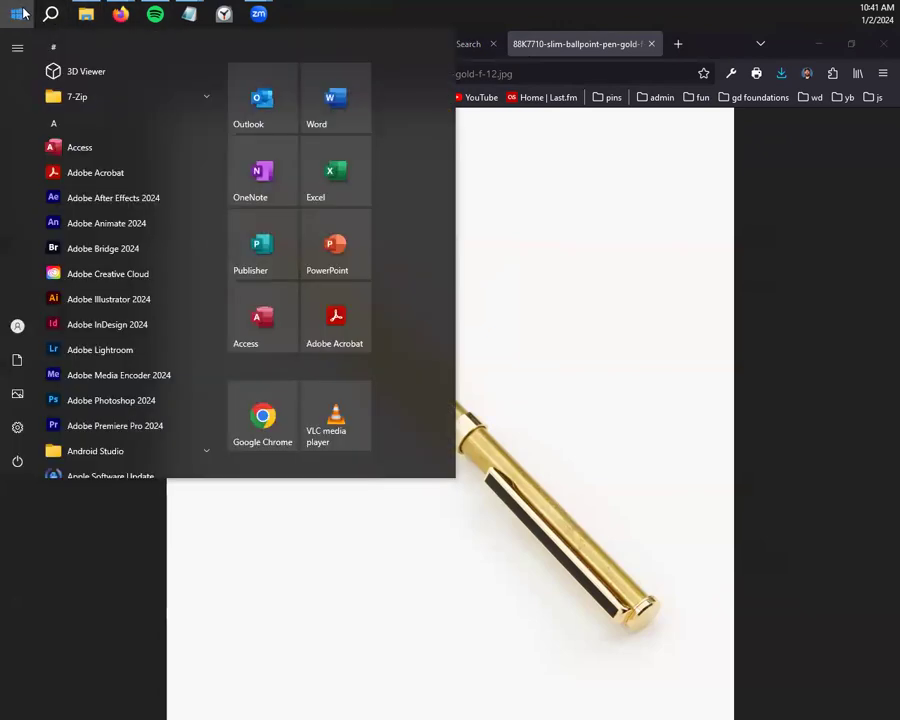
click(113, 401)
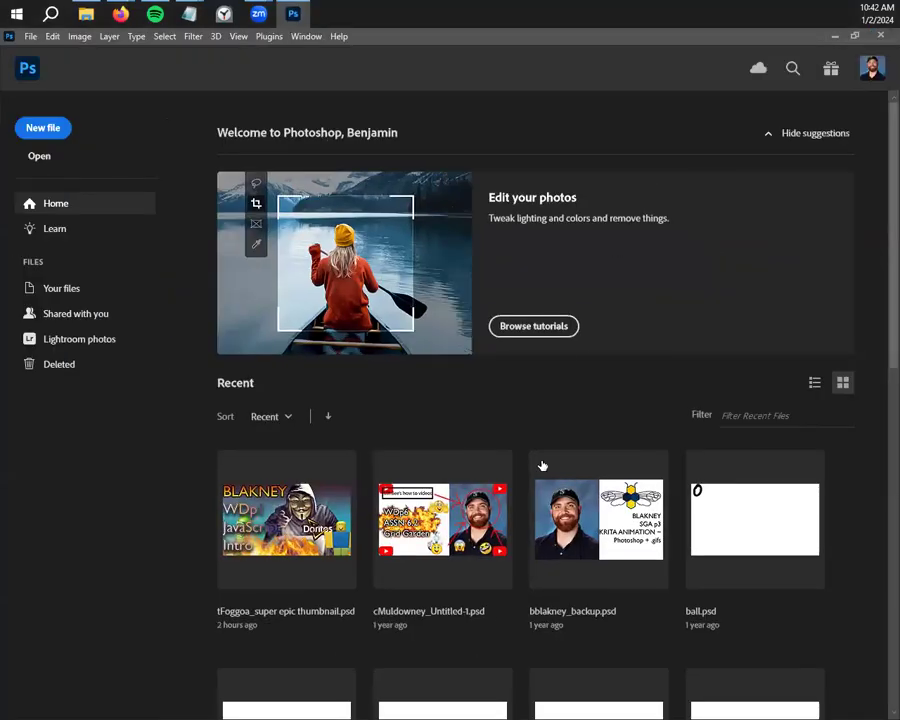
Create Untitled-1 from the Photo preset Default Photoshop Size, 7 x 5 in at 300 ppi
scroll(366, 458, down, 7)
scroll(485, 467, up, 8)
click(43, 122)
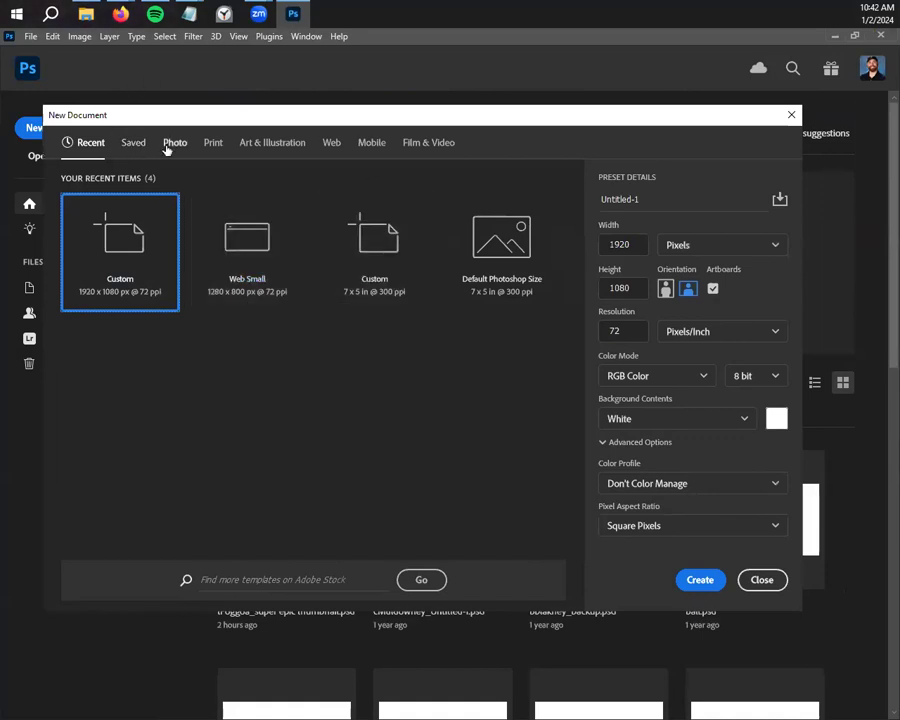
click(170, 143)
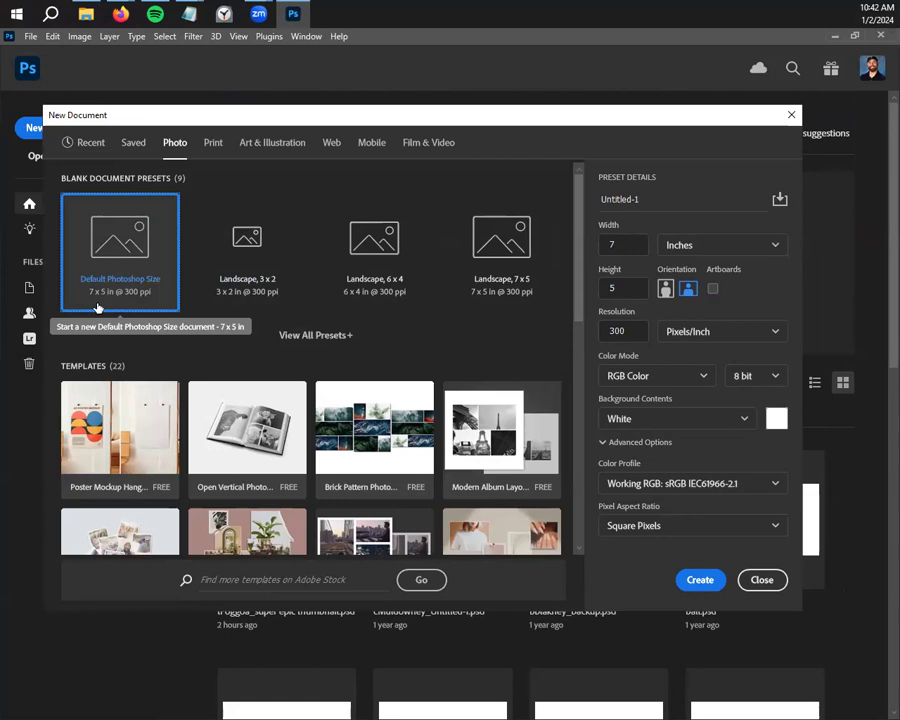
click(656, 200)
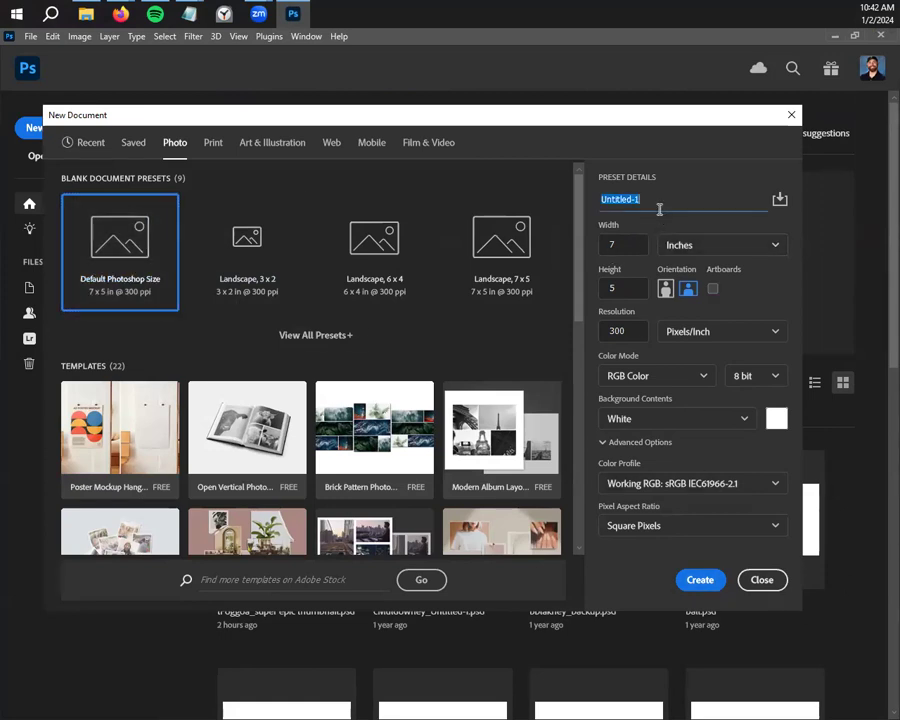
click(699, 581)
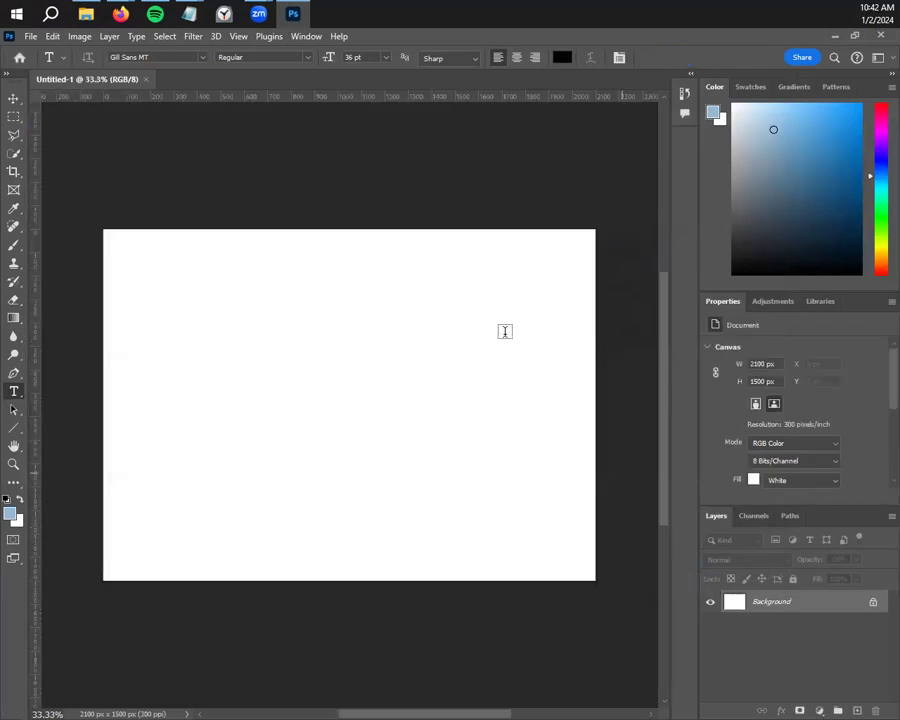
Use File > Save As to store the document as photobash1.psd under s1 > 3sga > photobash
click(32, 38)
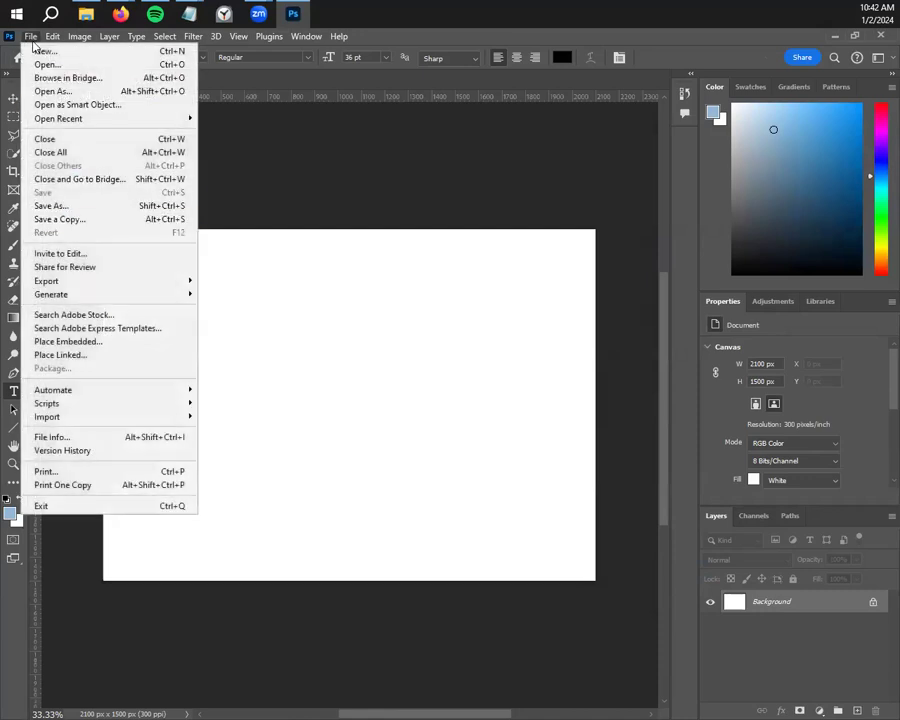
click(55, 205)
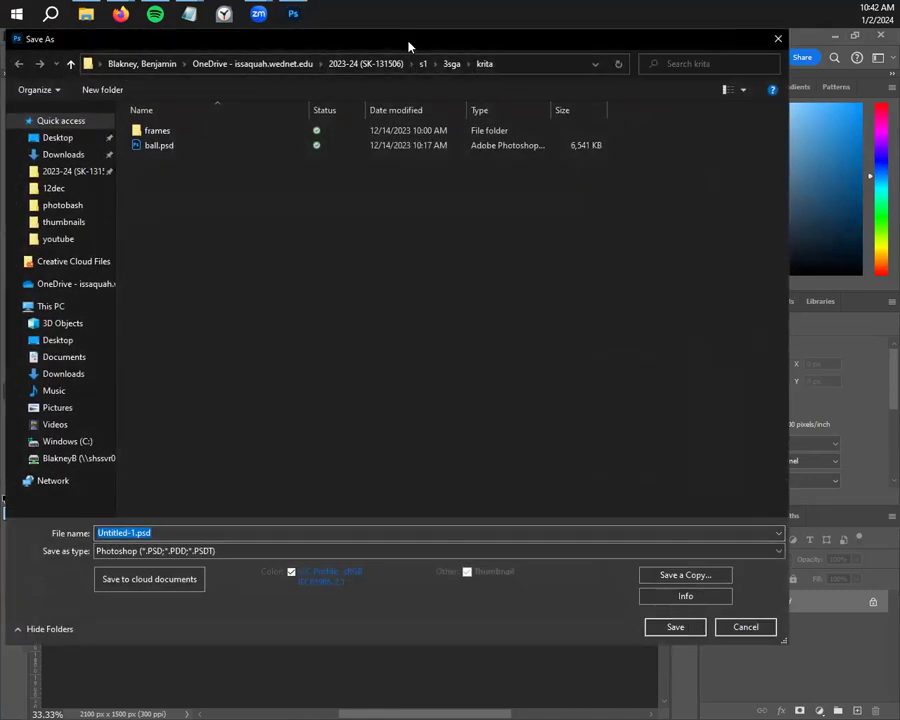
click(422, 83)
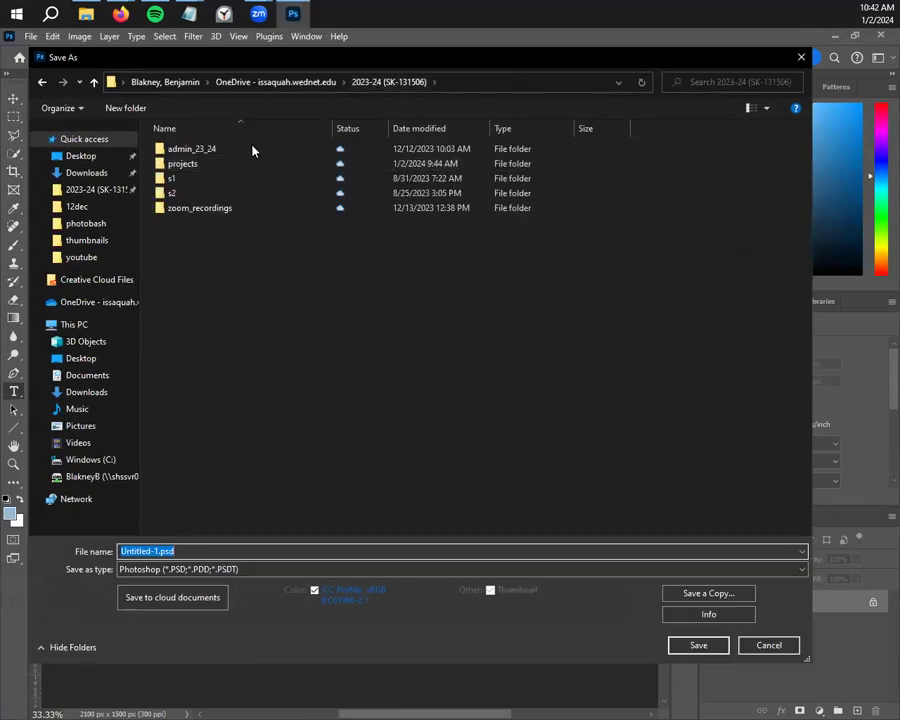
double_click(209, 178)
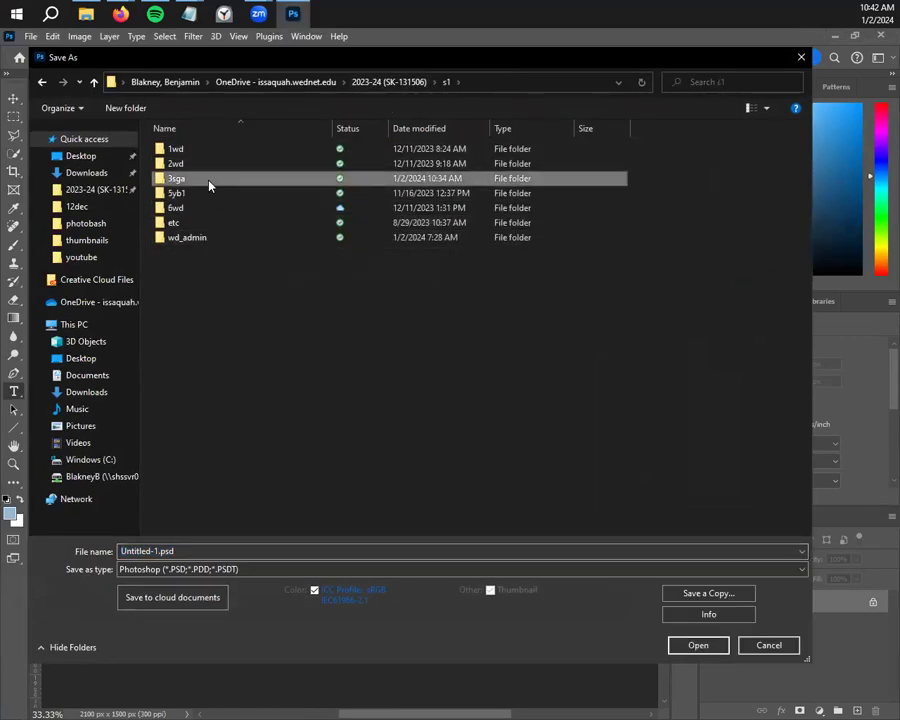
double_click(207, 178)
double_click(209, 195)
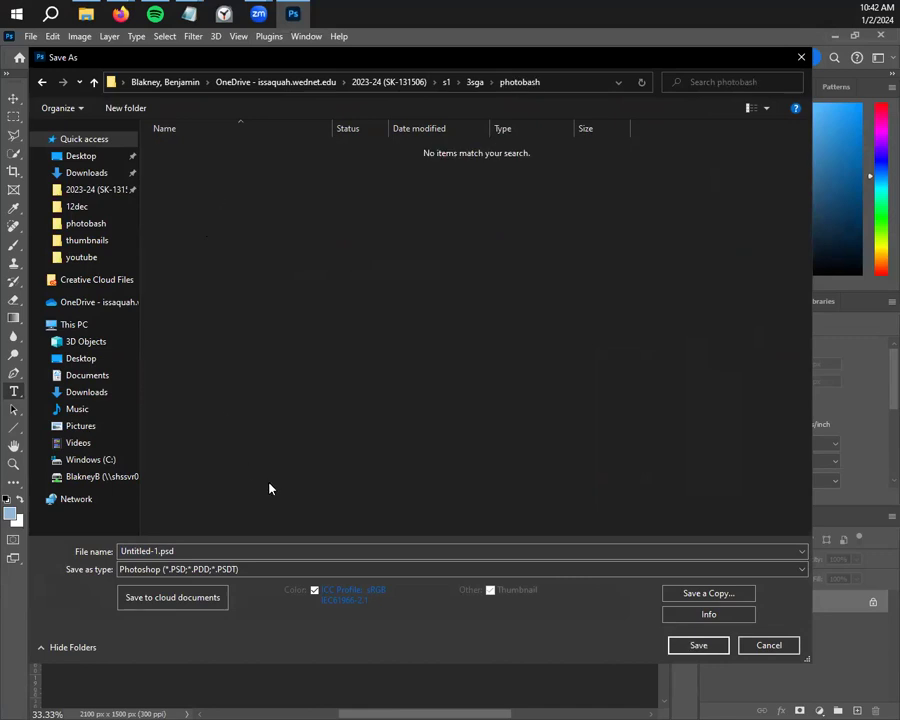
click(312, 553)
text(phot)
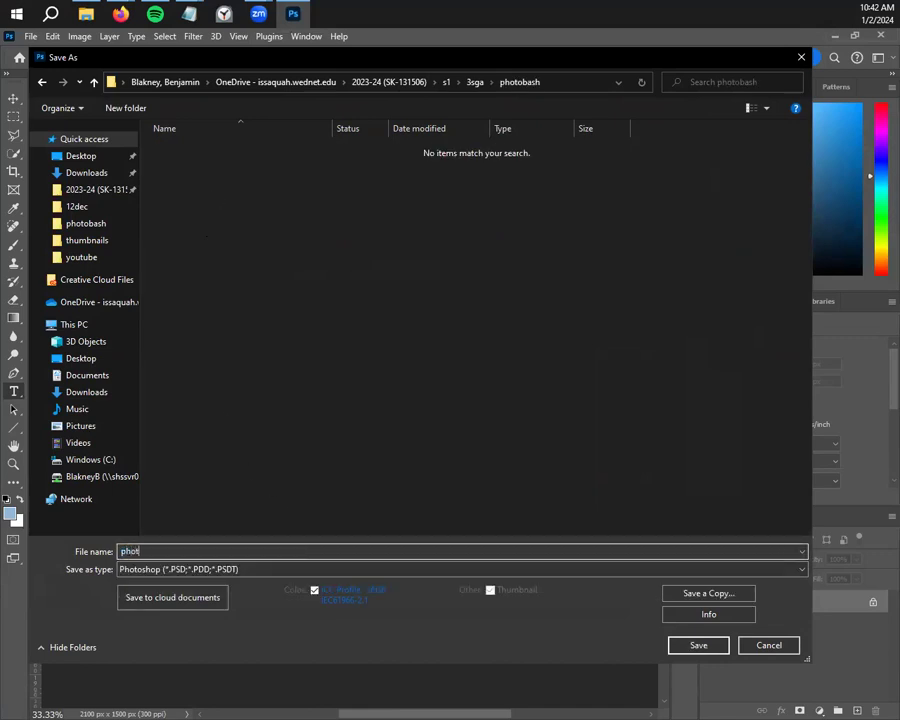
text(obash1)
key(Return)
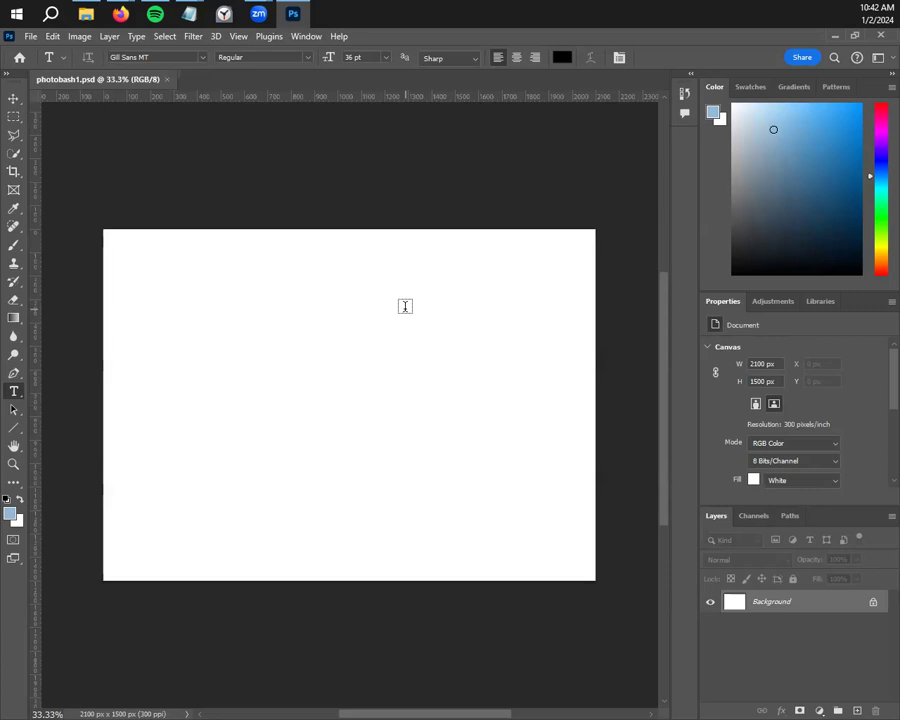
Bring up the photobash folder and drag moon1.jpg onto the Photoshop canvas
click(13, 98)
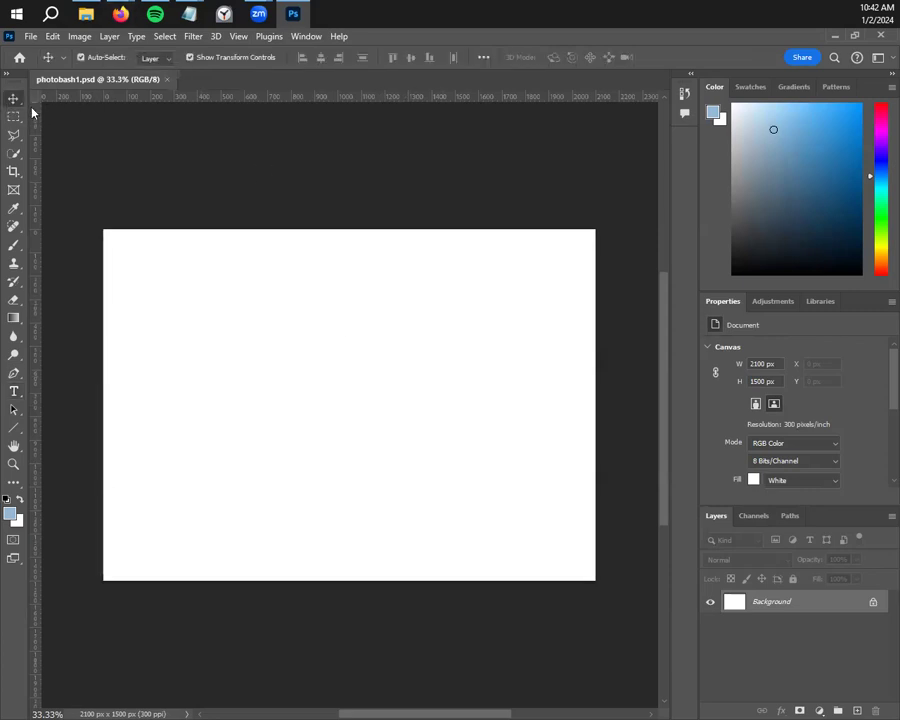
click(54, 16)
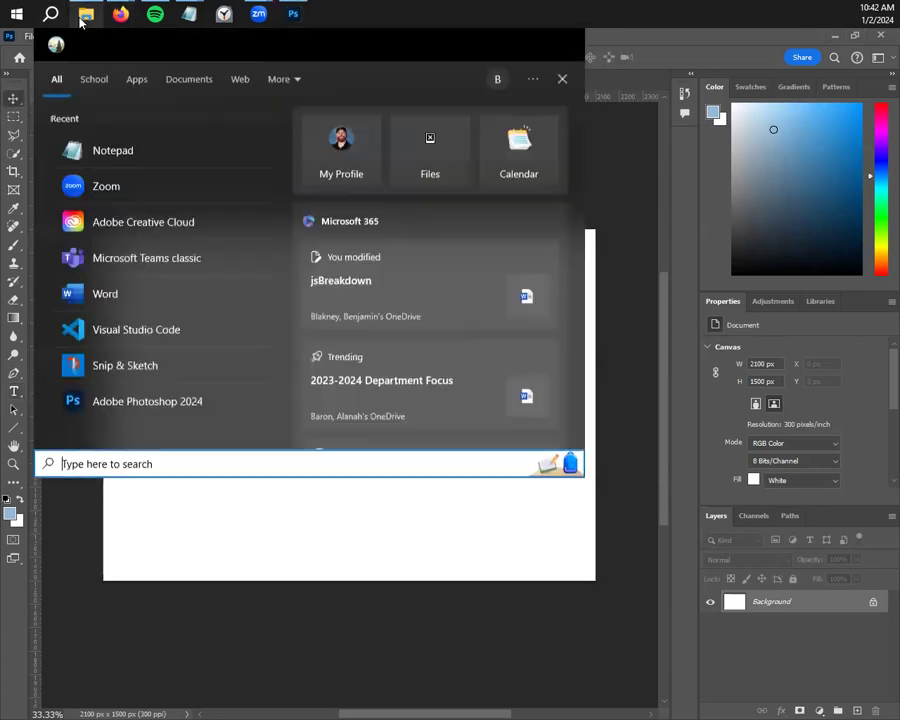
click(84, 15)
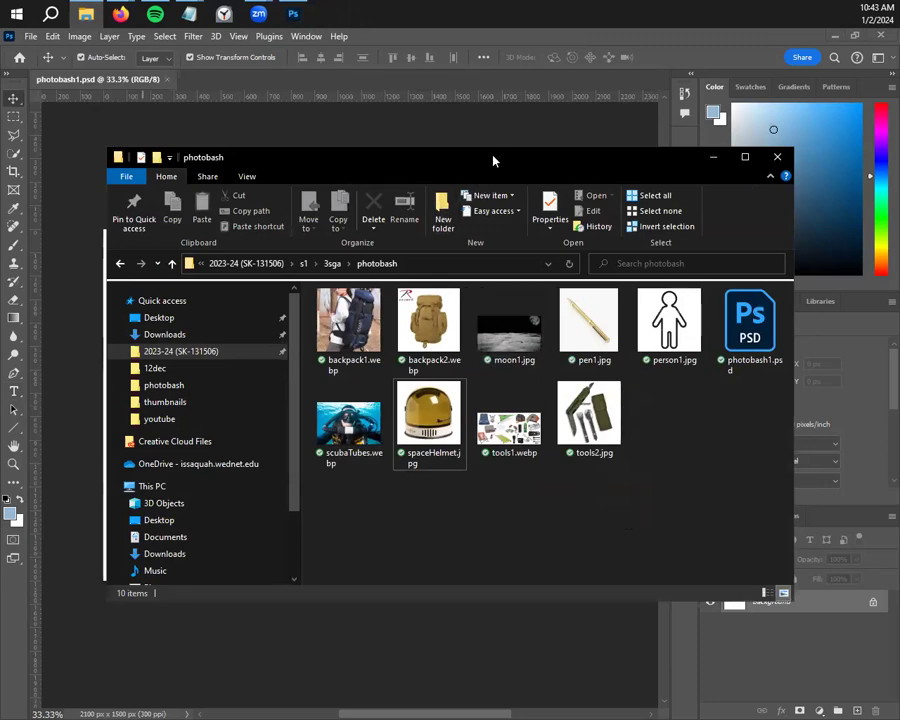
drag(496, 165, 675, 375)
drag(661, 525, 408, 311)
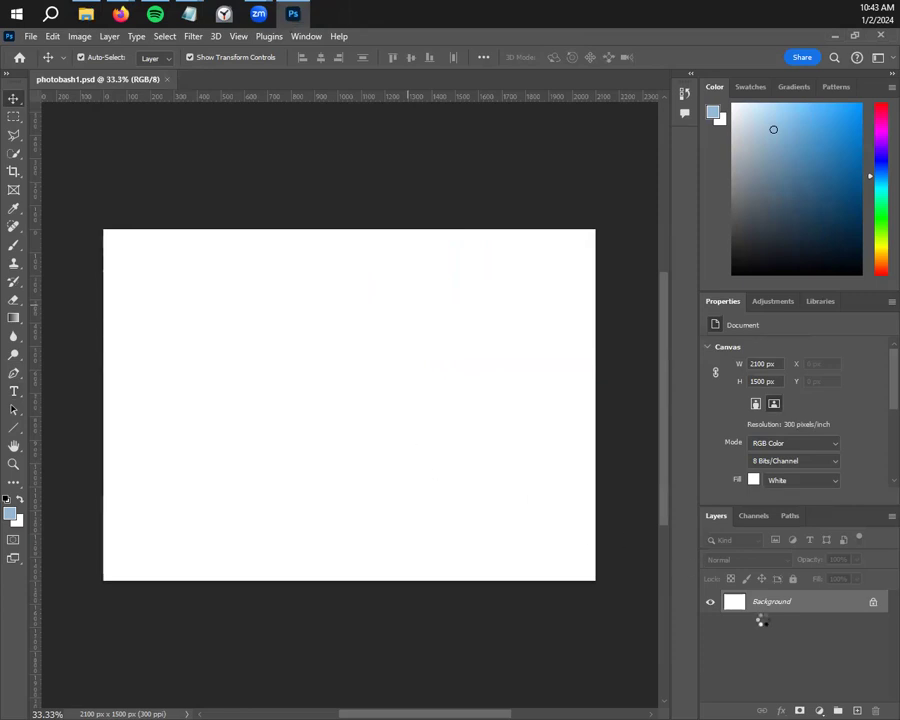
Scale the moon image to about 370% and stretch it to fill the canvas, then commit
drag(395, 437, 304, 356)
drag(345, 385, 599, 599)
drag(504, 506, 442, 524)
drag(603, 528, 392, 462)
drag(366, 649, 428, 653)
drag(372, 552, 378, 580)
key(Return)
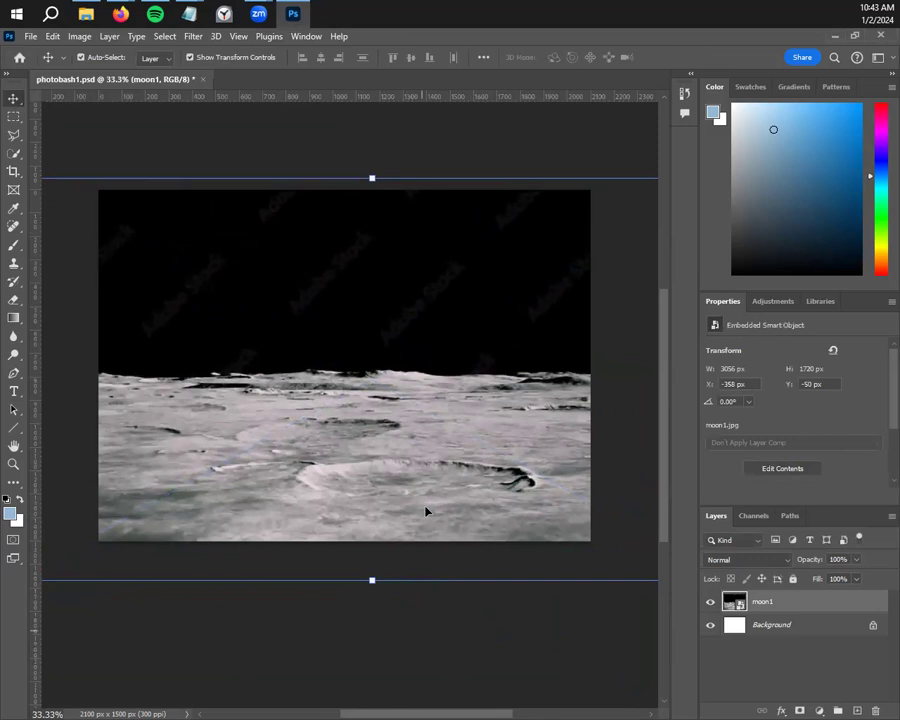
click(416, 613)
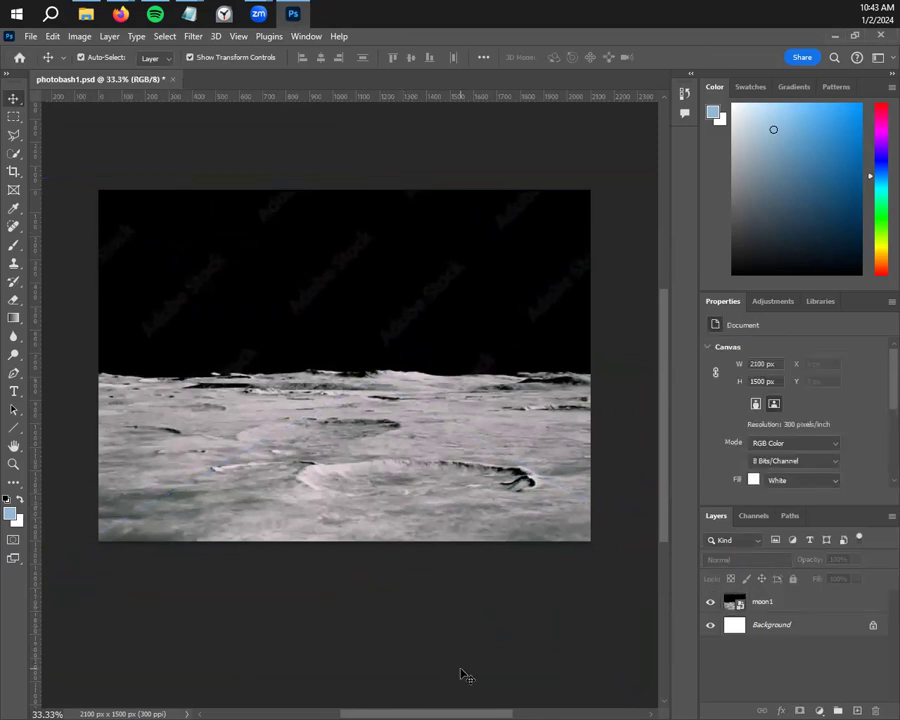
Drag person1.jpg onto the canvas above moon1 and centre it on the moon surface
click(86, 14)
drag(822, 566, 360, 285)
drag(363, 385, 417, 430)
drag(398, 420, 415, 447)
scroll(404, 444, up, 3)
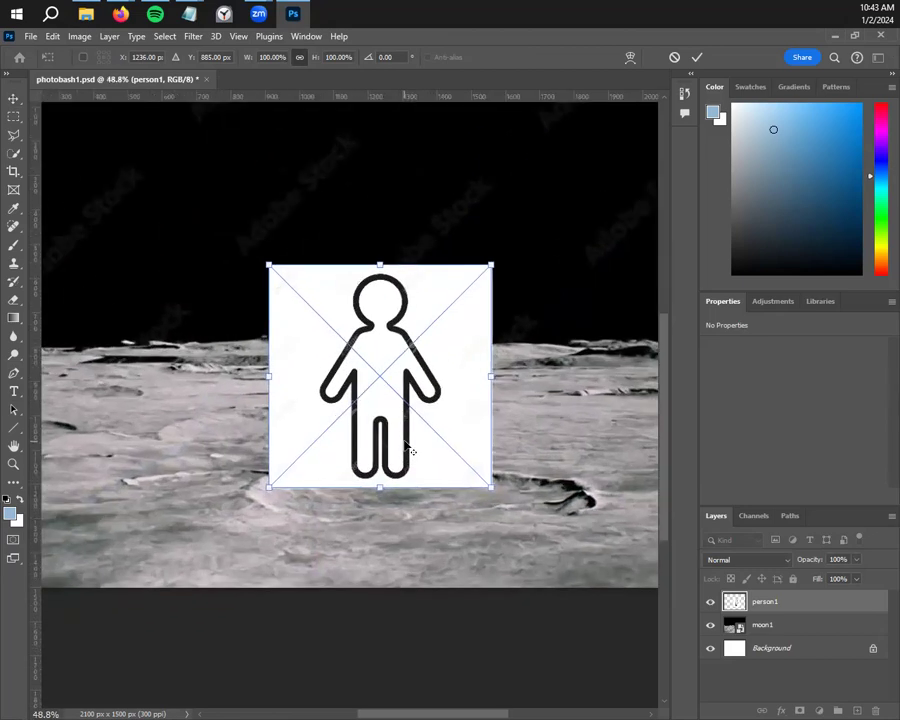
drag(425, 551, 456, 545)
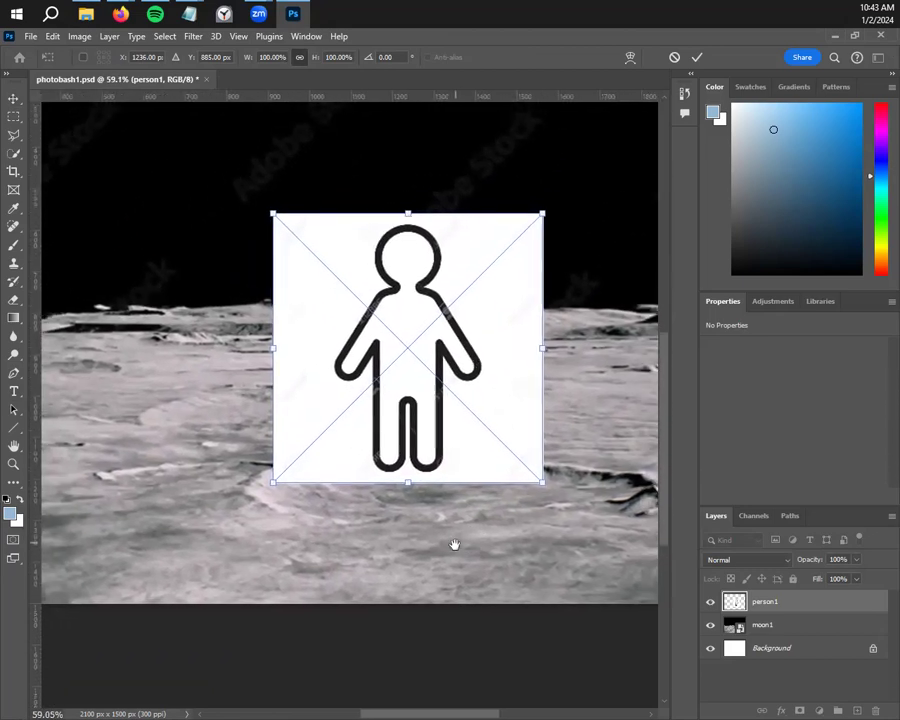
mouse_move(468, 444)
mouse_down()
mouse_move(426, 442)
mouse_move(460, 454)
mouse_up()
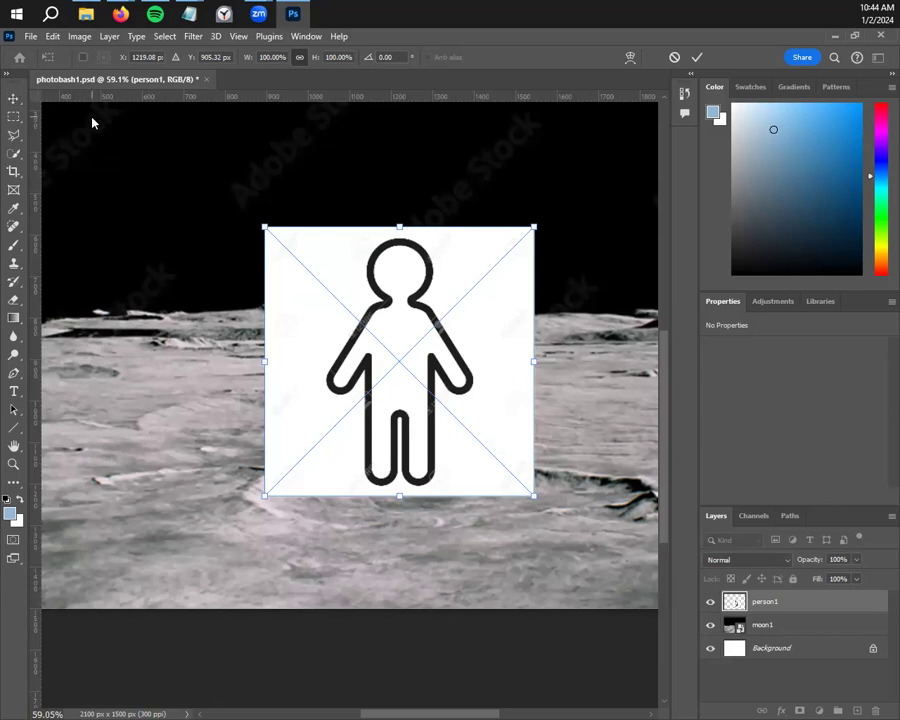
mouse_move(19, 156)
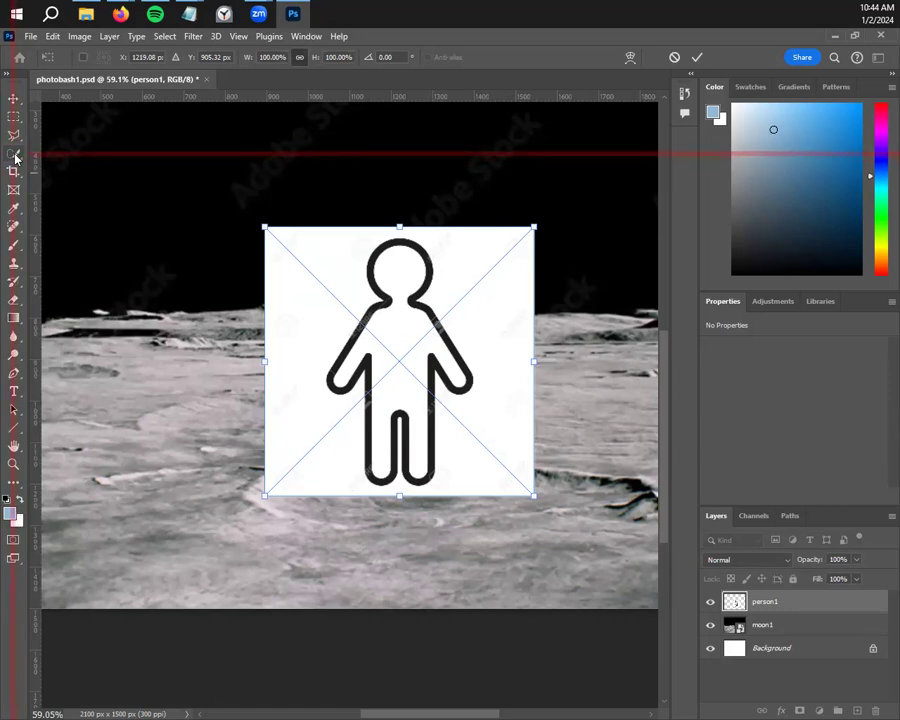
Switch to the Magic Wand and select the white background of the person1 image
click(14, 155)
right_click(14, 155)
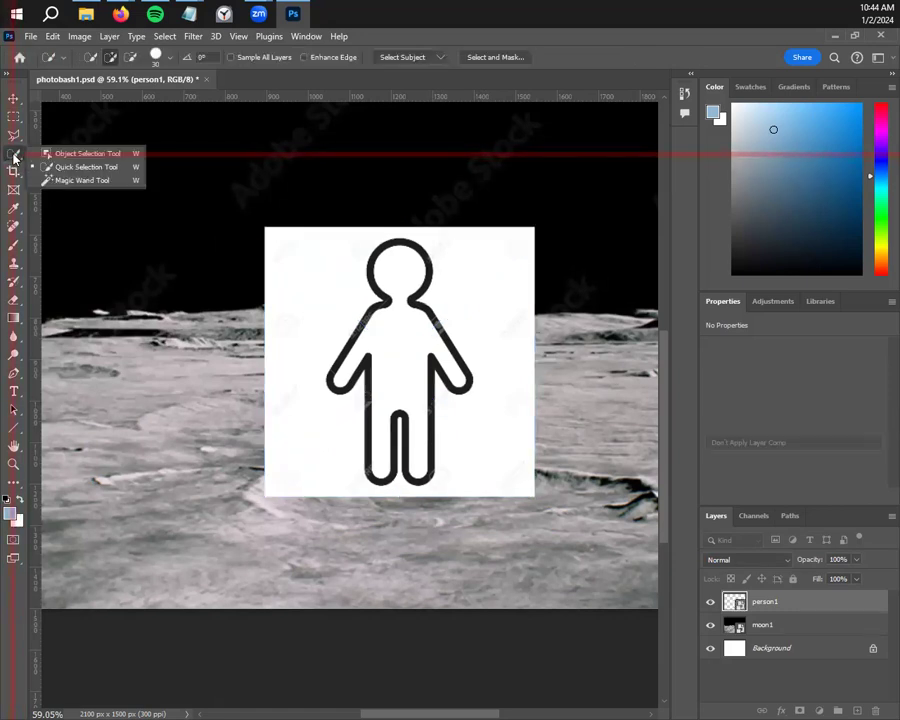
click(98, 183)
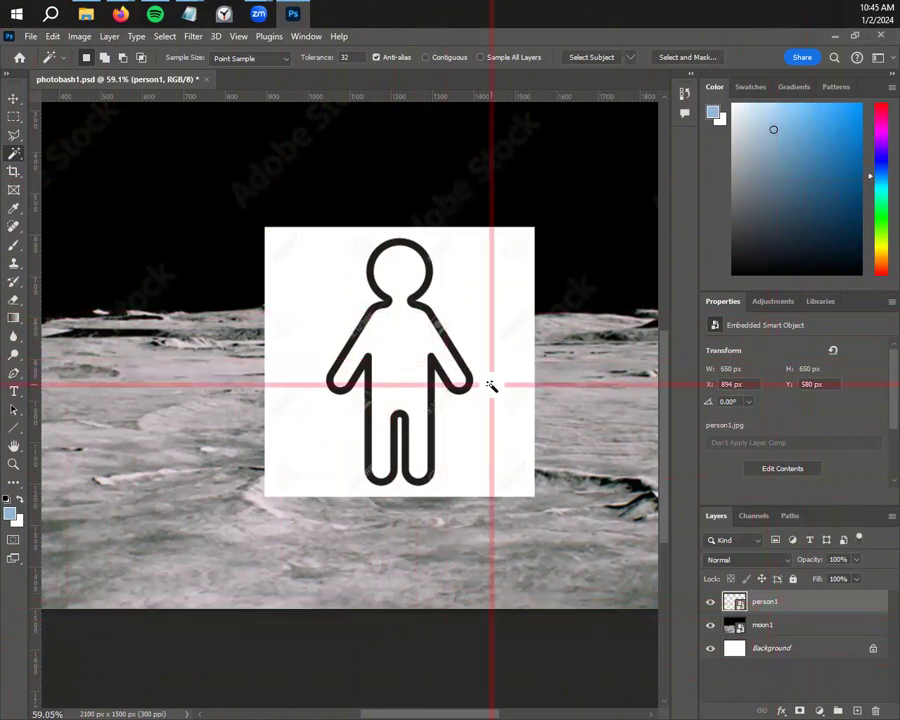
click(484, 296)
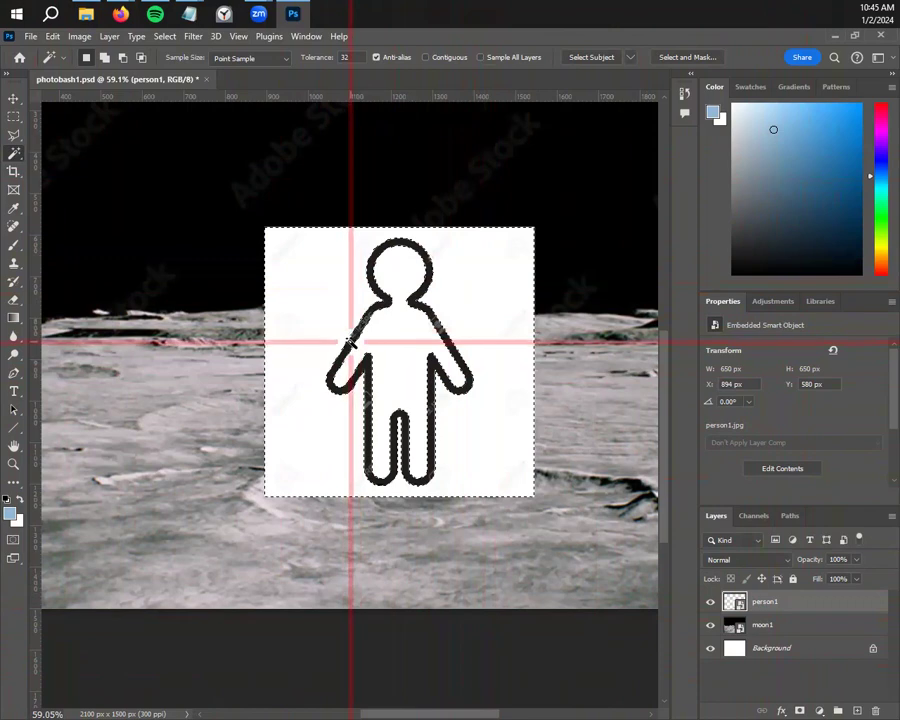
Zoom and pan around the figure to check the marching-ants selection outline
scroll(349, 342, up, 6)
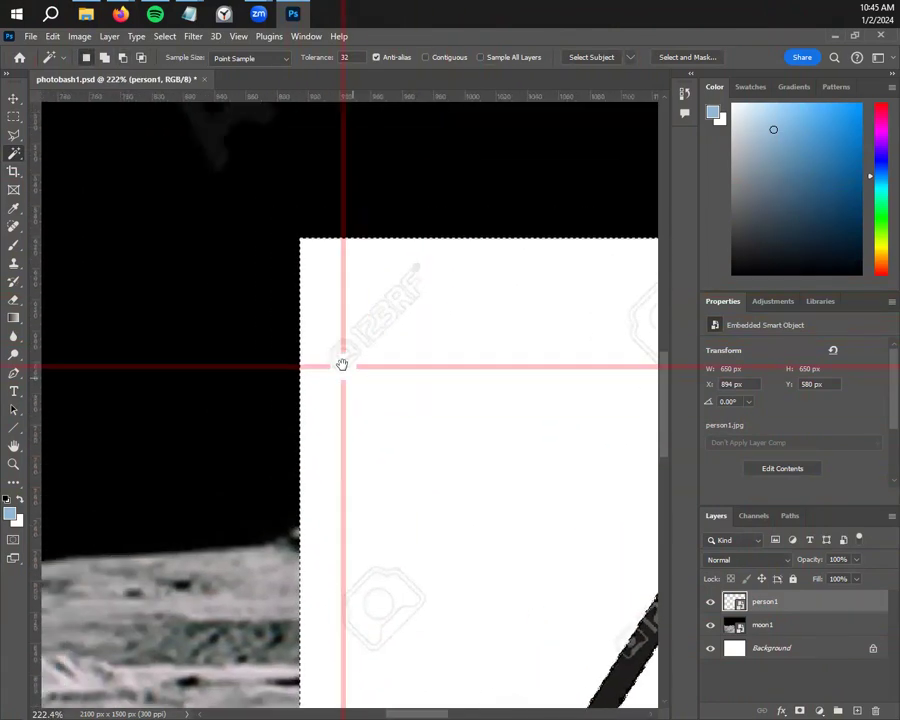
drag(342, 365, 404, 472)
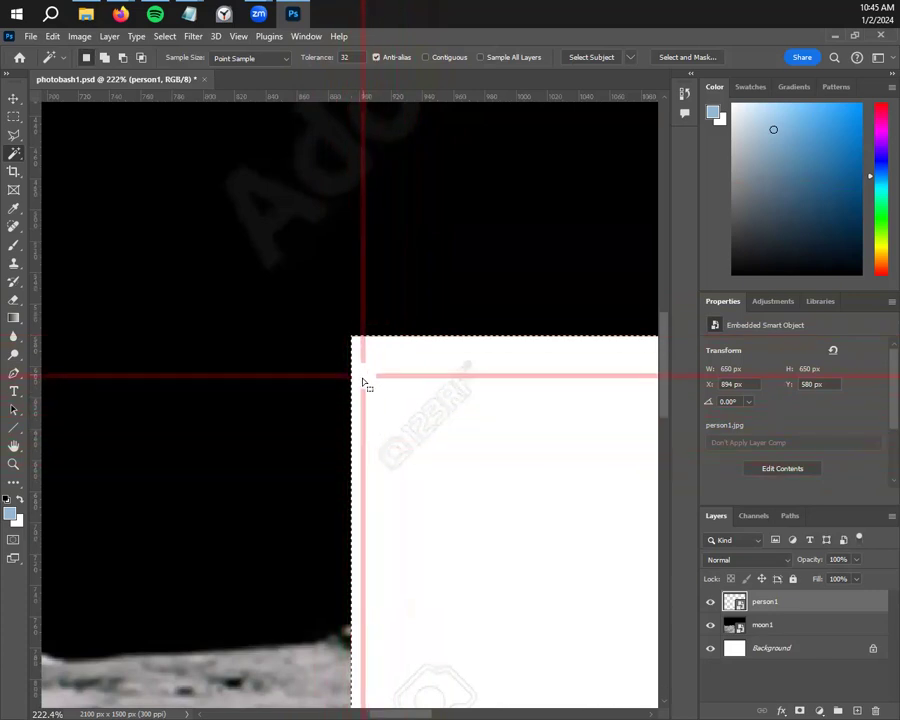
scroll(438, 428, down, 5)
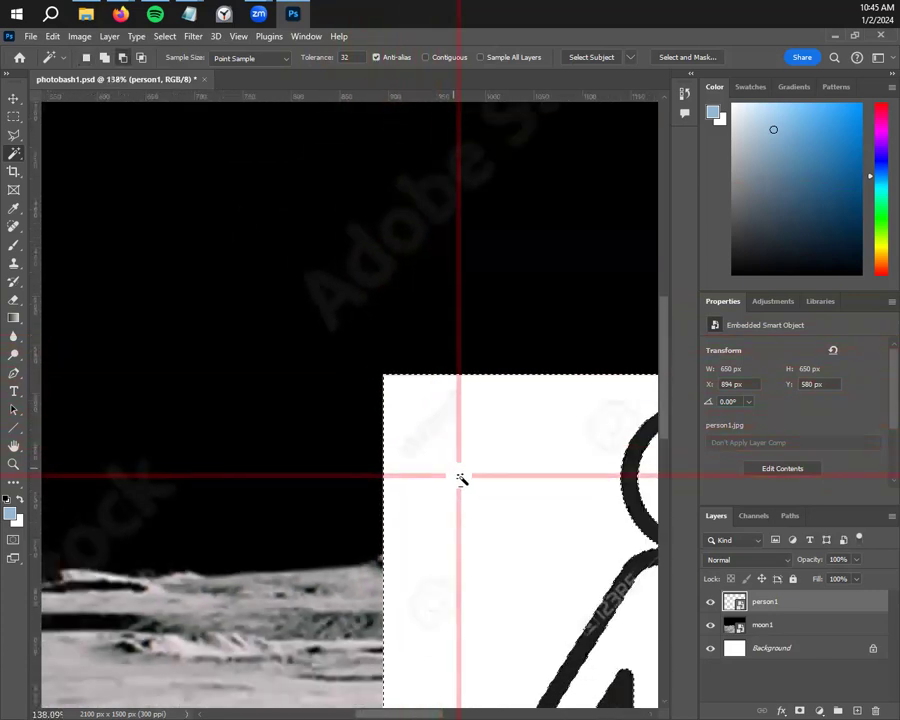
drag(521, 536, 380, 326)
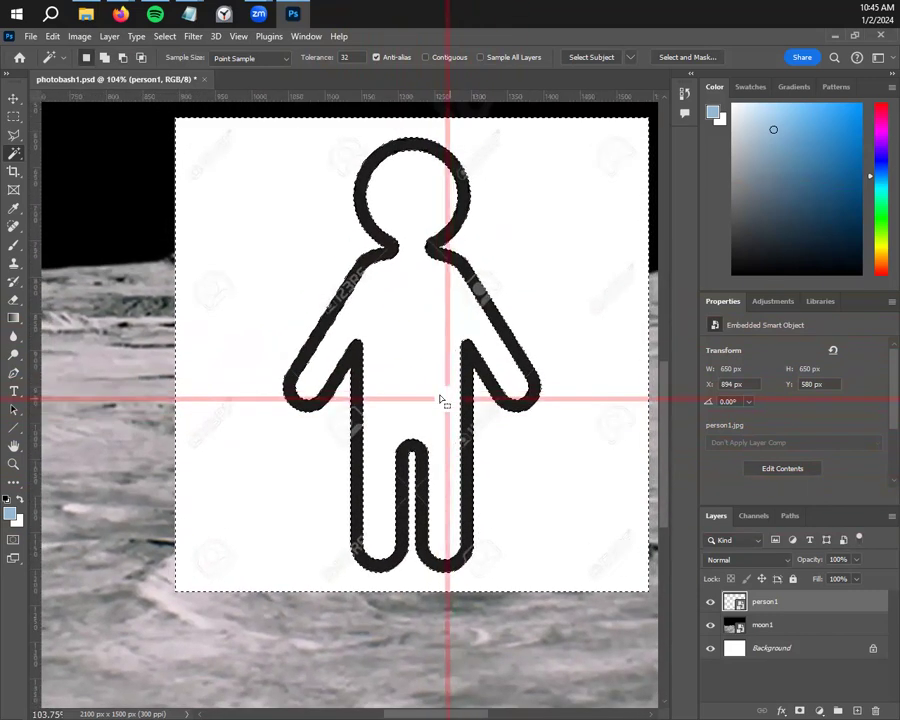
drag(427, 375, 442, 404)
click(14, 98)
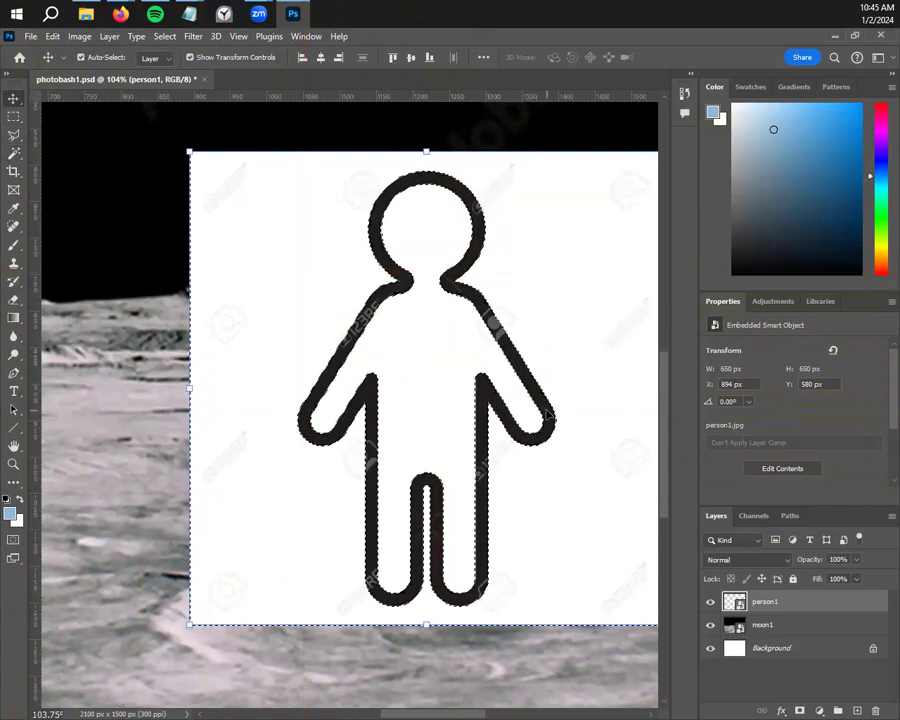
drag(536, 304, 486, 294)
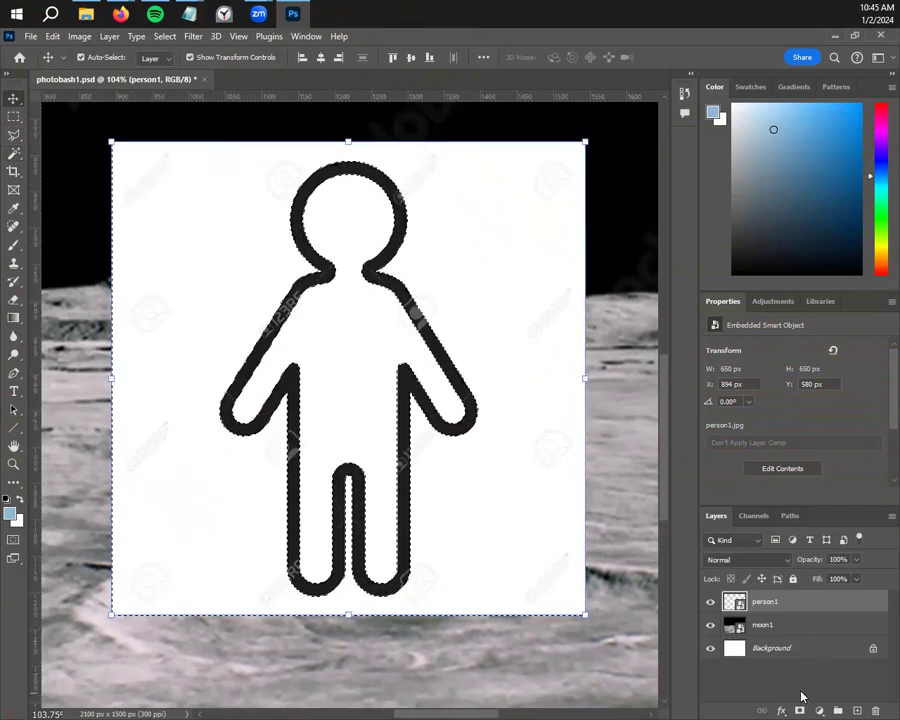
key(Delete)
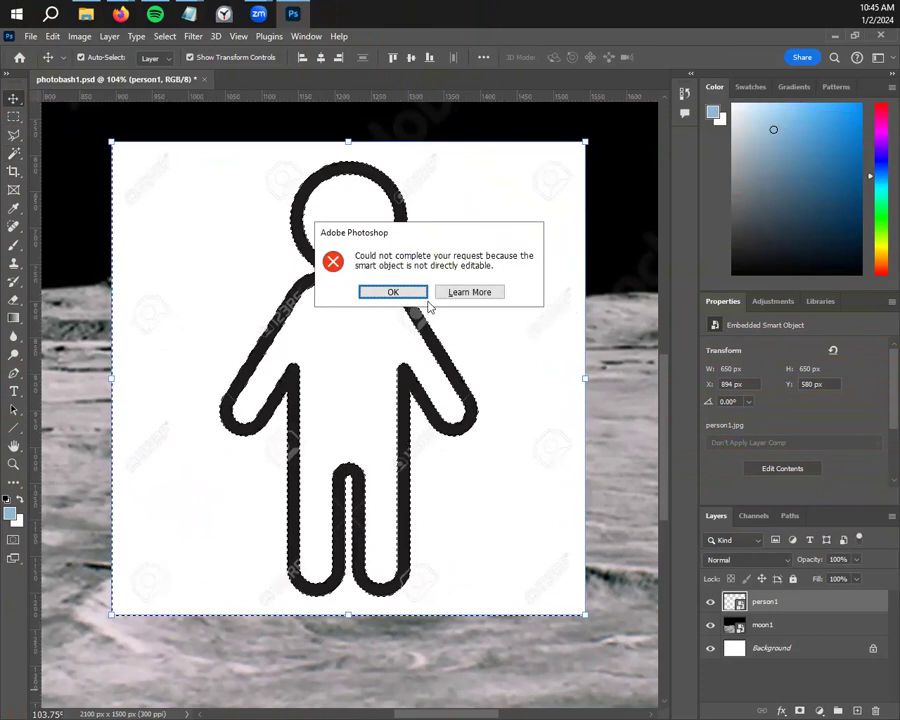
click(460, 293)
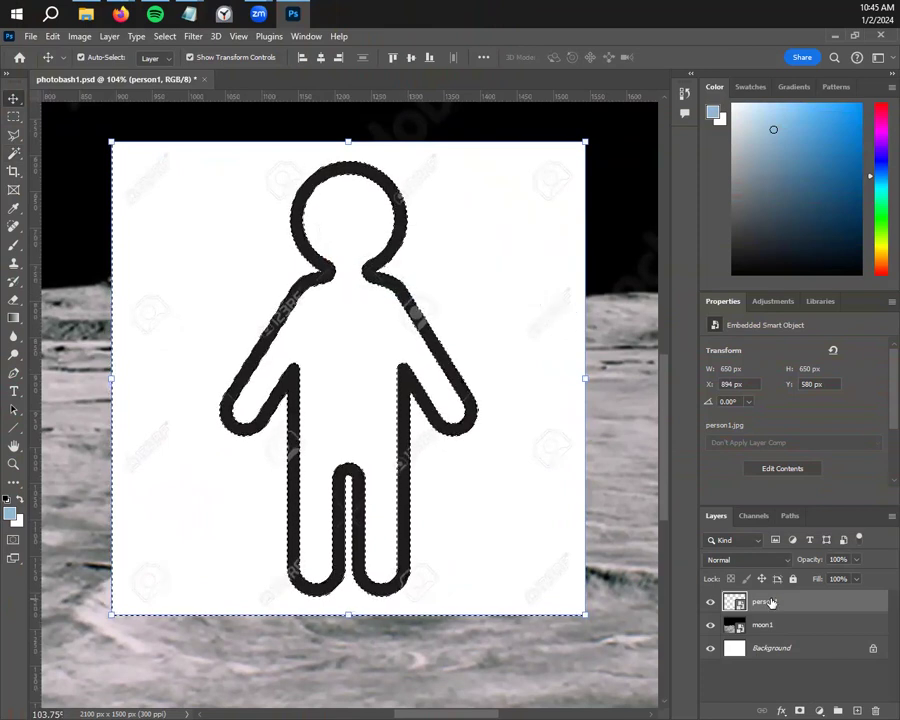
key(Delete)
key(Return)
key(Delete)
click(400, 292)
right_click(767, 600)
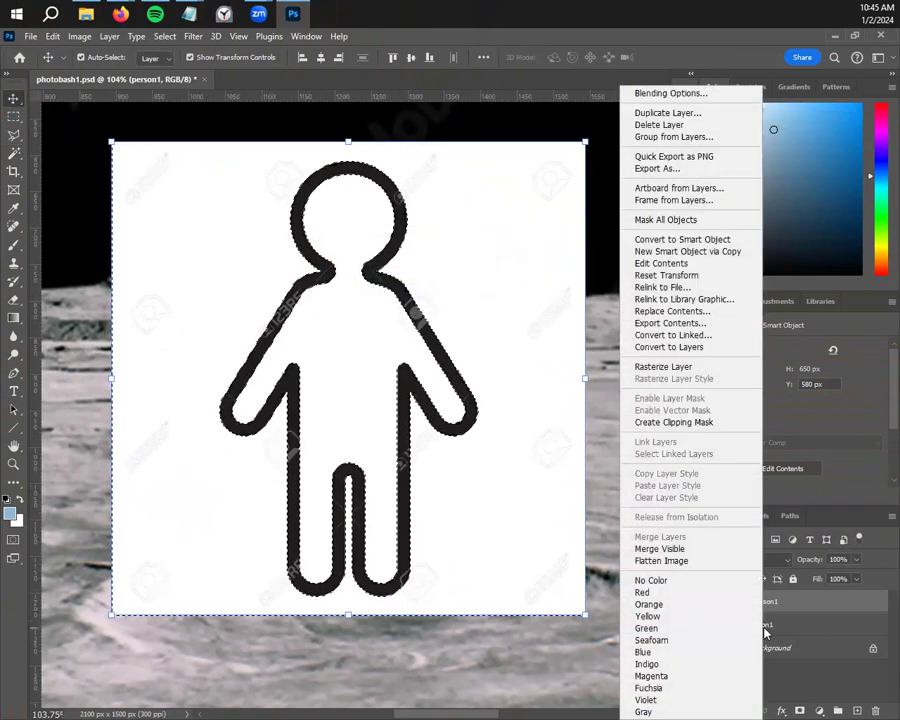
click(769, 609)
right_click(769, 609)
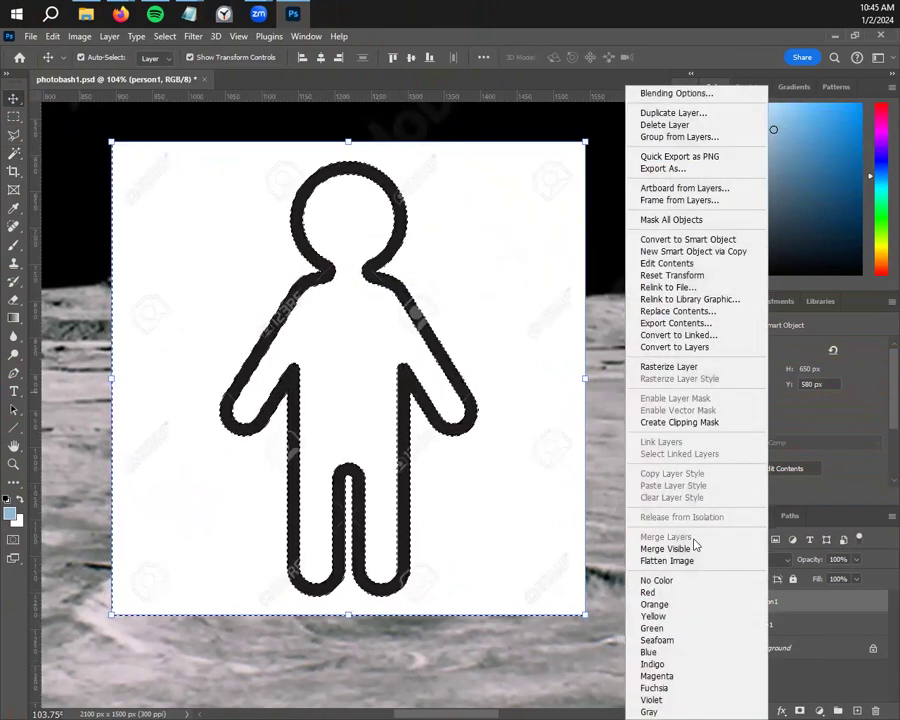
click(785, 366)
key(Delete)
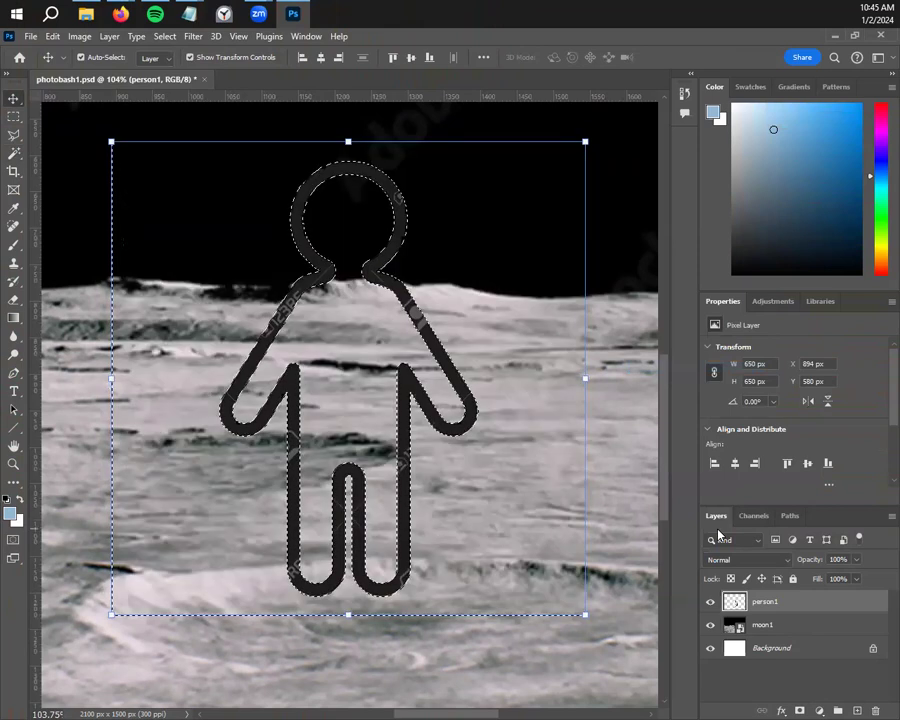
key(ctrl+z)
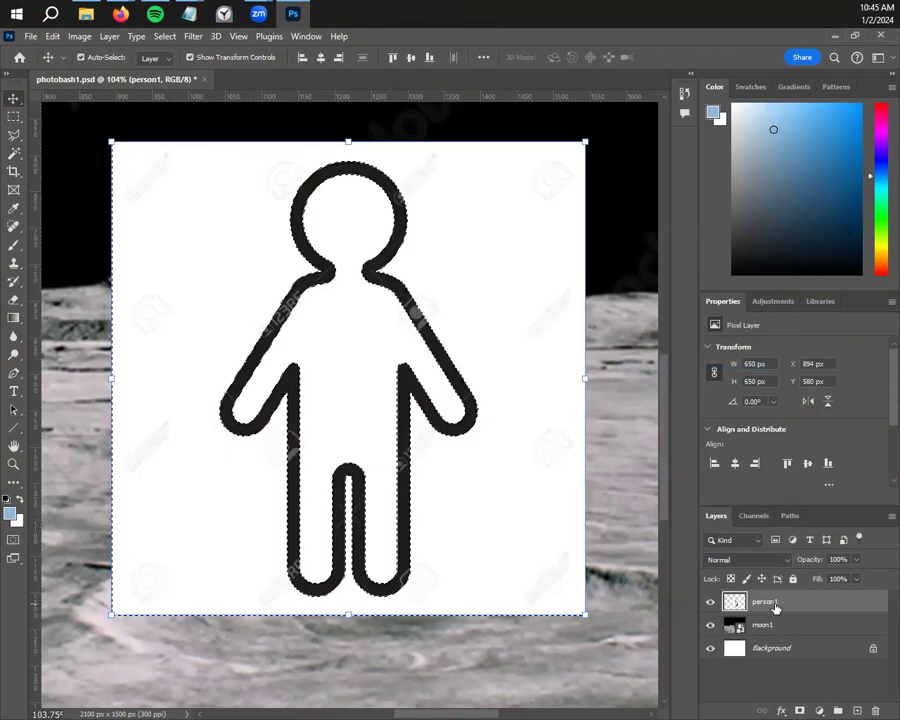
key(ctrl+z)
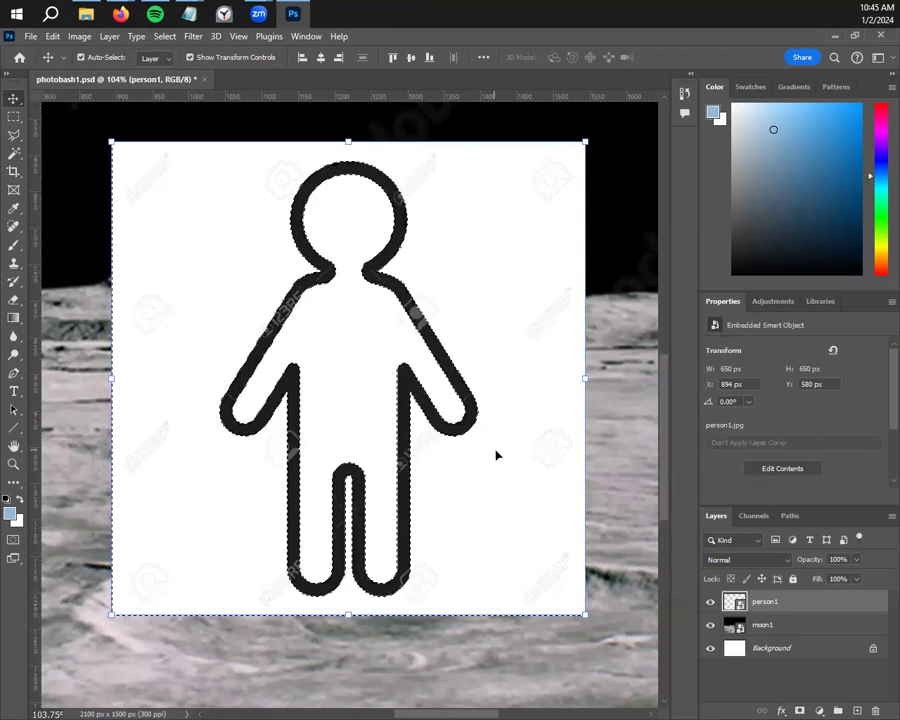
right_click(753, 610)
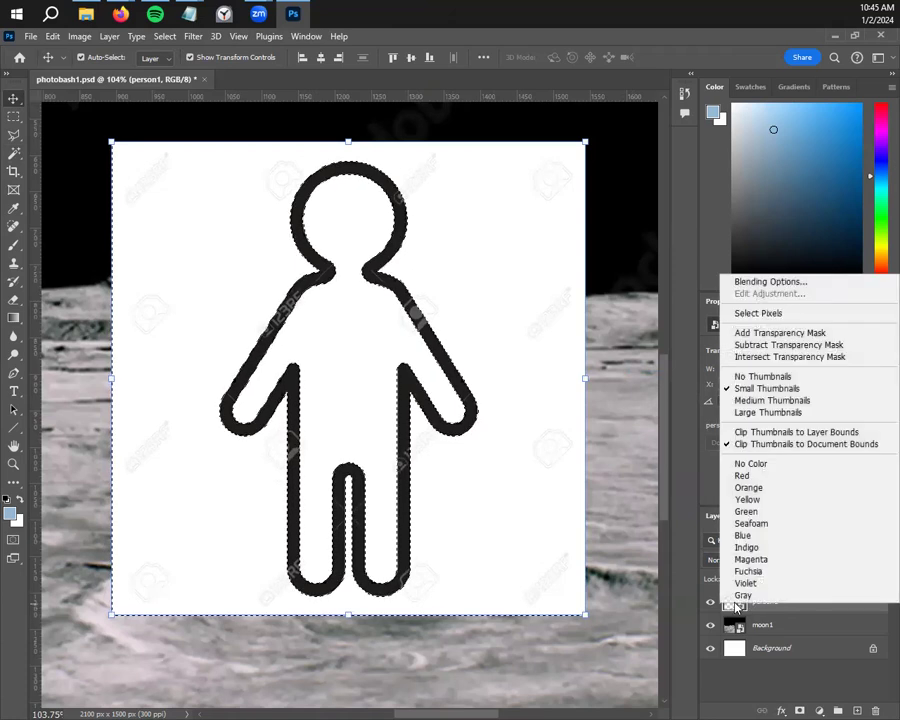
key(Escape)
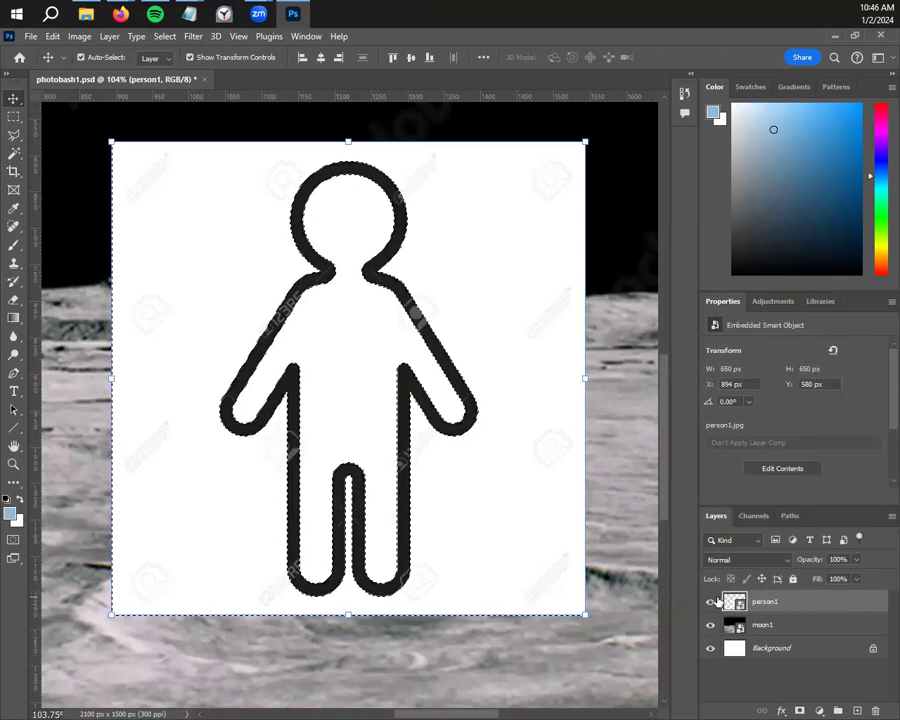
right_click(833, 599)
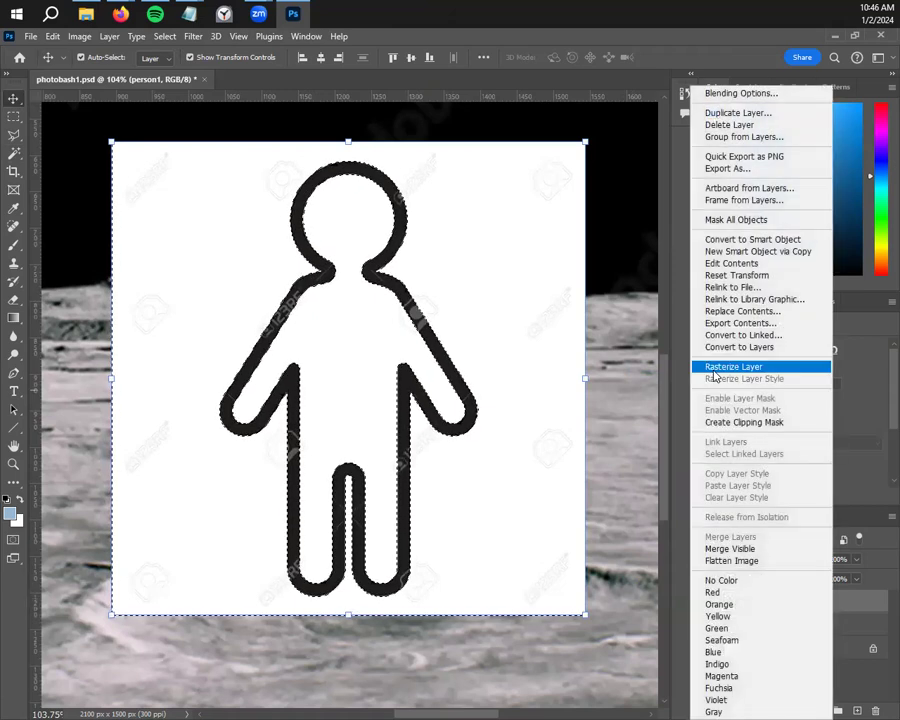
click(784, 368)
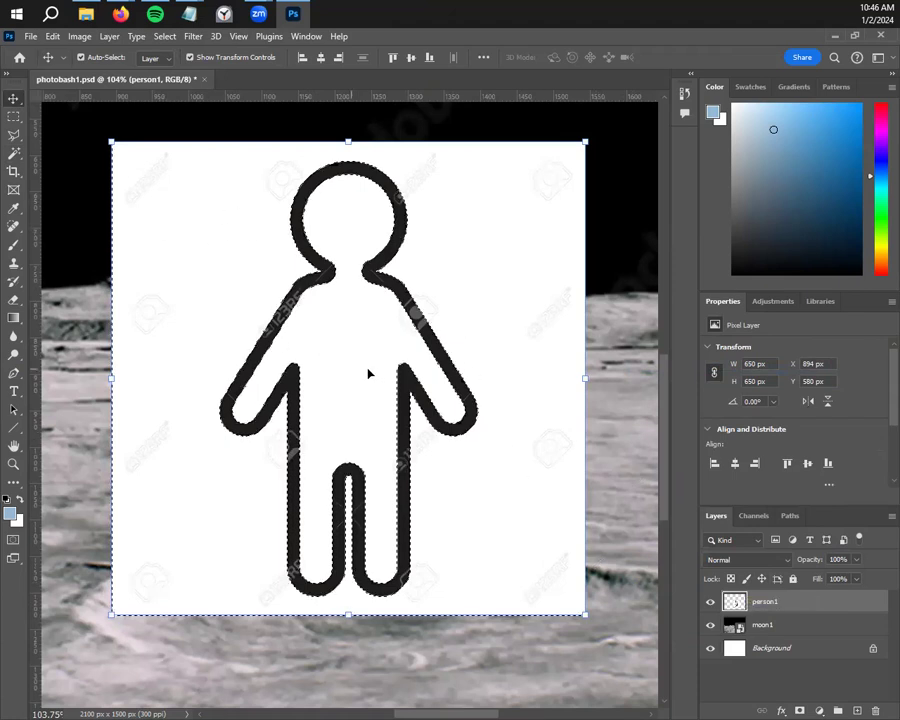
key(Delete)
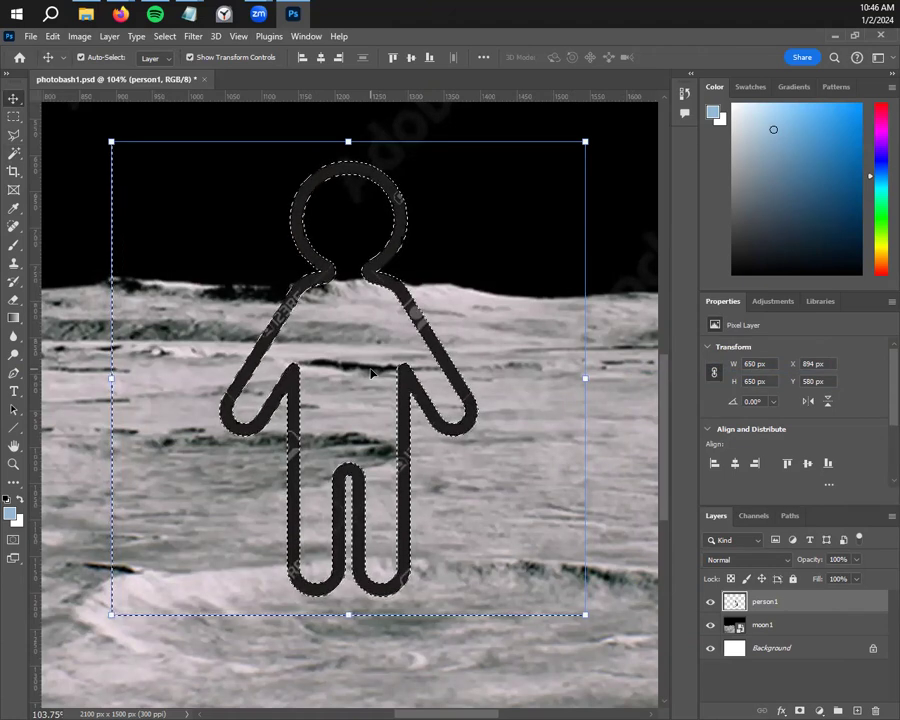
key(ctrl+z)
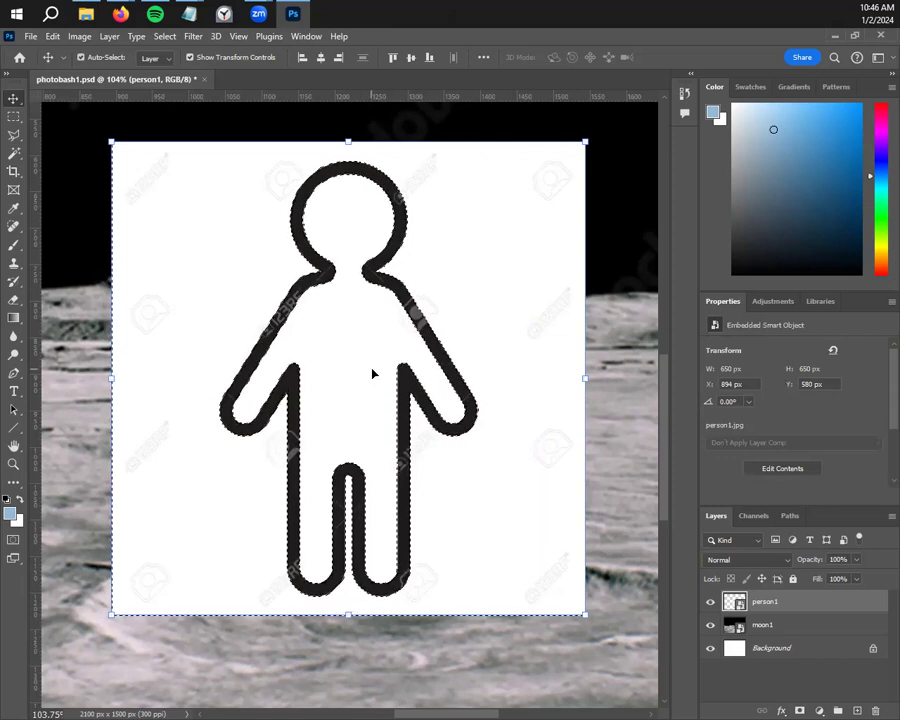
Add a layer mask to person1 from the selection and nudge the layer slightly up-left
click(799, 708)
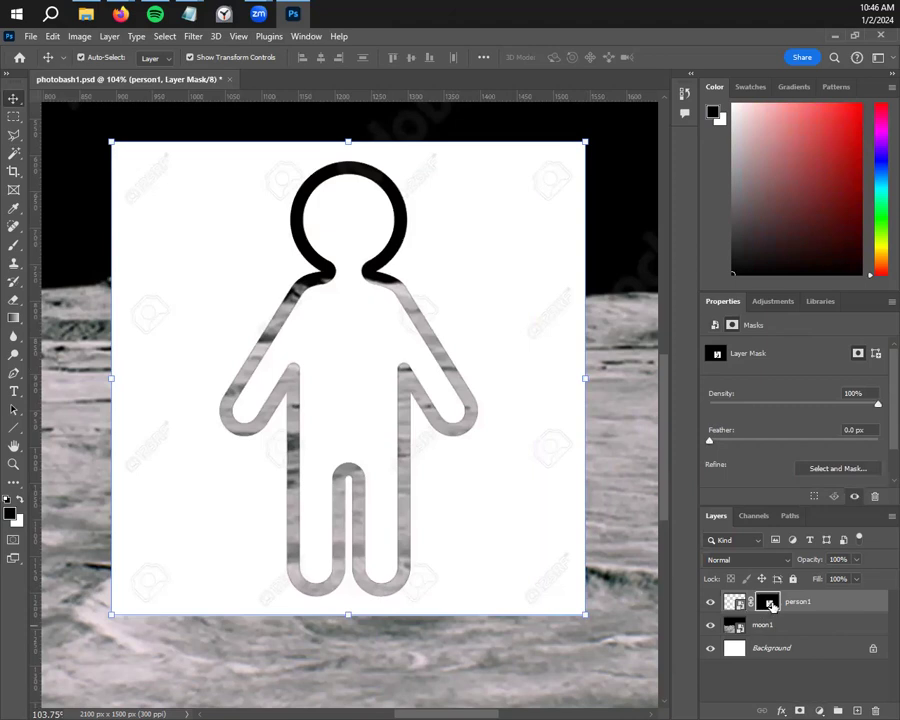
drag(350, 271, 378, 254)
drag(337, 301, 382, 373)
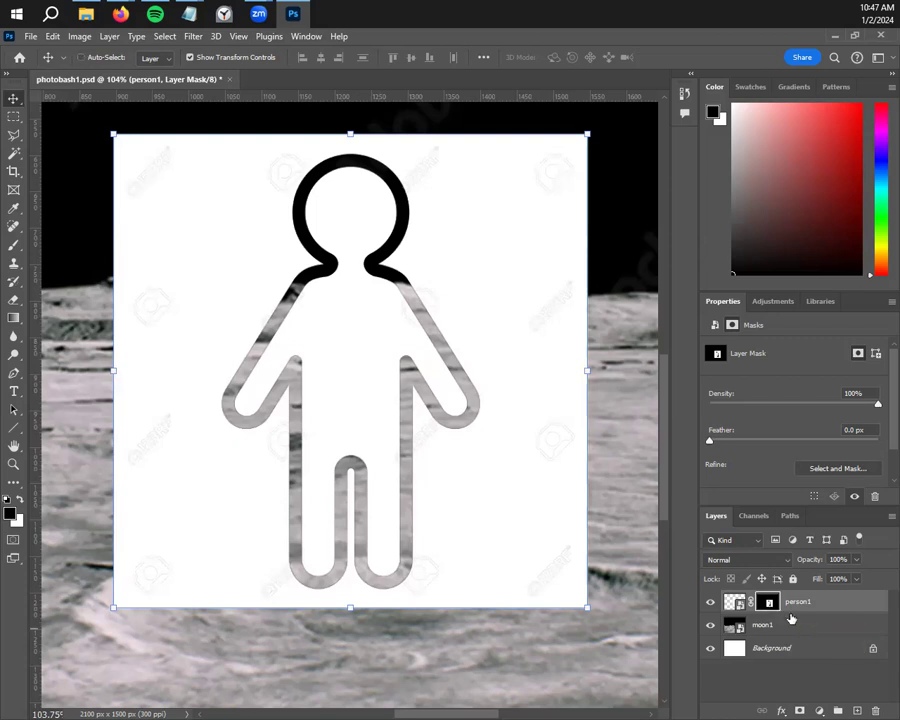
Invert person1's mask to reveal the moon, then move the stick figure down and right
key(ctrl+i)
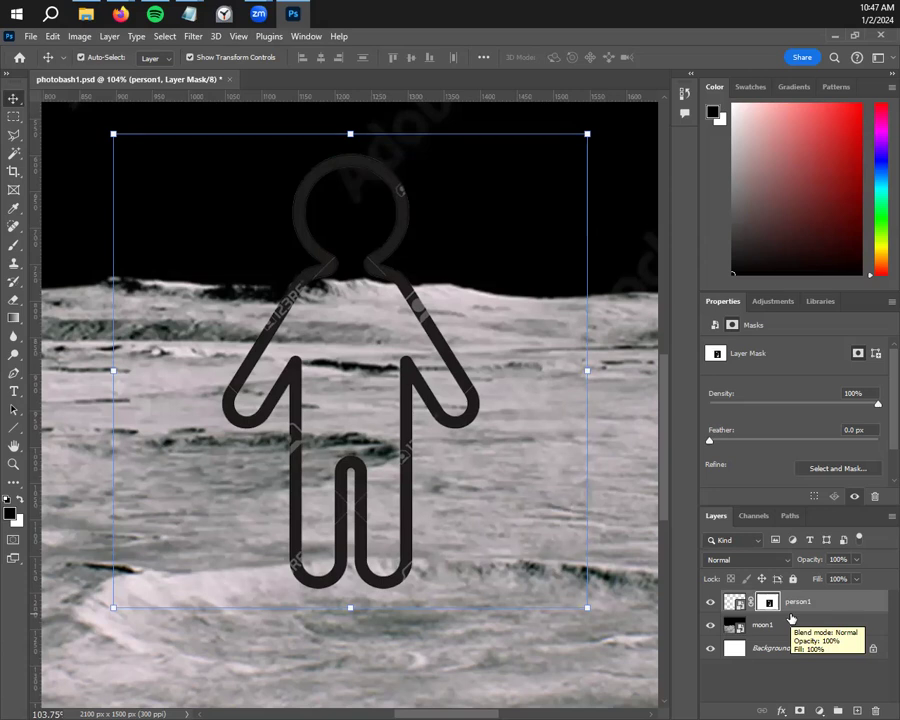
click(394, 271)
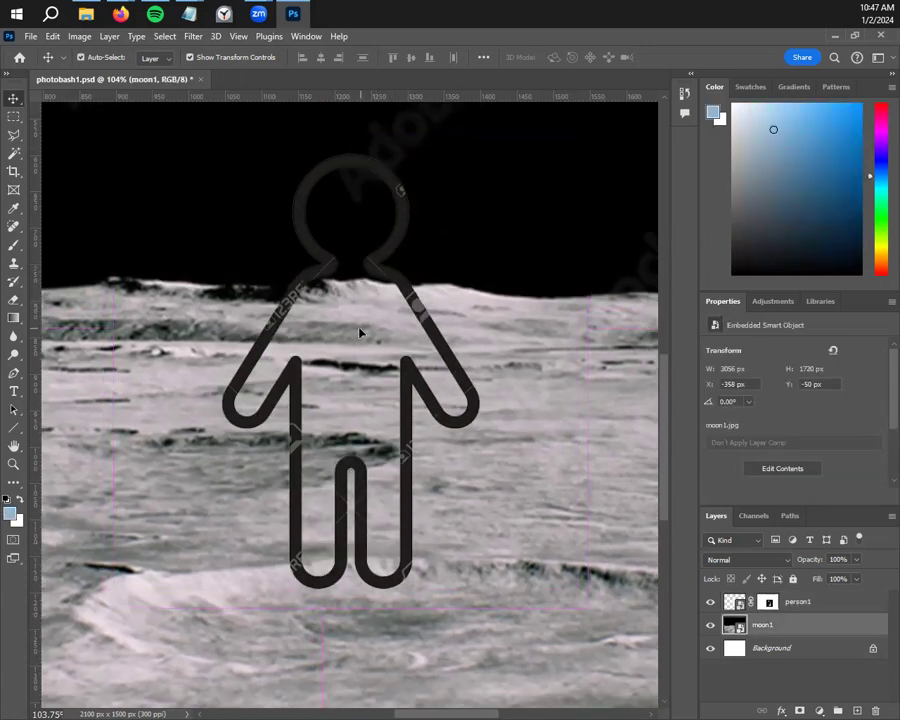
drag(443, 456, 537, 585)
scroll(481, 540, down, 2)
scroll(481, 554, down, 2)
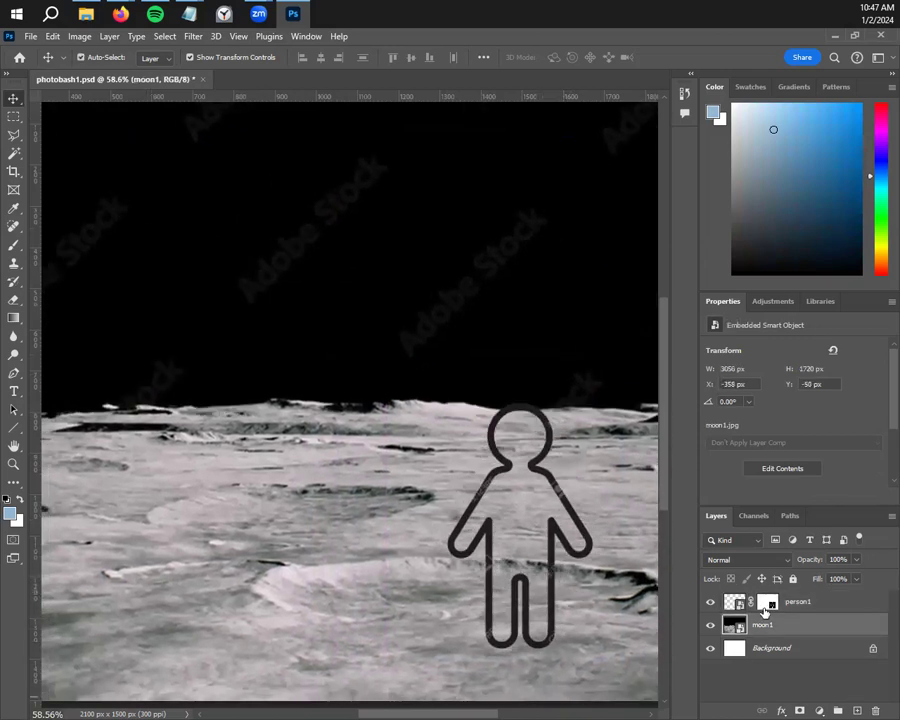
Target person1's layer mask and centre the figure's whole body in view
click(766, 605)
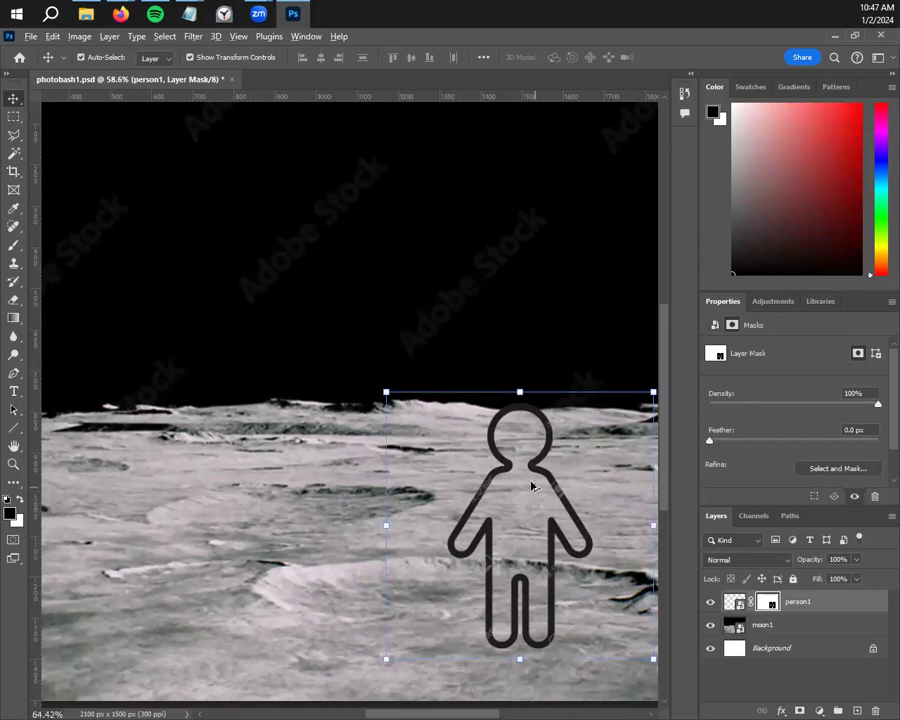
scroll(528, 482, up, 2)
drag(478, 535, 355, 407)
scroll(355, 407, up, 2)
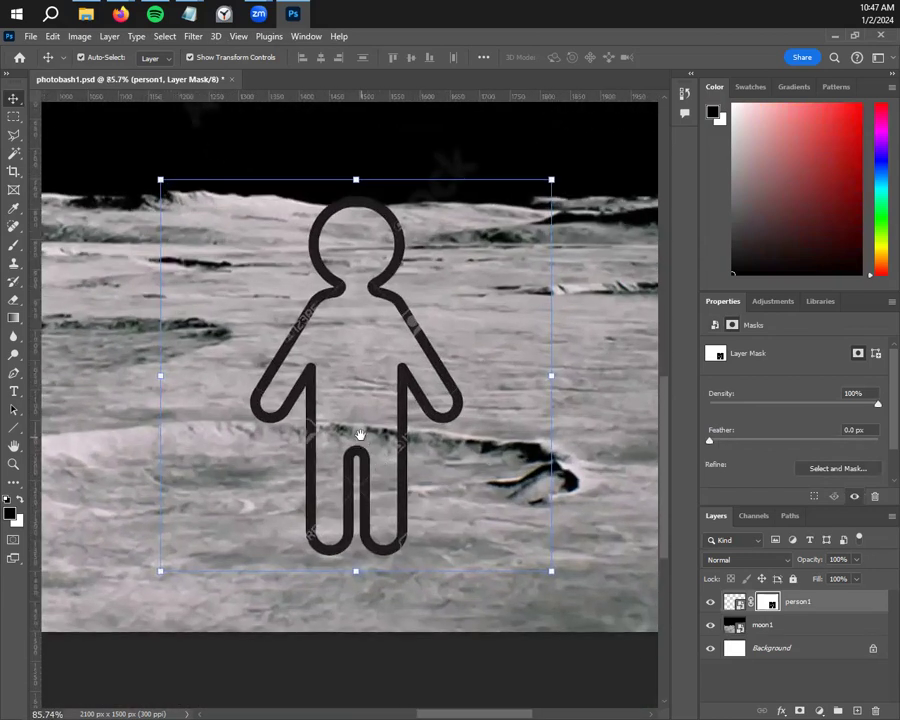
scroll(381, 420, up, 2)
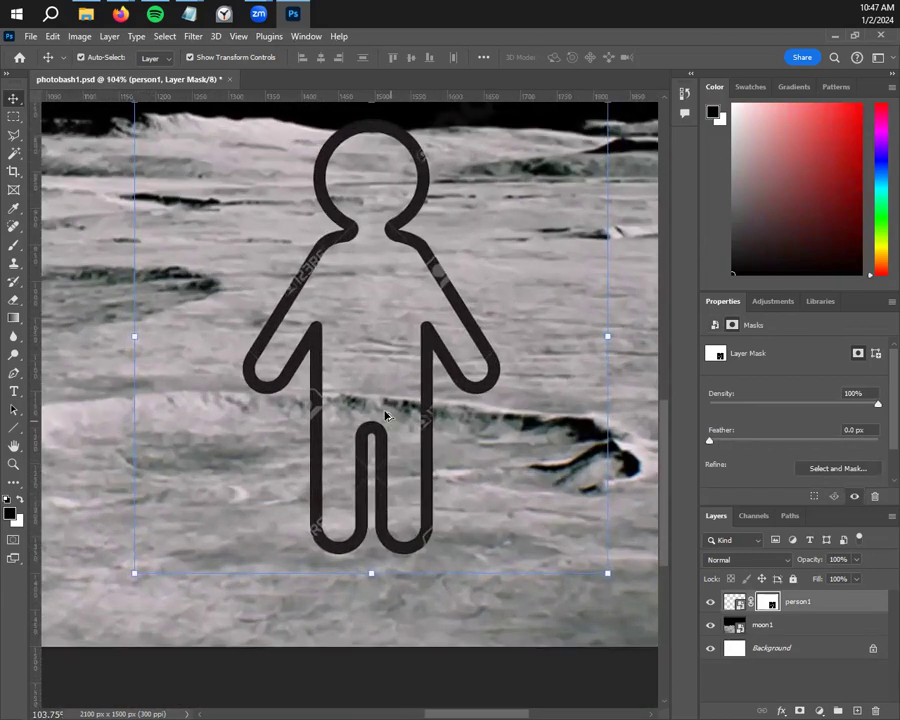
drag(383, 421, 420, 456)
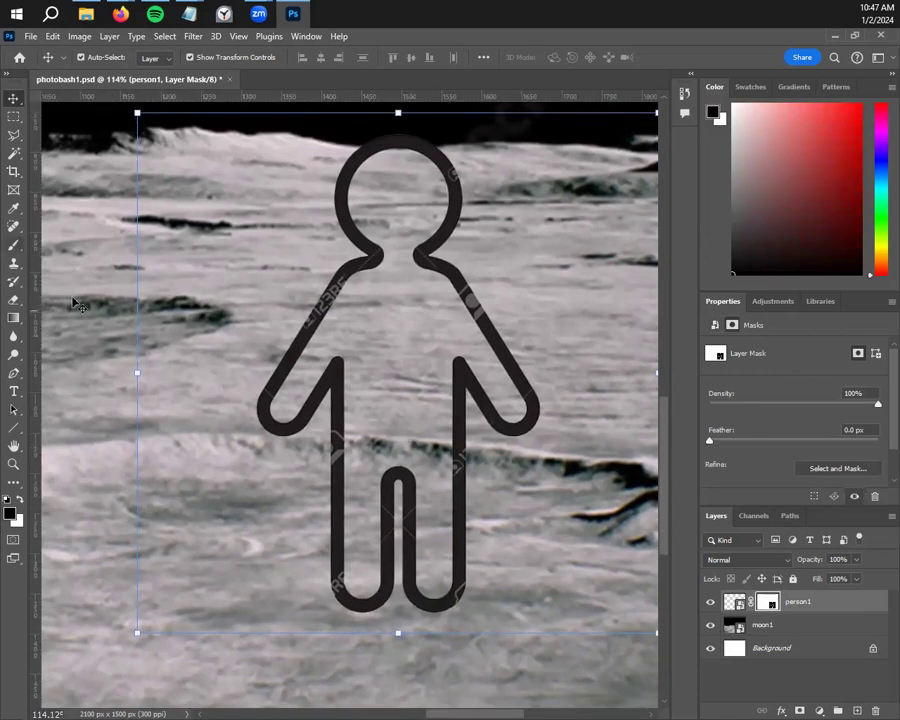
click(14, 247)
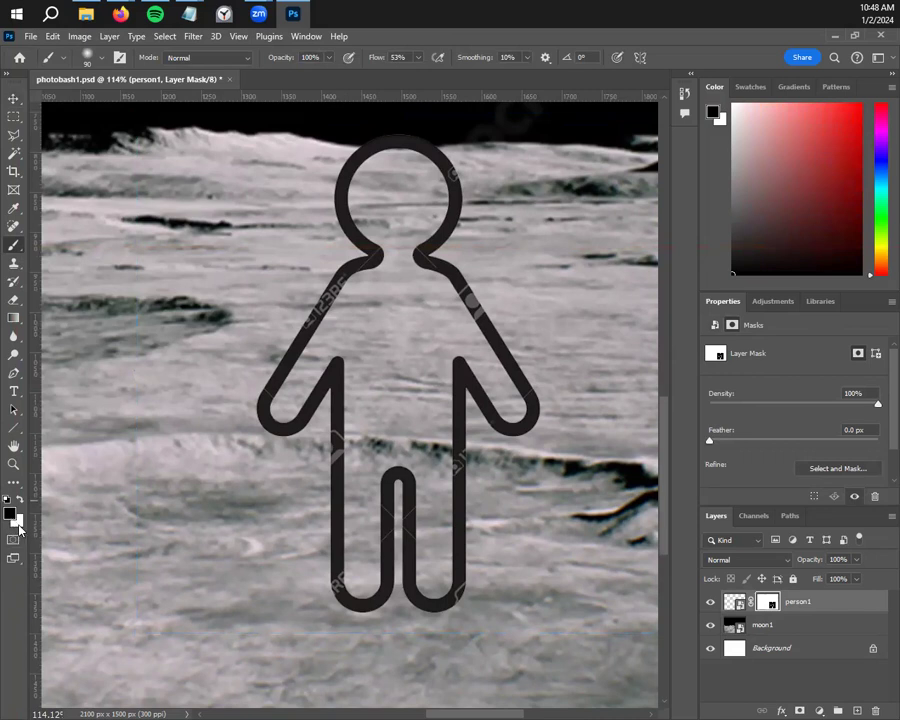
key(x)
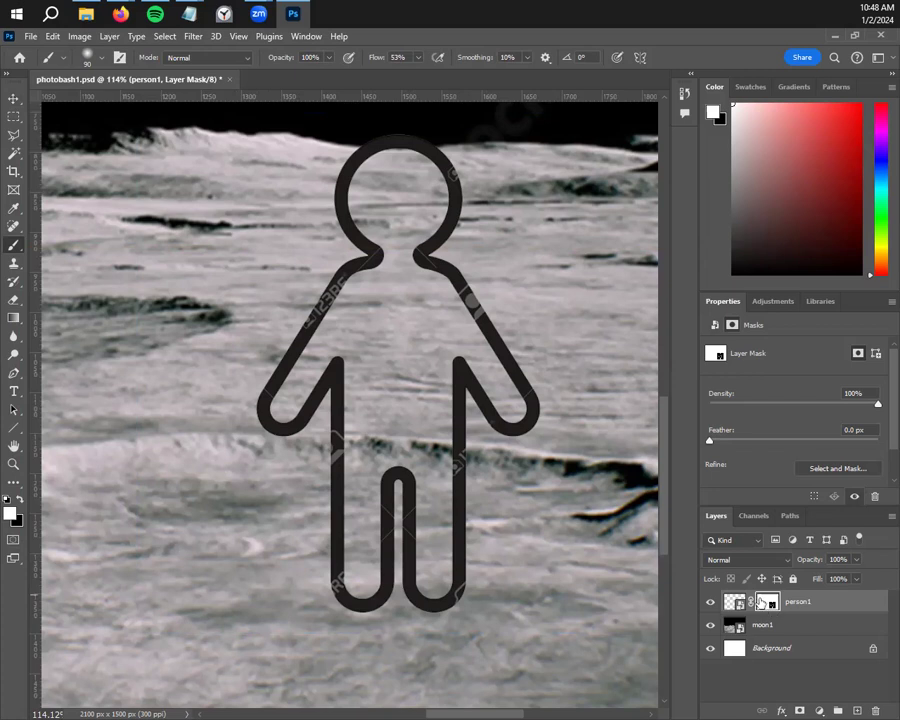
mouse_move(307, 502)
mouse_down()
mouse_move(264, 486)
mouse_move(269, 518)
mouse_move(226, 445)
mouse_move(254, 553)
mouse_move(201, 430)
mouse_move(246, 542)
mouse_move(203, 507)
mouse_move(189, 412)
mouse_move(203, 485)
mouse_move(182, 537)
mouse_move(156, 553)
mouse_move(123, 417)
mouse_move(116, 479)
mouse_move(151, 603)
mouse_move(193, 603)
mouse_up()
scroll(268, 525, down, 2)
mouse_move(268, 525)
mouse_down()
mouse_move(202, 523)
mouse_move(200, 482)
mouse_move(179, 520)
mouse_move(219, 490)
mouse_move(220, 596)
mouse_move(261, 528)
mouse_move(234, 525)
mouse_move(189, 576)
mouse_move(188, 526)
mouse_move(161, 546)
mouse_move(182, 508)
mouse_move(166, 528)
mouse_move(171, 449)
mouse_move(155, 441)
mouse_move(196, 380)
mouse_move(242, 436)
mouse_move(189, 488)
mouse_move(188, 512)
mouse_move(217, 475)
mouse_move(251, 524)
mouse_up()
key(x)
mouse_move(147, 482)
mouse_down()
mouse_move(174, 506)
mouse_move(136, 556)
mouse_move(139, 566)
mouse_move(197, 514)
mouse_move(242, 536)
mouse_move(160, 575)
mouse_move(161, 587)
mouse_move(250, 573)
mouse_move(284, 578)
mouse_move(257, 587)
mouse_move(165, 583)
mouse_move(129, 563)
mouse_move(201, 505)
mouse_move(140, 501)
mouse_move(119, 483)
mouse_move(198, 461)
mouse_move(128, 439)
mouse_move(159, 428)
mouse_move(155, 413)
mouse_move(118, 397)
mouse_move(179, 374)
mouse_move(144, 368)
mouse_move(122, 345)
mouse_move(153, 337)
mouse_move(163, 352)
mouse_move(96, 369)
mouse_move(117, 393)
mouse_move(190, 411)
mouse_move(104, 418)
mouse_move(209, 429)
mouse_move(249, 439)
mouse_move(183, 446)
mouse_move(282, 458)
mouse_move(215, 463)
mouse_move(279, 479)
mouse_move(293, 492)
mouse_move(226, 494)
mouse_move(289, 520)
mouse_move(290, 534)
mouse_move(262, 554)
mouse_move(291, 522)
mouse_up()
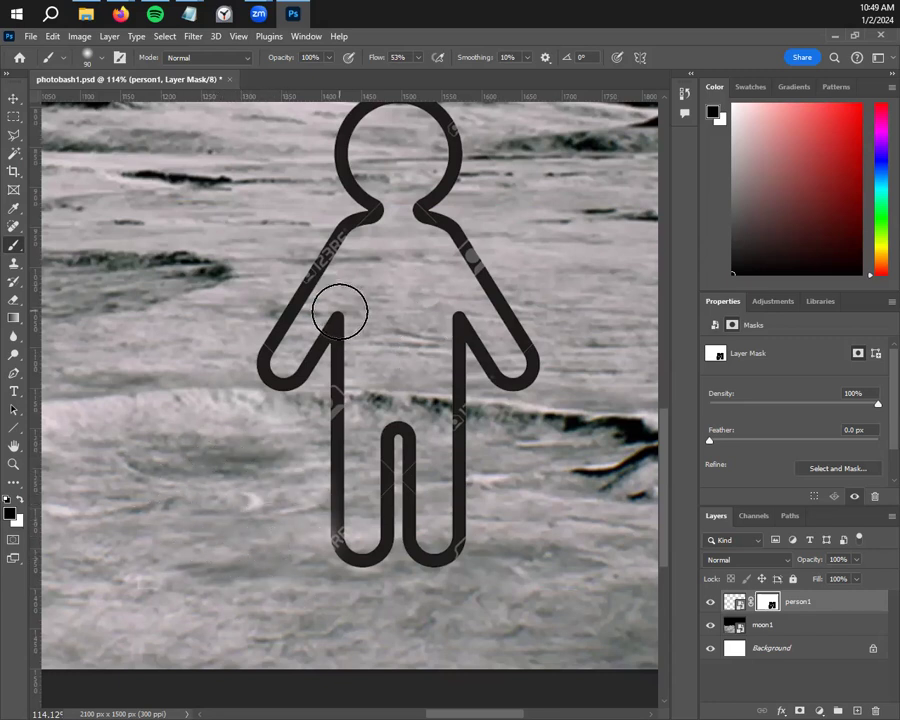
mouse_move(348, 307)
mouse_down()
mouse_move(310, 353)
mouse_move(333, 320)
mouse_up()
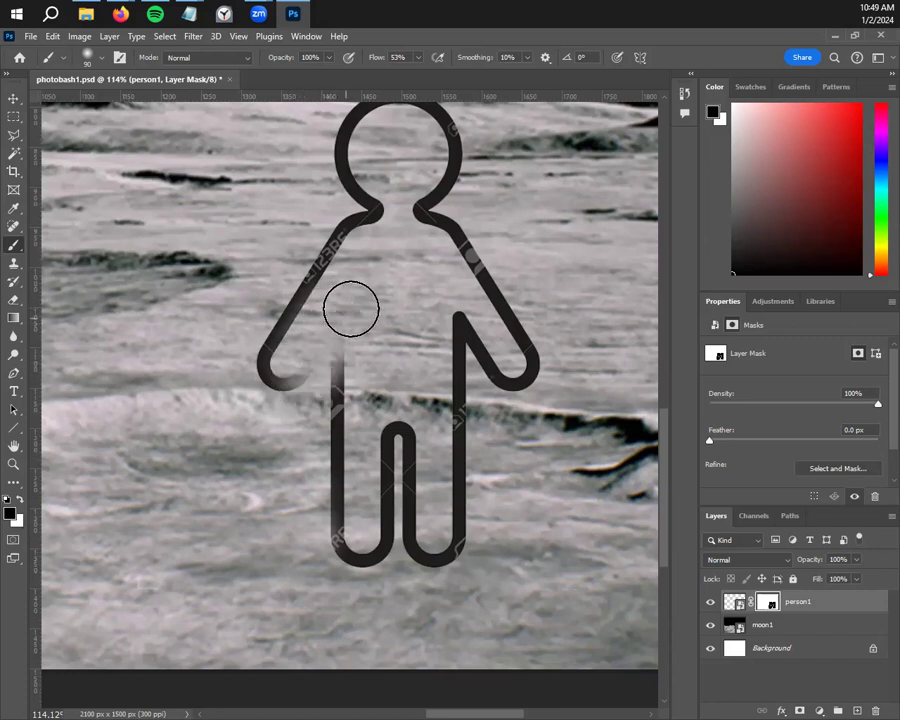
drag(297, 381, 299, 393)
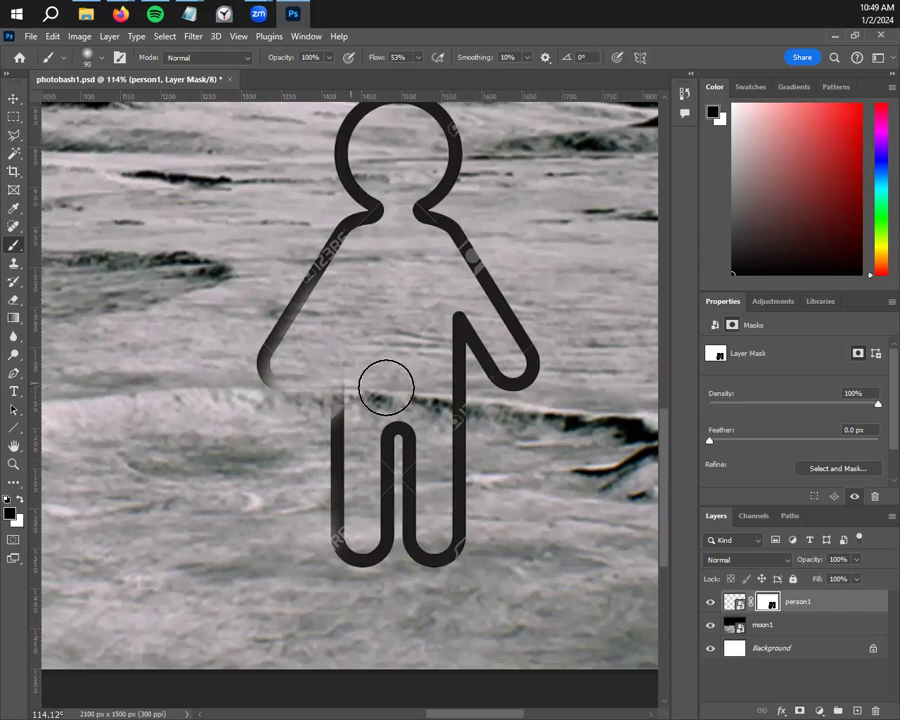
key(ctrl+z)
key(ctrl+z)
key(ctrl+z)
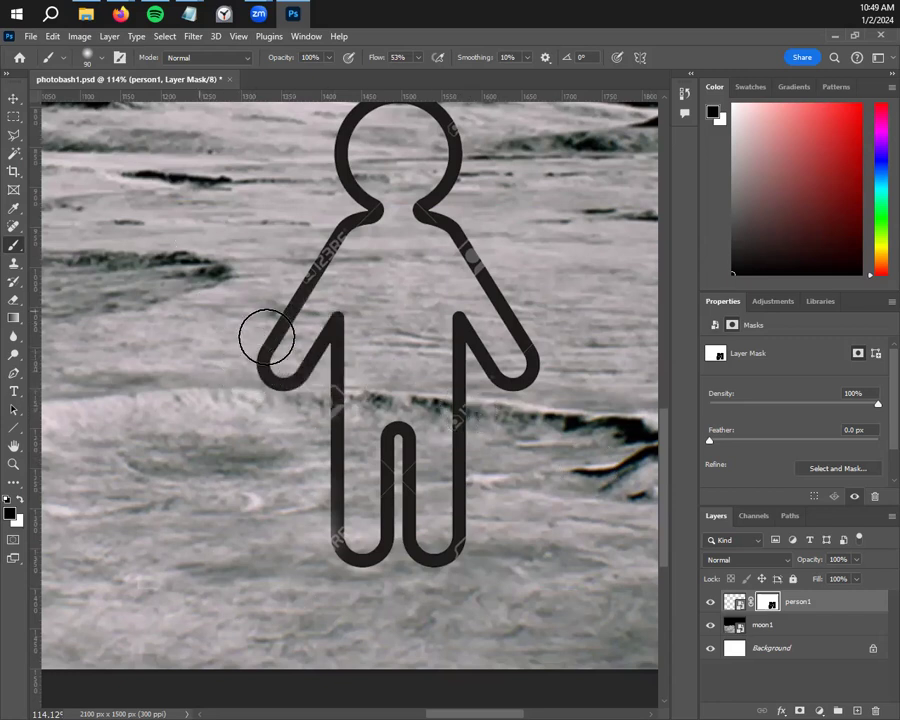
Snap the moon1 layer down to the canvas top edge with the Move tool
click(14, 98)
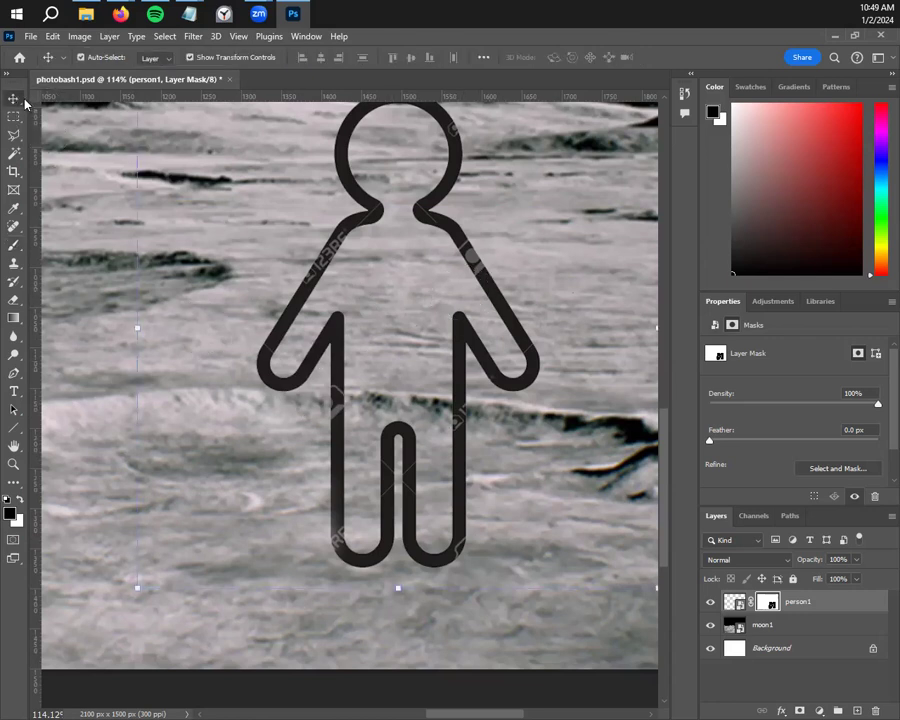
click(199, 235)
scroll(500, 507, down, 5)
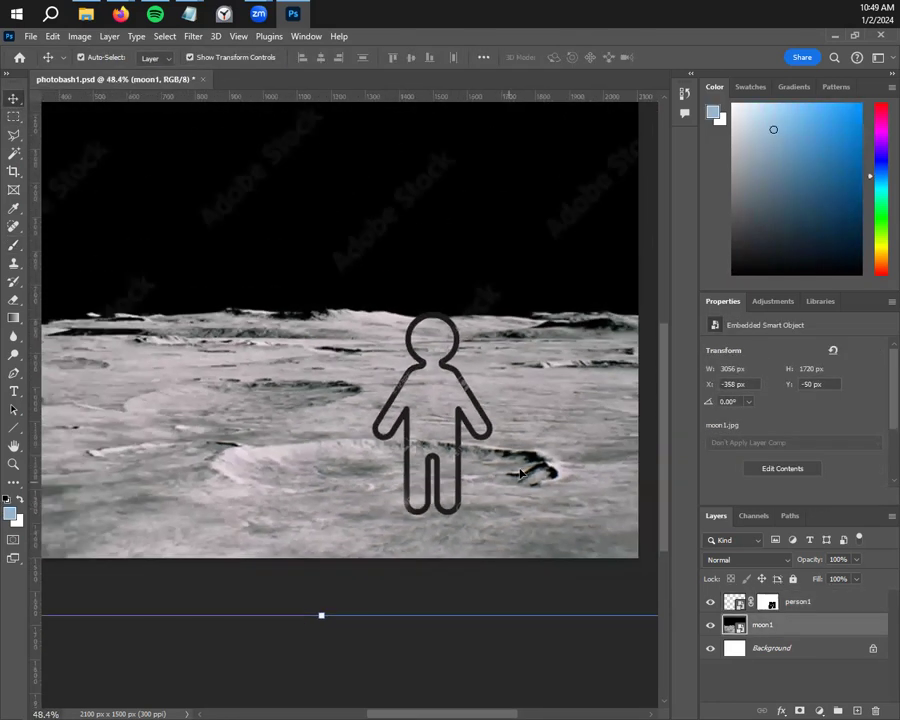
scroll(520, 474, down, 1)
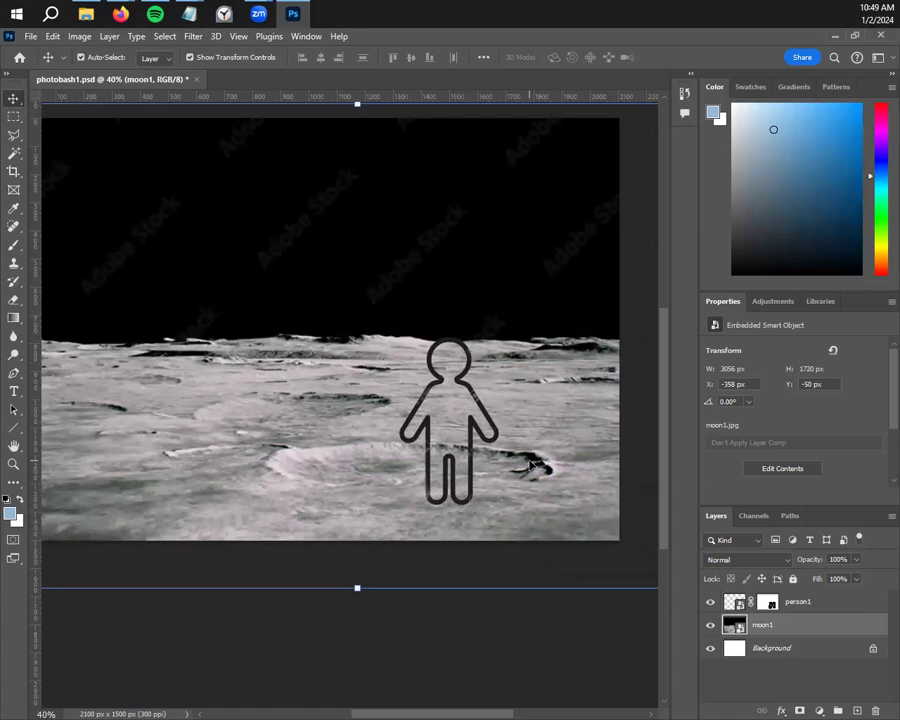
scroll(498, 456, down, 1)
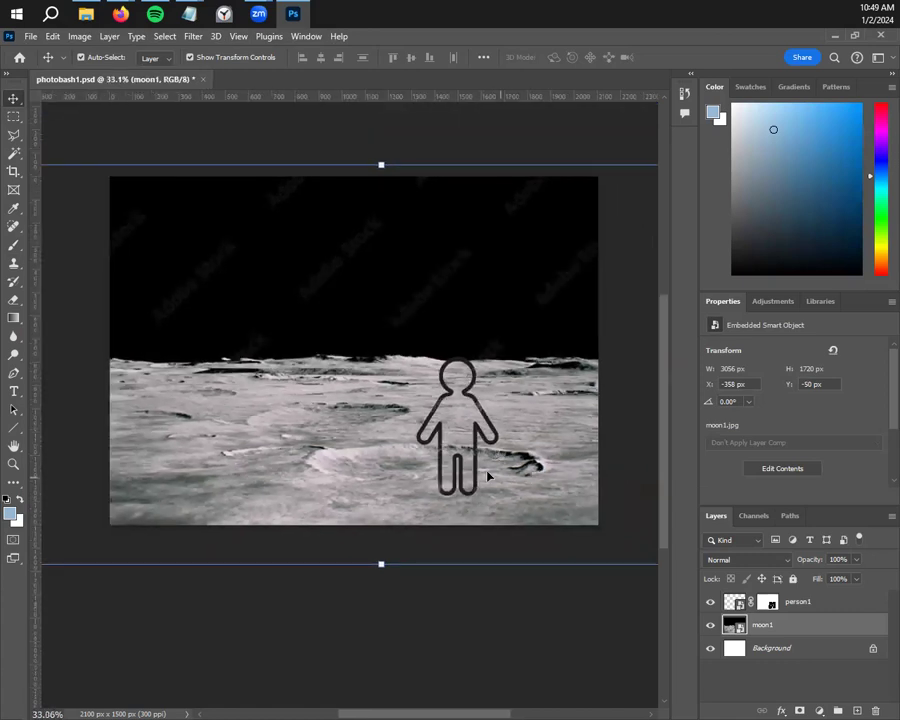
scroll(488, 477, down, 1)
mouse_move(525, 375)
mouse_down()
mouse_move(528, 326)
mouse_move(530, 352)
mouse_up()
scroll(540, 496, up, 2)
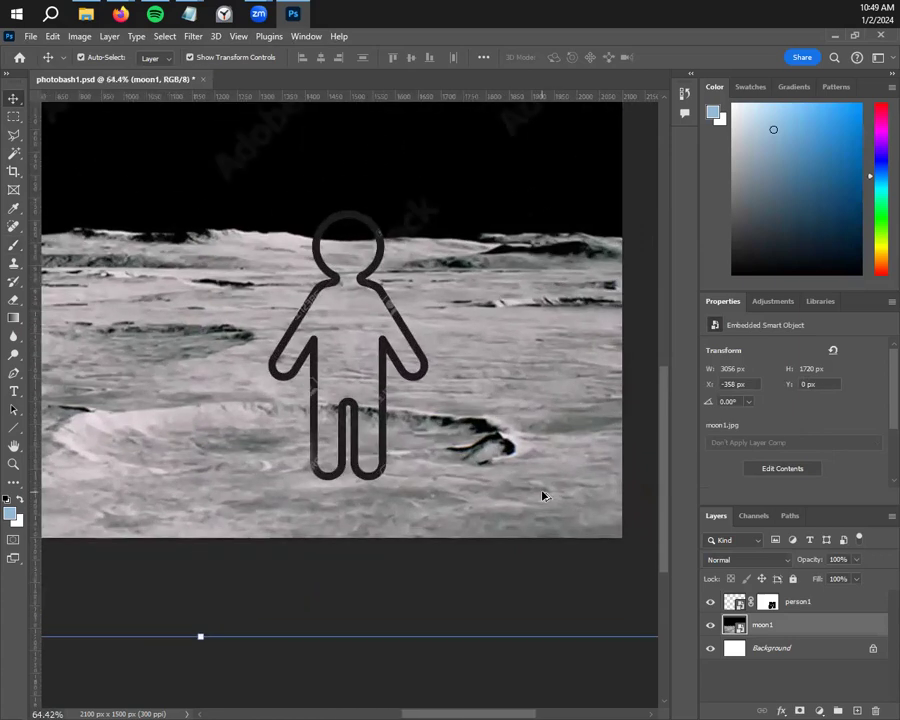
scroll(542, 493, down, 3)
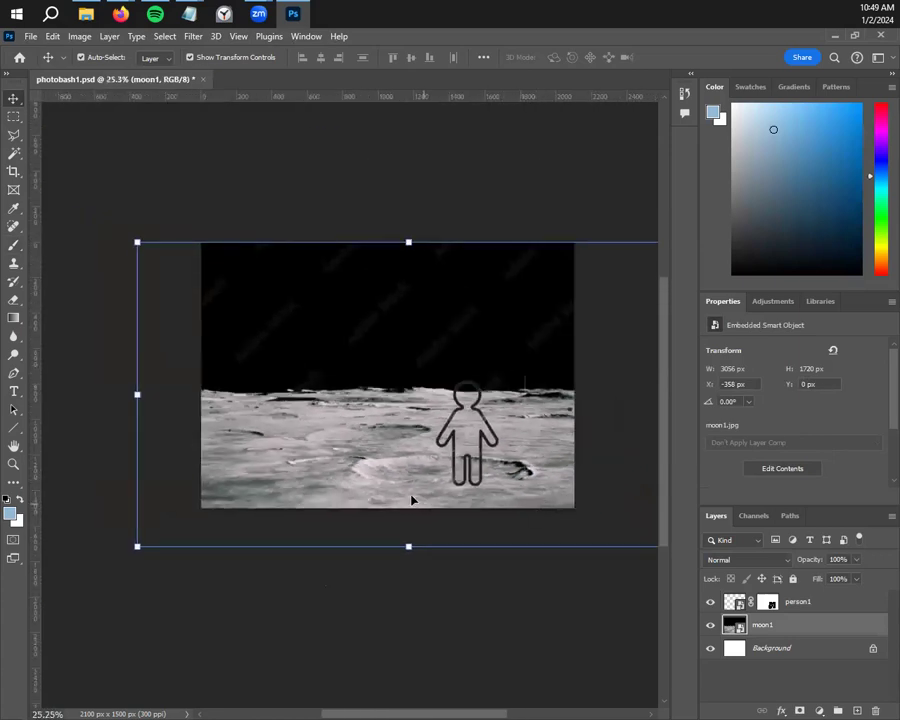
Paint a trial black stroke on a new Layer 1, then delete that layer
key(b)
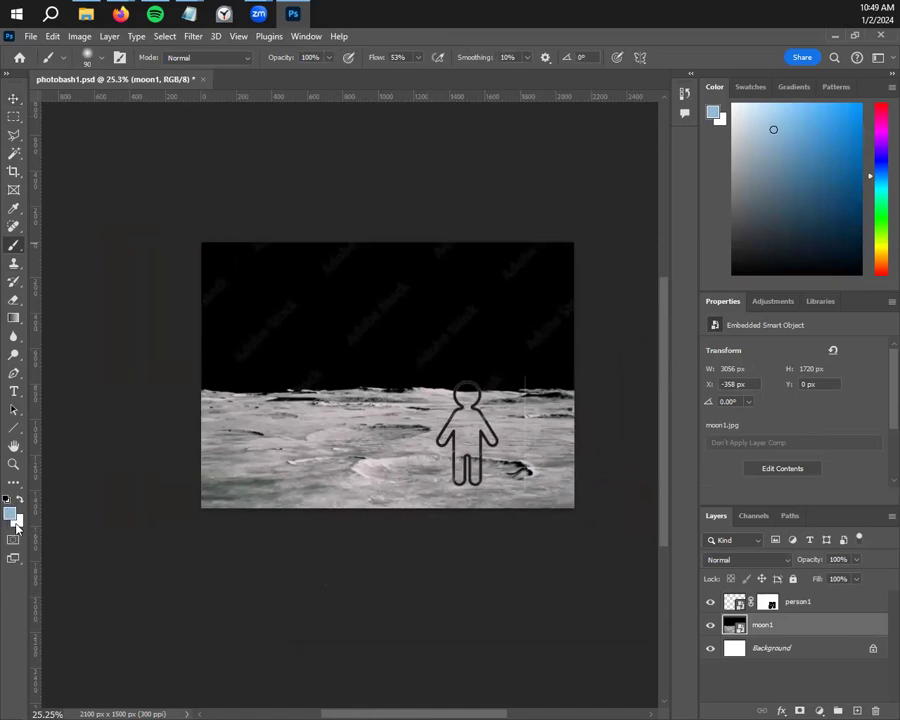
key(d)
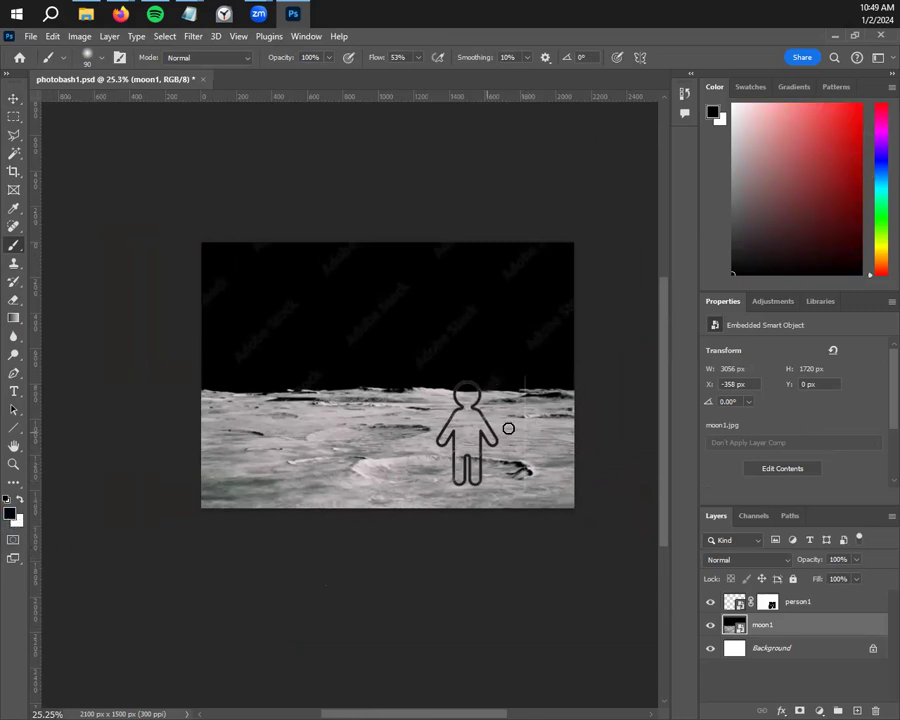
key(ctrl+shift+alt+n)
drag(522, 364, 518, 420)
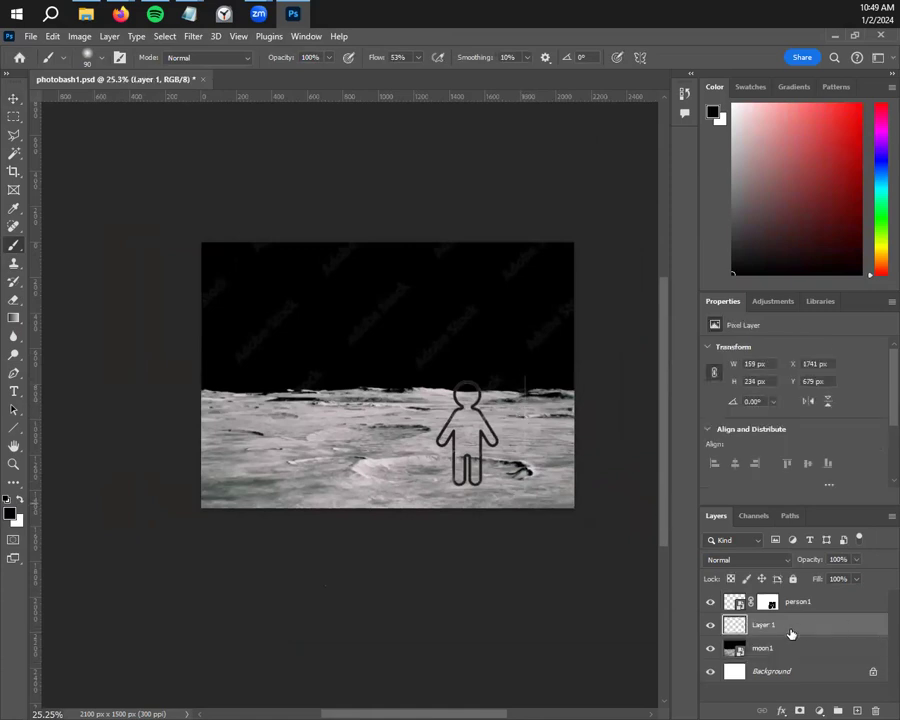
click(875, 710)
click(377, 294)
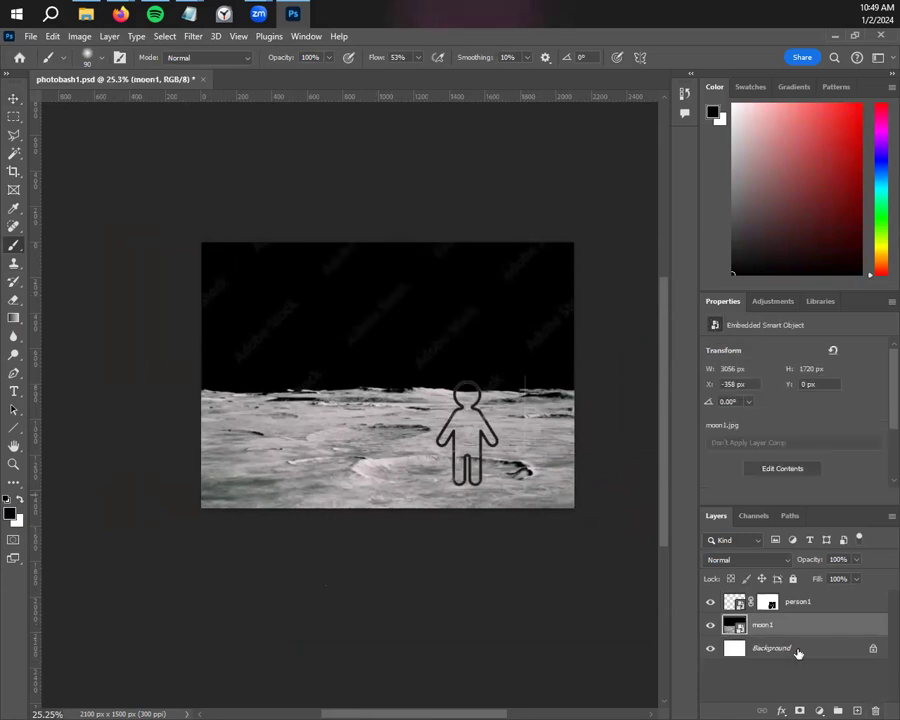
Target the stick figure's layer mask, then deselect the person1 layer
click(769, 602)
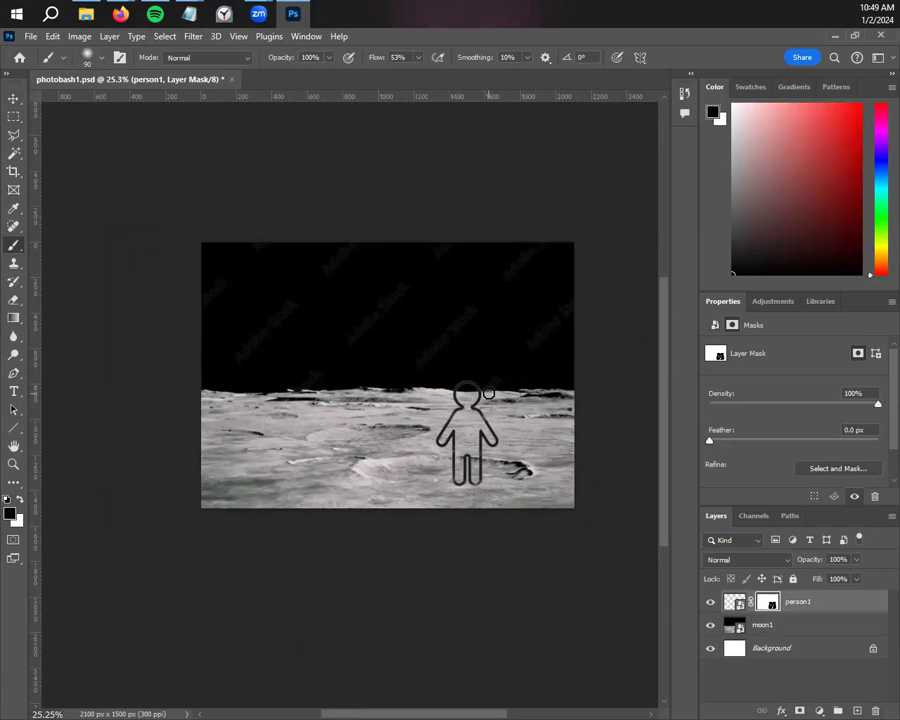
click(14, 98)
click(92, 146)
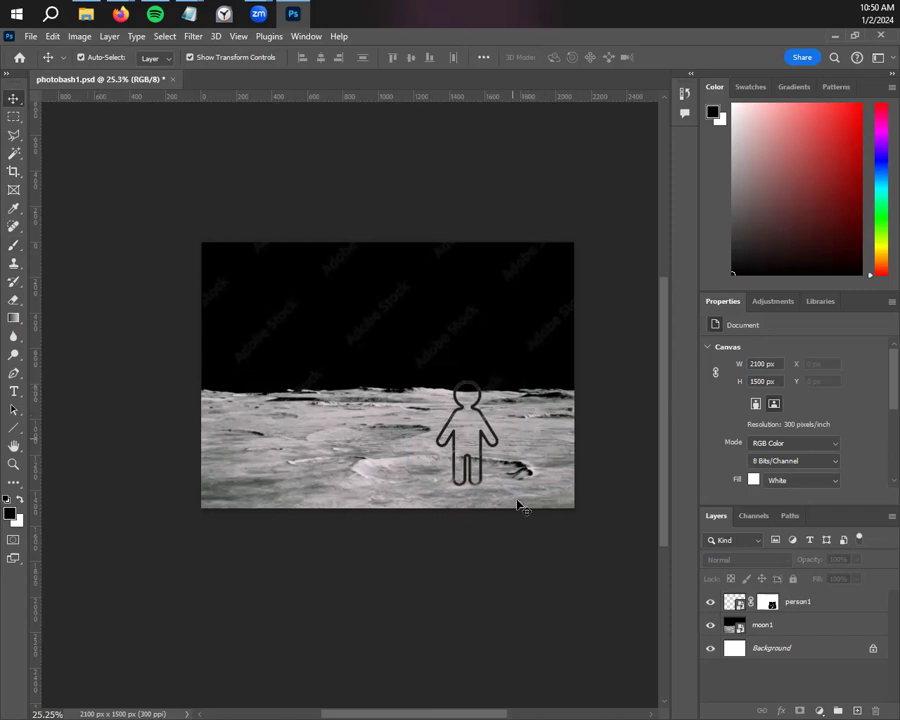
scroll(519, 505, up, 3)
scroll(428, 478, up, 1)
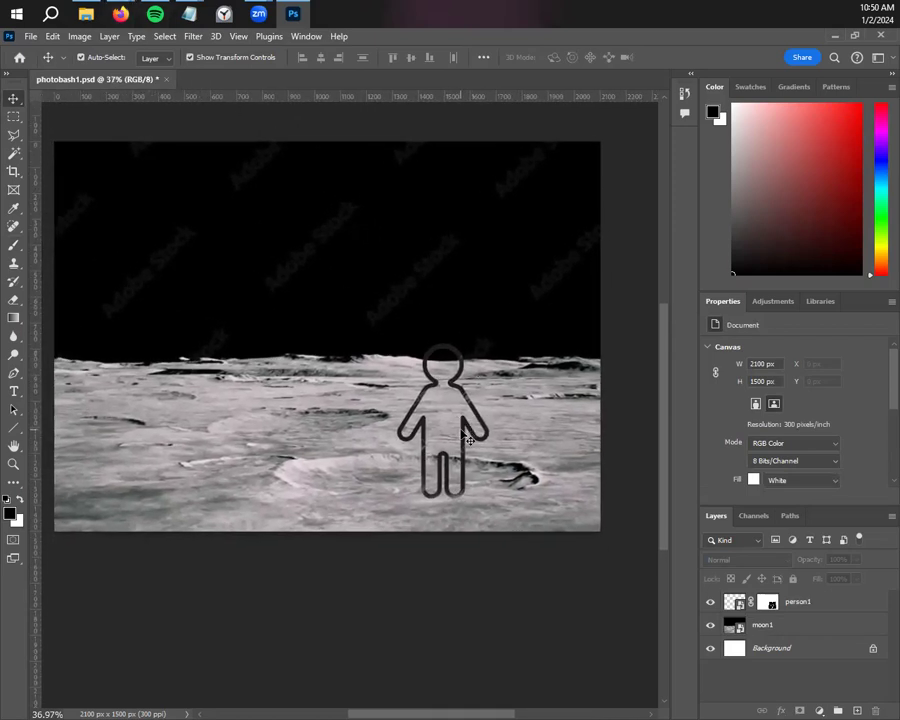
Drag spaceHelmet.jpg from the photobash image folder into the document
click(86, 14)
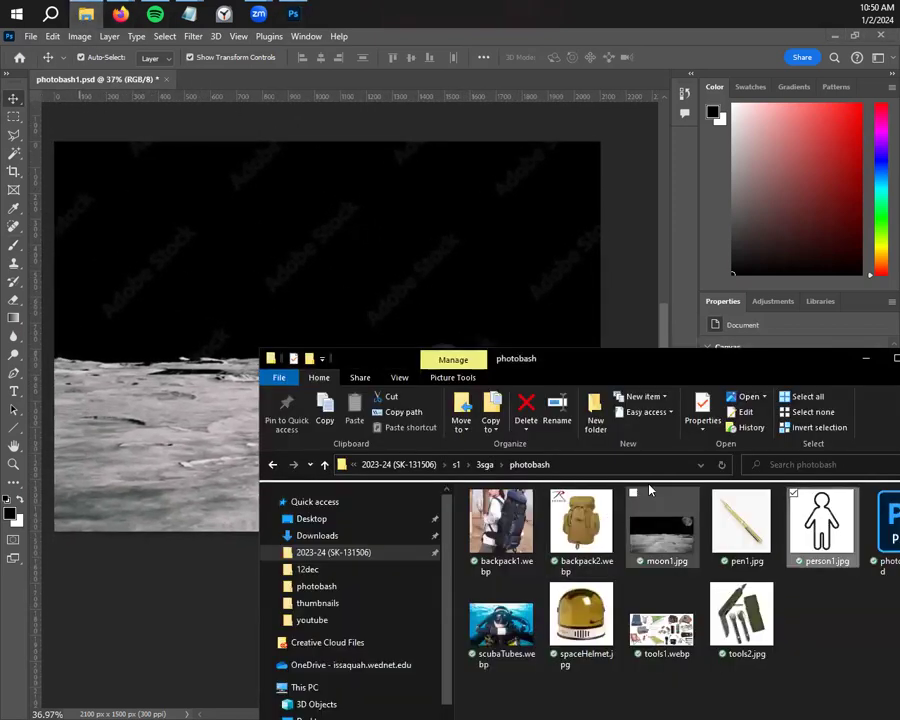
drag(655, 366, 525, 264)
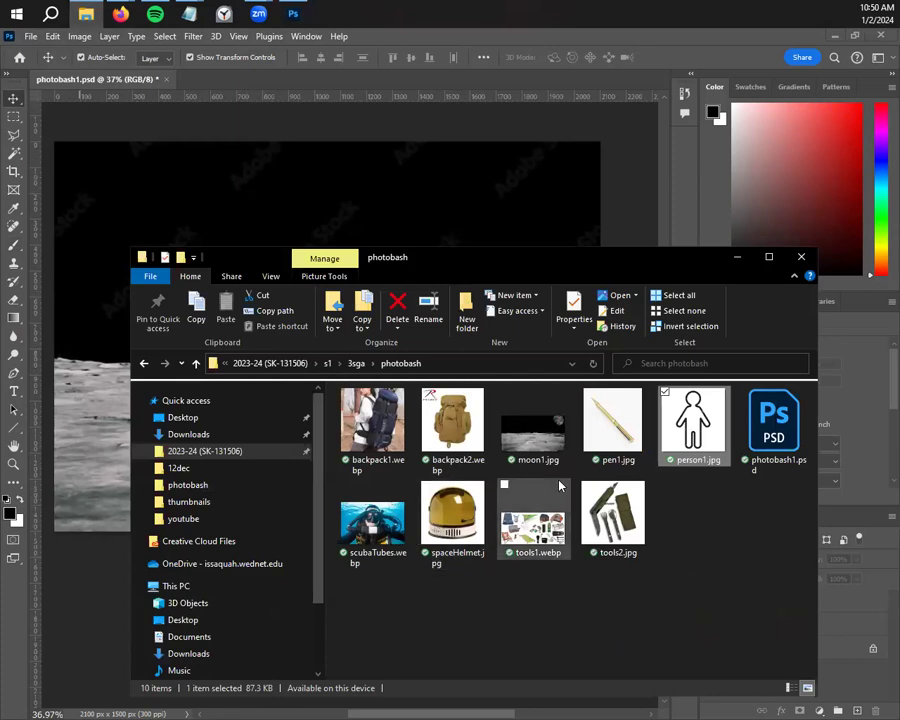
click(452, 512)
drag(452, 512, 484, 314)
Shrink the helmet to about 30% and move it onto the stick figure's head
drag(565, 208, 388, 368)
drag(369, 413, 454, 372)
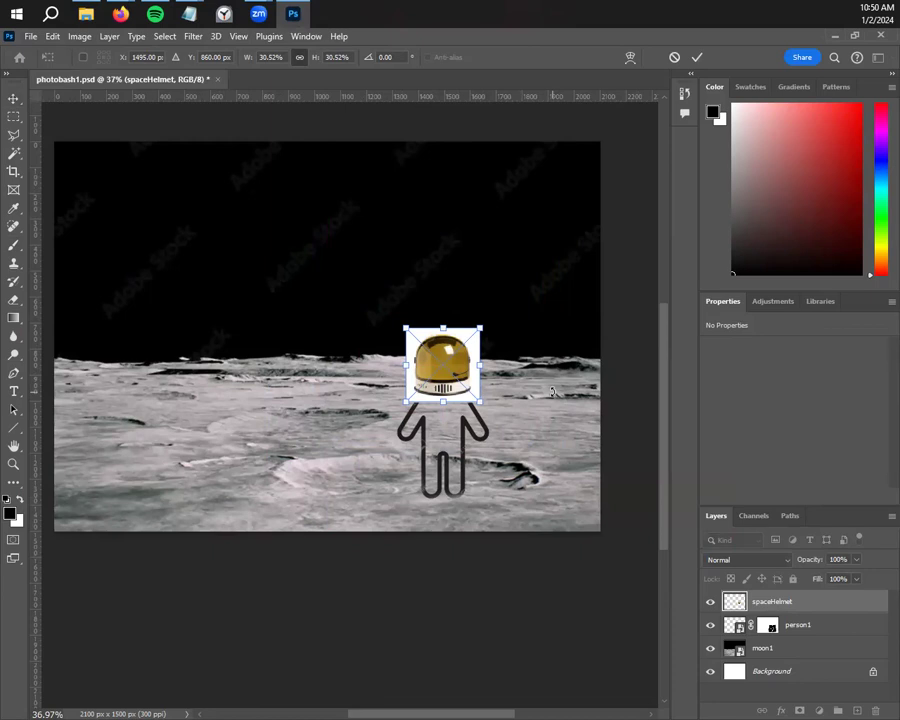
scroll(430, 445, up, 5)
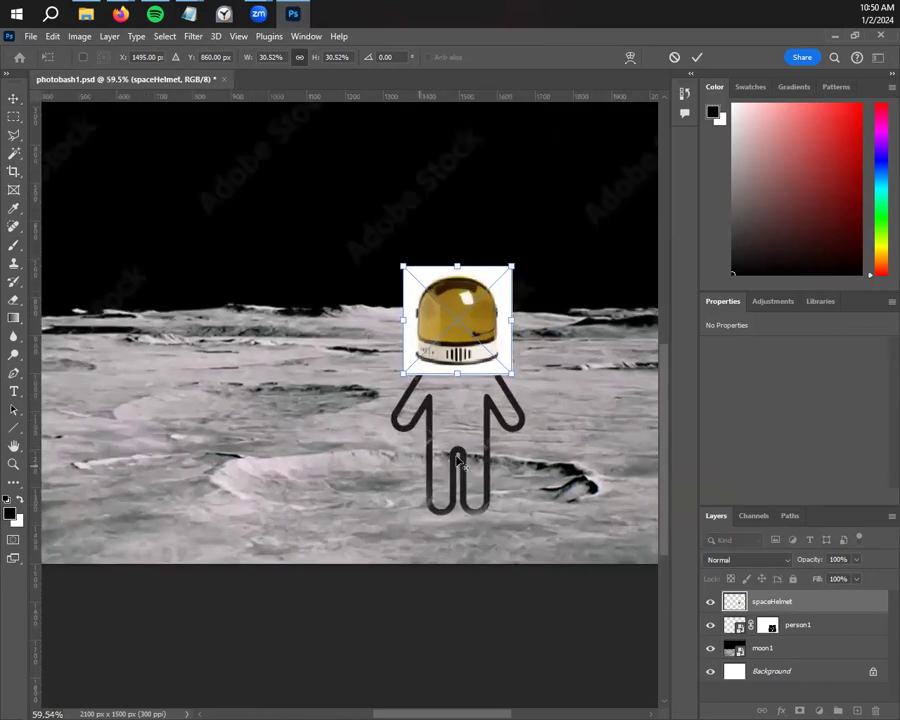
Commit the helmet placement and Magic Wand its white background
key(alt+space)
key(Escape)
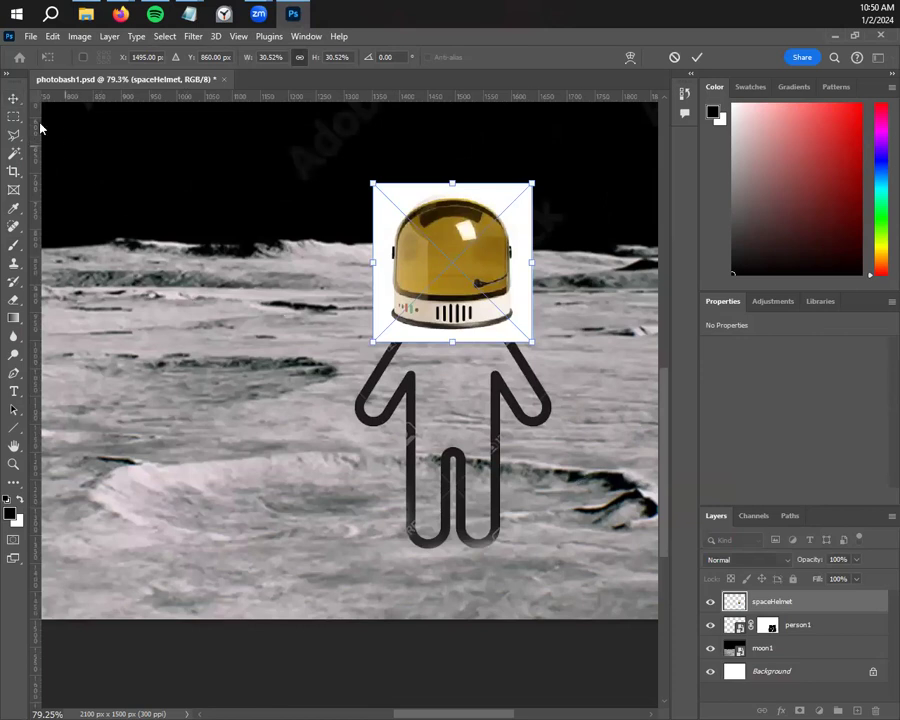
click(15, 157)
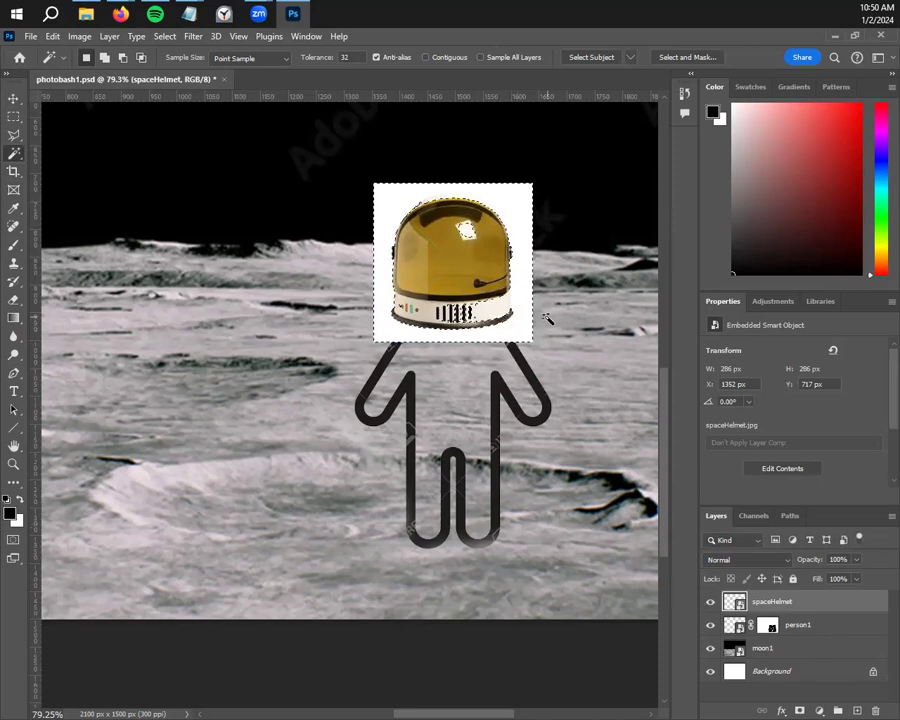
Mask the helmet layer from the selection, invert the mask, and nudge the helmet onto the head
click(801, 707)
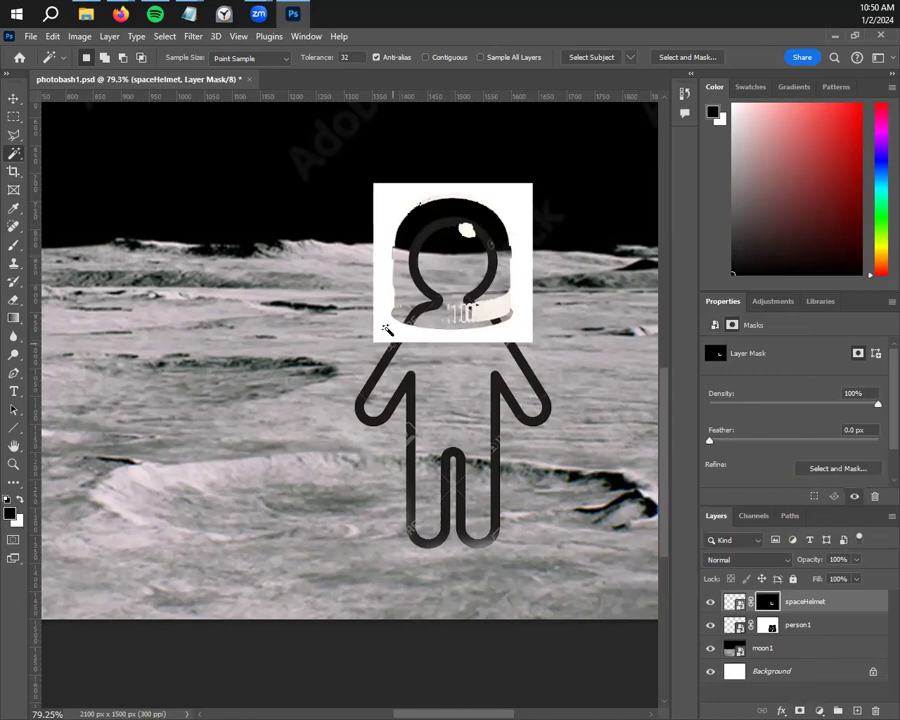
click(12, 98)
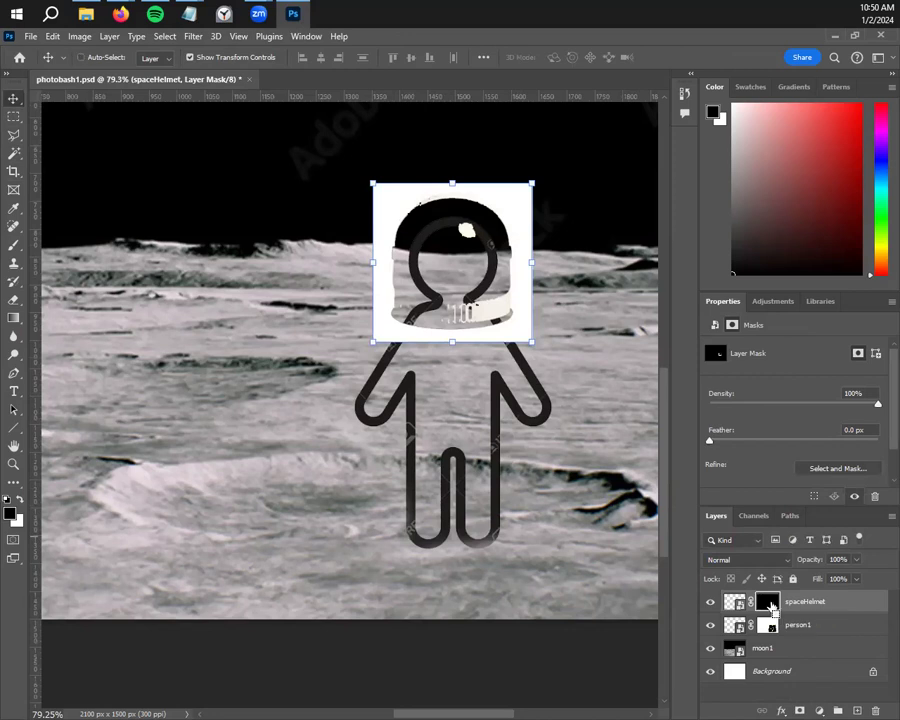
key(ctrl+i)
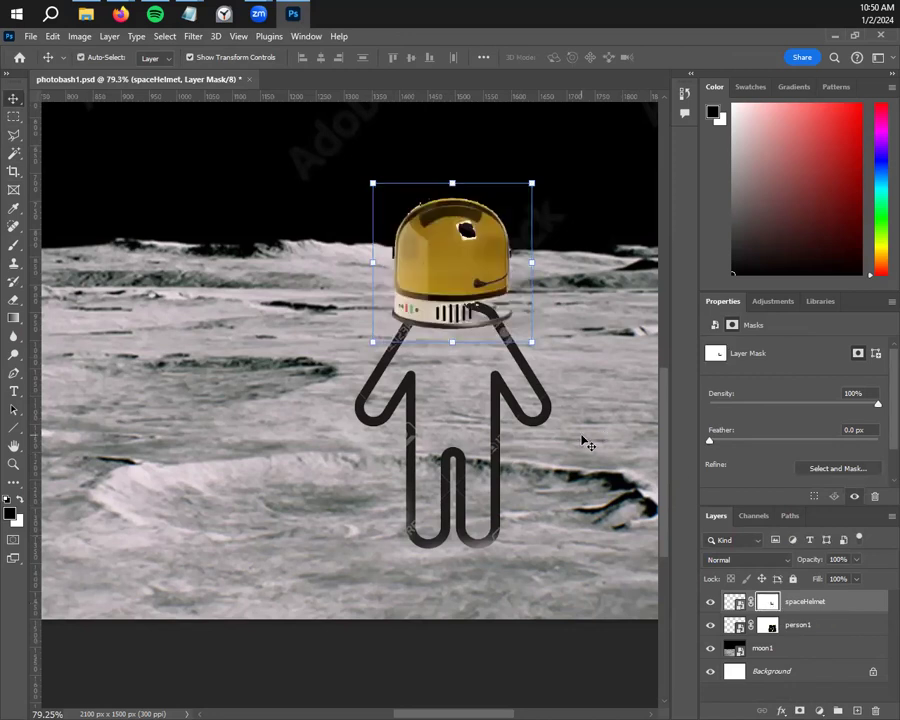
mouse_move(455, 264)
mouse_down()
mouse_move(458, 252)
mouse_move(460, 280)
mouse_move(472, 268)
mouse_move(483, 287)
mouse_move(463, 264)
mouse_move(332, 287)
mouse_move(478, 266)
mouse_move(456, 270)
mouse_up()
scroll(478, 310, up, 3)
scroll(480, 313, up, 2)
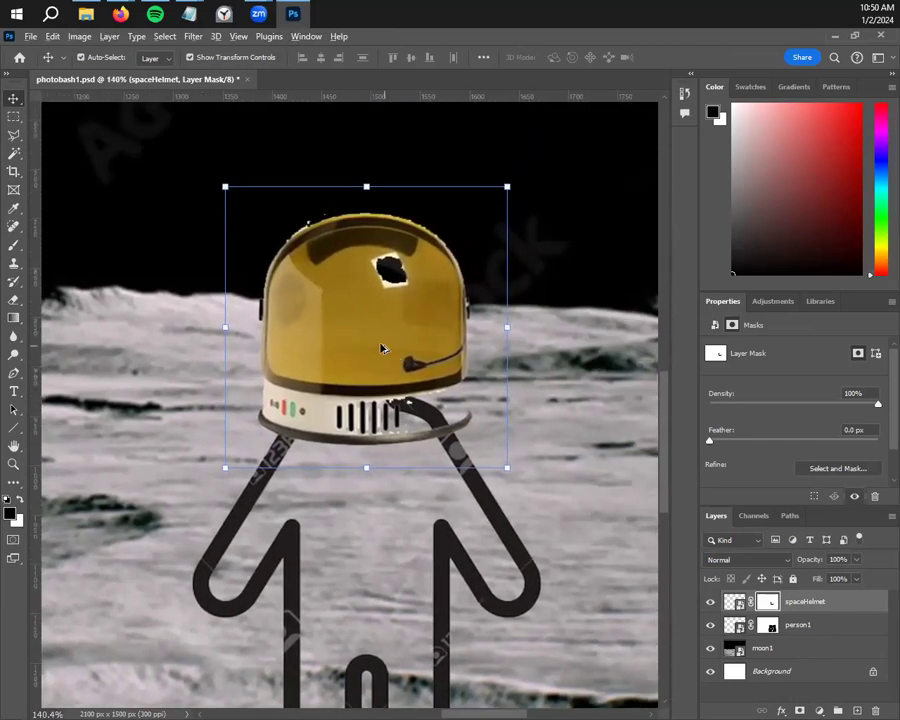
scroll(329, 329, up, 2)
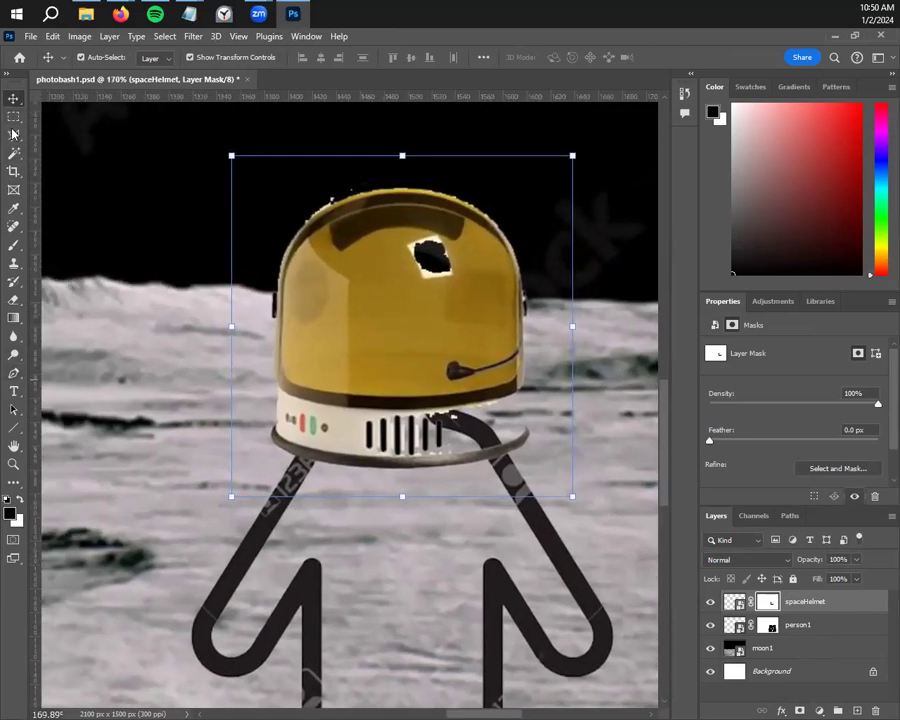
Paint black on the helmet mask to start hiding the visor
key(b)
drag(392, 310, 349, 322)
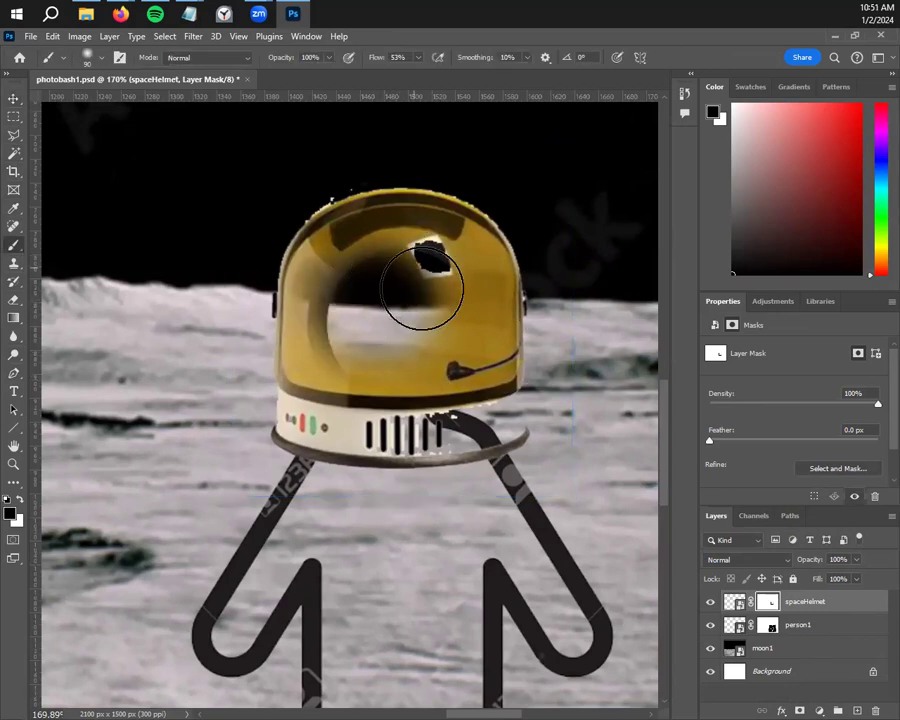
drag(422, 287, 419, 301)
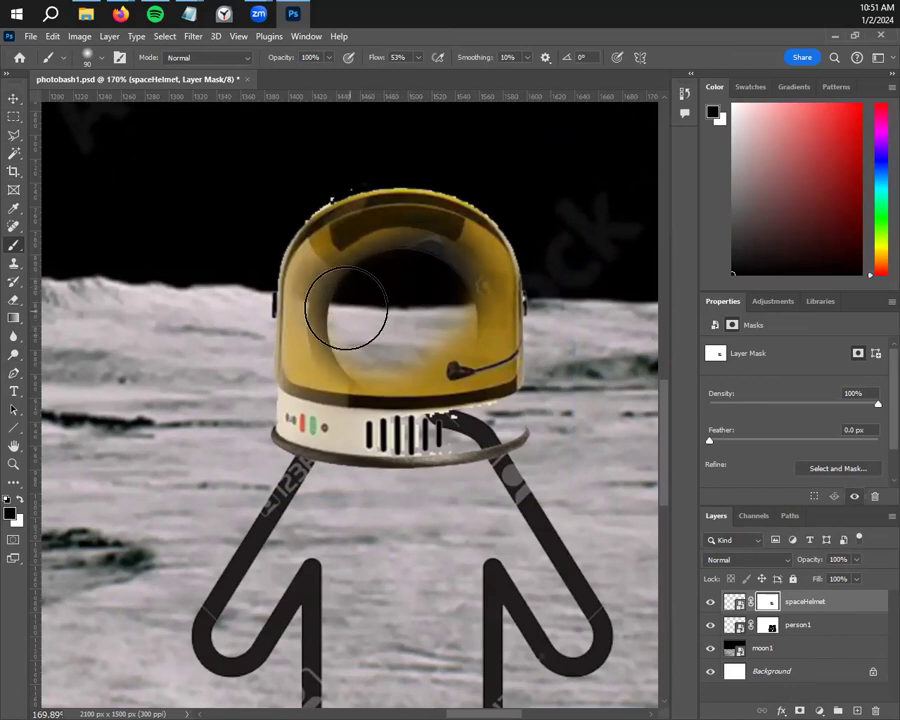
click(88, 56)
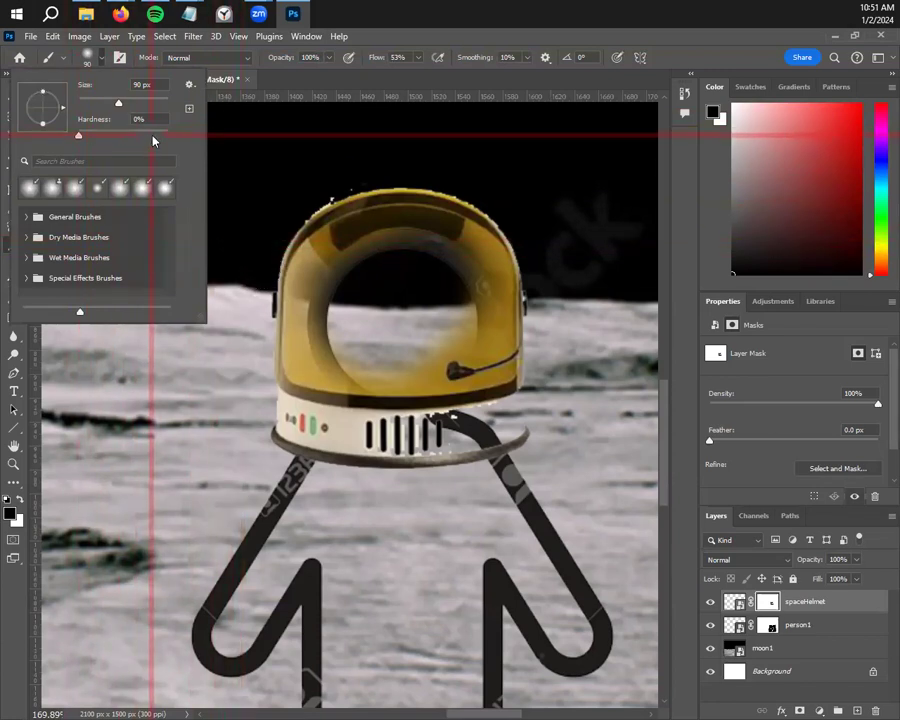
mouse_move(389, 294)
mouse_down()
mouse_move(354, 346)
mouse_move(394, 328)
mouse_move(403, 341)
mouse_move(366, 323)
mouse_move(383, 343)
mouse_move(403, 346)
mouse_move(437, 245)
mouse_move(402, 316)
mouse_up()
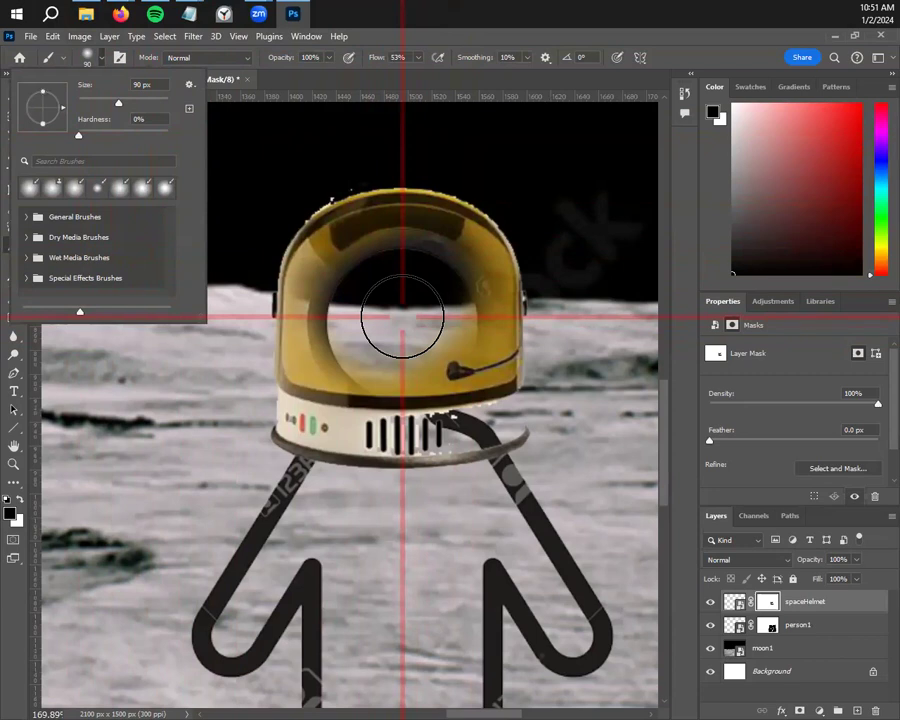
drag(387, 303, 418, 332)
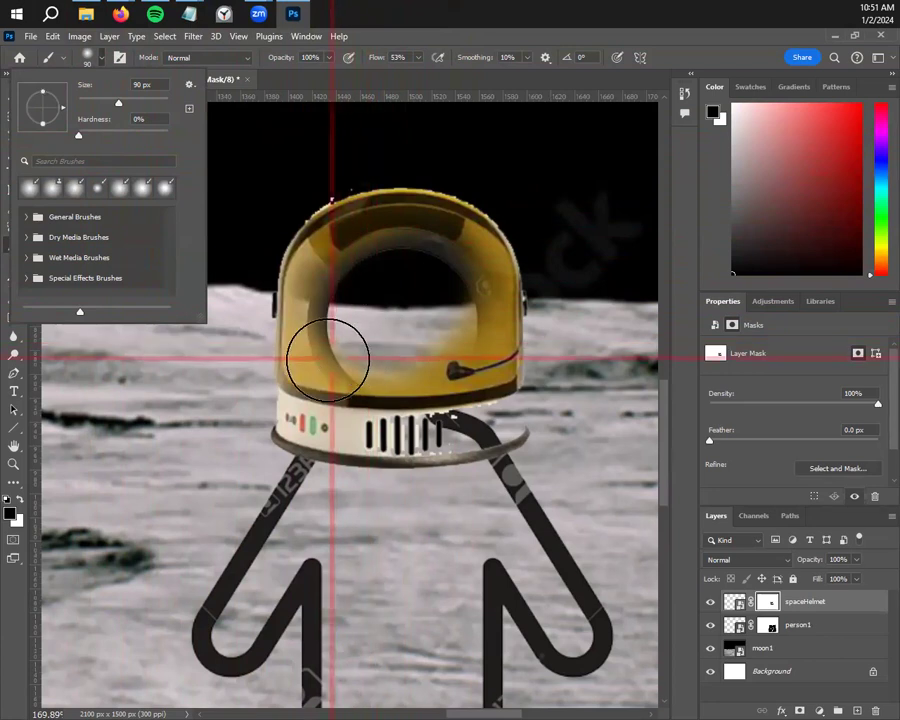
click(350, 386)
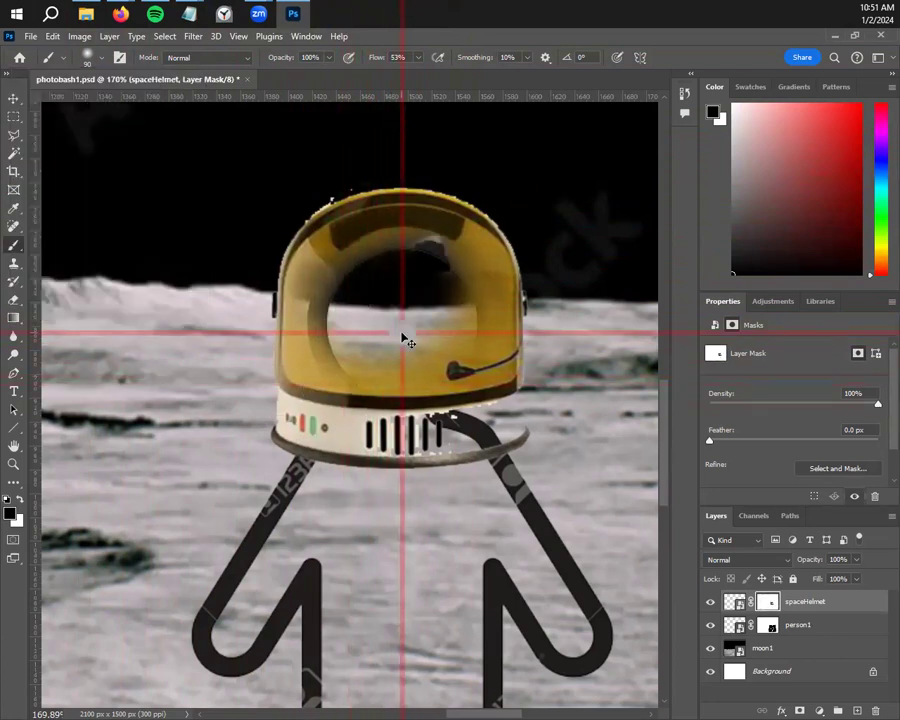
Undo and restore the visor strokes, then save photobash1.psd
key(ctrl+z)
key(ctrl+z)
key(ctrl+z)
key(ctrl+z)
key(ctrl+z)
key(ctrl+z)
key(ctrl+z)
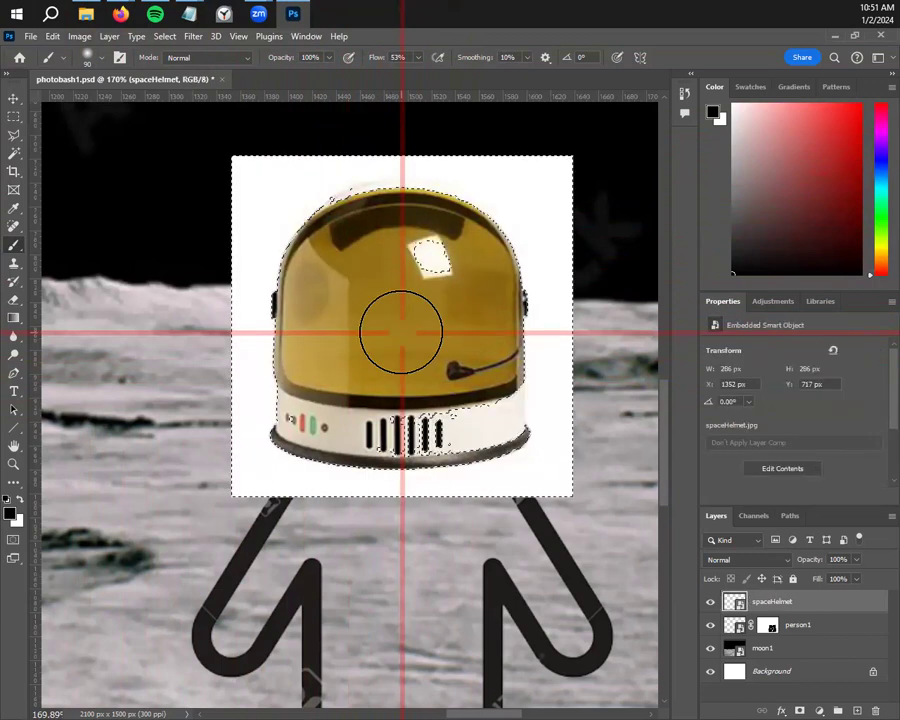
key(ctrl+shift+z)
key(ctrl+shift+z)
key(ctrl+shift+z)
key(ctrl+shift+z)
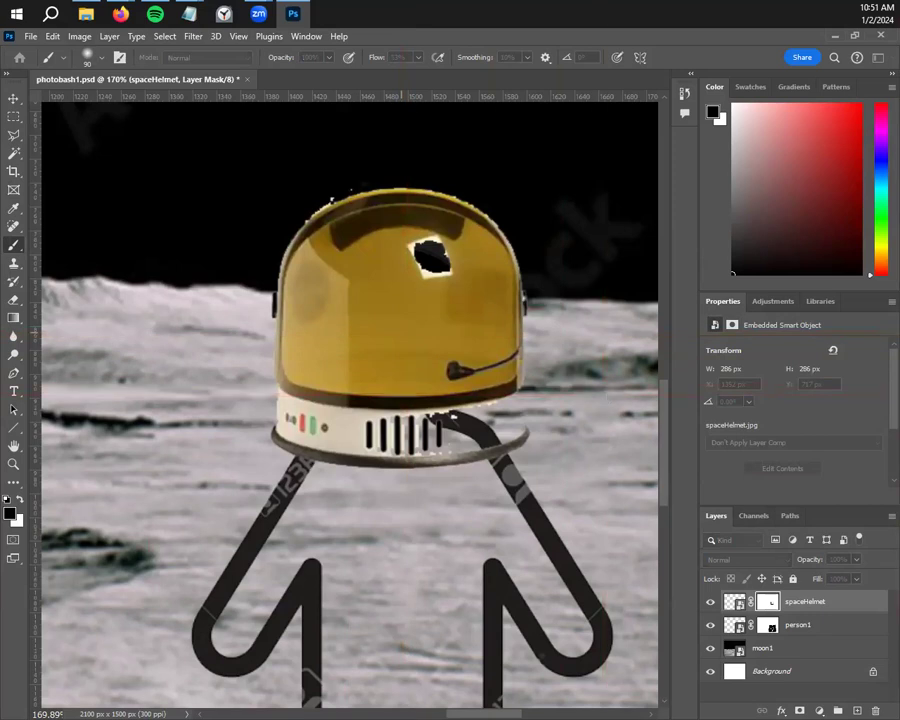
click(685, 234)
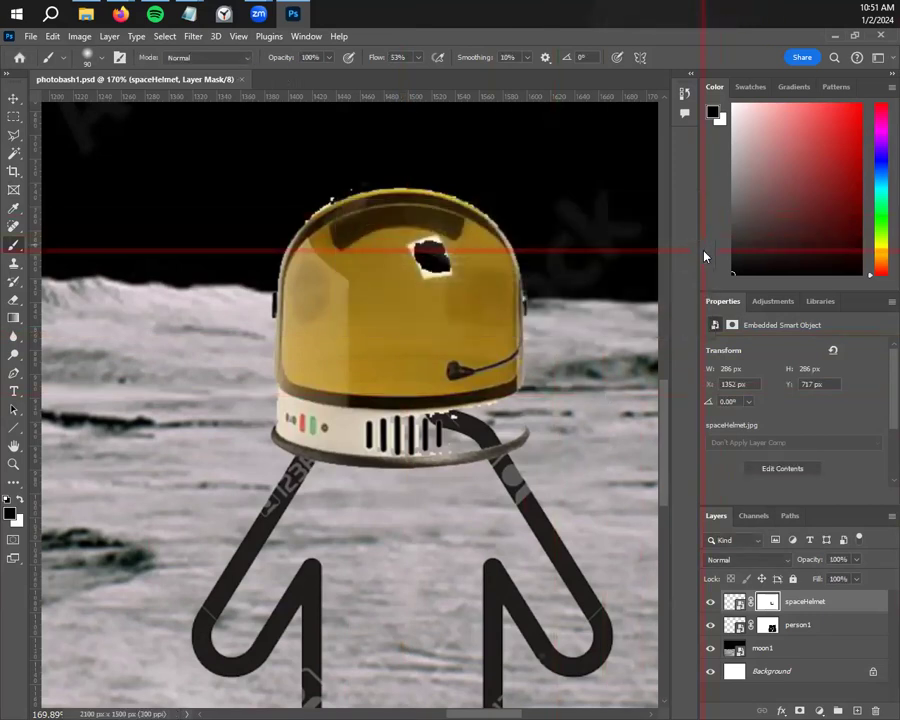
Set brush hardness to 100% and paint more of the visor away
click(92, 57)
drag(56, 134, 172, 134)
key(Return)
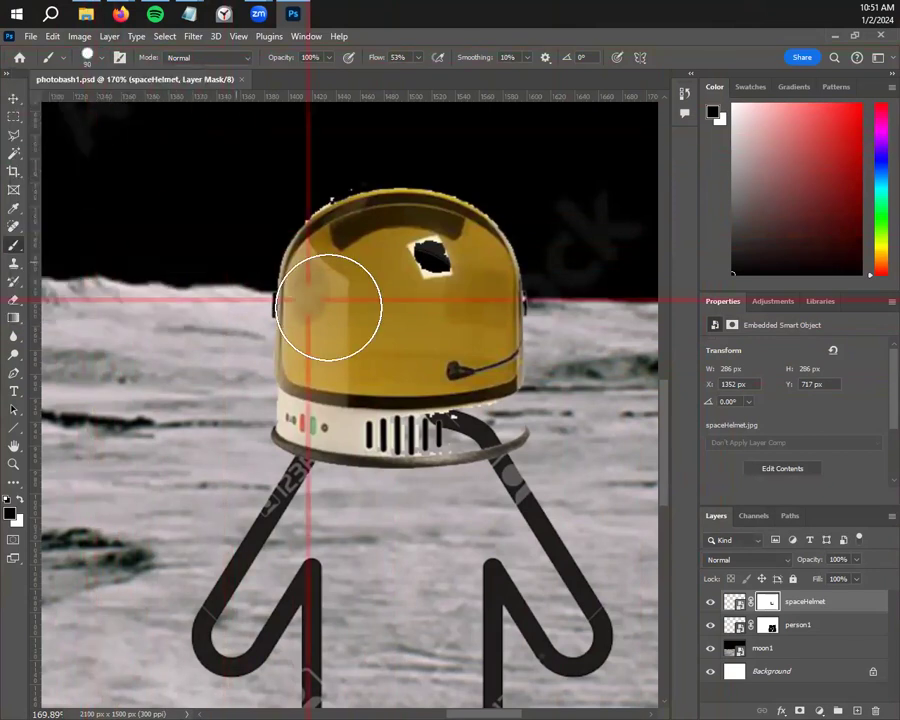
click(396, 303)
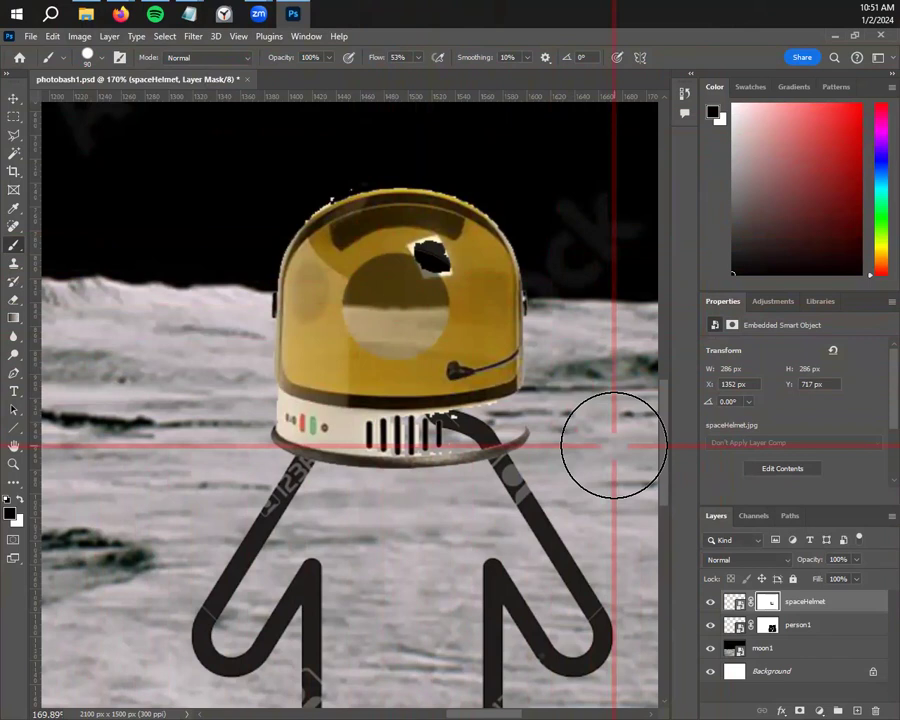
drag(380, 266, 364, 313)
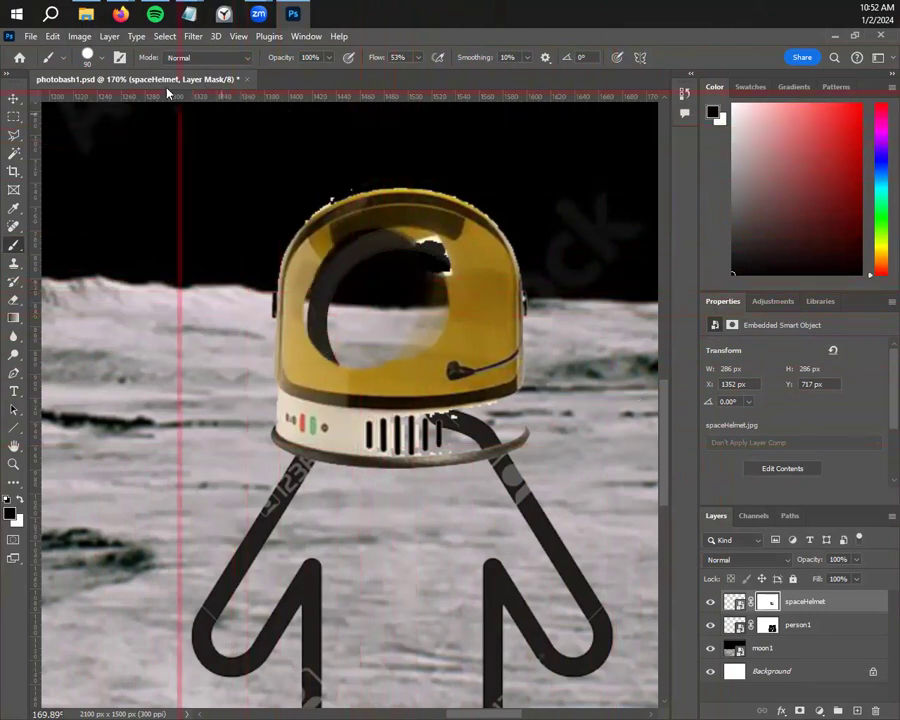
Raise the brush flow, paint across the visor, then undo back through the visor edits
click(88, 58)
click(418, 57)
drag(417, 73, 464, 76)
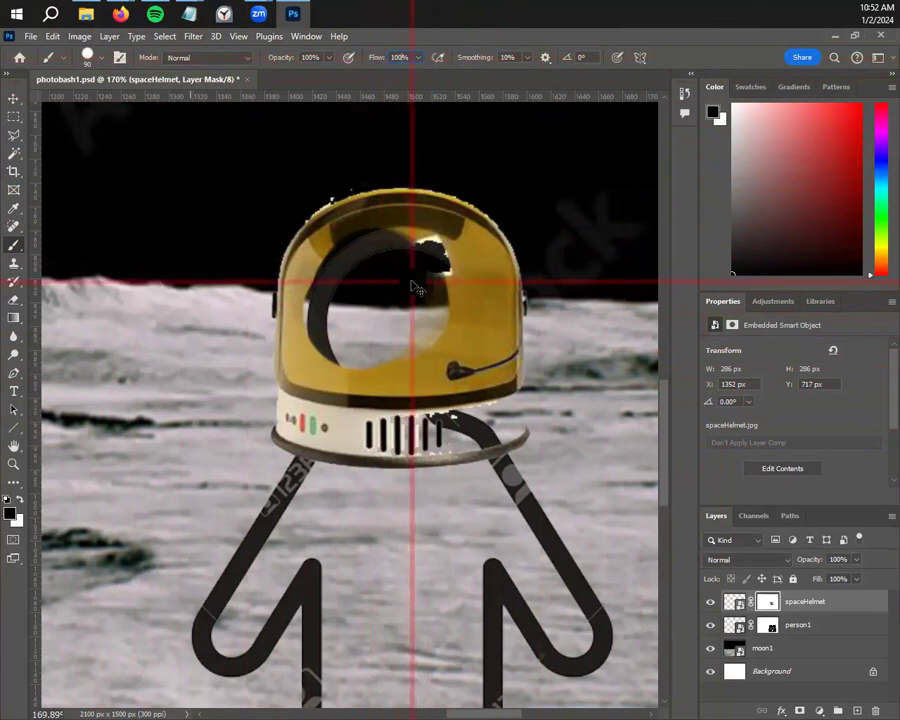
mouse_move(431, 283)
mouse_down()
mouse_move(428, 305)
mouse_move(376, 273)
mouse_move(352, 295)
mouse_move(348, 335)
mouse_move(426, 366)
mouse_move(428, 321)
mouse_move(386, 279)
mouse_move(397, 268)
mouse_up()
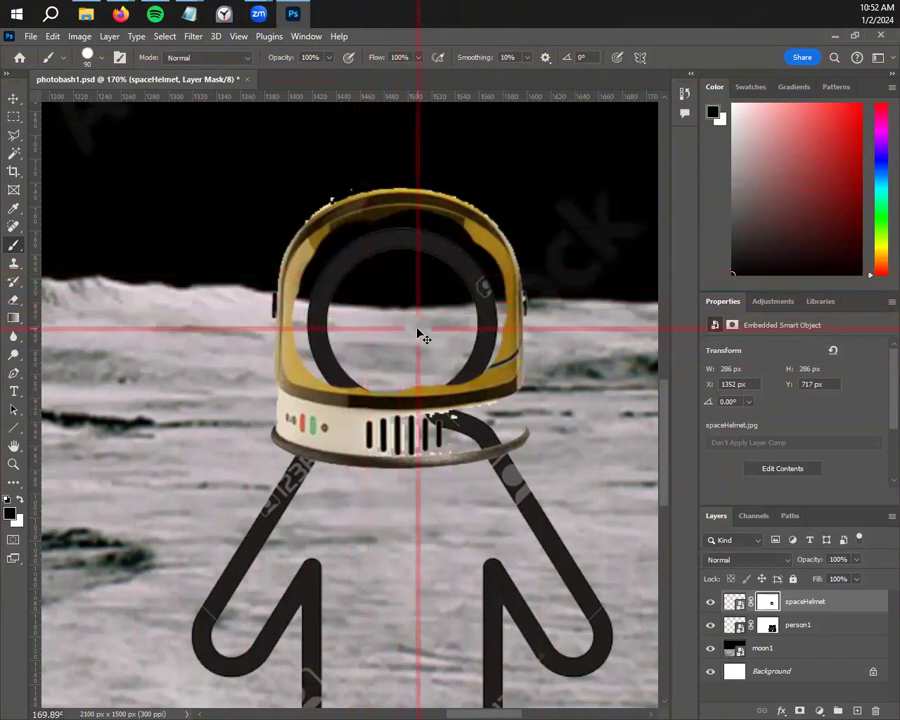
key(ctrl+z)
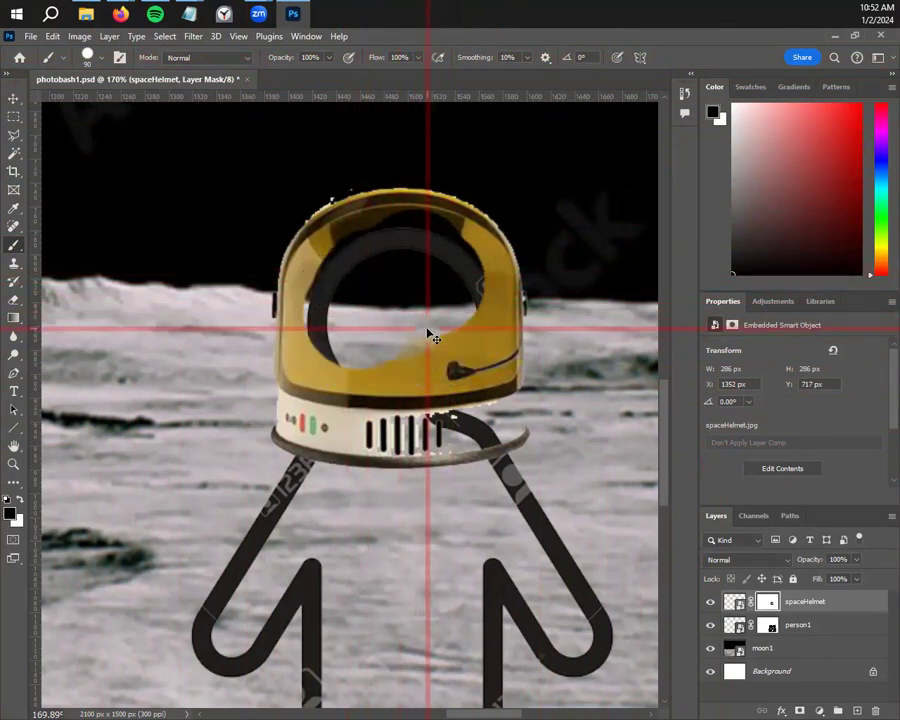
key(ctrl+z)
key(ctrl+z)
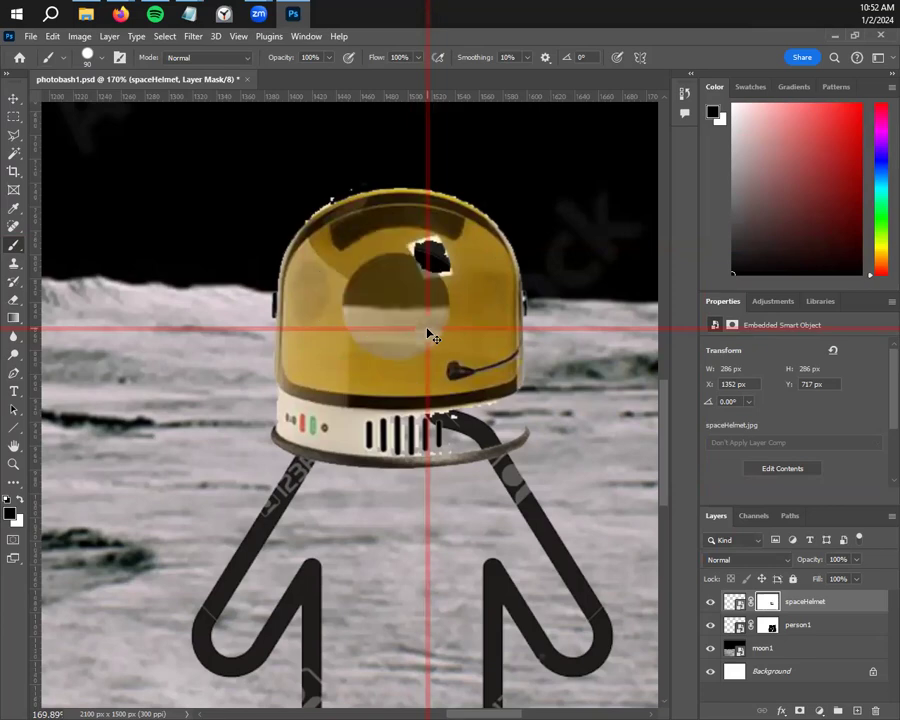
key(ctrl+i)
key(ctrl+z)
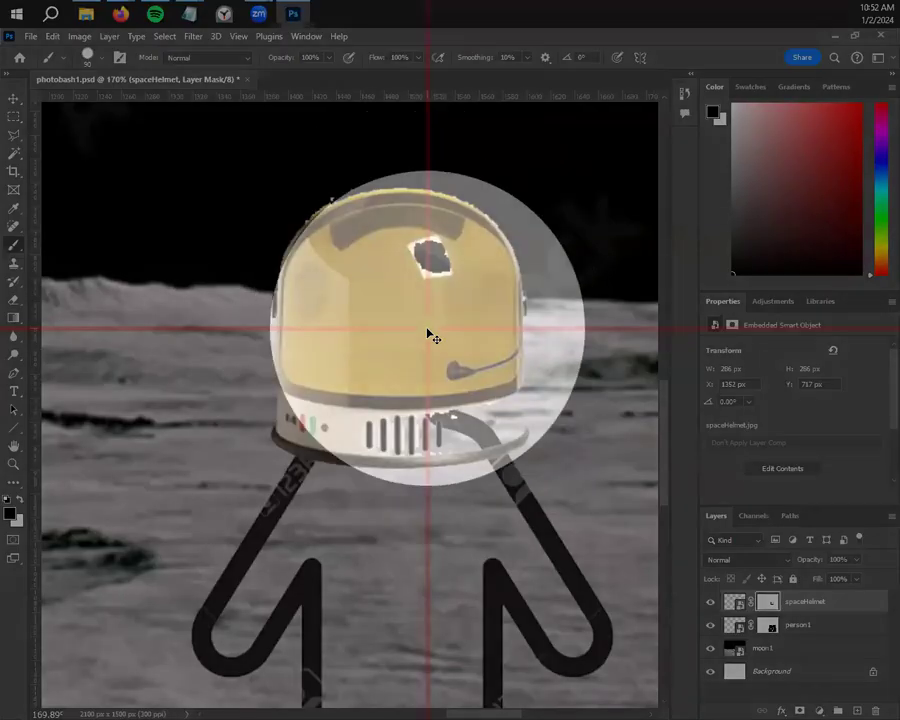
Soften the brush, set flow to 63%, and paint the visor out of the helmet mask
click(90, 57)
drag(166, 138, 92, 135)
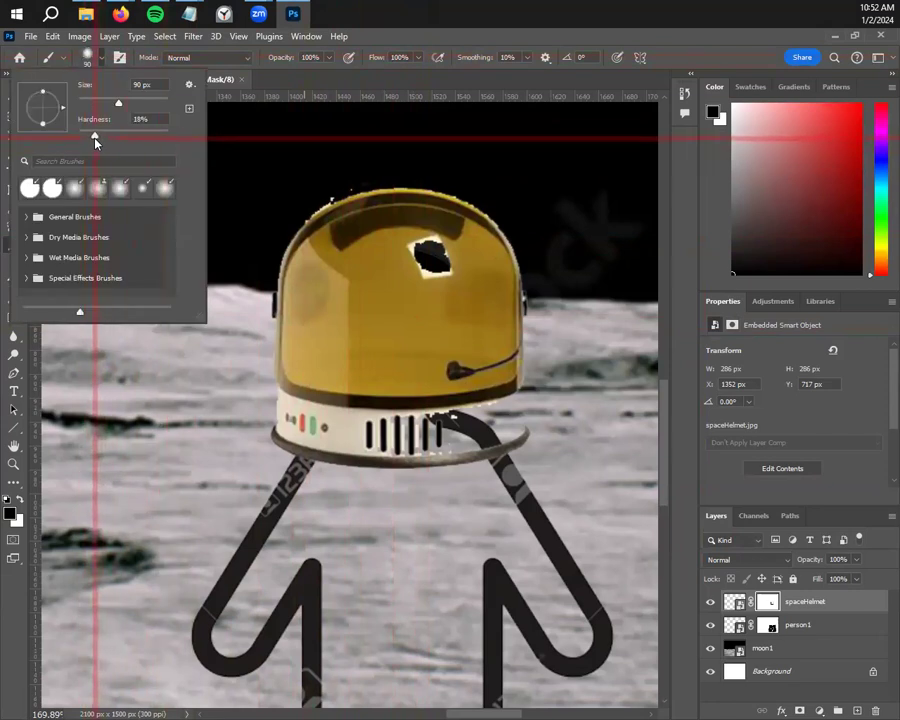
click(90, 57)
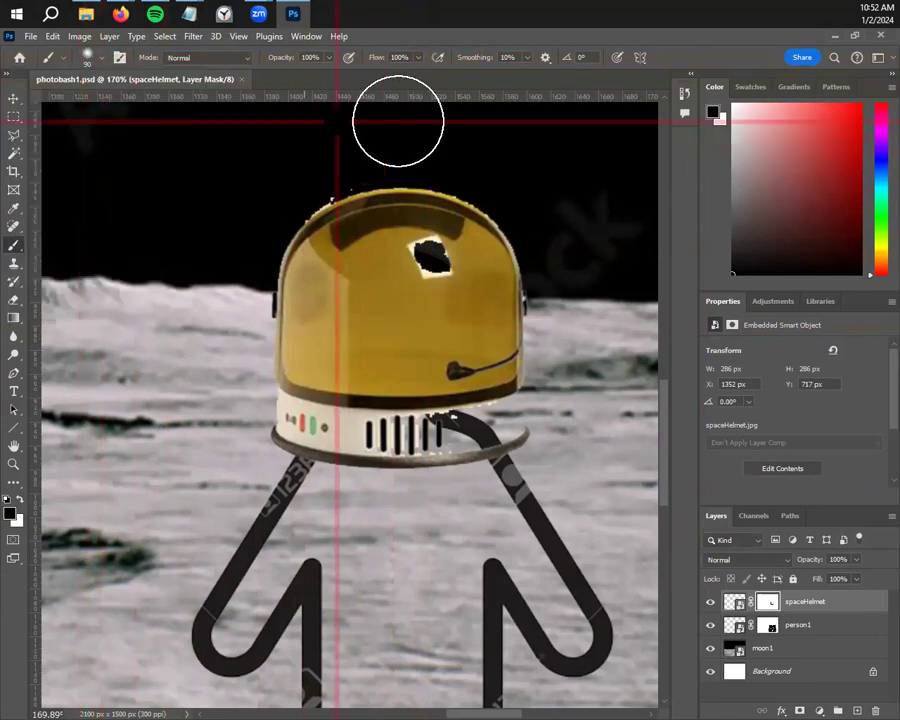
click(418, 57)
drag(416, 76, 394, 72)
mouse_move(358, 292)
mouse_down()
mouse_move(406, 288)
mouse_move(399, 298)
mouse_move(363, 294)
mouse_move(354, 278)
mouse_move(390, 291)
mouse_move(371, 331)
mouse_move(366, 320)
mouse_move(381, 314)
mouse_move(402, 342)
mouse_move(419, 341)
mouse_move(408, 344)
mouse_move(425, 321)
mouse_move(422, 288)
mouse_move(434, 272)
mouse_move(439, 284)
mouse_move(413, 295)
mouse_move(365, 279)
mouse_move(374, 306)
mouse_move(402, 310)
mouse_move(407, 337)
mouse_move(423, 335)
mouse_move(415, 331)
mouse_move(413, 342)
mouse_move(384, 345)
mouse_move(395, 349)
mouse_move(362, 316)
mouse_up()
scroll(470, 470, down, 10)
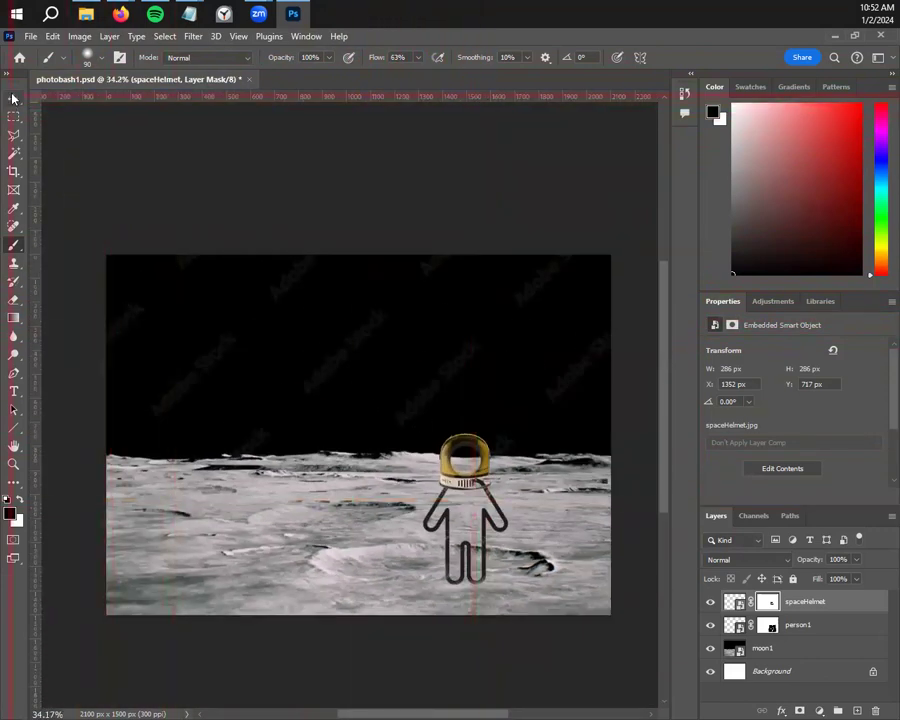
Select the moon1 layer from the canvas with the Move tool
click(13, 98)
click(388, 362)
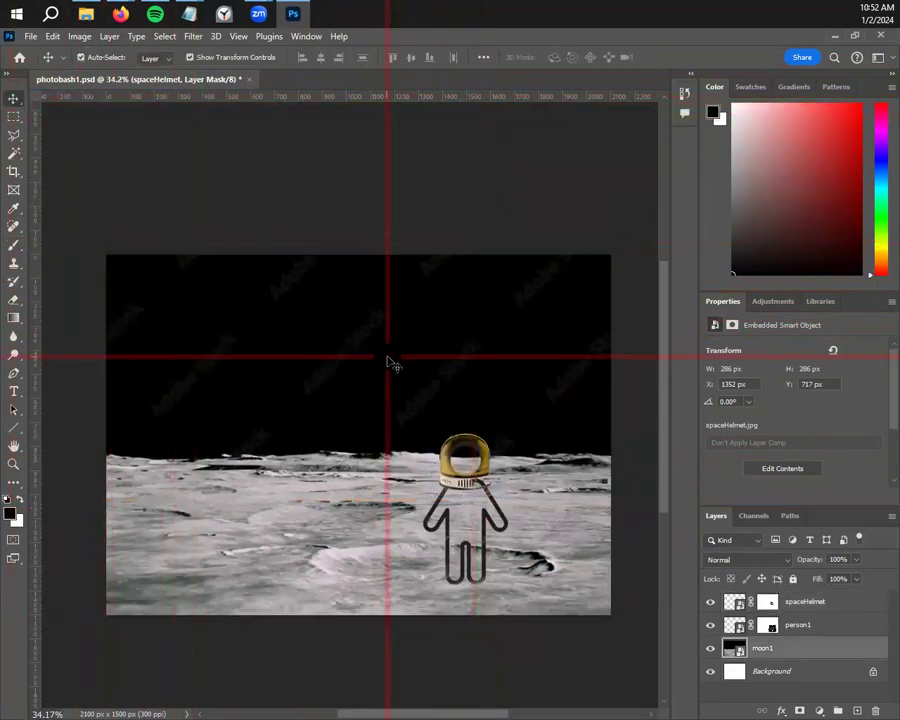
scroll(513, 525, up, 5)
scroll(513, 525, up, 12)
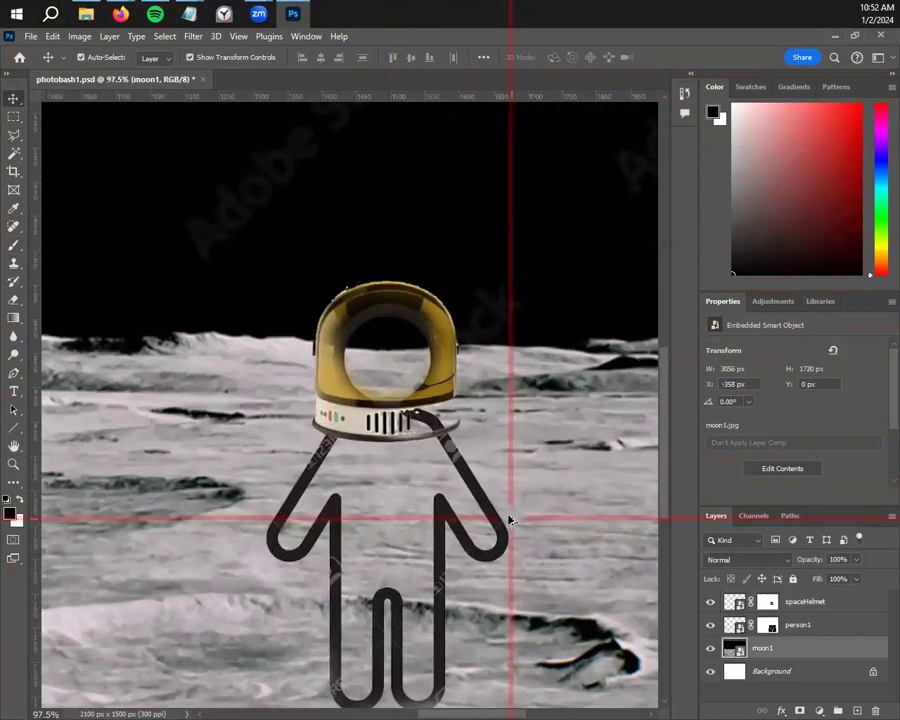
scroll(426, 422, up, 2)
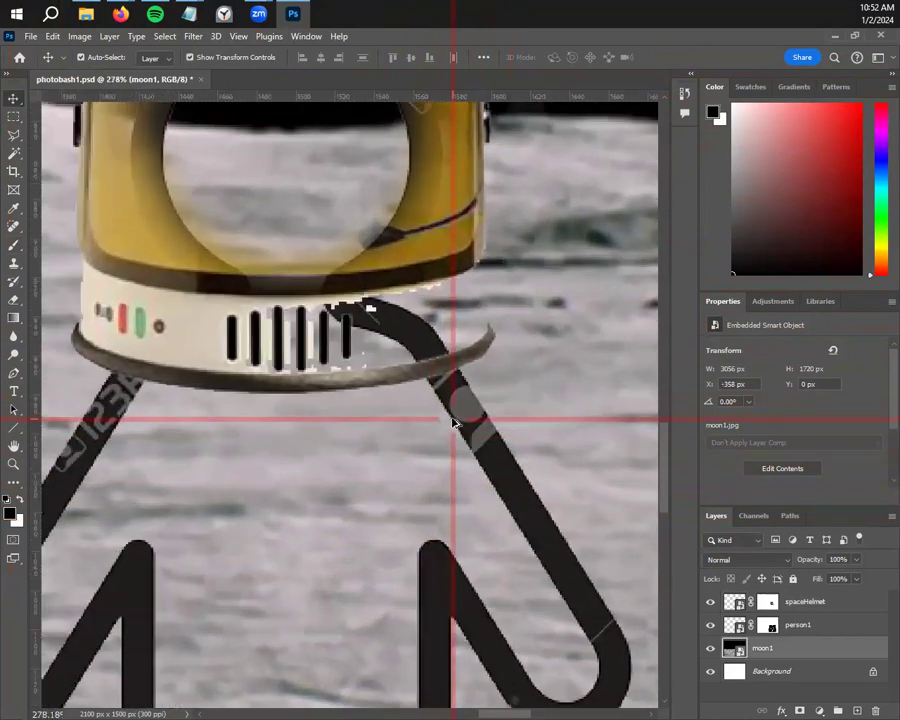
Set up a size-40 black brush and target the spaceHelmet layer mask
key(b)
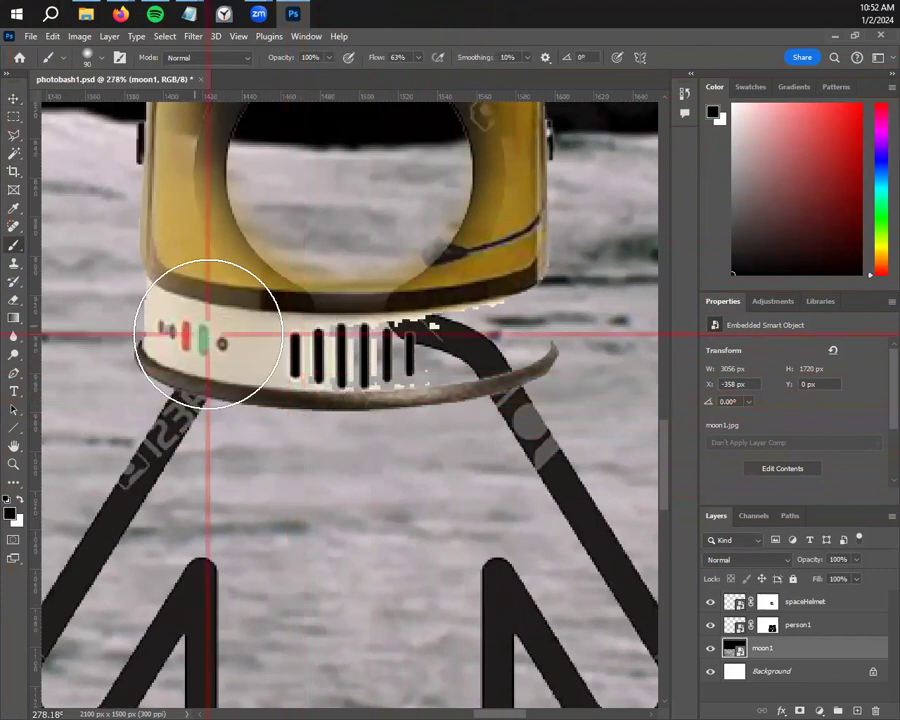
key(x)
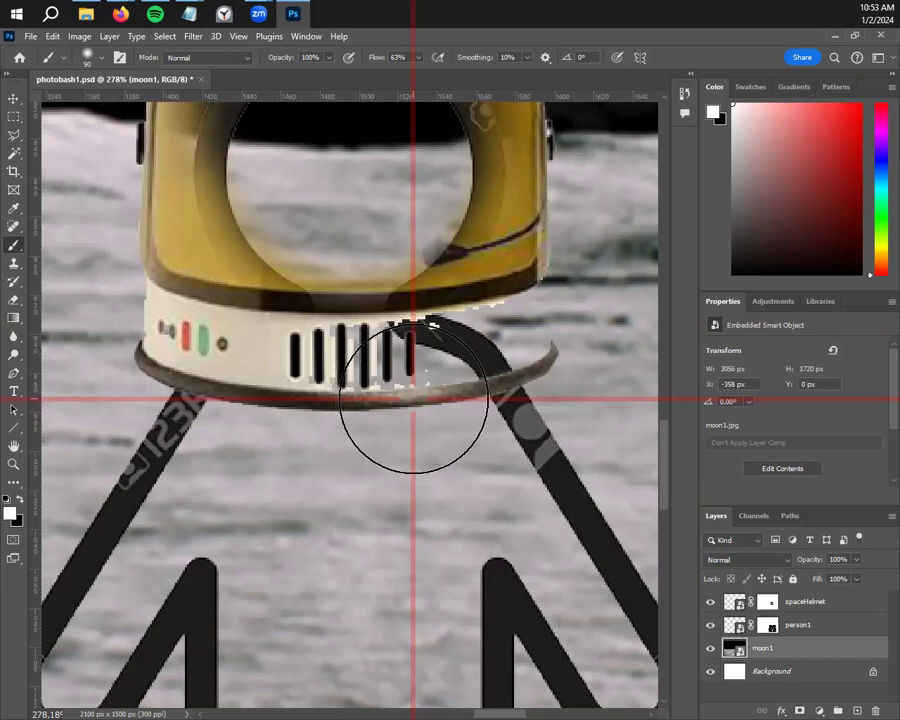
key(bracketleft)
key(bracketleft)
key(bracketleft)
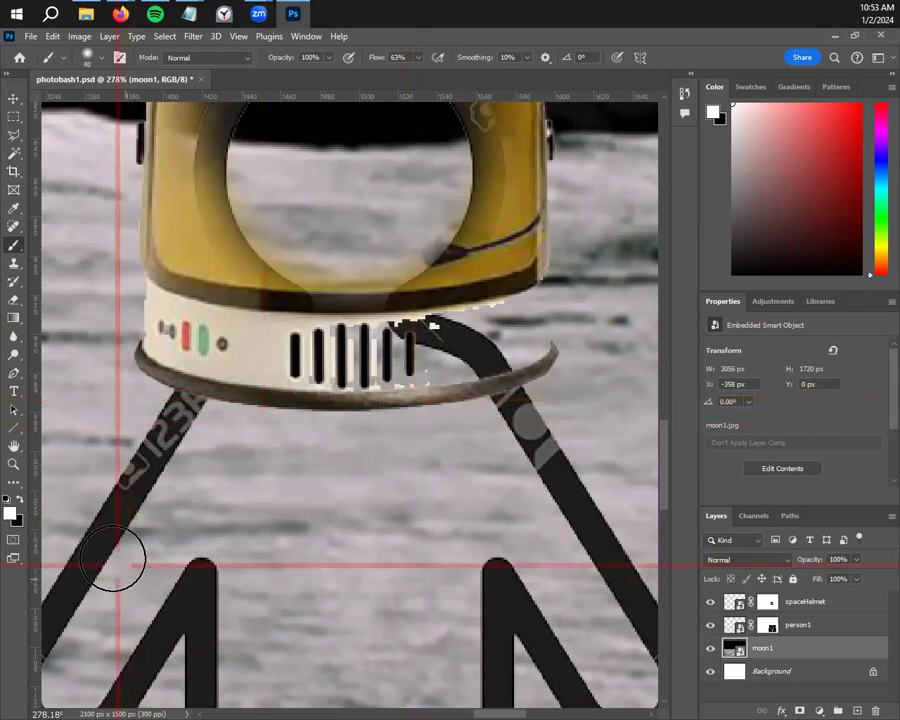
click(9, 505)
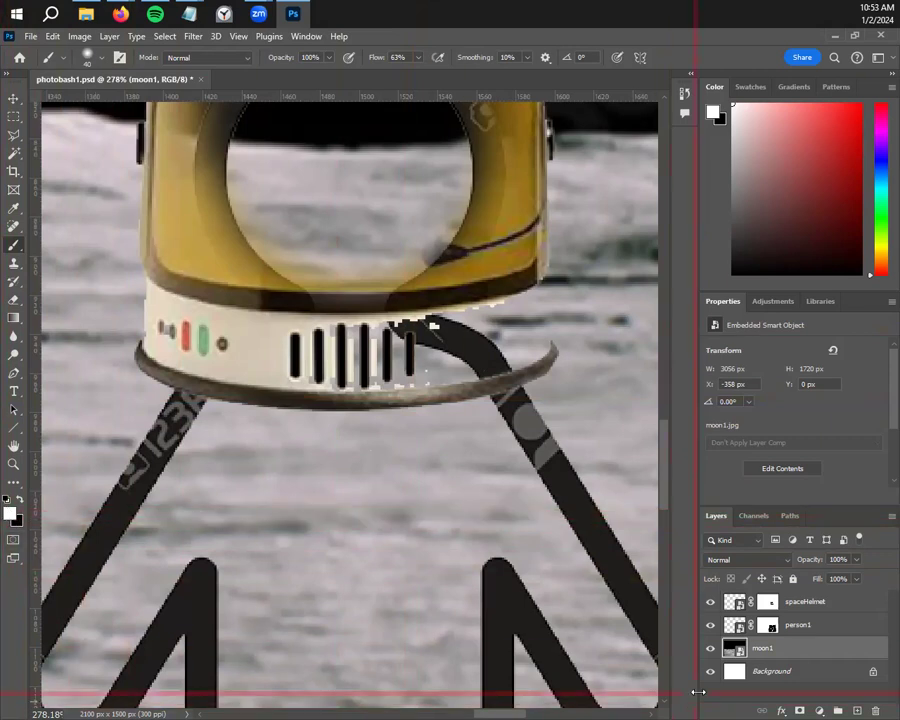
click(770, 624)
click(778, 602)
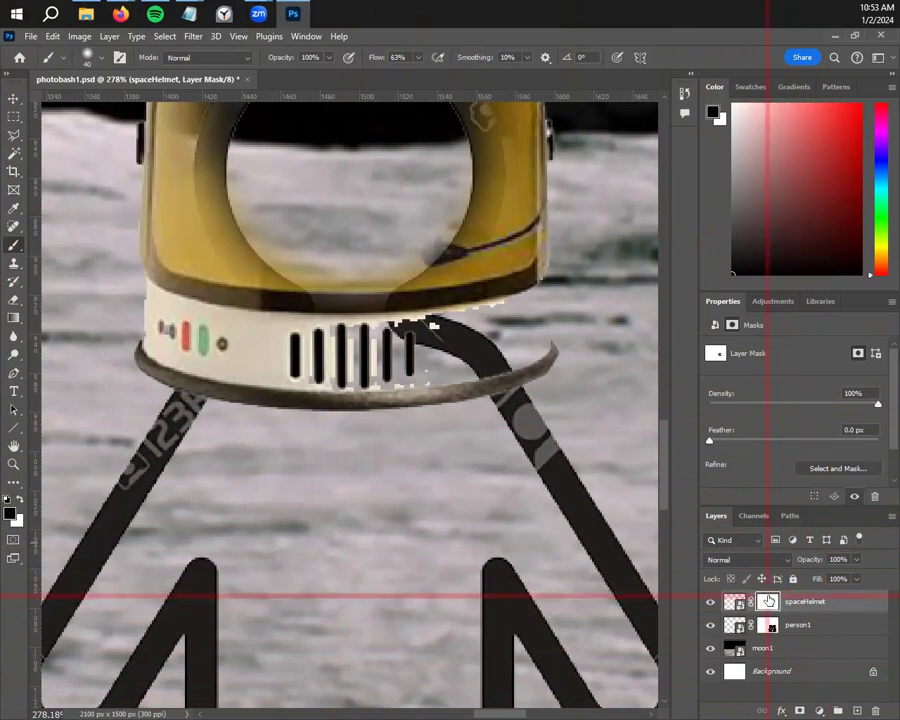
Mask part of the helmet ring over the neck, then paint its vent bars back in white
mouse_move(325, 352)
mouse_down()
mouse_move(415, 355)
mouse_move(362, 356)
mouse_move(385, 363)
mouse_move(369, 351)
mouse_move(457, 355)
mouse_move(416, 357)
mouse_move(481, 368)
mouse_move(473, 373)
mouse_move(557, 353)
mouse_move(502, 361)
mouse_up()
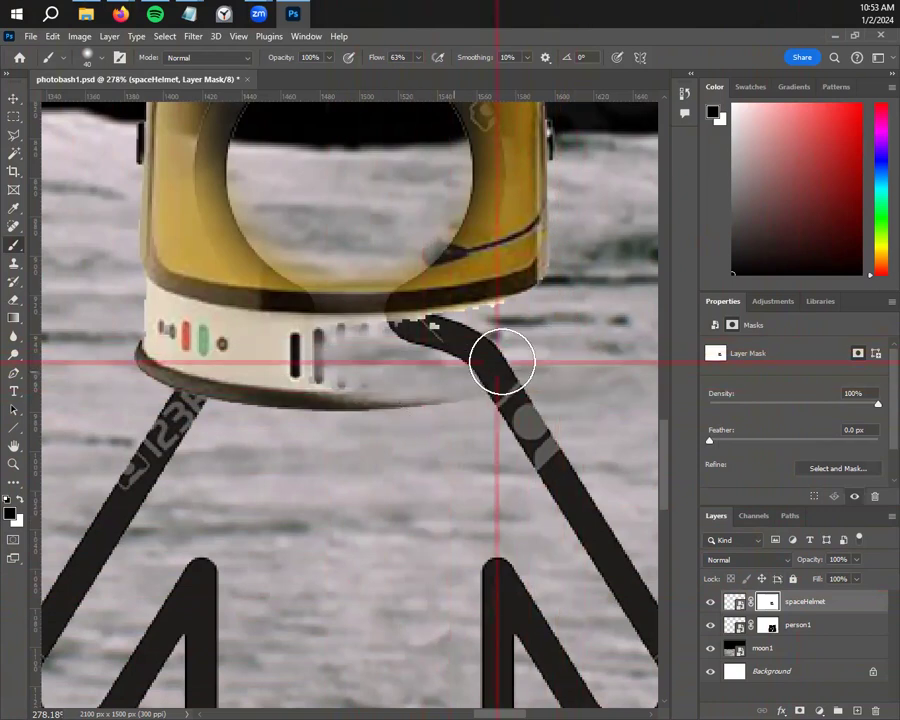
key(x)
mouse_move(416, 365)
mouse_down()
mouse_move(501, 342)
mouse_move(303, 351)
mouse_move(441, 342)
mouse_move(430, 341)
mouse_move(552, 306)
mouse_move(521, 328)
mouse_move(510, 323)
mouse_move(498, 340)
mouse_move(513, 344)
mouse_move(480, 356)
mouse_move(409, 346)
mouse_move(312, 356)
mouse_move(386, 352)
mouse_up()
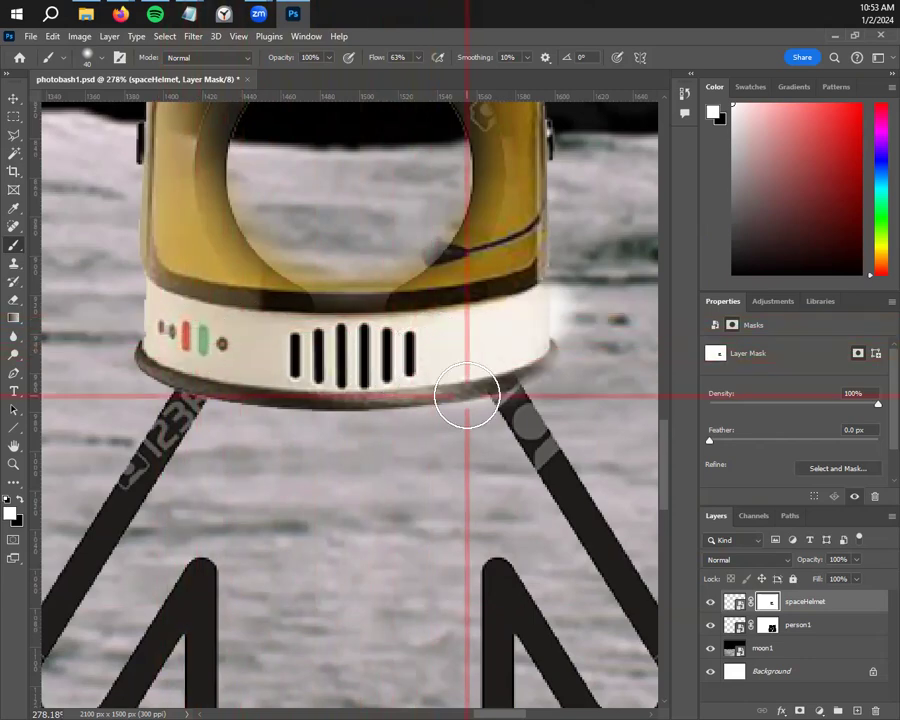
scroll(612, 358, up, 5)
scroll(610, 366, up, 2)
scroll(610, 366, right, 2)
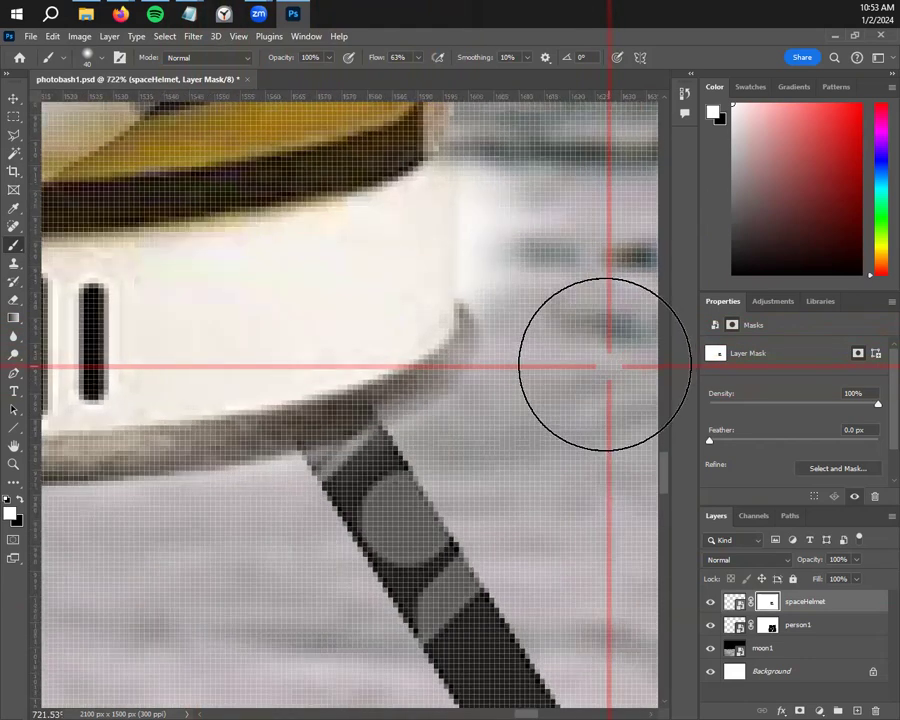
scroll(566, 374, up, 3)
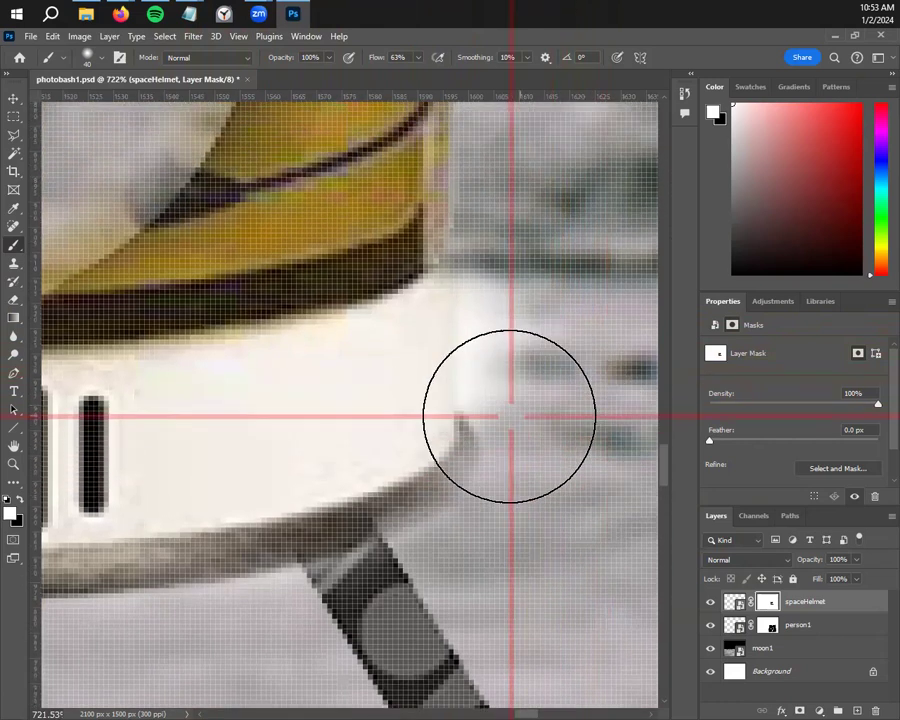
With a size-15 brush, restore the ring's right edge and remove the stray white glow
key(bracketleft)
key(bracketleft)
key(bracketleft)
key(bracketleft)
key(bracketleft)
key(bracketleft)
key(bracketleft)
key(bracketleft)
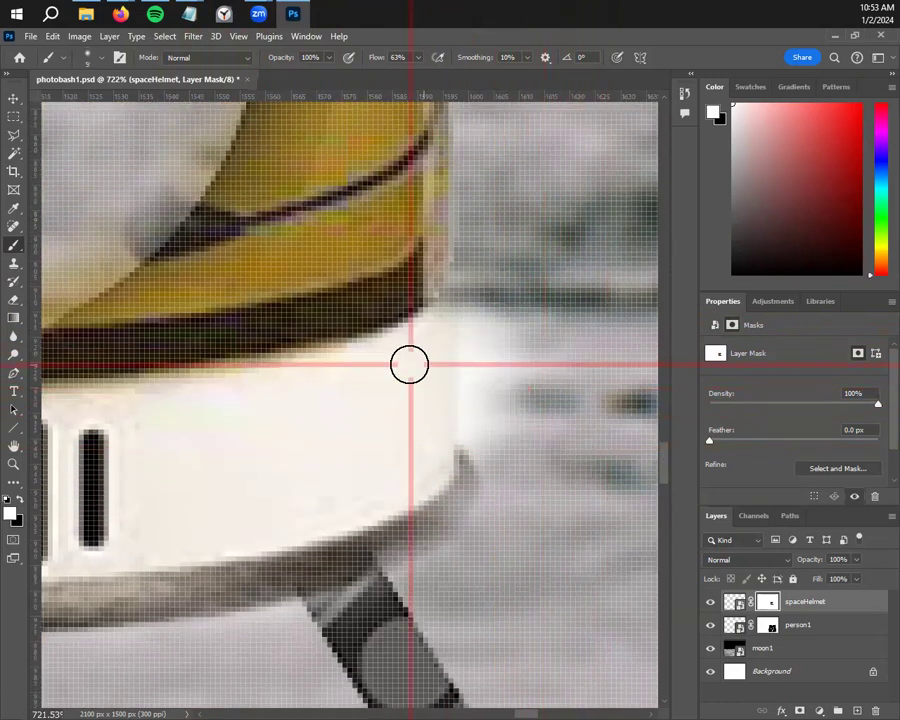
key(bracketright)
key(bracketright)
key(bracketright)
key(bracketright)
key(bracketright)
key(bracketright)
key(bracketleft)
key(bracketleft)
key(bracketleft)
key(bracketright)
key(bracketright)
key(bracketleft)
key(bracketleft)
click(475, 391)
mouse_move(475, 391)
mouse_down()
mouse_move(486, 410)
mouse_move(512, 368)
mouse_up()
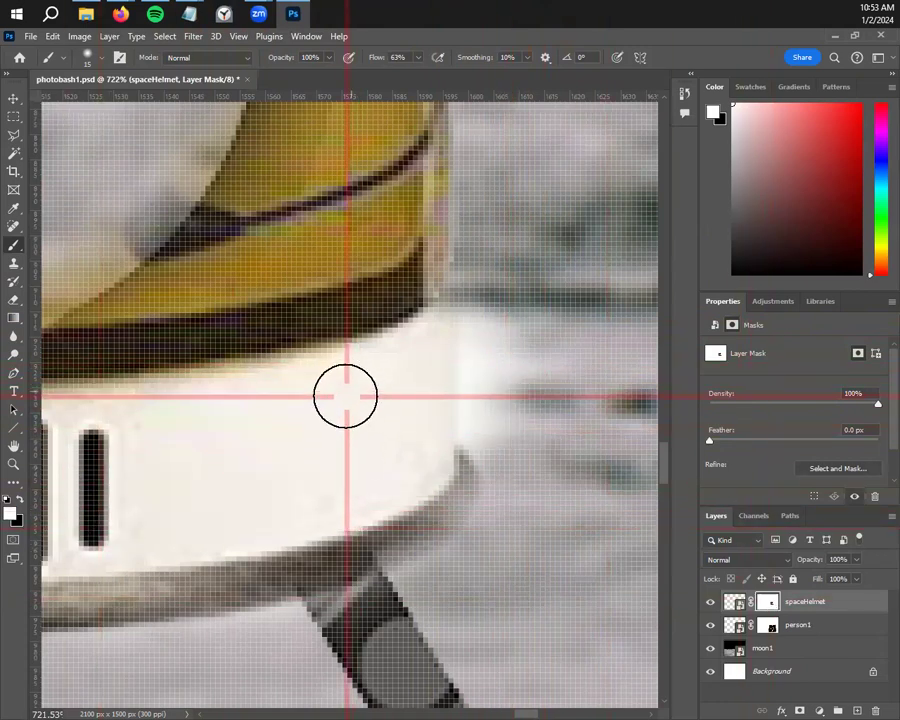
key(x)
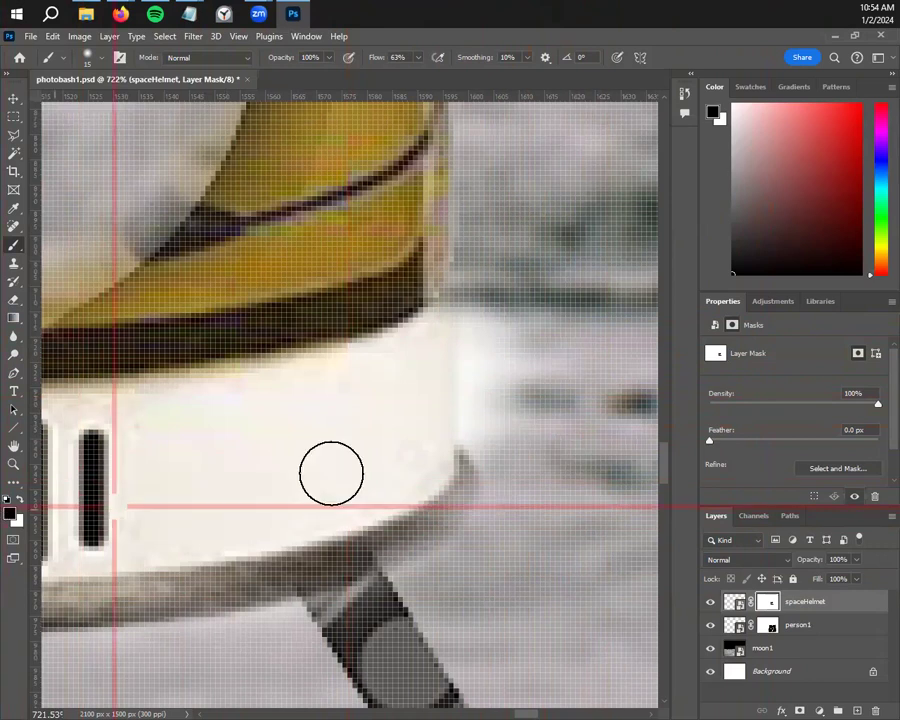
mouse_move(487, 368)
mouse_down()
mouse_move(495, 432)
mouse_move(493, 340)
mouse_move(498, 430)
mouse_move(482, 338)
mouse_move(507, 440)
mouse_move(500, 380)
mouse_move(483, 357)
mouse_move(504, 419)
mouse_move(497, 433)
mouse_move(491, 372)
mouse_up()
Hide the red guides with Ctrl+; and re-centre the view on the helmeted figure
scroll(474, 466, down, 10)
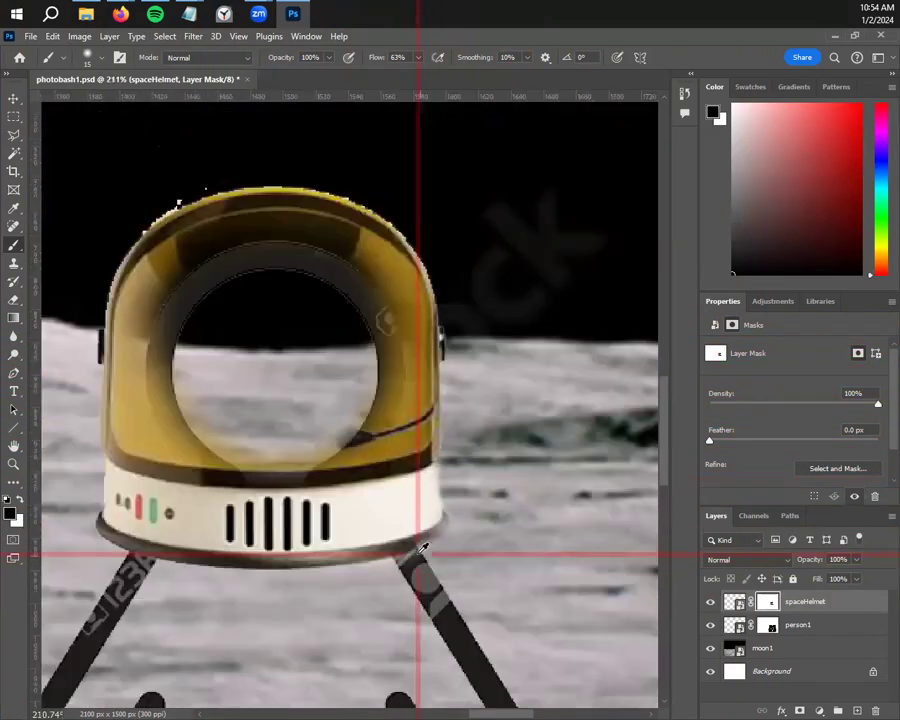
drag(363, 628, 470, 561)
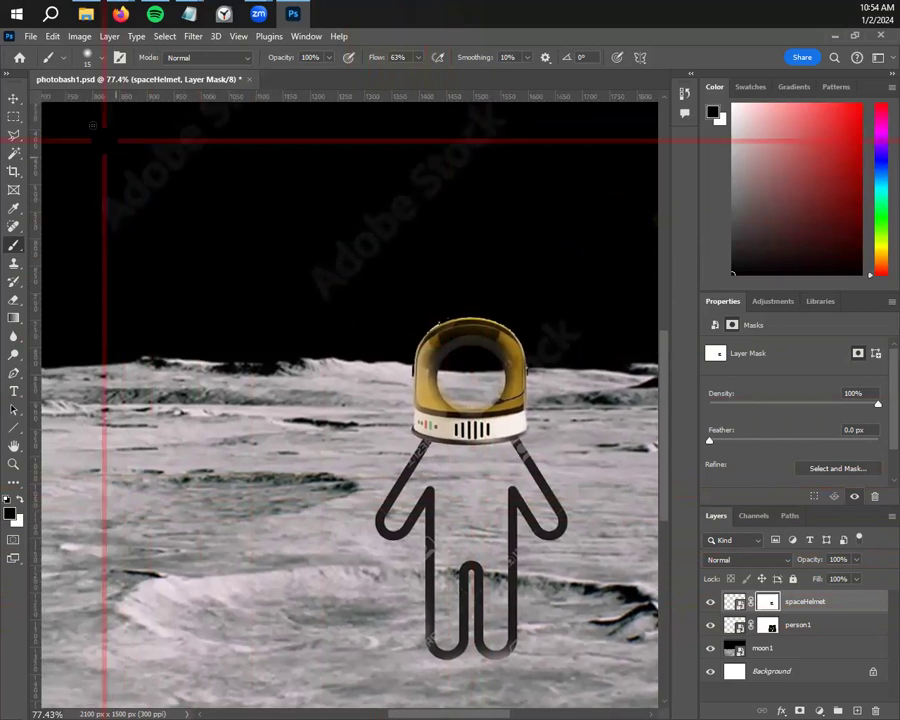
key(v)
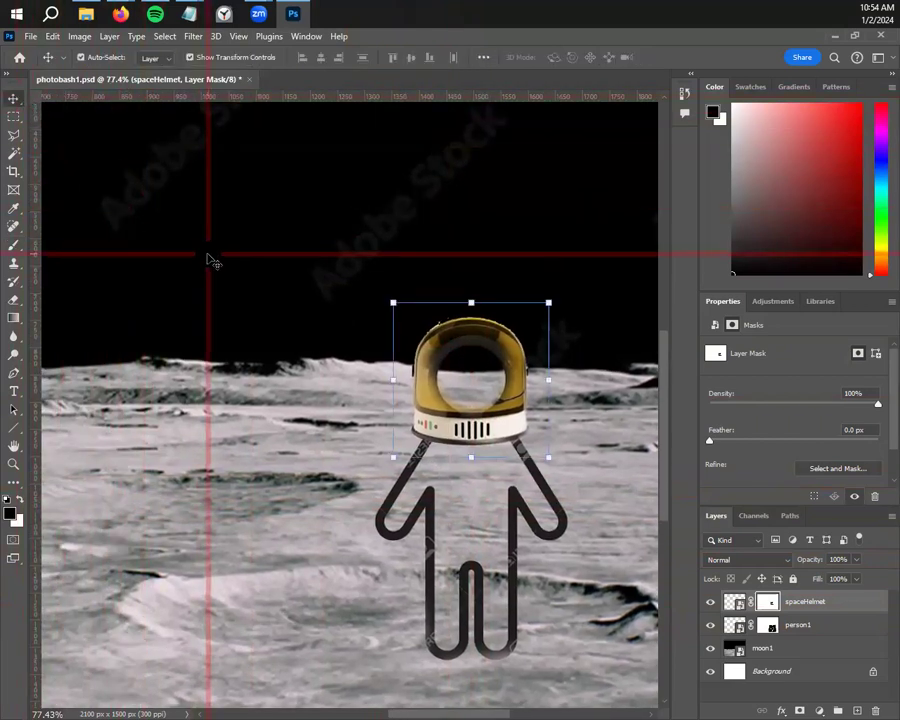
key(ctrl+semicolon)
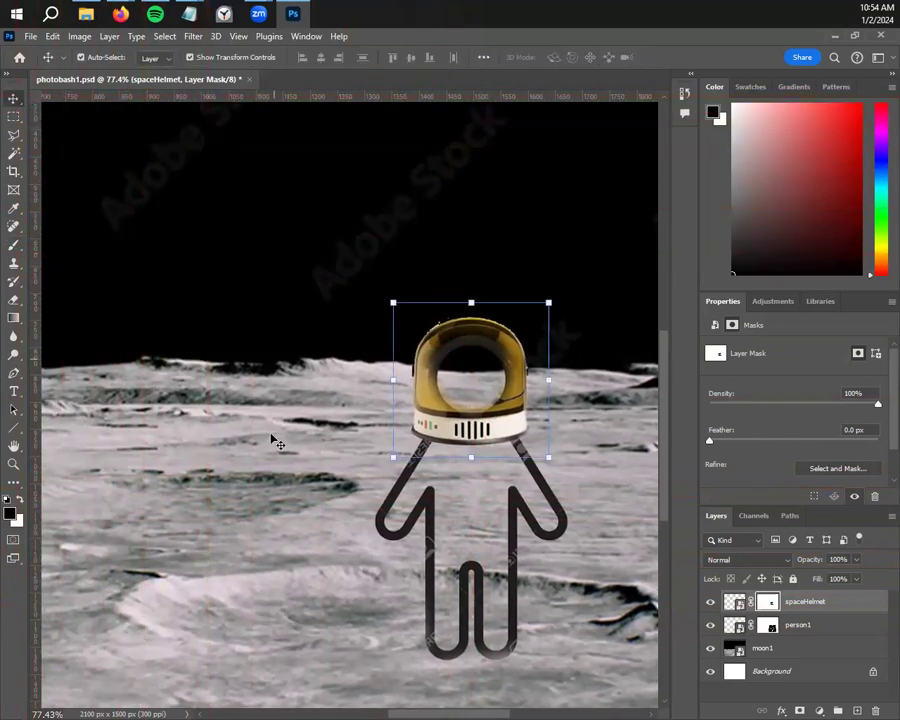
scroll(207, 382, up, 4)
drag(451, 484, 438, 492)
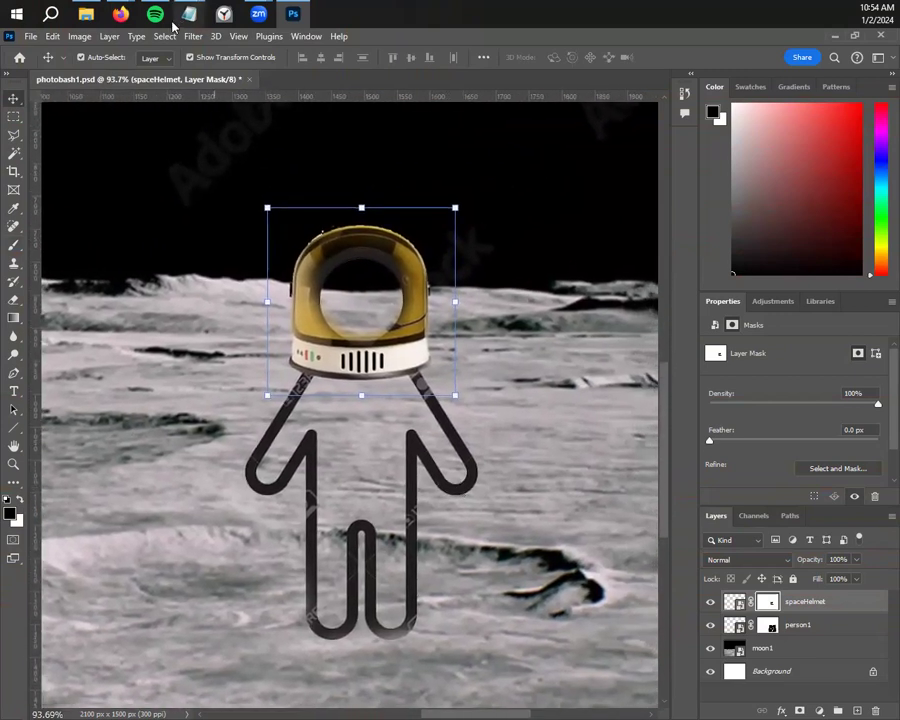
Drag scubaTubes.webp from the photobash image folder into the document
click(99, 17)
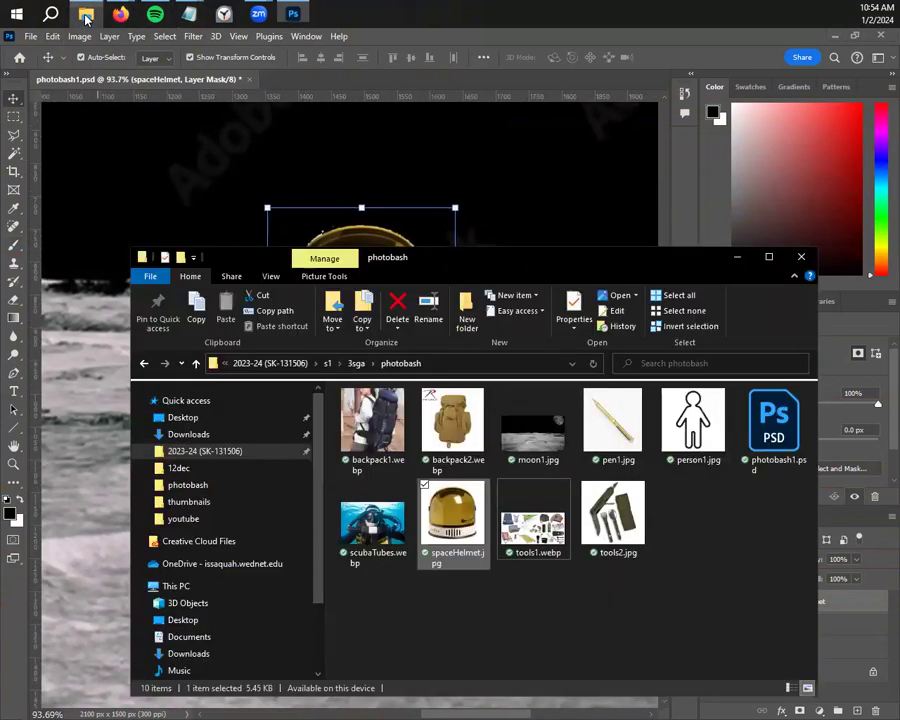
click(370, 537)
drag(370, 537, 650, 347)
scroll(563, 463, down, 5)
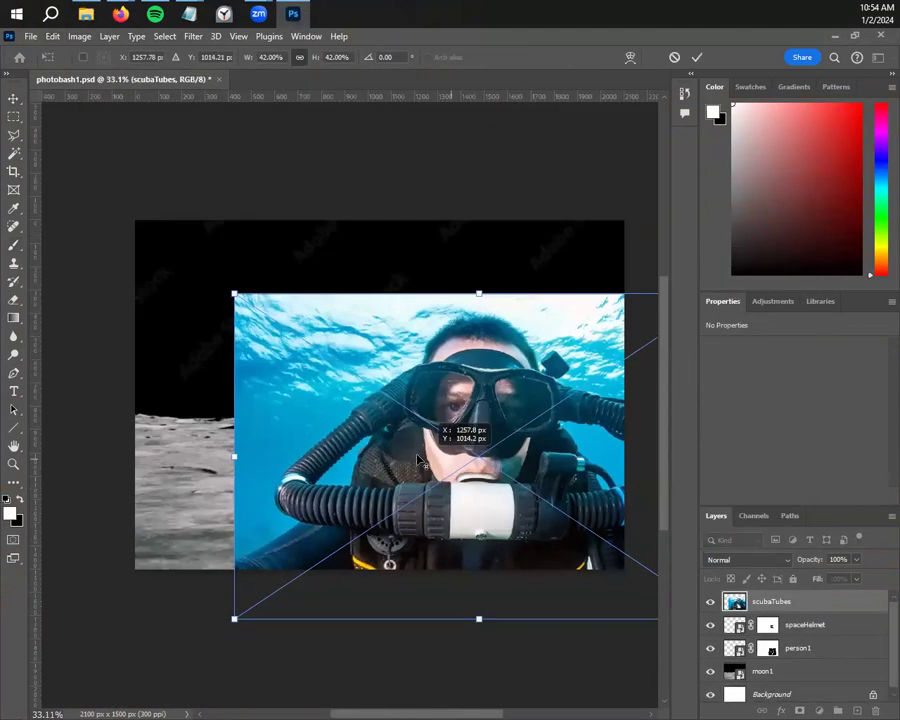
Shrink the diver photo to 9.44% over the figure's upper body and commit
drag(501, 432, 336, 395)
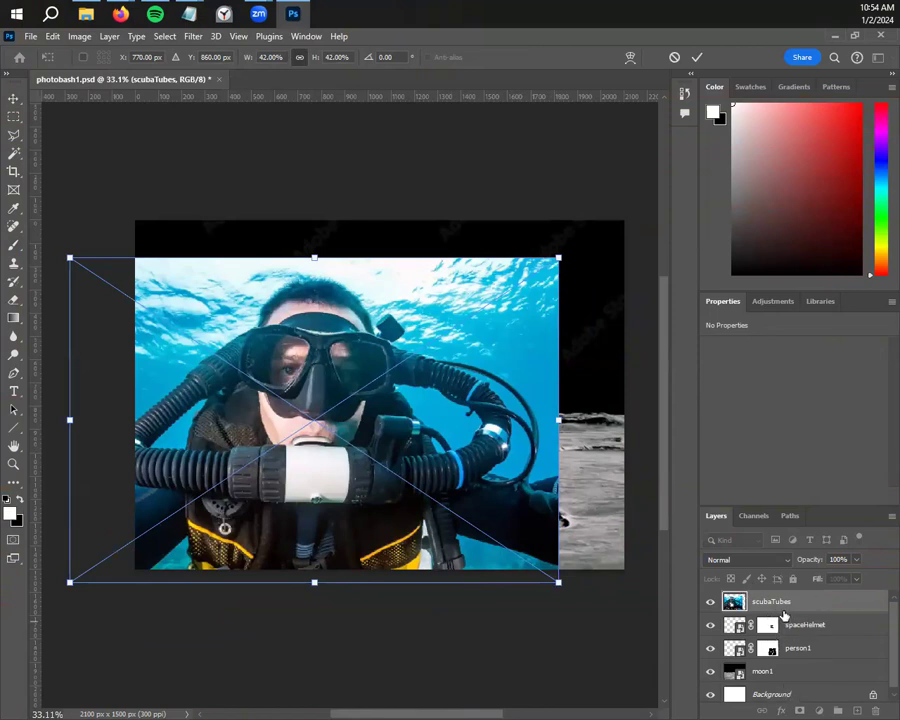
drag(472, 368, 480, 405)
drag(612, 258, 446, 436)
drag(413, 476, 505, 424)
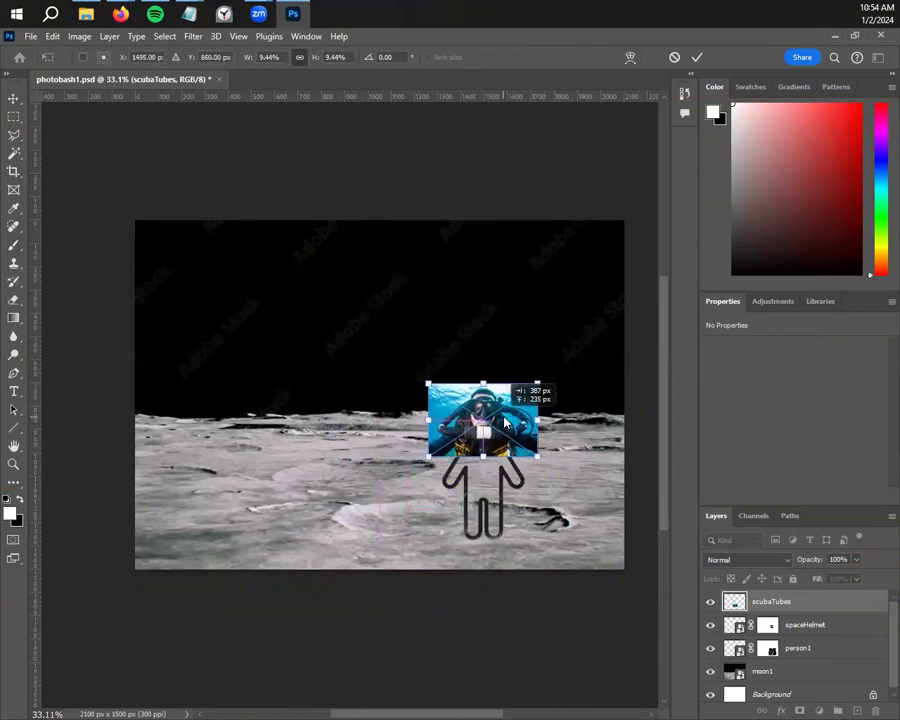
scroll(505, 424, up, 5)
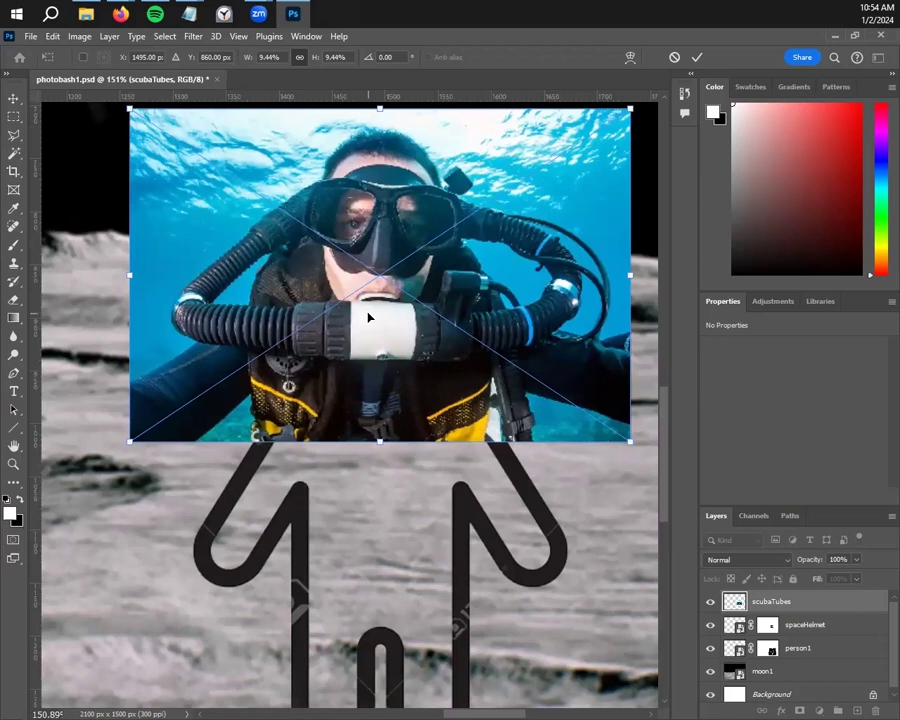
key(Return)
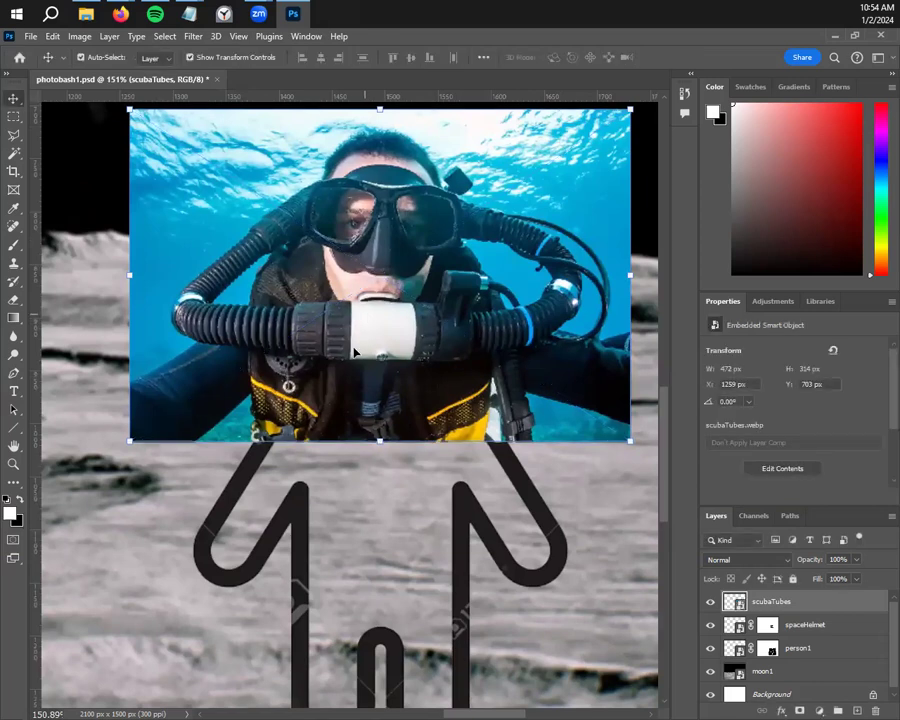
Add a layer mask to scubaTubes and brush black over the diver's goggles, face and left-edge water
click(800, 708)
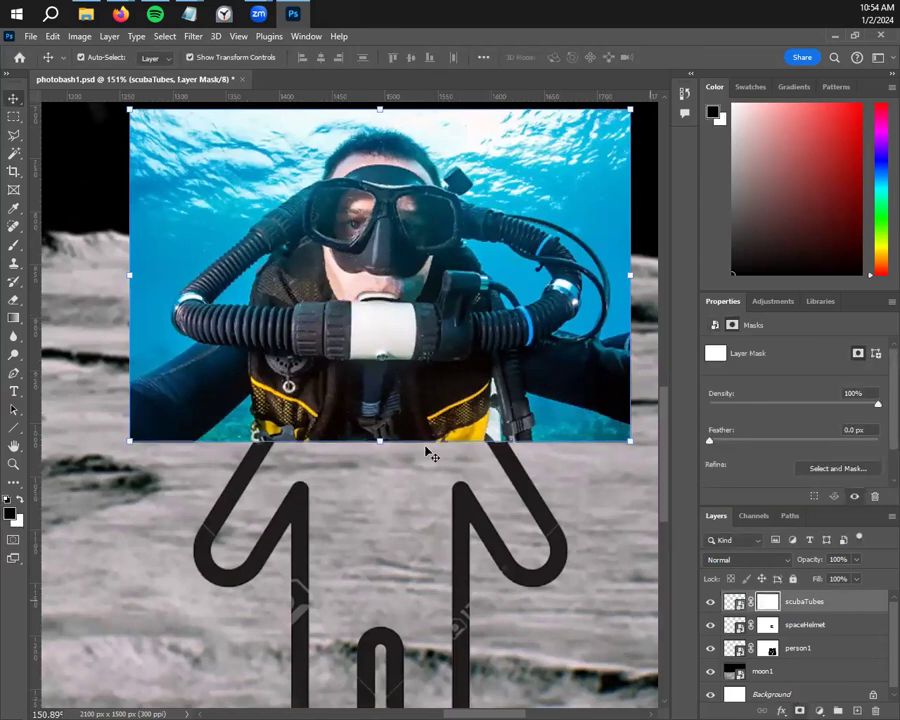
click(14, 248)
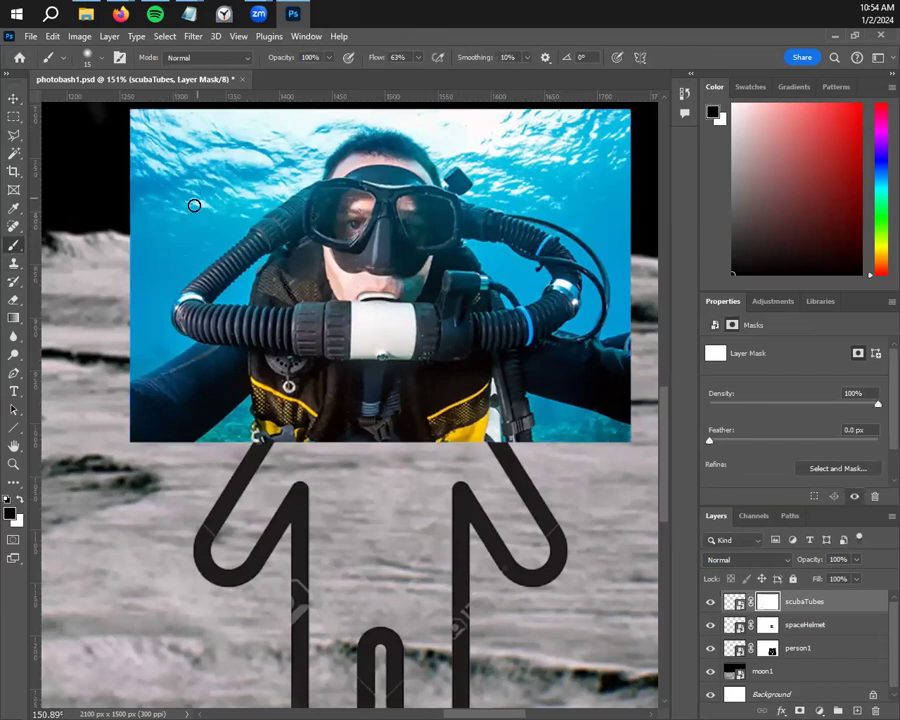
key(bracketright)
key(bracketright)
key(bracketright)
key(bracketright)
key(bracketright)
mouse_move(195, 197)
mouse_down()
mouse_move(150, 196)
mouse_move(175, 160)
mouse_up()
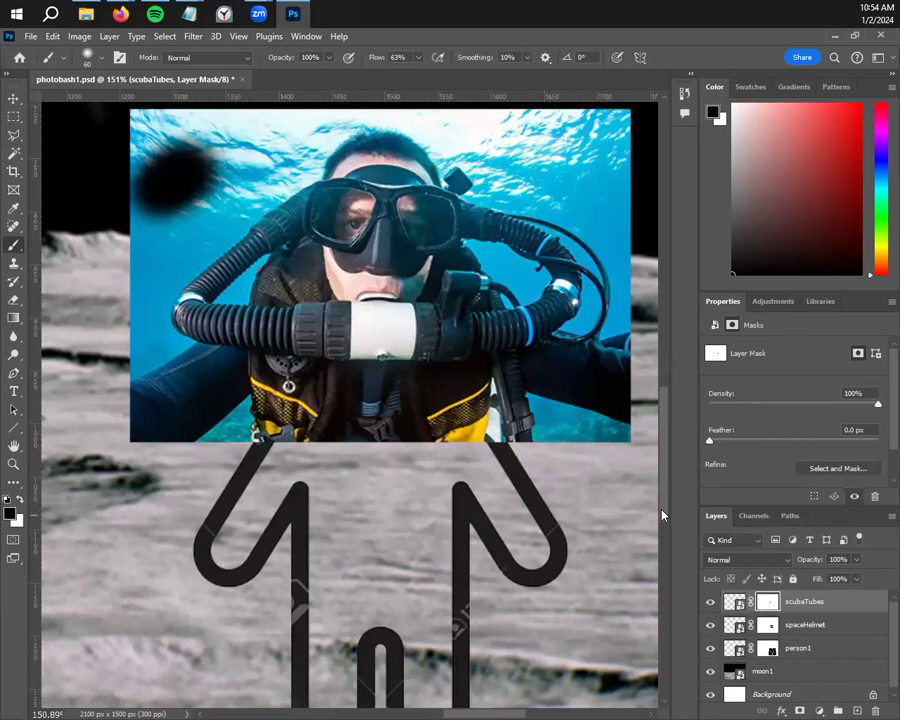
key(ctrl+z)
mouse_move(373, 281)
mouse_down()
mouse_move(468, 243)
mouse_move(370, 291)
mouse_move(370, 398)
mouse_move(368, 300)
mouse_move(289, 244)
mouse_move(158, 186)
mouse_move(253, 153)
mouse_move(152, 147)
mouse_move(99, 127)
mouse_move(168, 131)
mouse_move(135, 205)
mouse_up()
mouse_move(178, 255)
mouse_down()
mouse_move(106, 313)
mouse_move(158, 358)
mouse_move(162, 413)
mouse_move(175, 421)
mouse_move(155, 421)
mouse_move(556, 419)
mouse_move(357, 429)
mouse_move(331, 421)
mouse_move(534, 416)
mouse_move(200, 423)
mouse_move(210, 404)
mouse_move(256, 401)
mouse_move(212, 398)
mouse_move(150, 357)
mouse_move(316, 419)
mouse_move(409, 419)
mouse_move(336, 407)
mouse_move(387, 415)
mouse_move(607, 409)
mouse_move(633, 389)
mouse_move(622, 395)
mouse_move(612, 352)
mouse_move(576, 346)
mouse_move(416, 363)
mouse_up()
Mask the diver's head, then undo every mask stroke and the layer mask itself
mouse_move(310, 165)
mouse_down()
mouse_move(255, 125)
mouse_move(215, 120)
mouse_move(315, 160)
mouse_up()
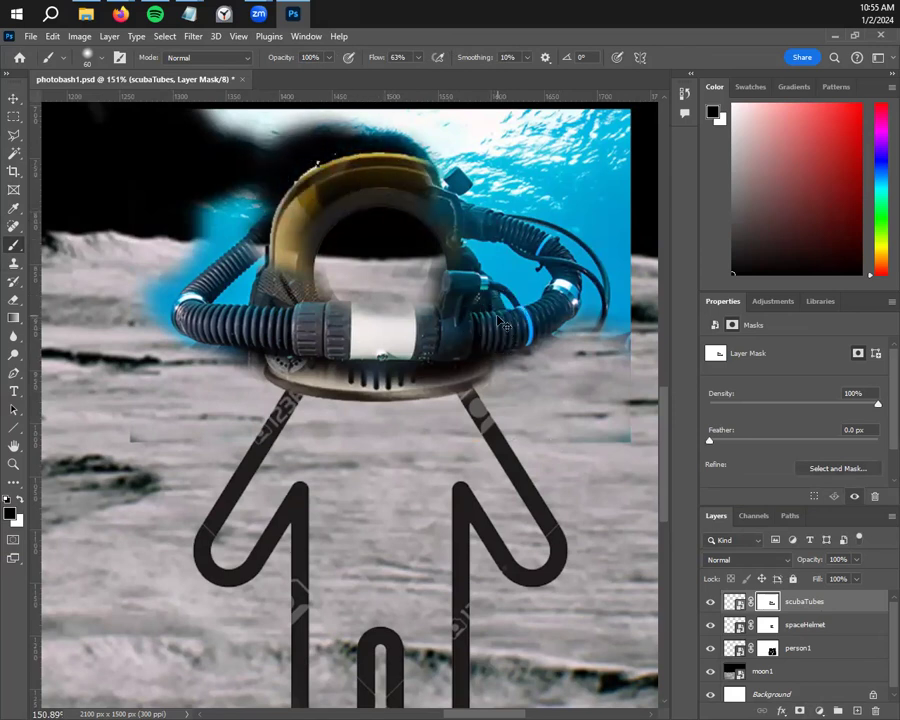
key(ctrl+z)
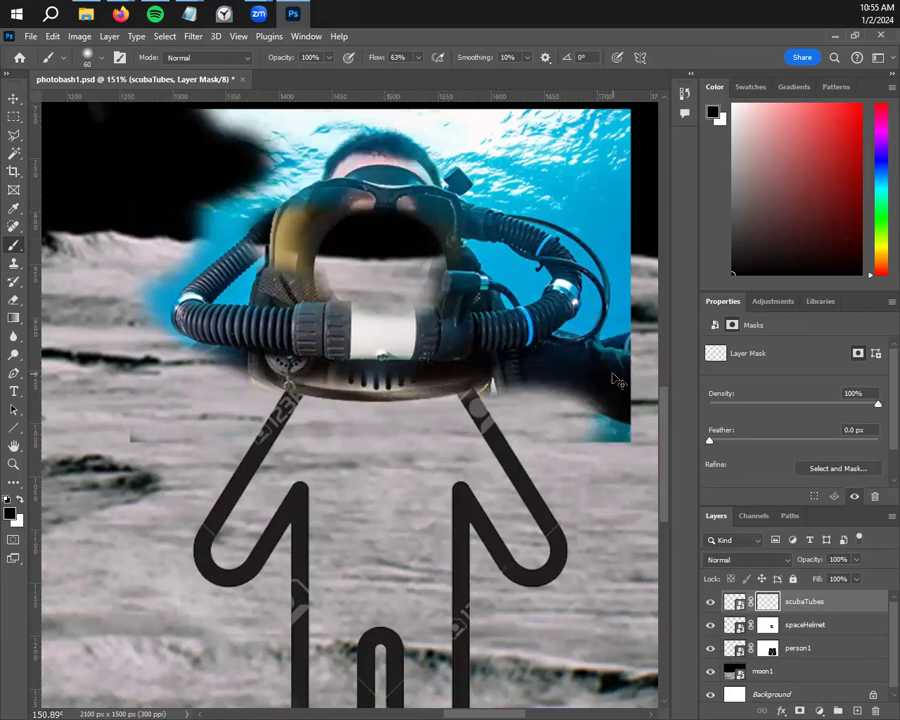
key(ctrl+z)
key(ctrl+z)
key(ctrl+z)
key(ctrl+z)
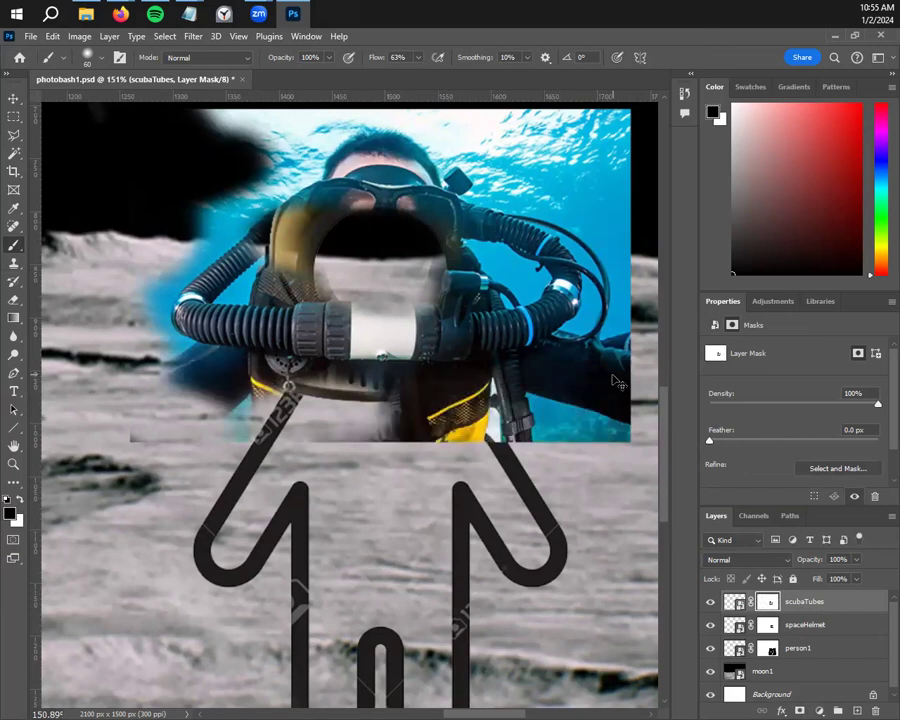
key(ctrl+z)
key(ctrl+z)
key(ctrl+z)
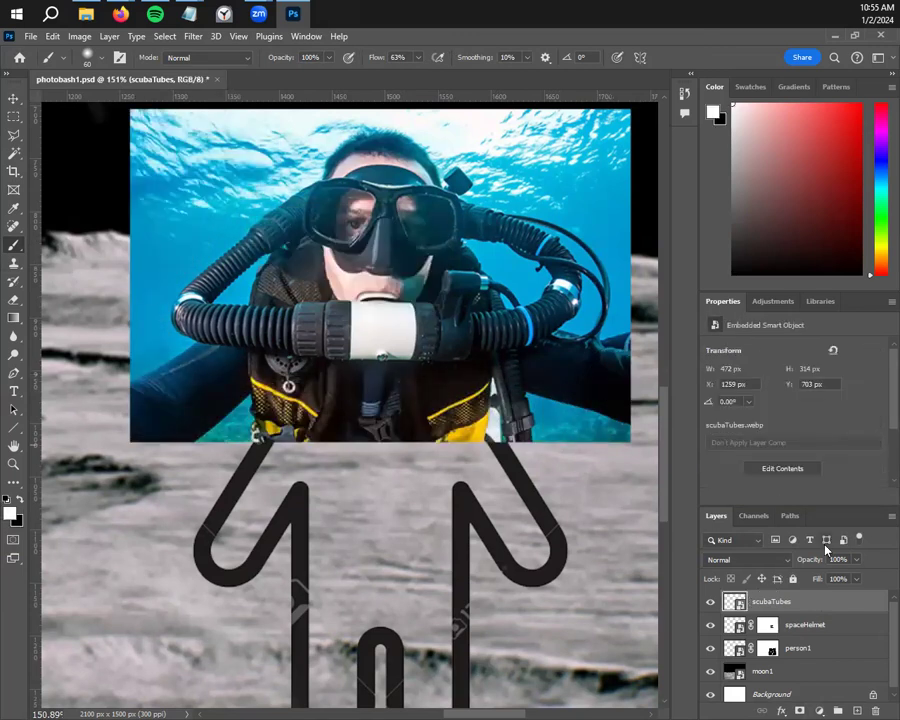
key(ctrl+z)
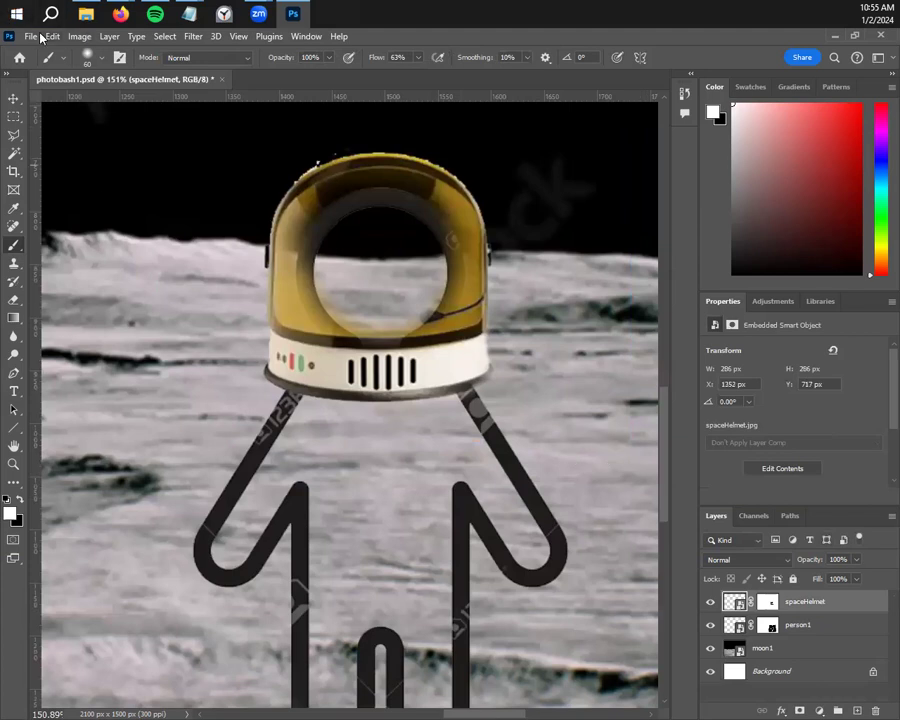
Open scubaTubes.webp from the photobash folder as a separate 1200 × 800 px document
click(31, 36)
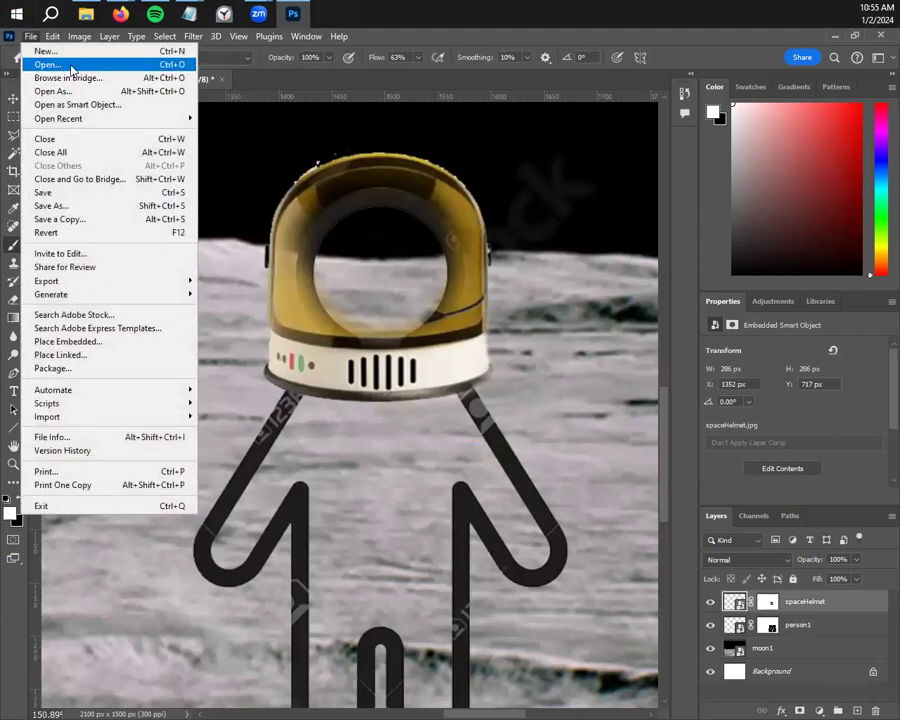
click(72, 70)
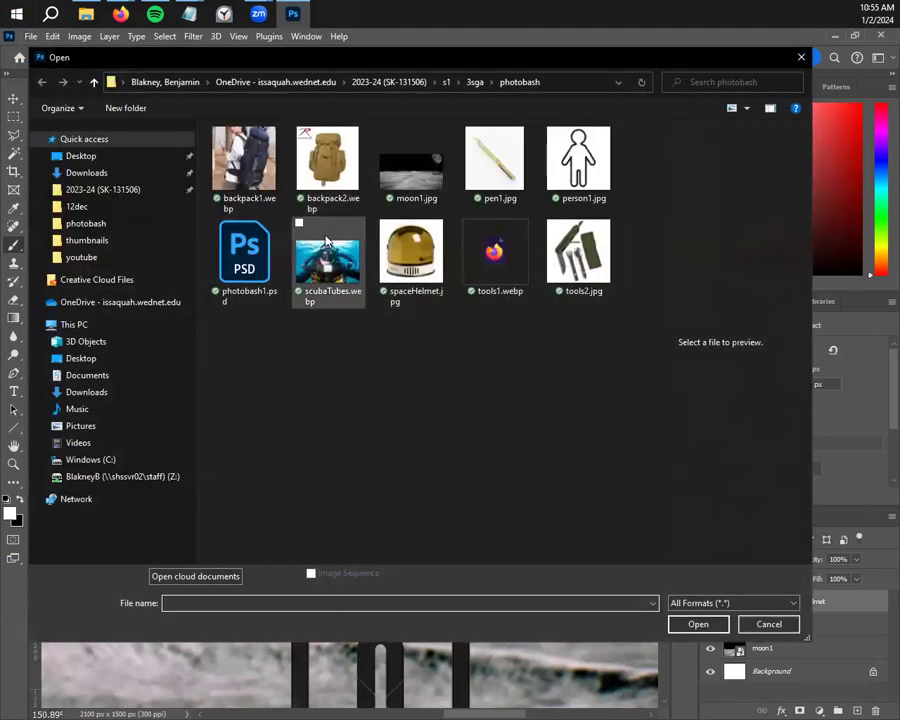
click(325, 242)
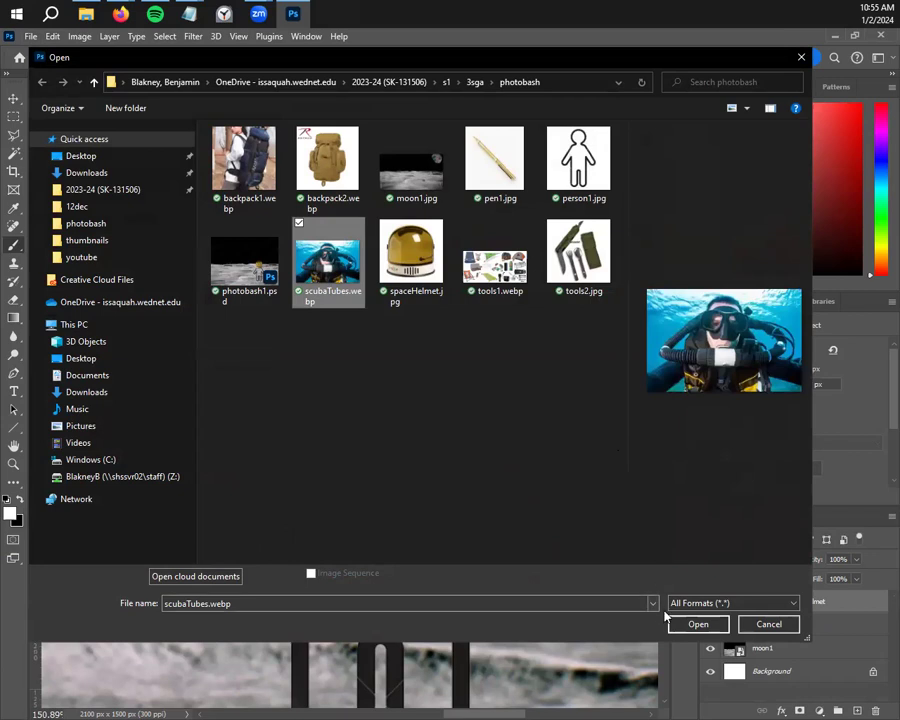
click(698, 624)
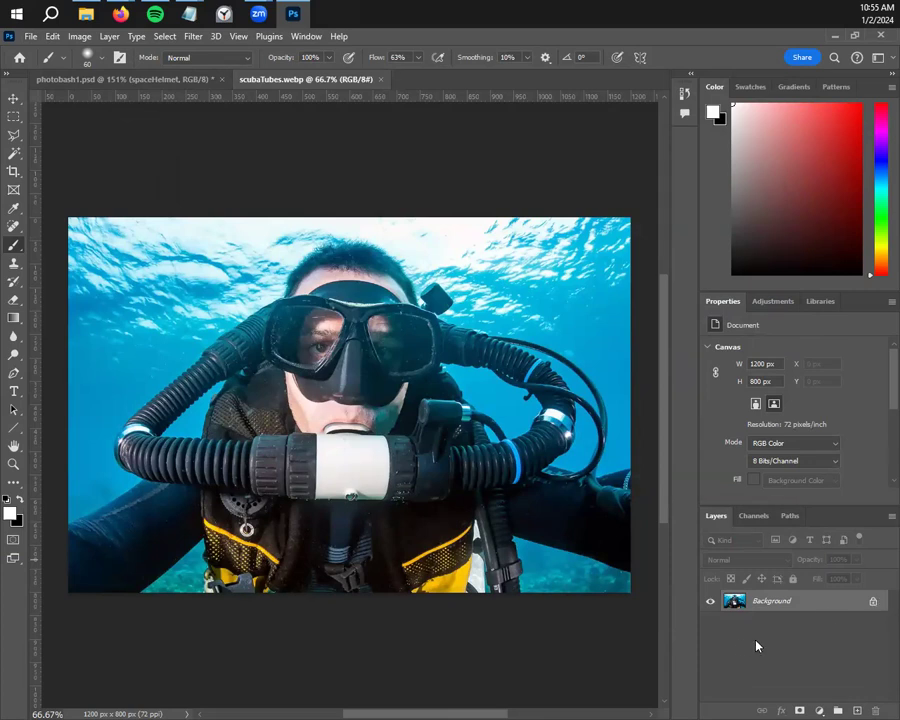
Duplicate the Background as Layer 1 and hide the Background, dismissing Preferences and Save As
key(ctrl+j)
key(i)
key(ctrl+k)
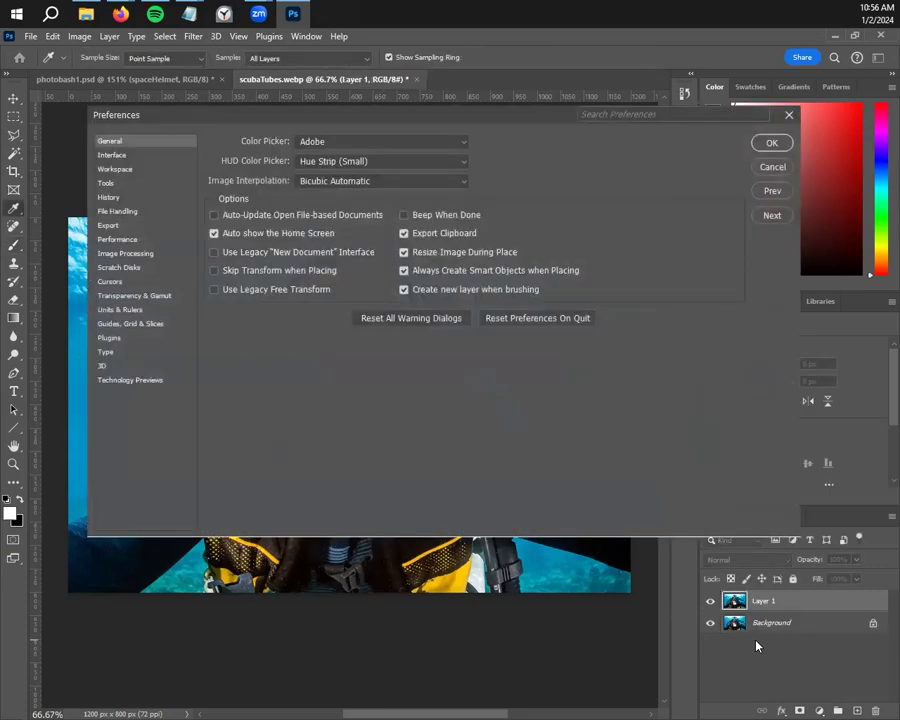
click(789, 116)
key(b)
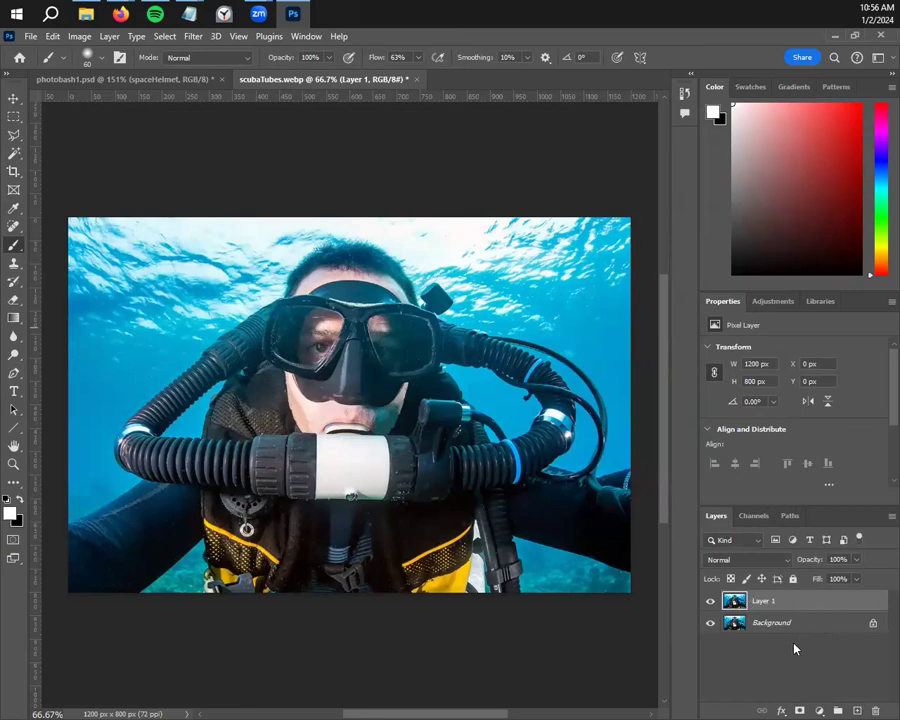
click(854, 630)
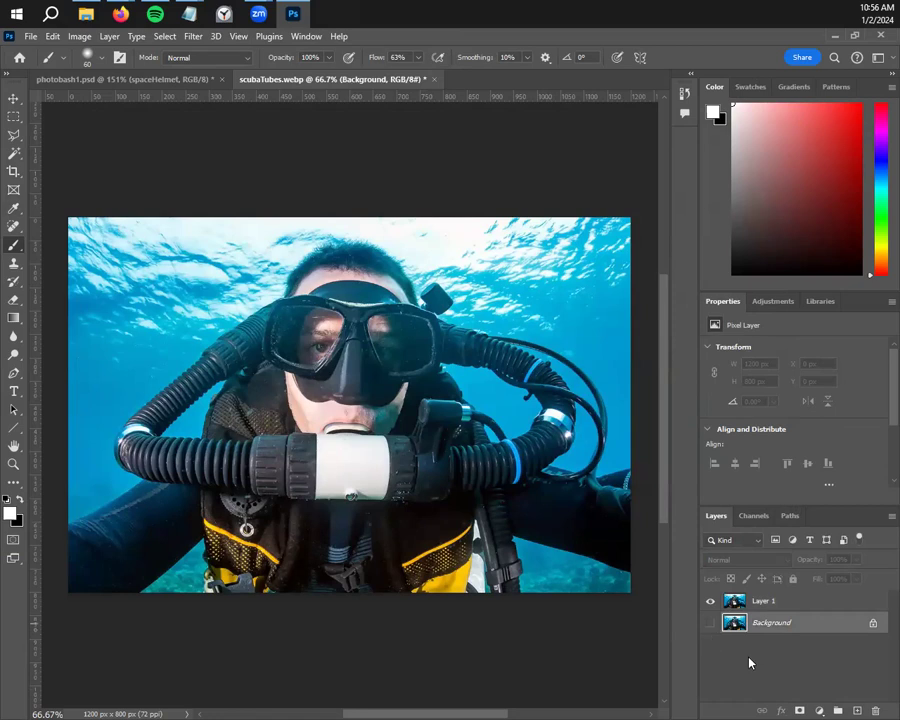
key(ctrl+shift+s)
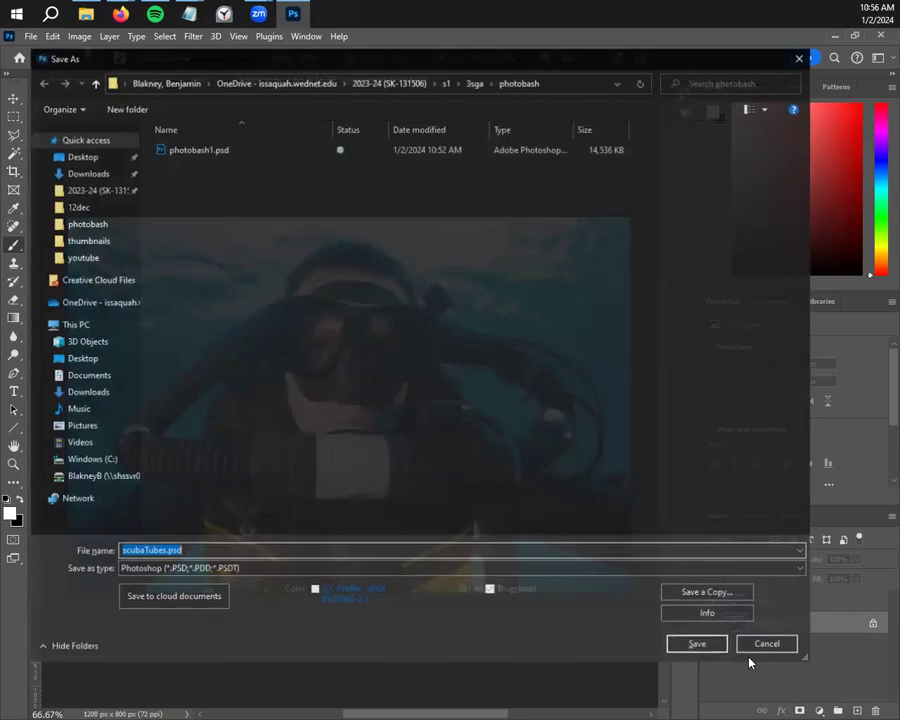
click(770, 646)
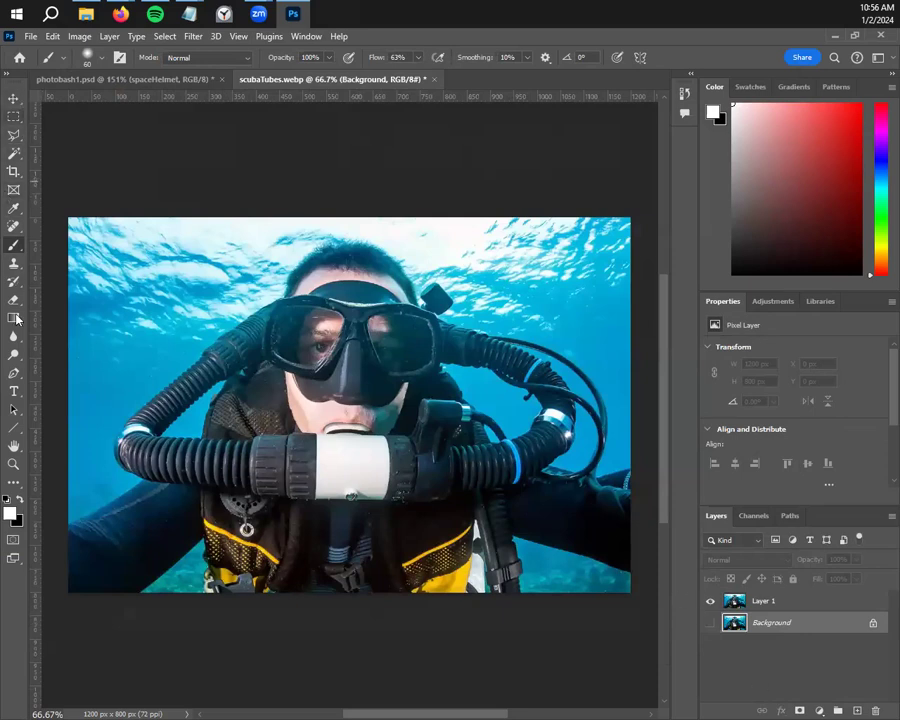
Try placing Pen tool path points along the hose
click(15, 375)
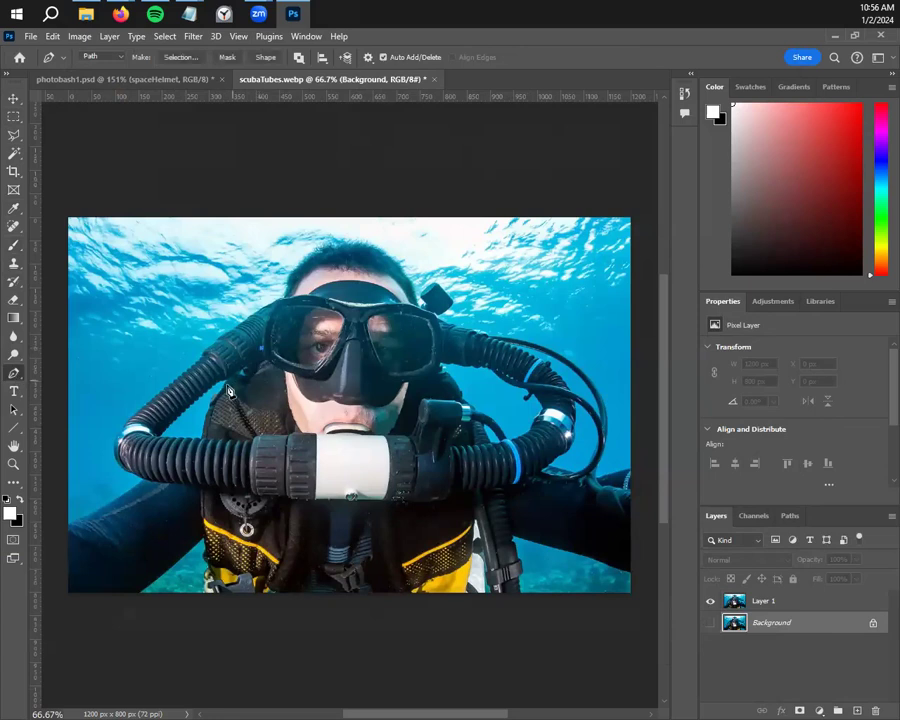
click(304, 441)
click(408, 441)
Switch from the Magic Wand group to the Quick Selection Tool
click(14, 153)
right_click(13, 154)
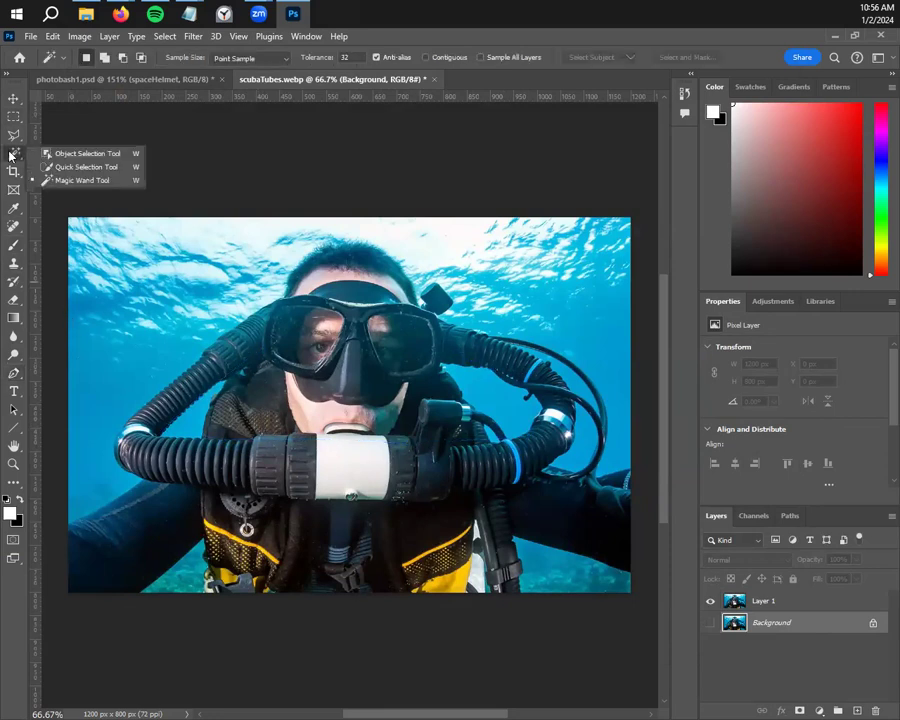
click(20, 155)
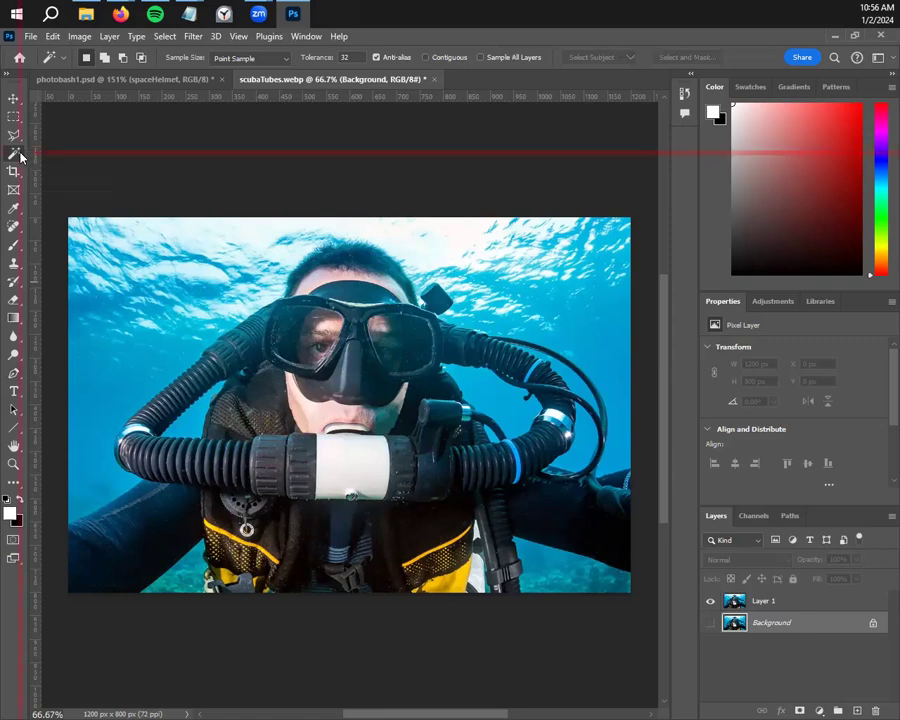
right_click(20, 155)
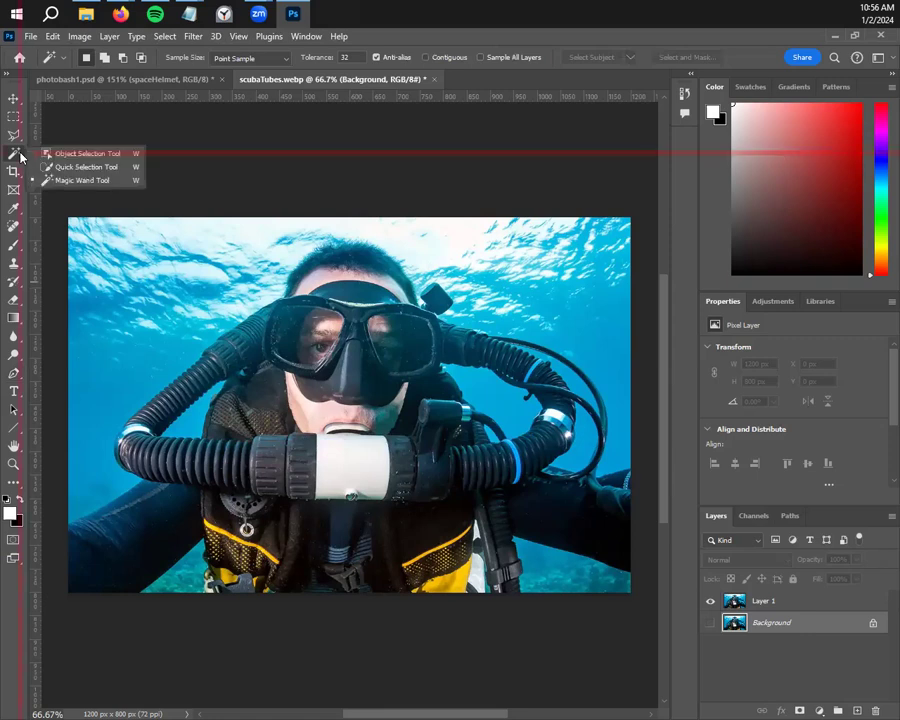
click(88, 167)
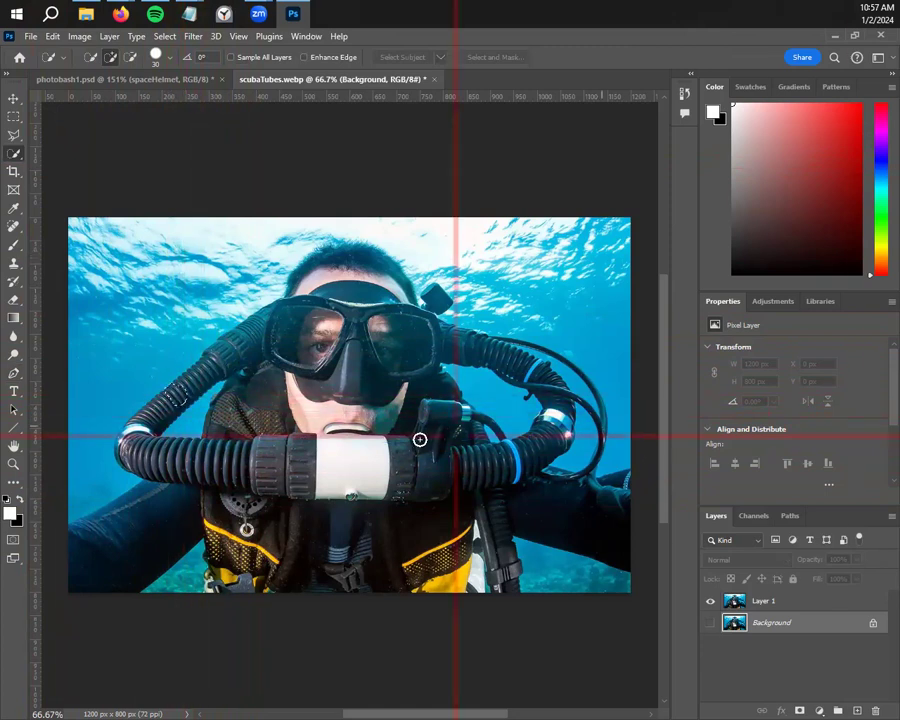
Brush quick selections over the left hose, central hose and regulator, right hose, and diving mask
drag(159, 408, 137, 440)
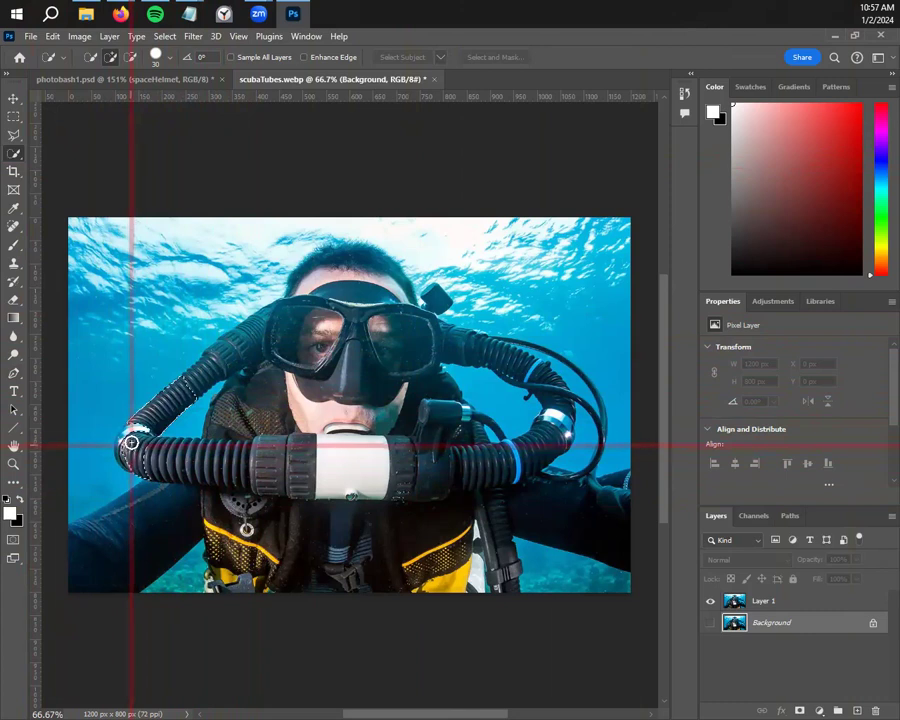
mouse_move(128, 438)
mouse_down()
mouse_move(161, 456)
mouse_move(275, 470)
mouse_move(210, 455)
mouse_move(190, 462)
mouse_move(183, 459)
mouse_move(282, 469)
mouse_move(214, 476)
mouse_move(189, 466)
mouse_move(234, 472)
mouse_move(223, 518)
mouse_move(204, 522)
mouse_move(210, 510)
mouse_move(240, 540)
mouse_move(250, 536)
mouse_move(207, 500)
mouse_move(254, 533)
mouse_move(315, 474)
mouse_up()
mouse_move(465, 483)
mouse_down()
mouse_move(431, 471)
mouse_move(479, 457)
mouse_move(541, 458)
mouse_move(565, 424)
mouse_move(561, 393)
mouse_up()
drag(506, 360, 458, 345)
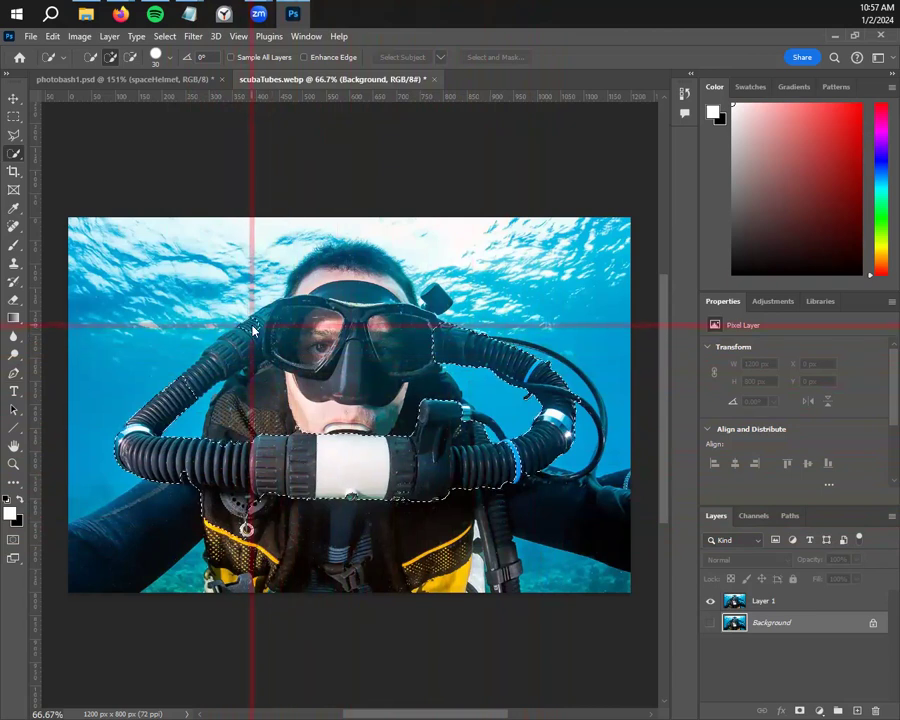
mouse_move(245, 342)
mouse_down()
mouse_move(206, 371)
mouse_move(238, 355)
mouse_up()
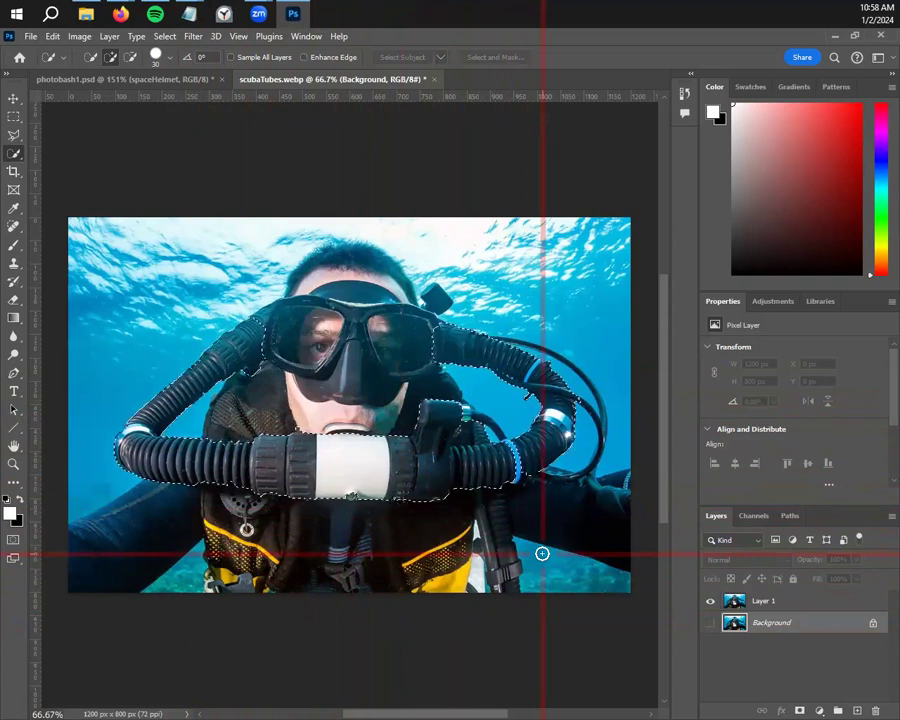
Mask Layer 1 to the hose selection and paint white to restore the blue junction band
click(730, 604)
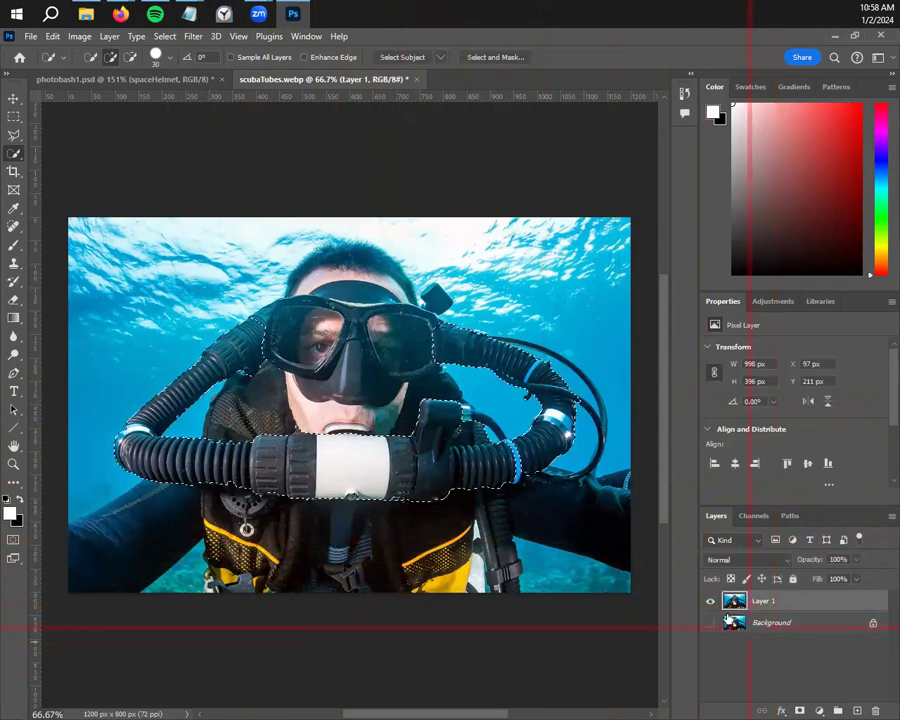
click(799, 709)
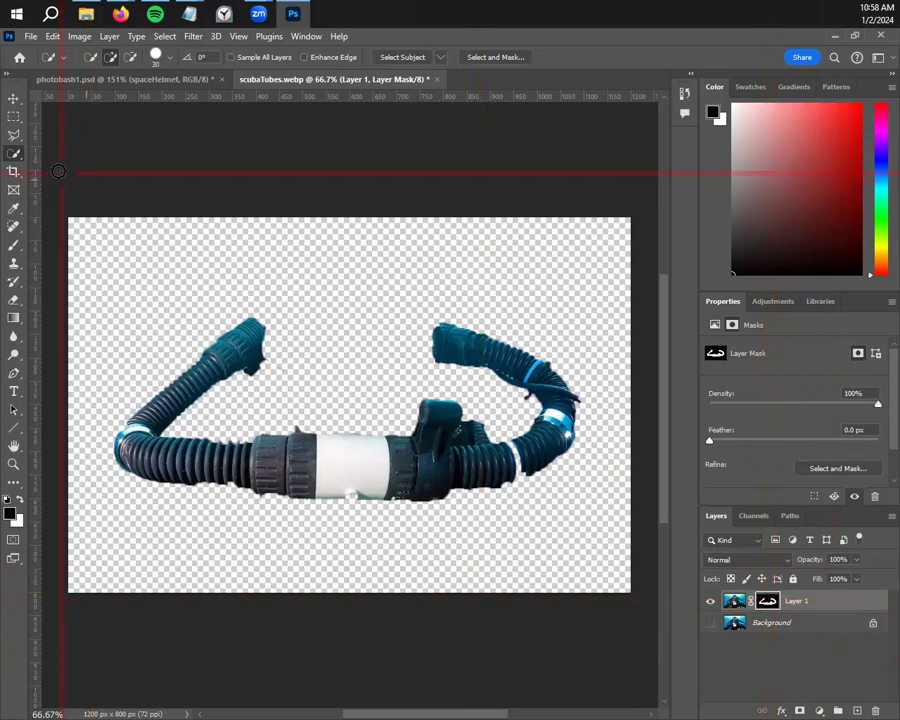
click(13, 98)
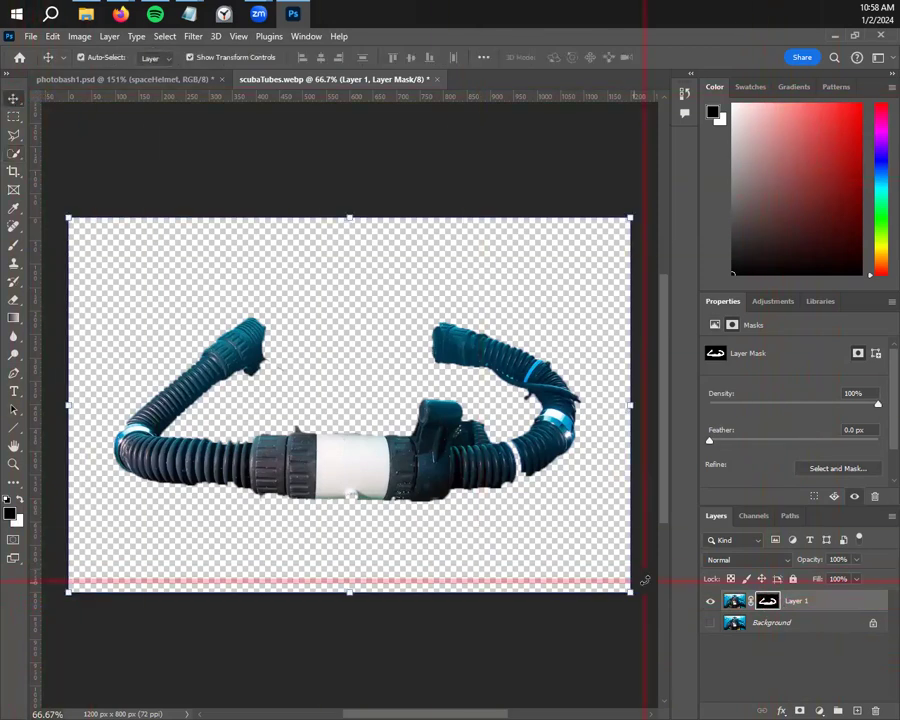
click(13, 245)
scroll(542, 462, up, 6)
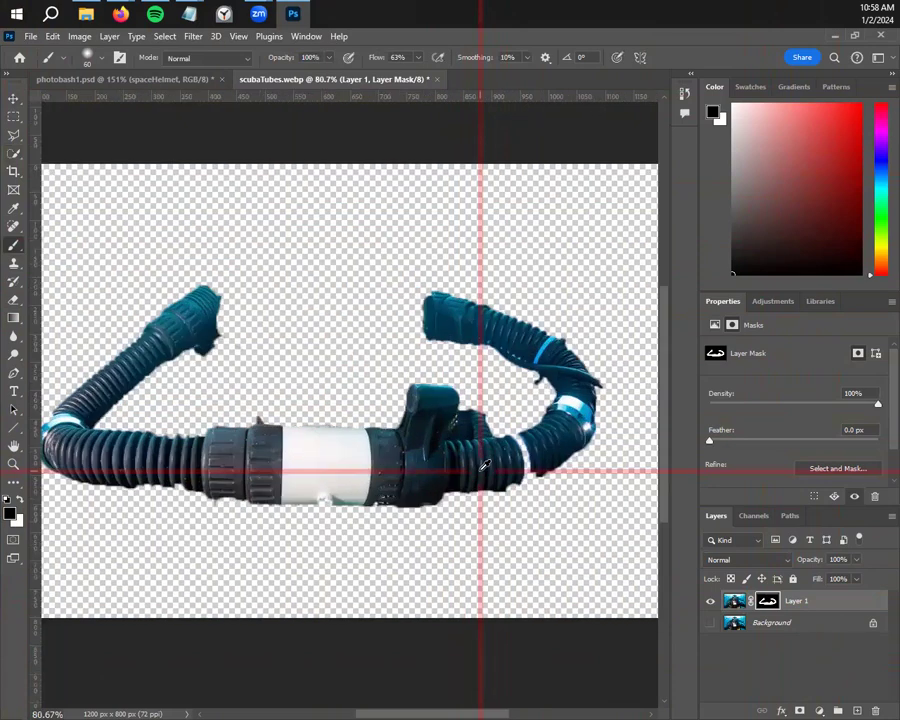
scroll(527, 573, right, 4)
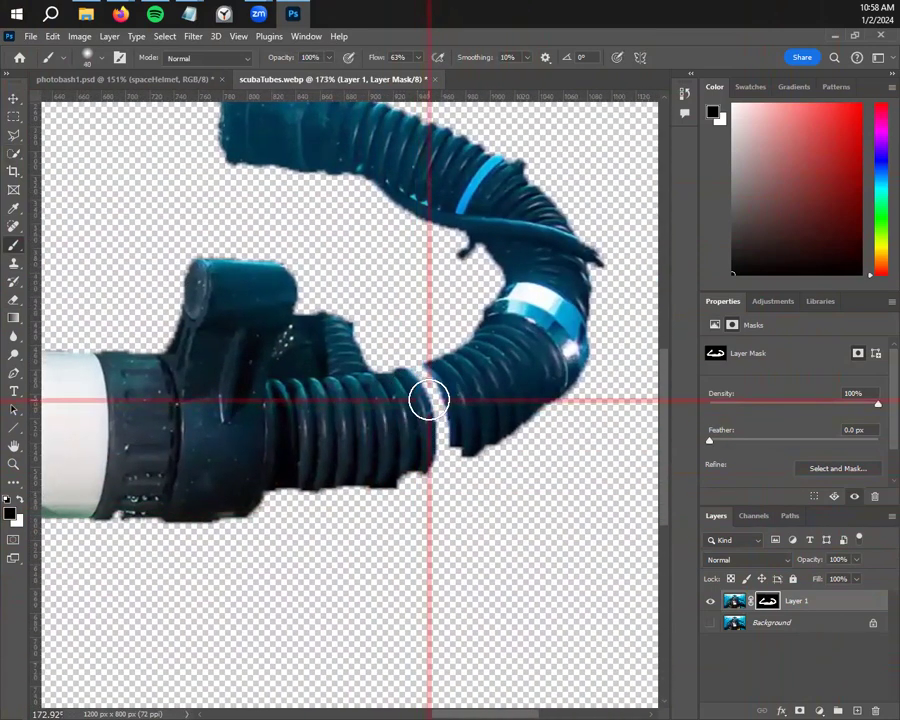
key(x)
key(z)
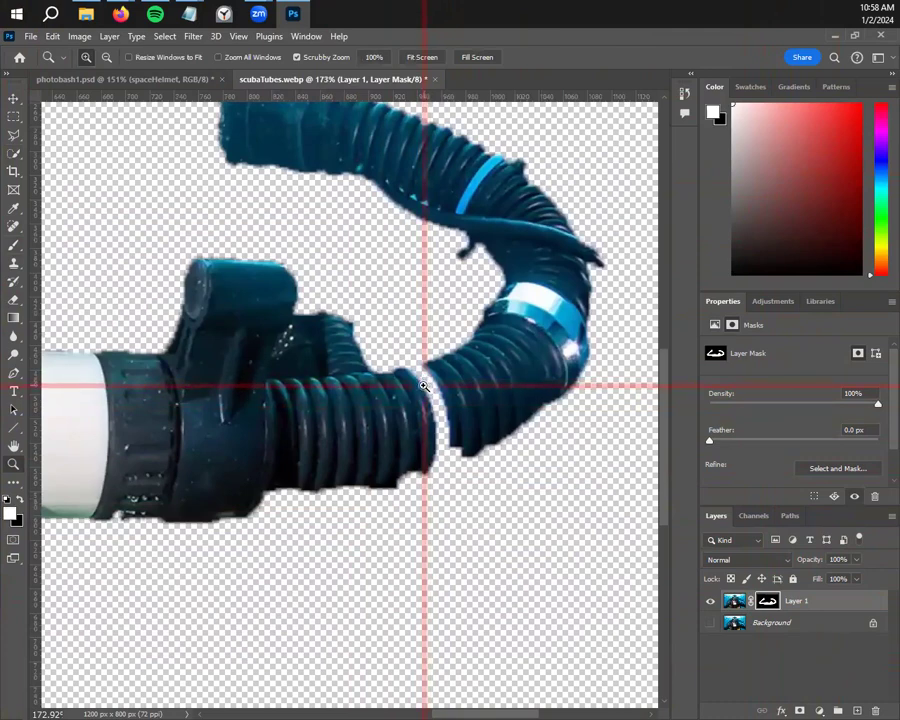
click(424, 386)
key(b)
mouse_move(441, 418)
mouse_down()
mouse_move(418, 388)
mouse_move(450, 443)
mouse_up()
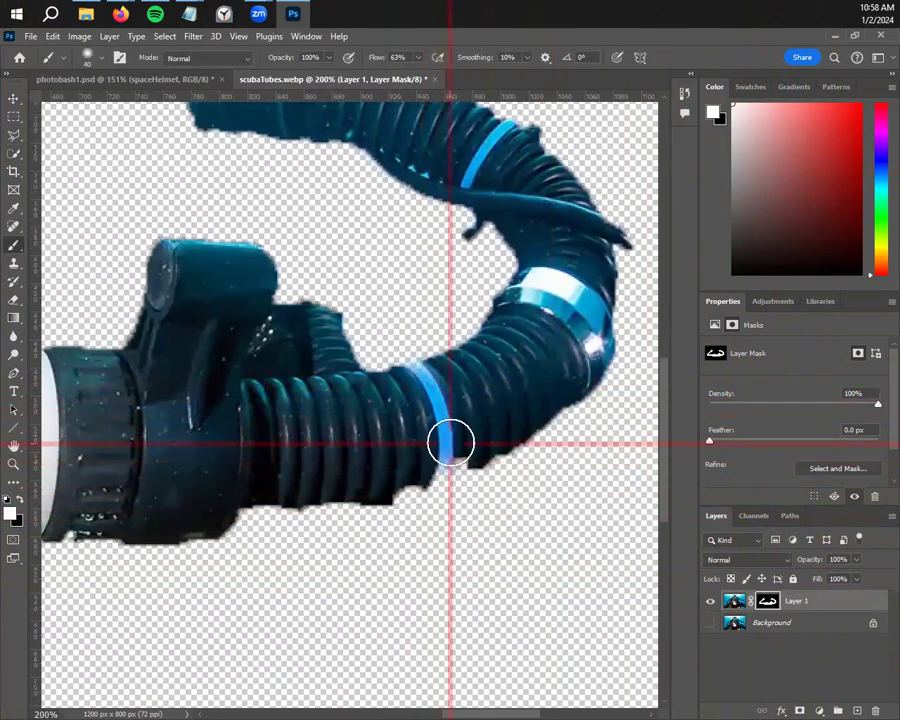
Paint white on the mask to restore the small clip under the white pipe
scroll(412, 412, down, 6)
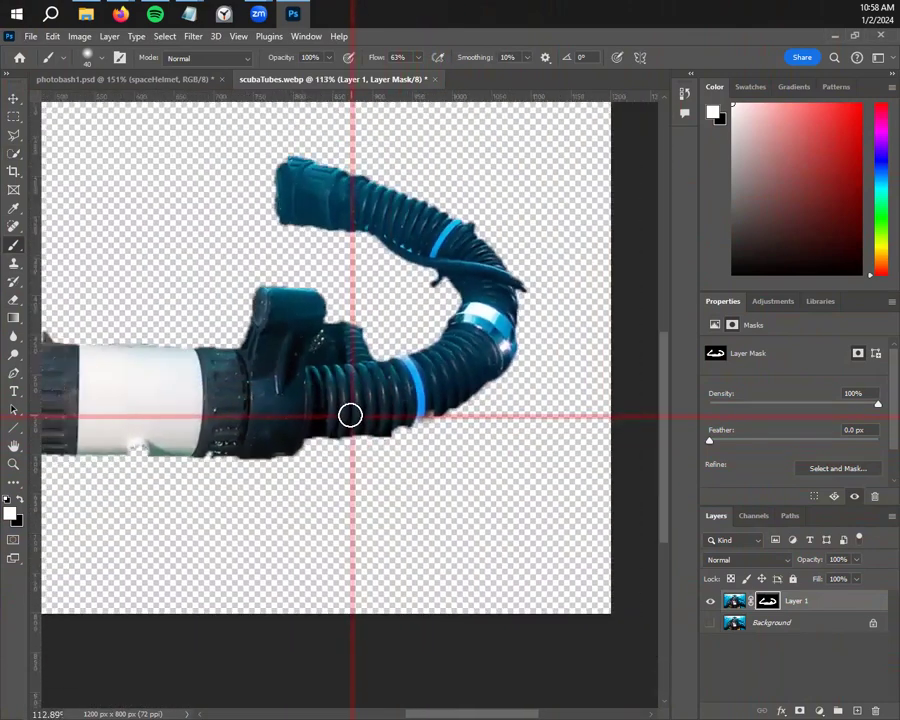
scroll(350, 414, up, 3)
scroll(336, 380, left, 10)
scroll(396, 432, up, 4)
drag(505, 390, 484, 388)
scroll(438, 392, down, 3)
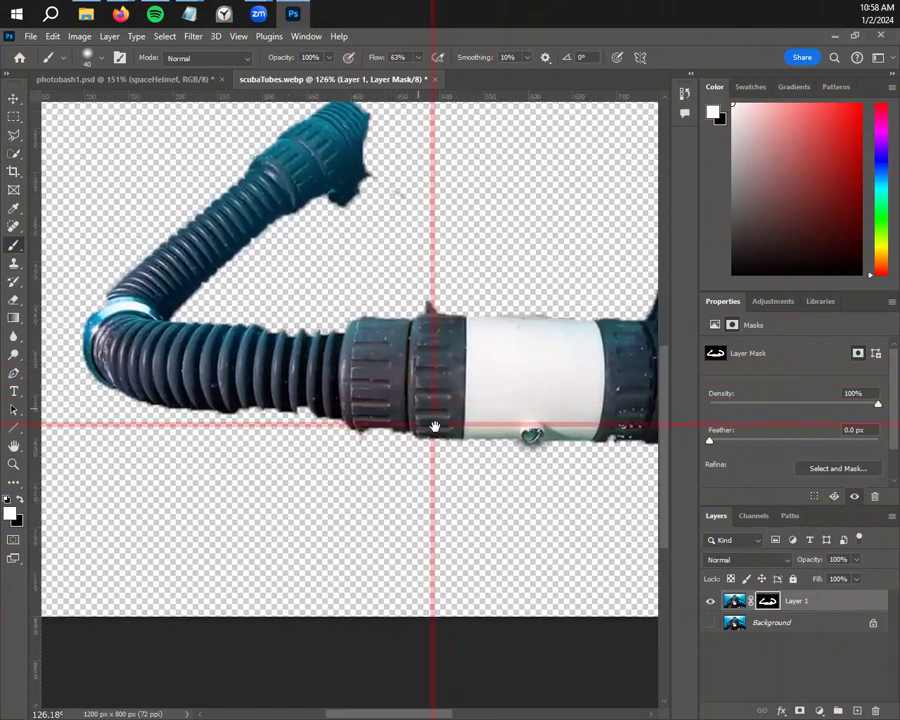
scroll(434, 427, down, 3)
drag(542, 440, 419, 415)
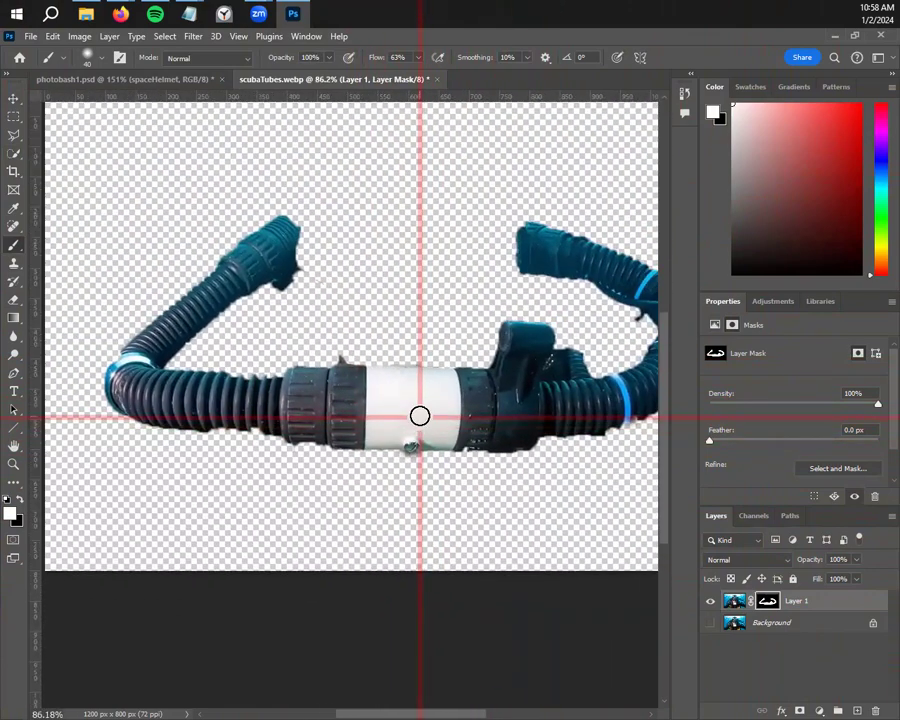
Drag the masked hose layer with the Move tool into the photobash1 composite
key(ctrl+s)
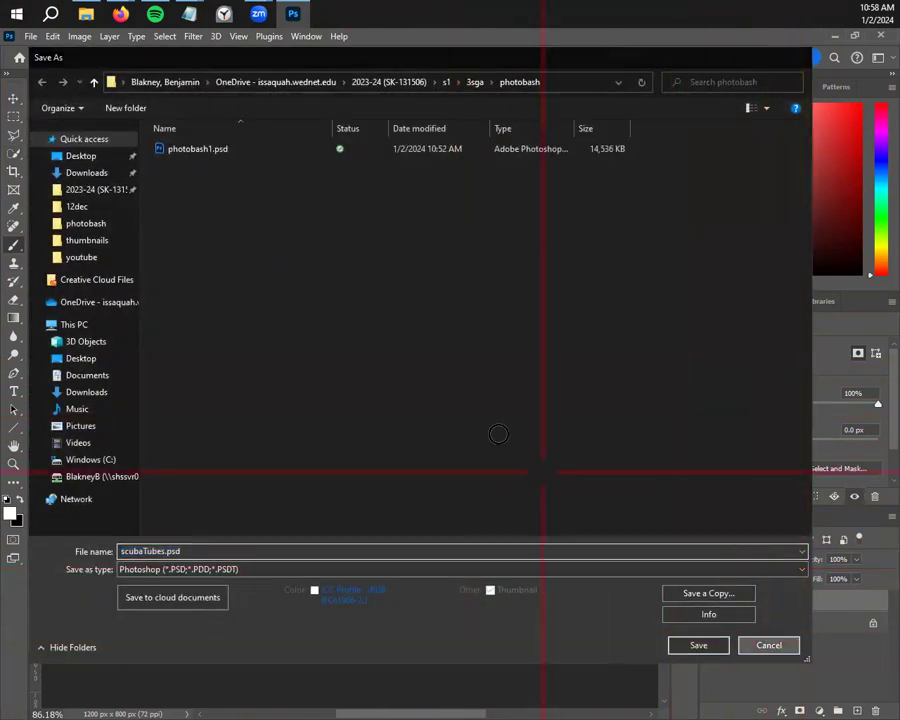
click(762, 639)
scroll(483, 413, down, 2)
drag(484, 412, 390, 374)
click(16, 99)
drag(36, 95, 376, 394)
Scale the hose layer down to 39% and fit it as a collar around the helmet base
scroll(380, 403, down, 2)
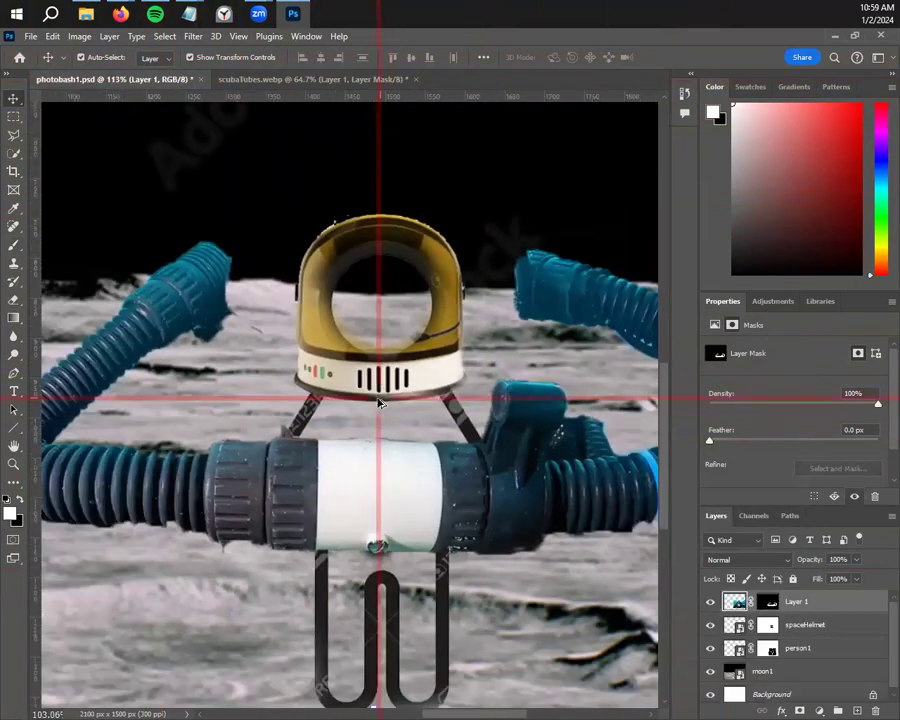
scroll(380, 403, down, 2)
key(ctrl+t)
drag(577, 525, 440, 408)
drag(362, 376, 421, 427)
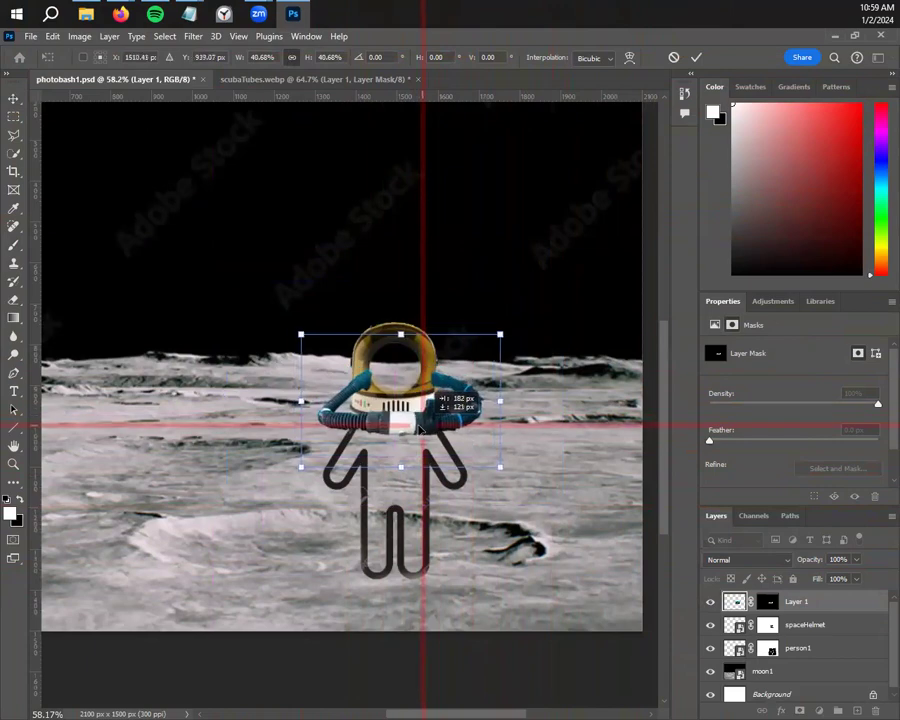
drag(500, 466, 482, 460)
drag(412, 405, 418, 411)
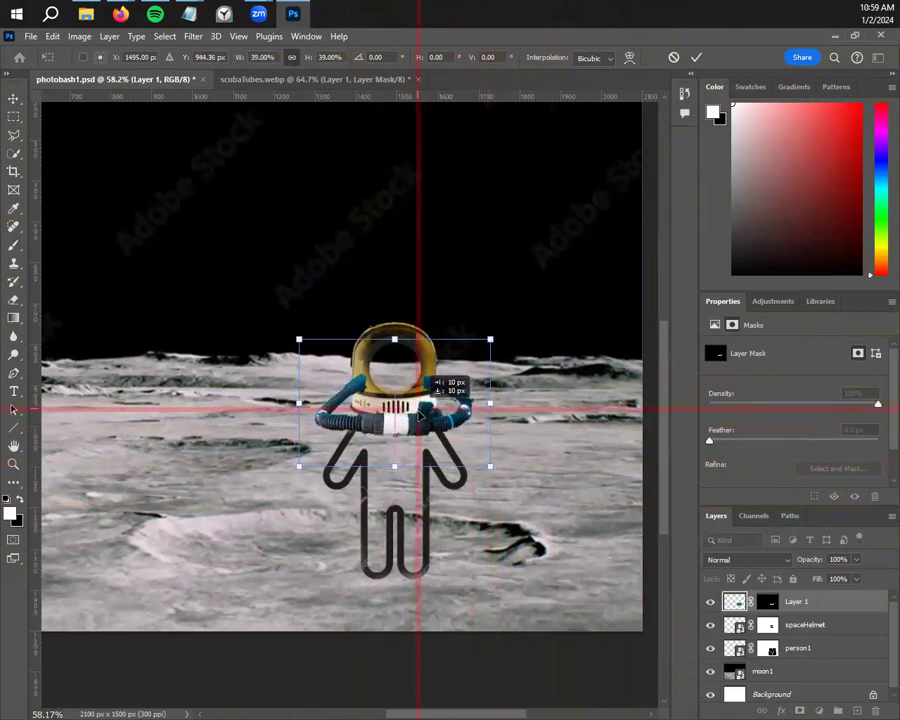
scroll(420, 412, up, 5)
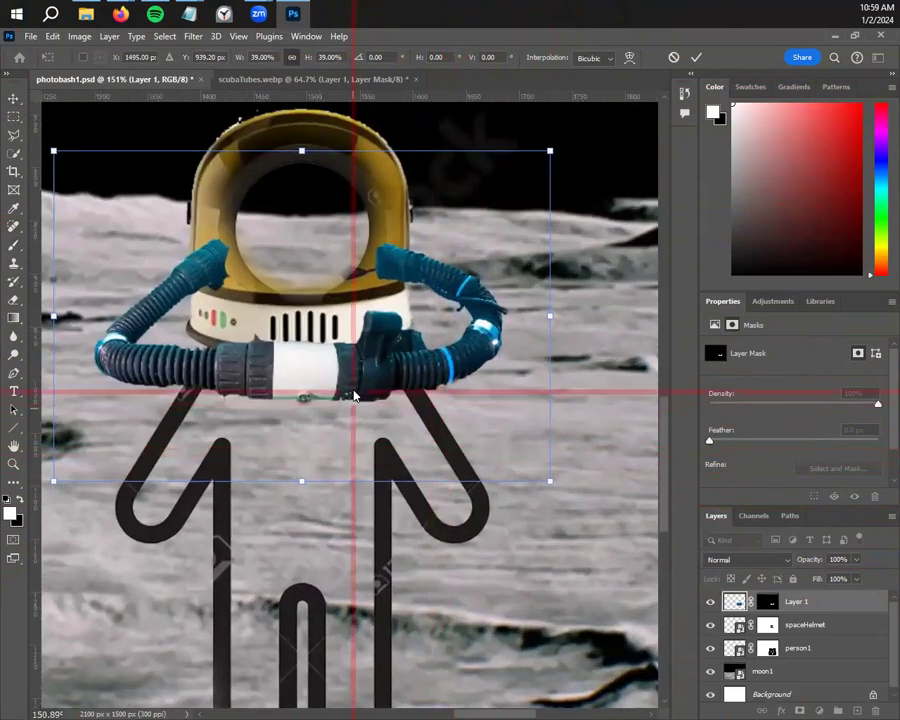
key(Return)
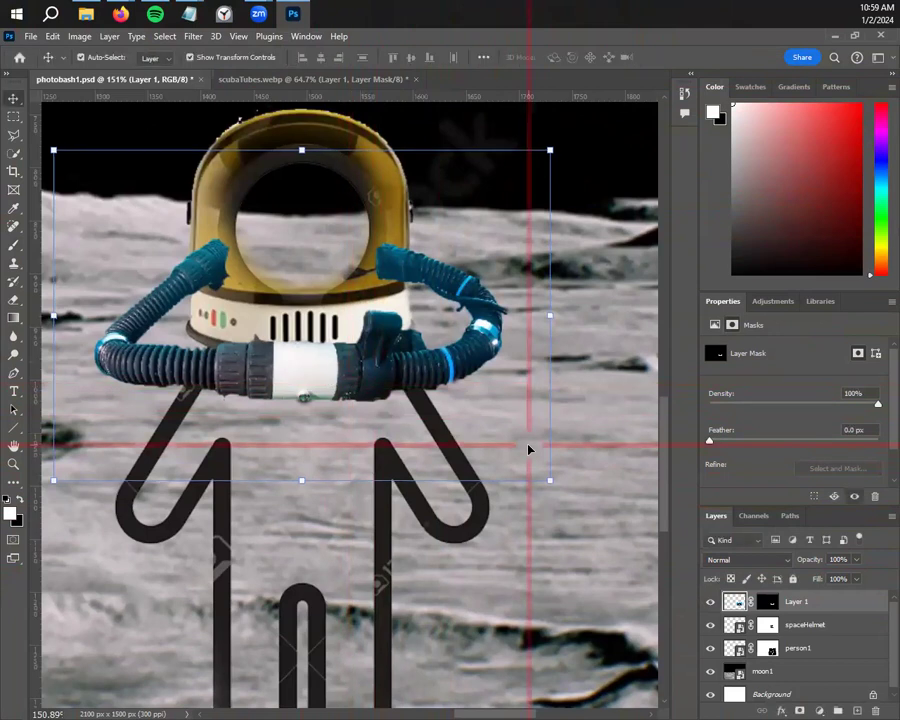
Rename Layer 1 to 'tubes'
click(734, 601)
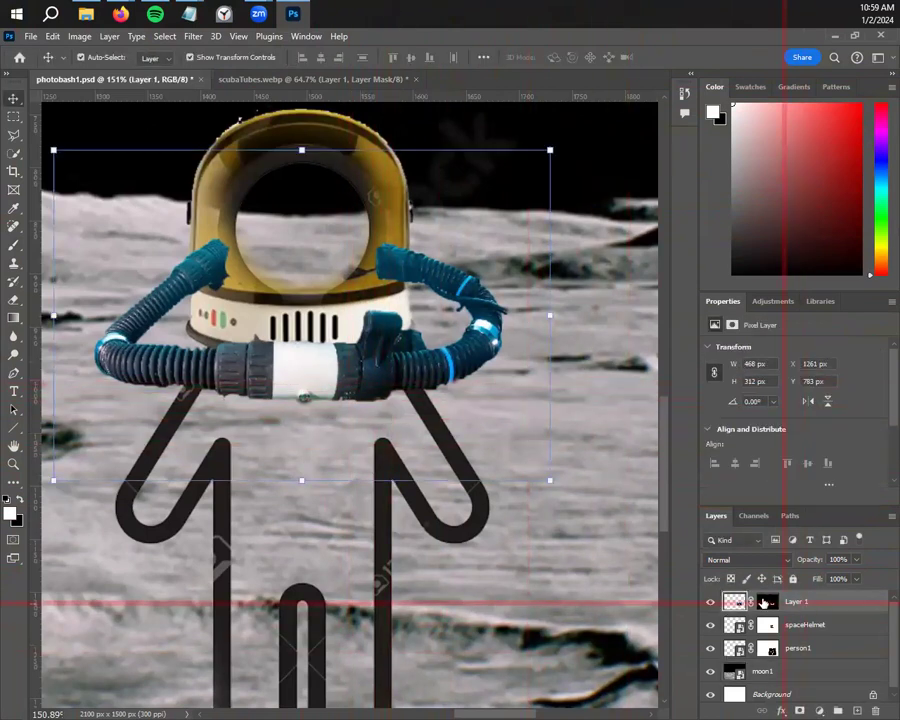
double_click(796, 601)
text(tubes)
key(Return)
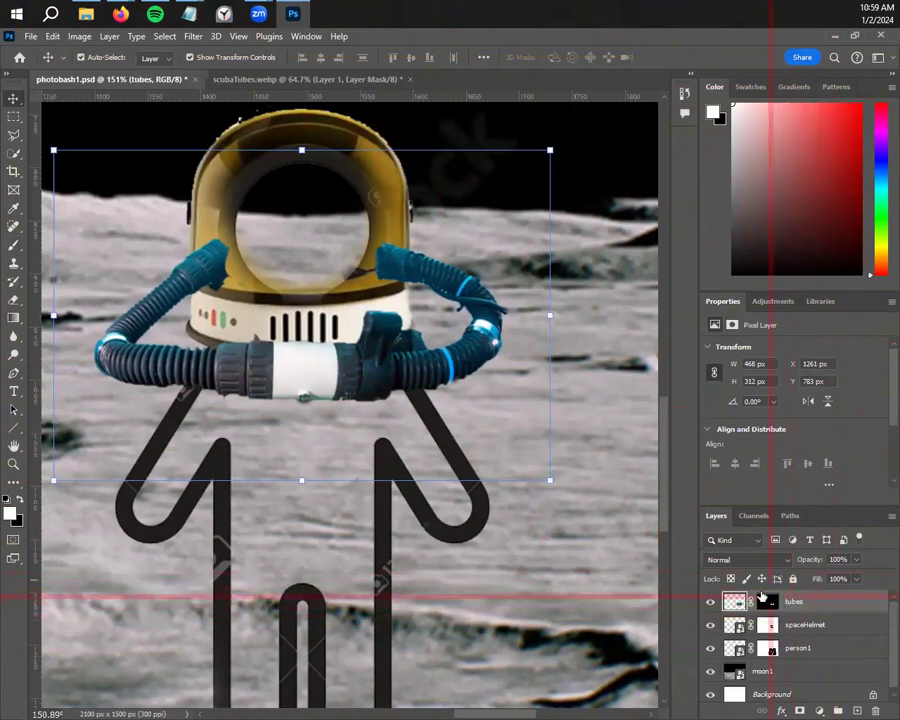
Paint black on the tubes mask to hide the left and right hose ends over the helmet
click(767, 601)
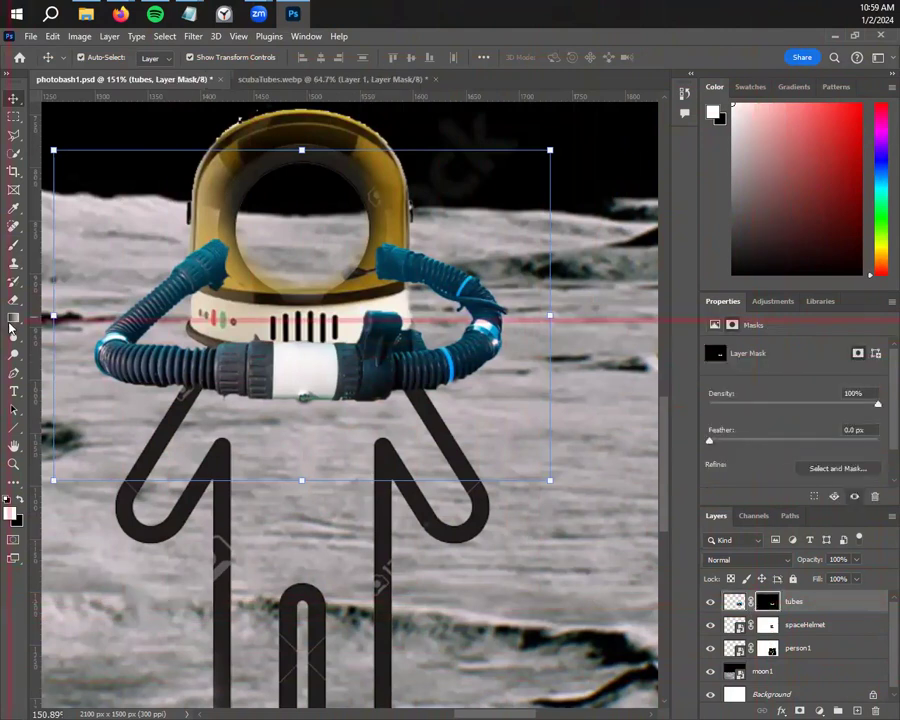
click(14, 246)
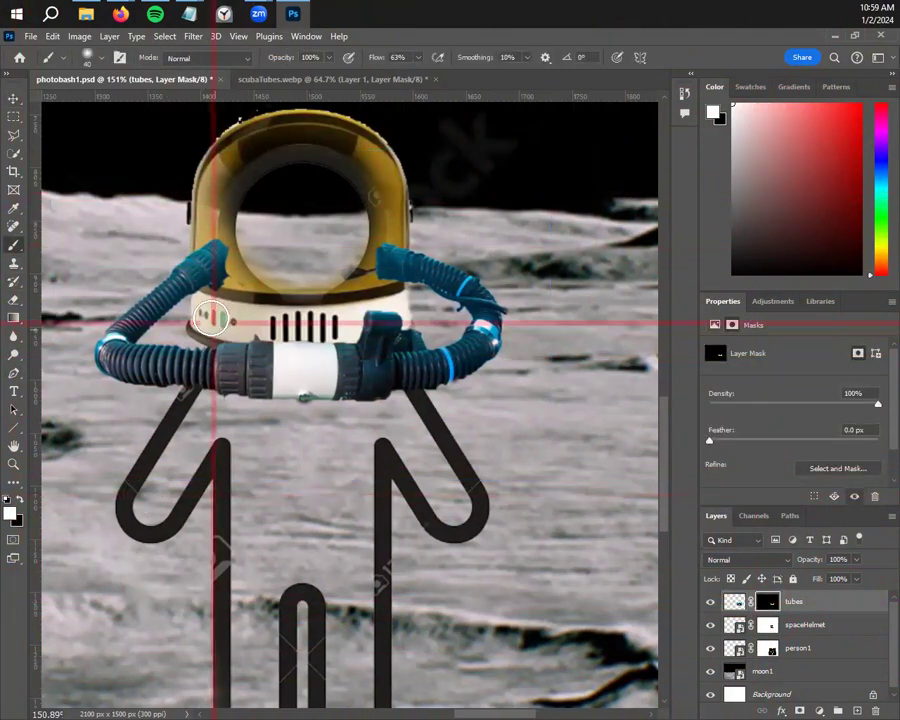
key(x)
drag(196, 294, 216, 254)
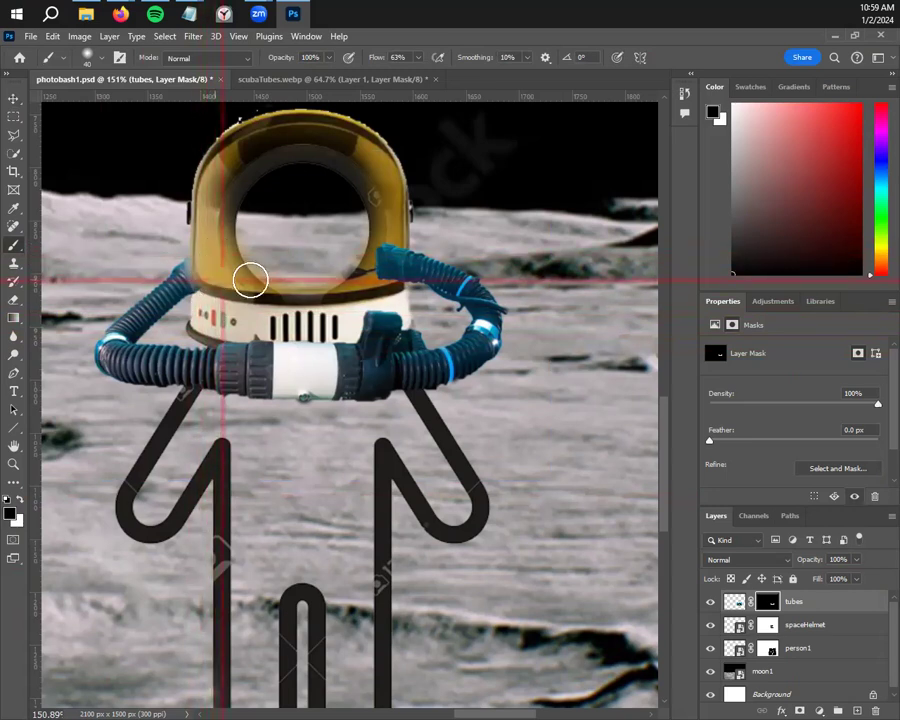
drag(392, 249, 388, 274)
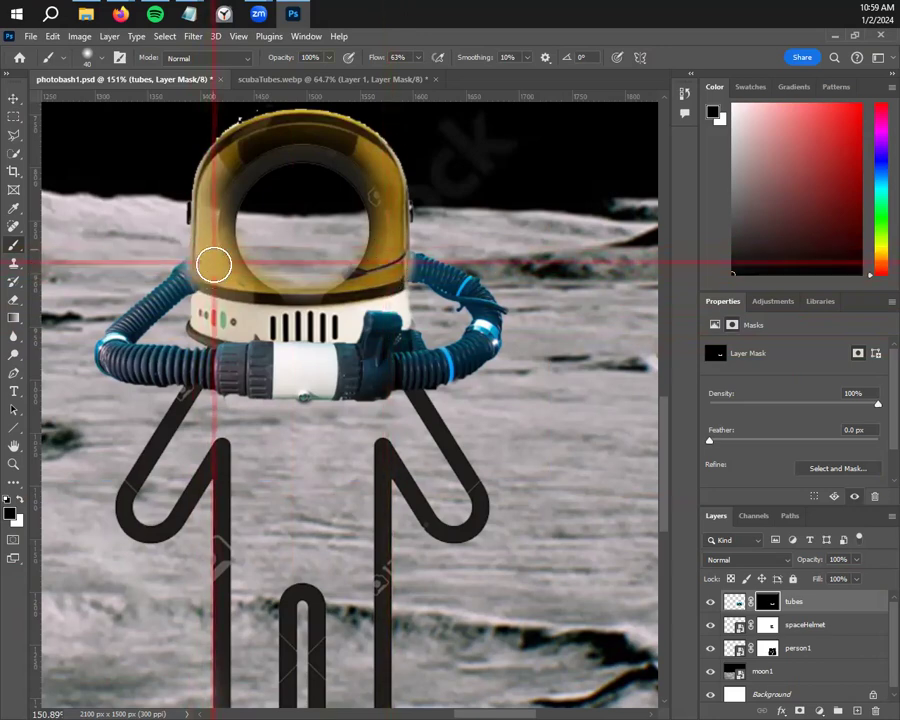
scroll(336, 472, down, 6)
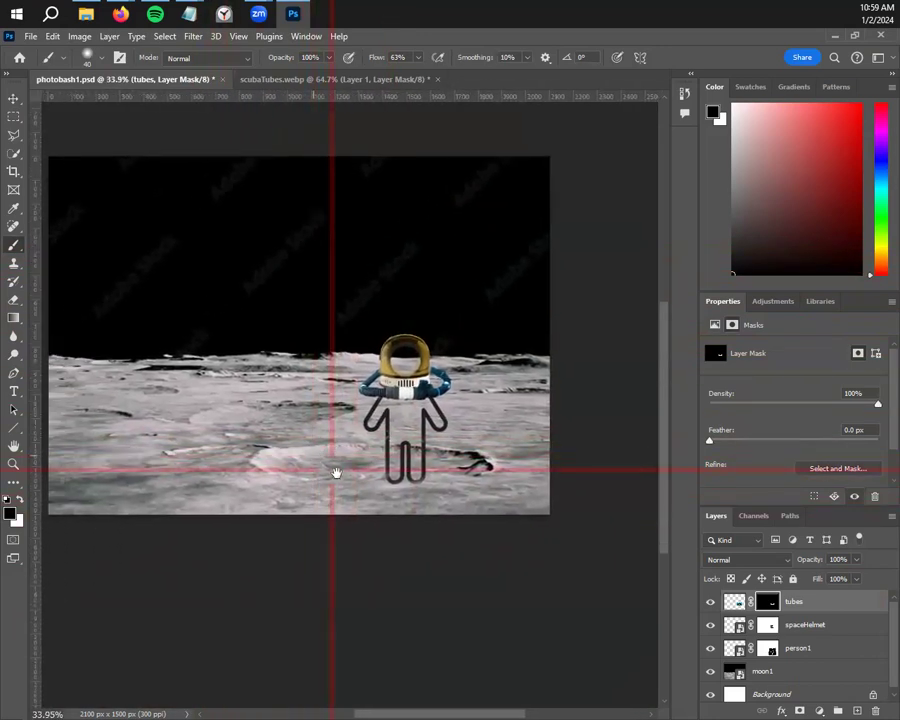
Center the full lunar composite in view and bring up the photobash folder in File Explorer
drag(336, 472, 393, 493)
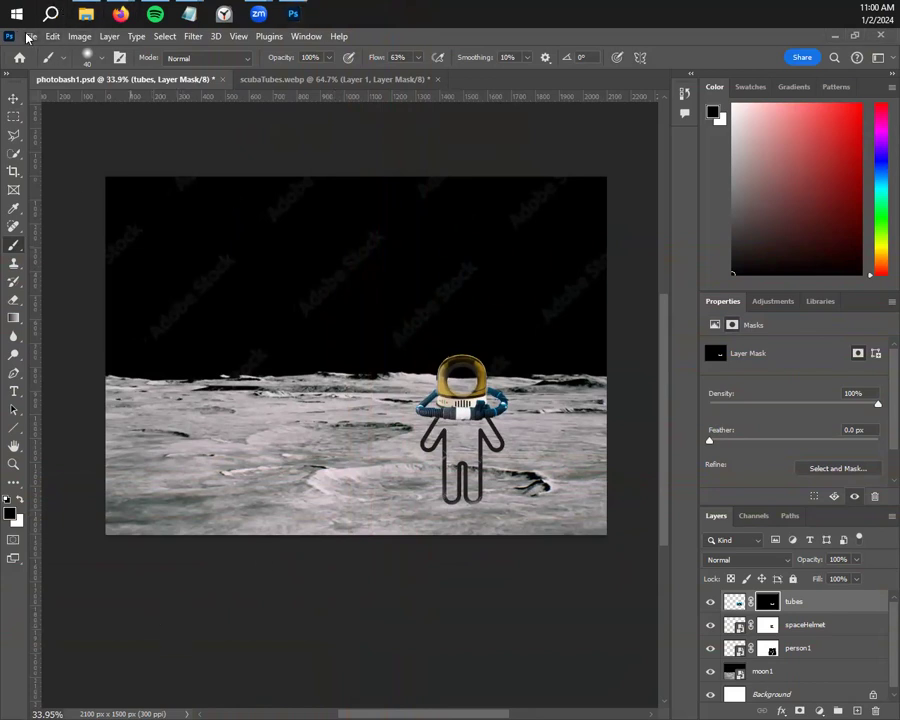
click(86, 14)
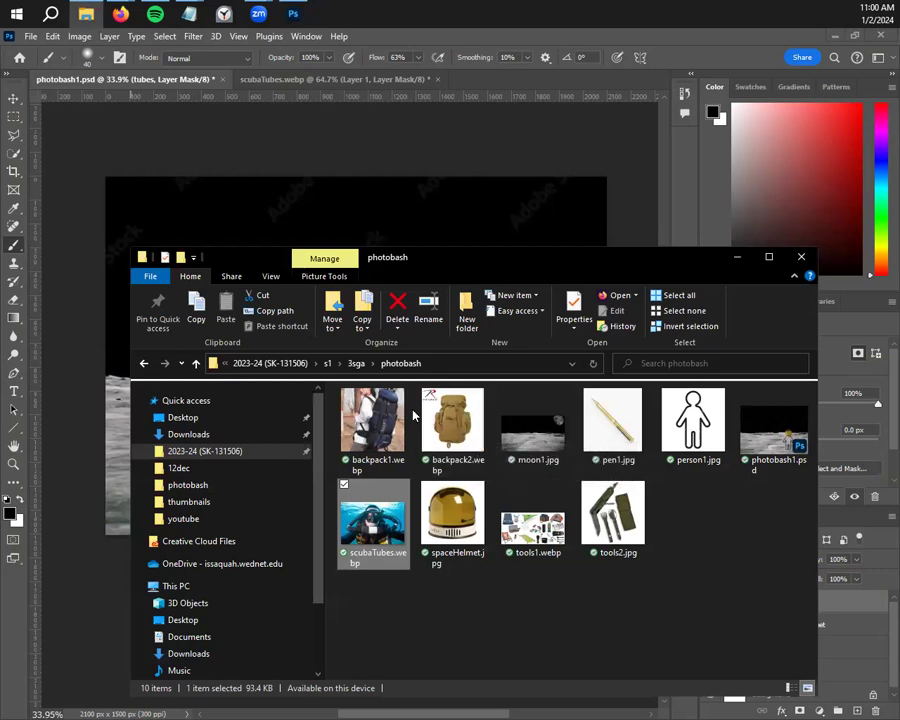
Maximize, restore, then minimize the photobash folder window to show the composite again
click(769, 256)
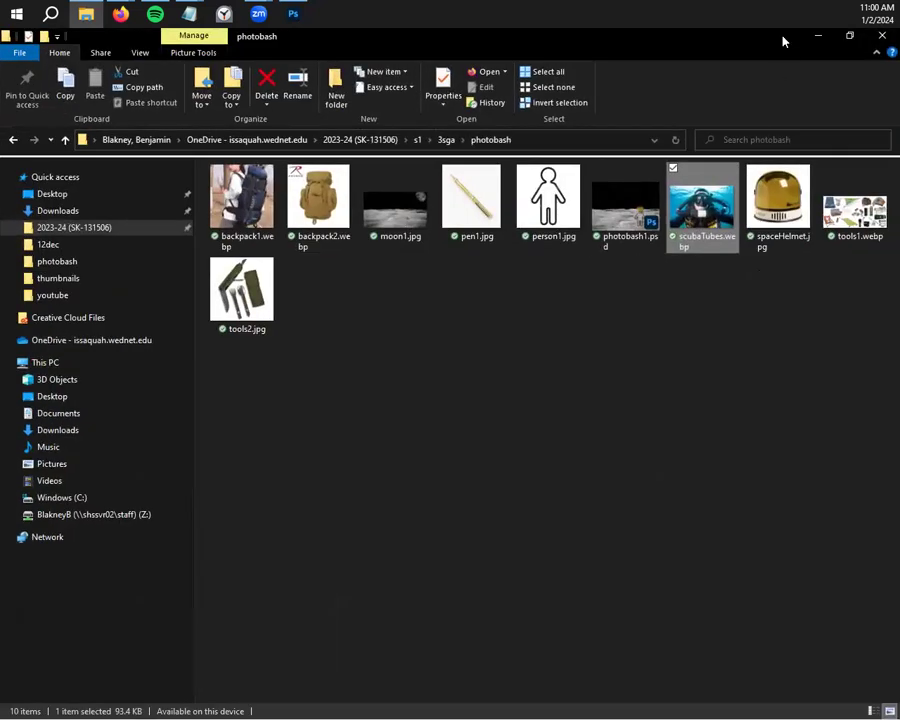
double_click(693, 44)
click(679, 145)
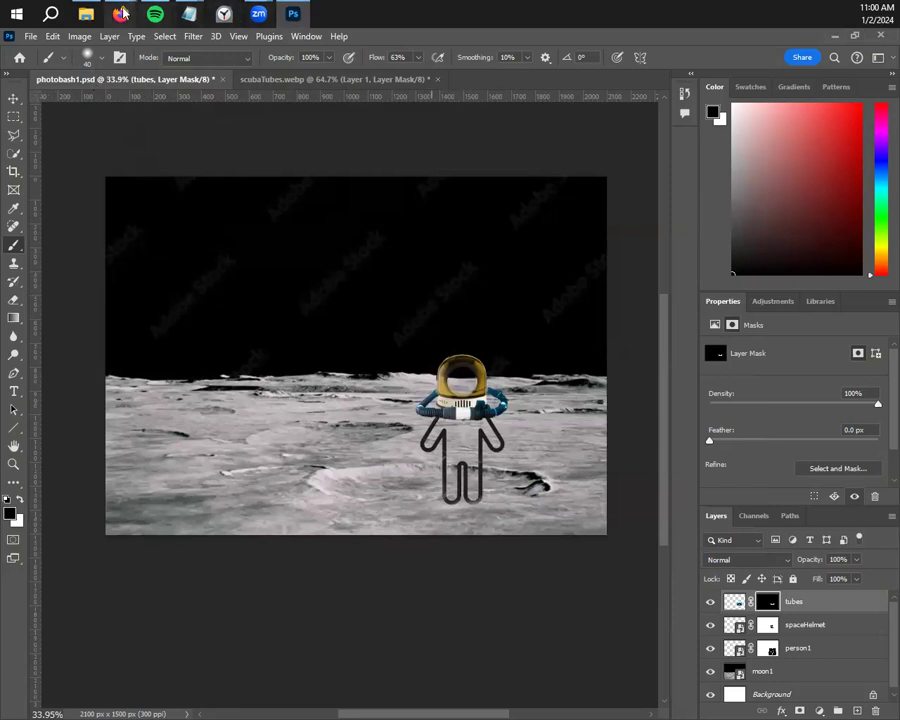
Place backpack2.webp into the composite and hide its white background with an inverted Magic Wand mask
click(85, 14)
drag(467, 116, 440, 116)
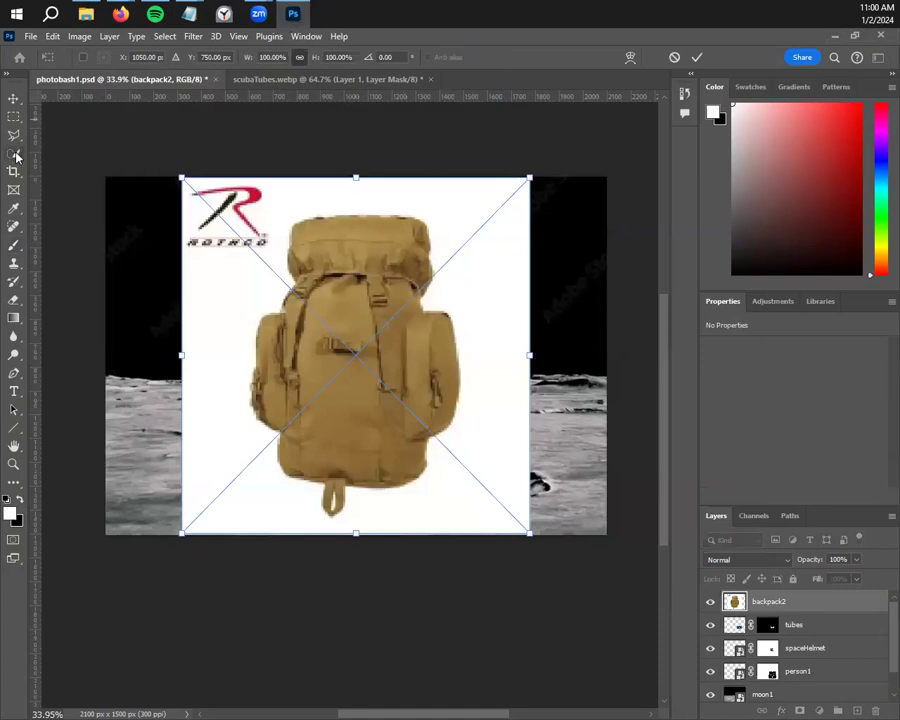
click(16, 156)
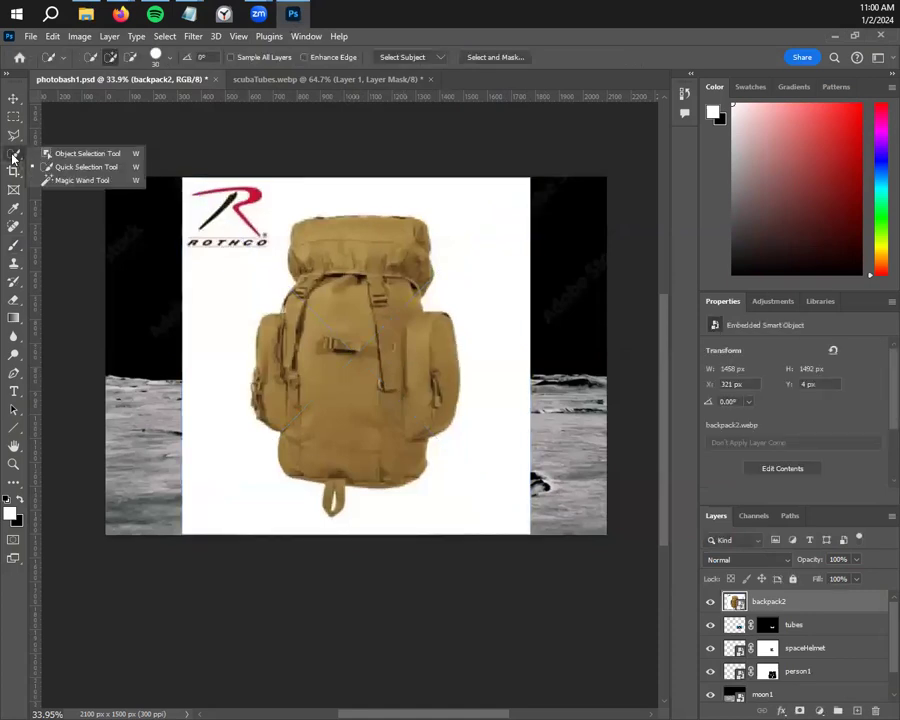
click(72, 180)
click(477, 278)
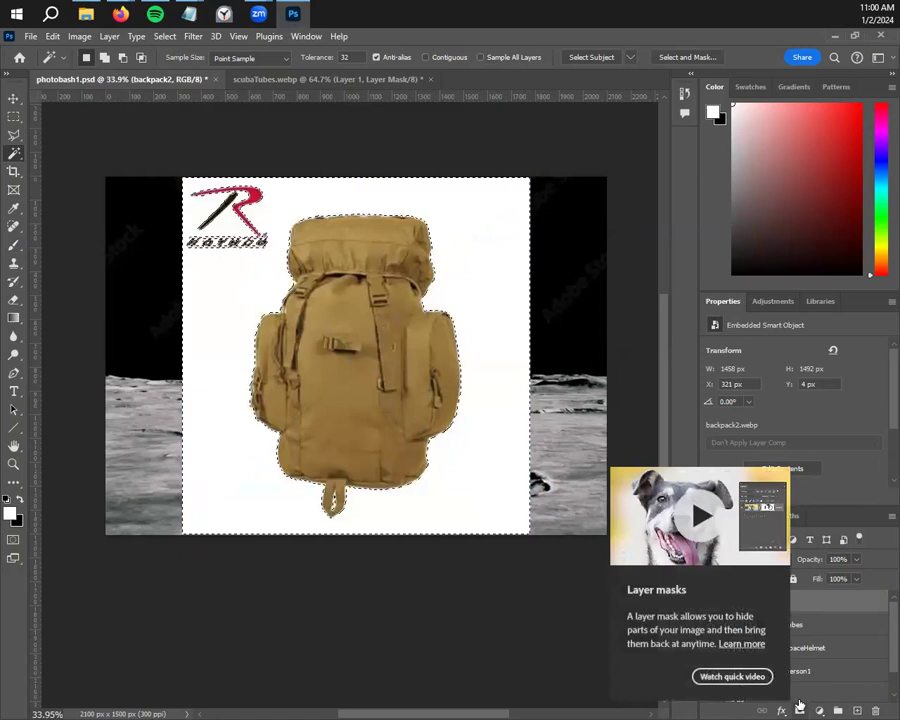
click(799, 706)
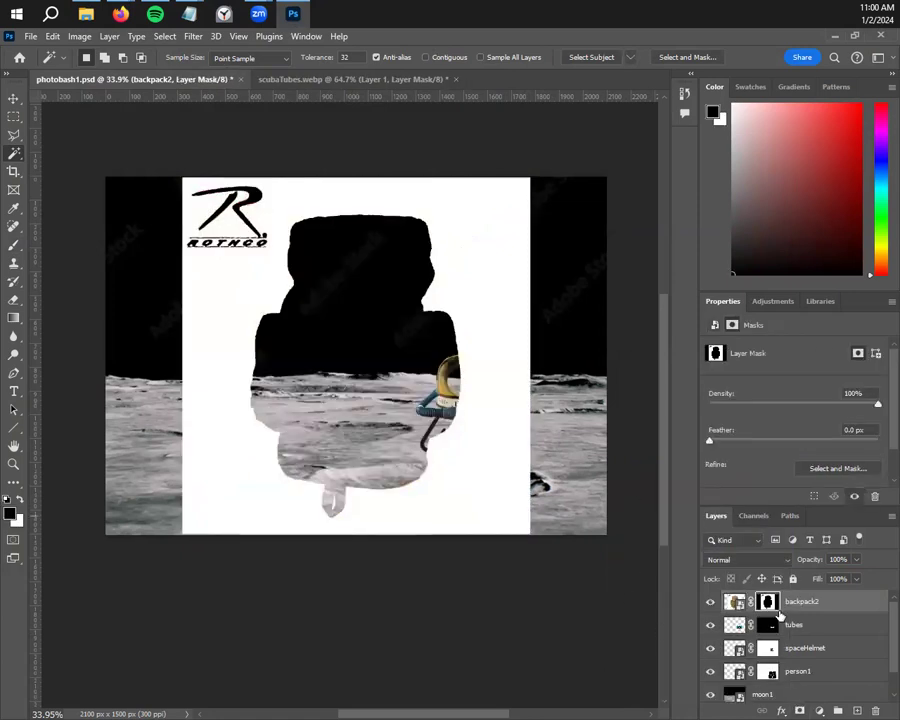
key(ctrl+i)
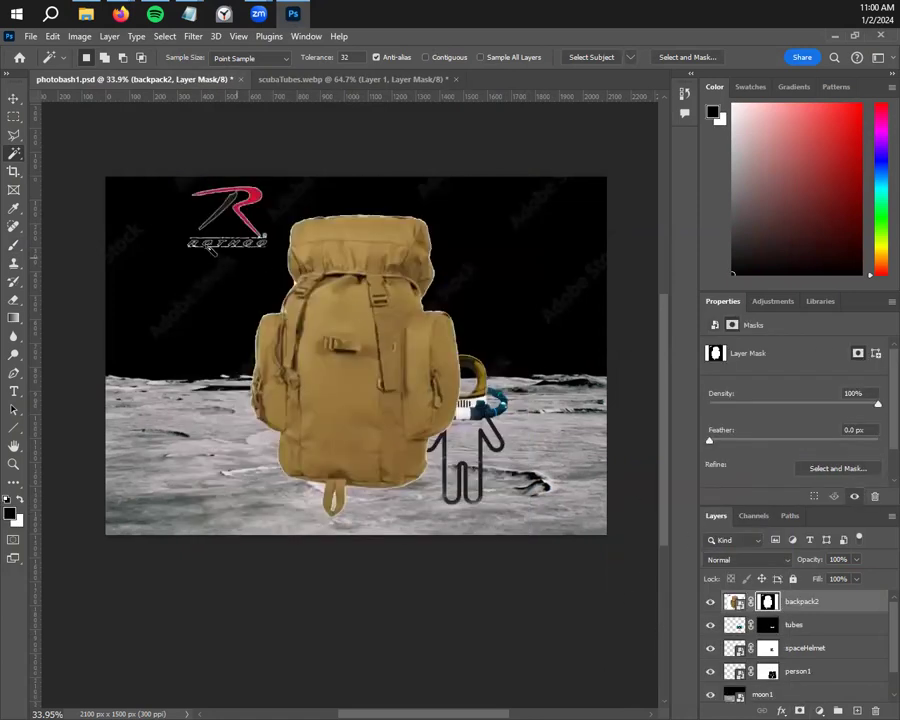
On the backpack2 mask, paint black over the red R logo and white along the backpack's top-left edge
scroll(210, 248, up, 2)
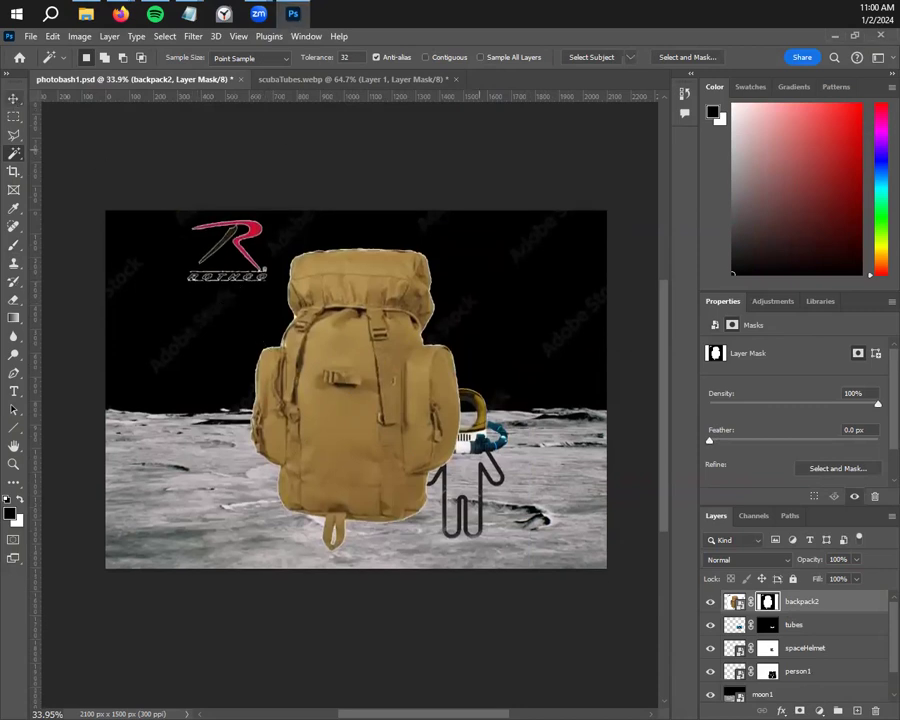
click(14, 245)
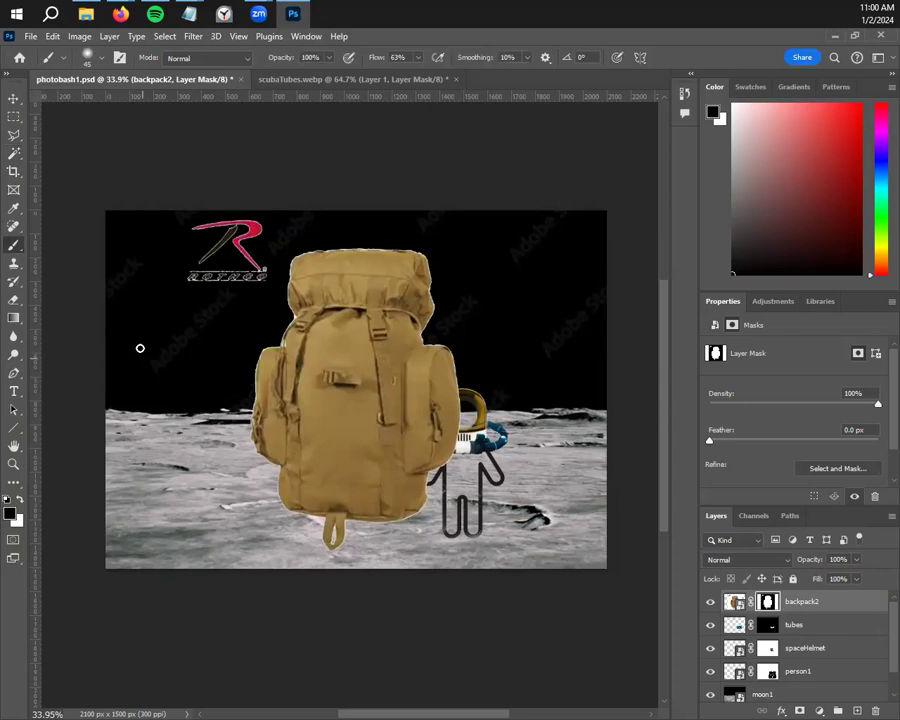
key(bracketright)
key(bracketright)
key(bracketright)
key(bracketright)
key(bracketright)
key(bracketright)
key(bracketright)
key(bracketright)
key(bracketright)
key(bracketright)
key(bracketright)
key(bracketright)
key(bracketright)
key(bracketright)
key(bracketright)
key(bracketright)
mouse_move(197, 261)
mouse_down()
mouse_move(187, 256)
mouse_move(197, 266)
mouse_up()
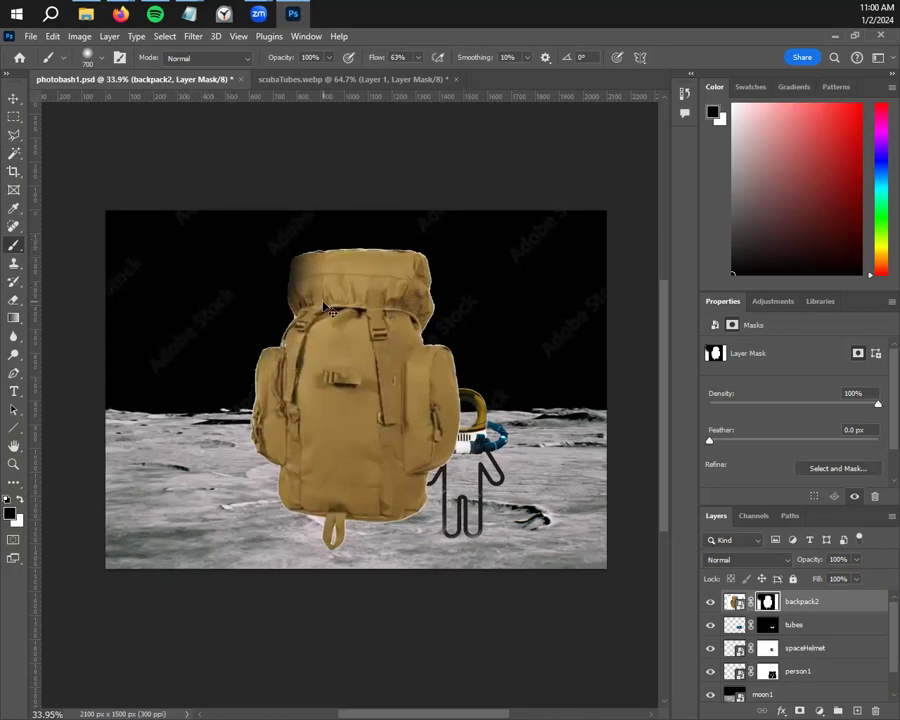
key(bracketleft)
key(bracketleft)
key(bracketleft)
key(bracketleft)
key(bracketleft)
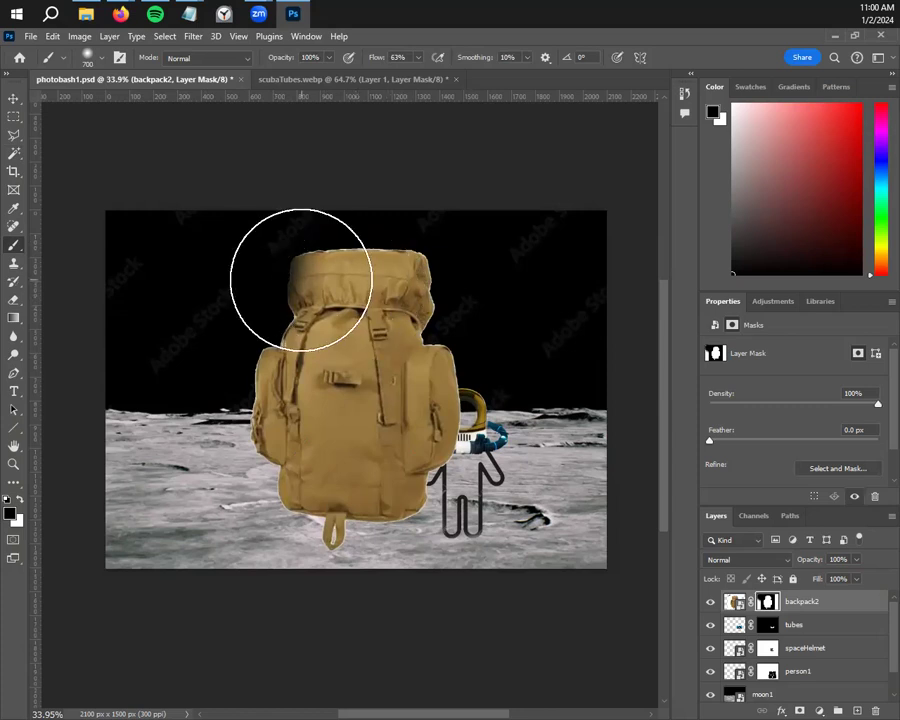
key(bracketleft)
key(x)
mouse_move(313, 269)
mouse_down()
mouse_move(305, 273)
mouse_move(318, 307)
mouse_up()
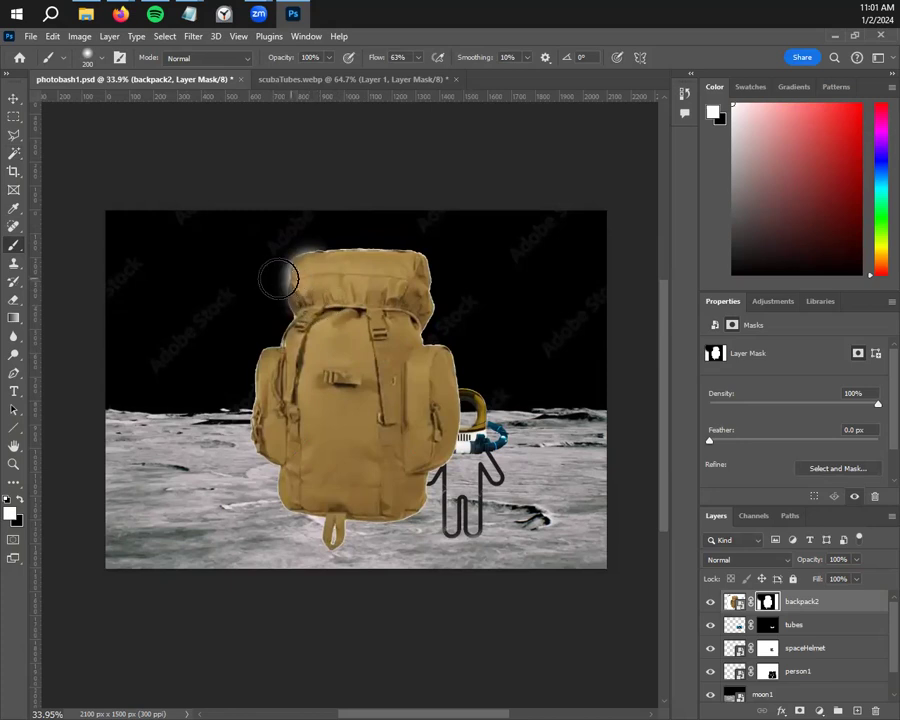
key(x)
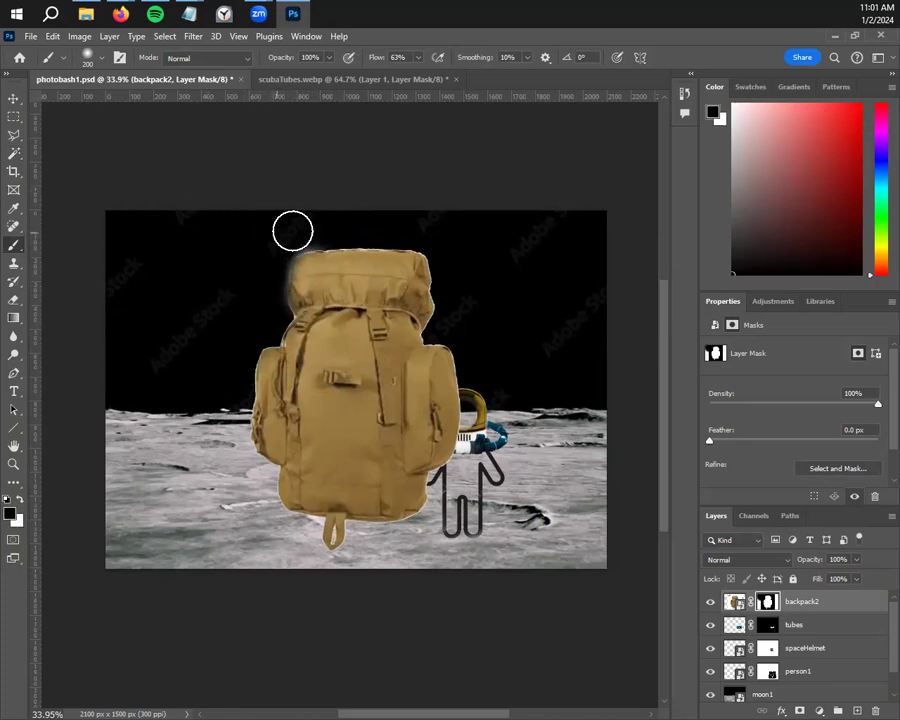
scroll(325, 540, up, 5)
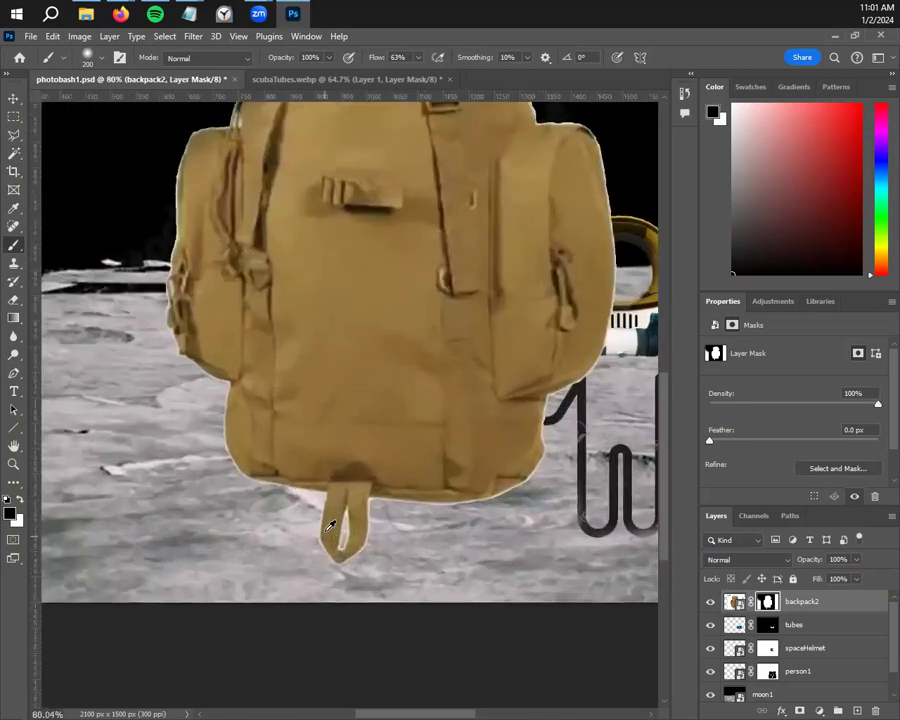
scroll(273, 508, down, 6)
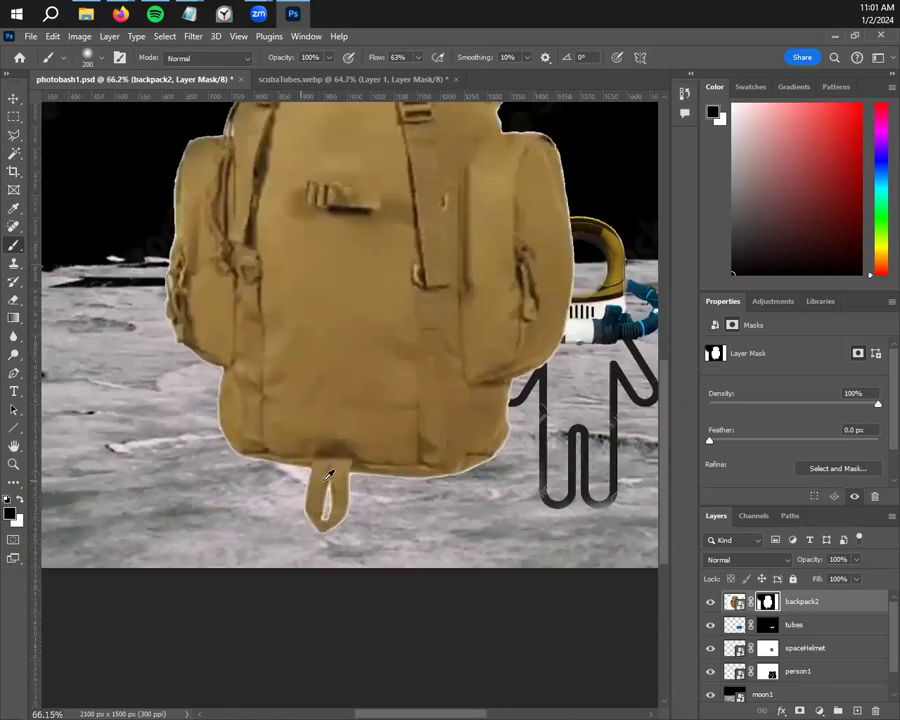
Shrink backpack2 toward the lower left and move its layer below person1
key(v)
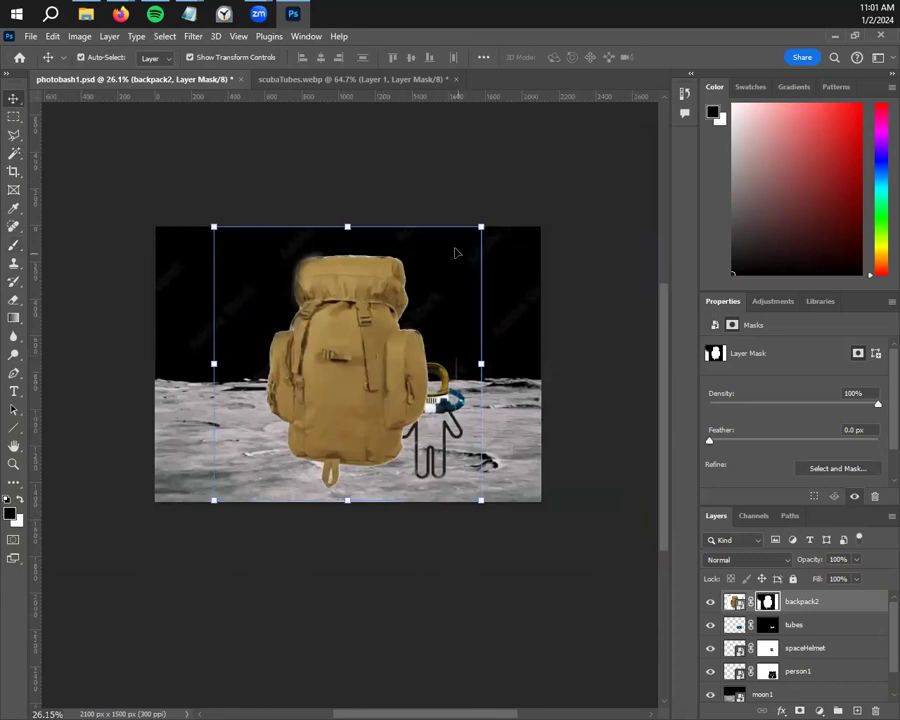
drag(481, 224, 405, 458)
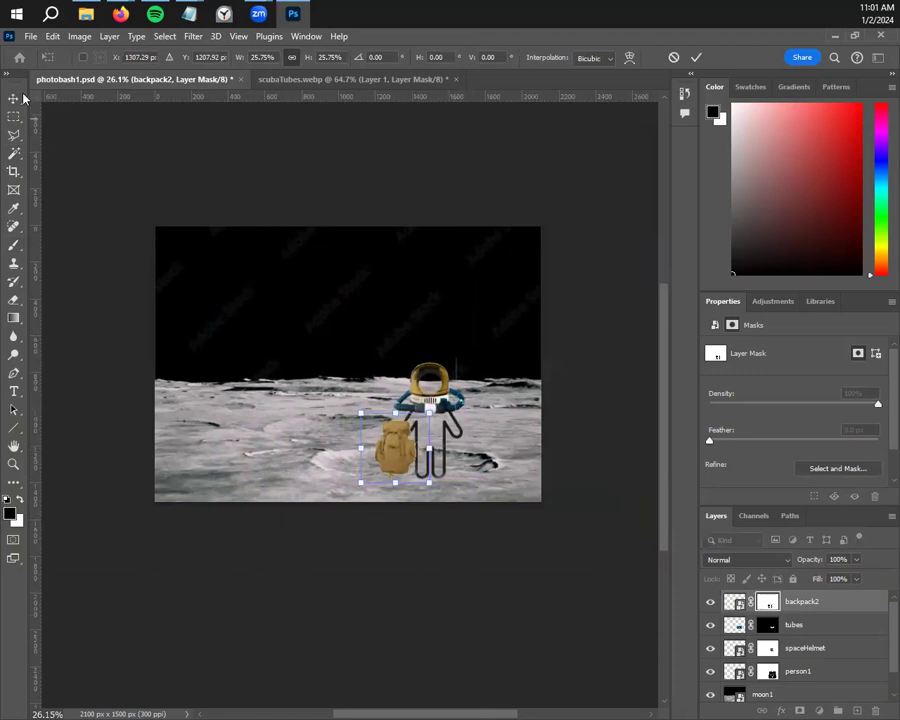
key(Return)
click(418, 589)
scroll(418, 585, up, 5)
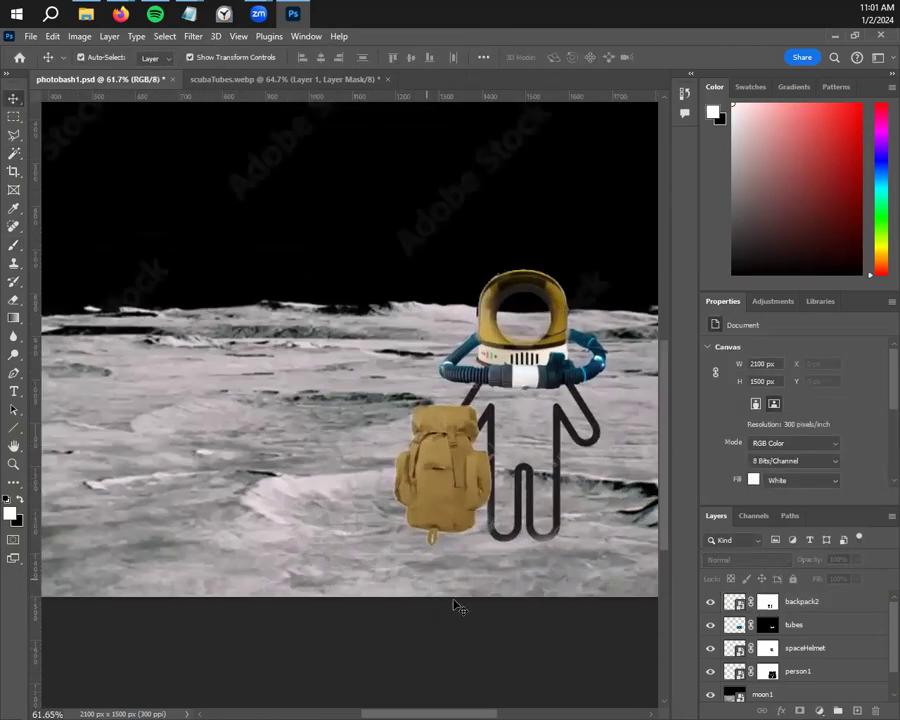
drag(458, 605, 390, 494)
click(357, 410)
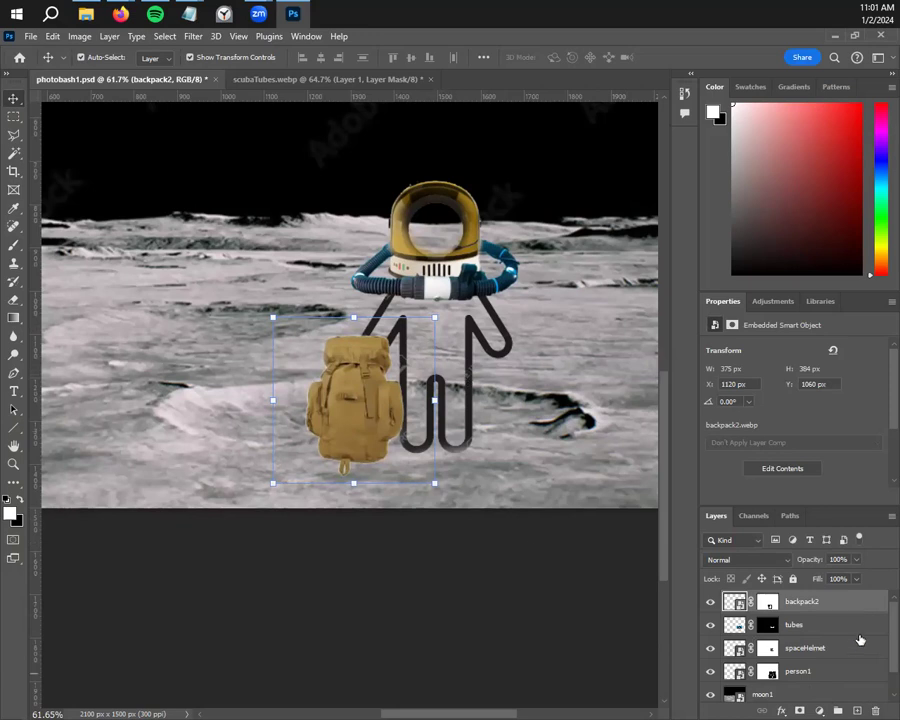
drag(816, 602, 818, 688)
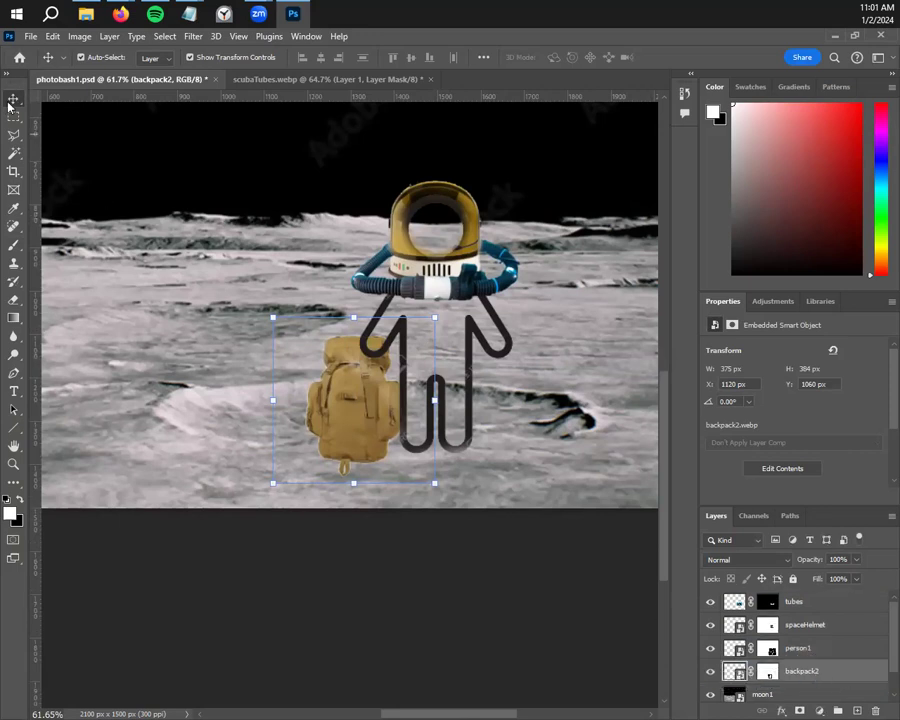
With moon1 selected, bring pen1.jpg from File Explorer into the composite
click(290, 330)
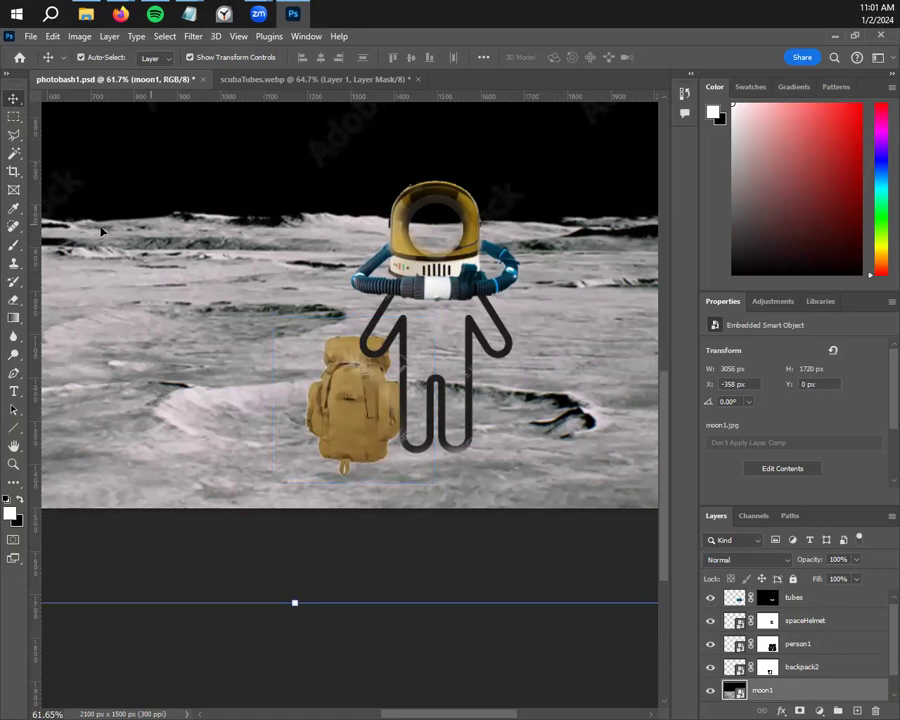
click(86, 12)
drag(555, 310, 487, 357)
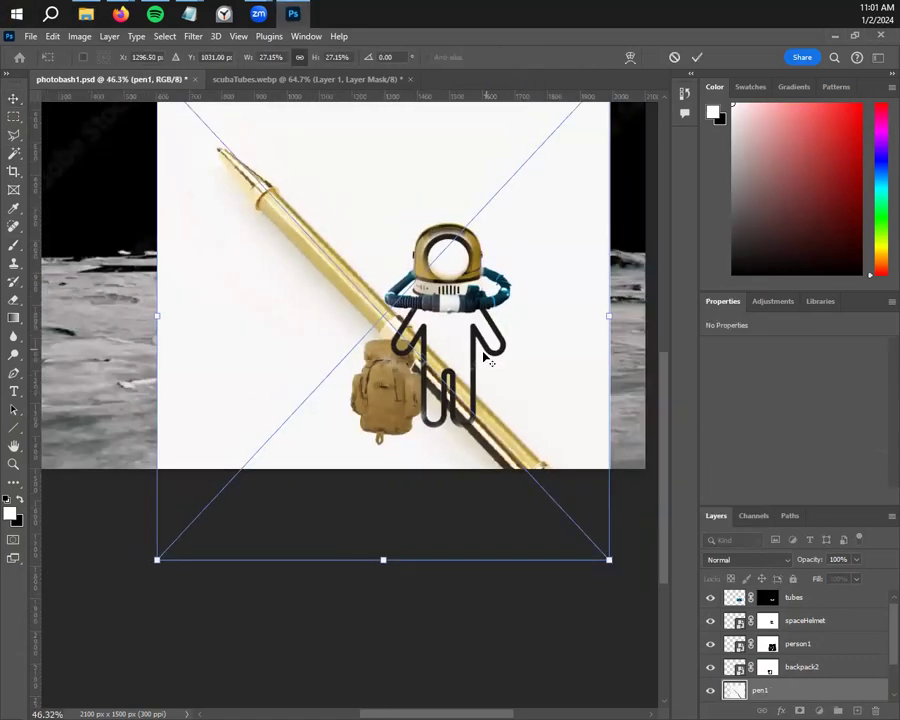
scroll(487, 357, down, 3)
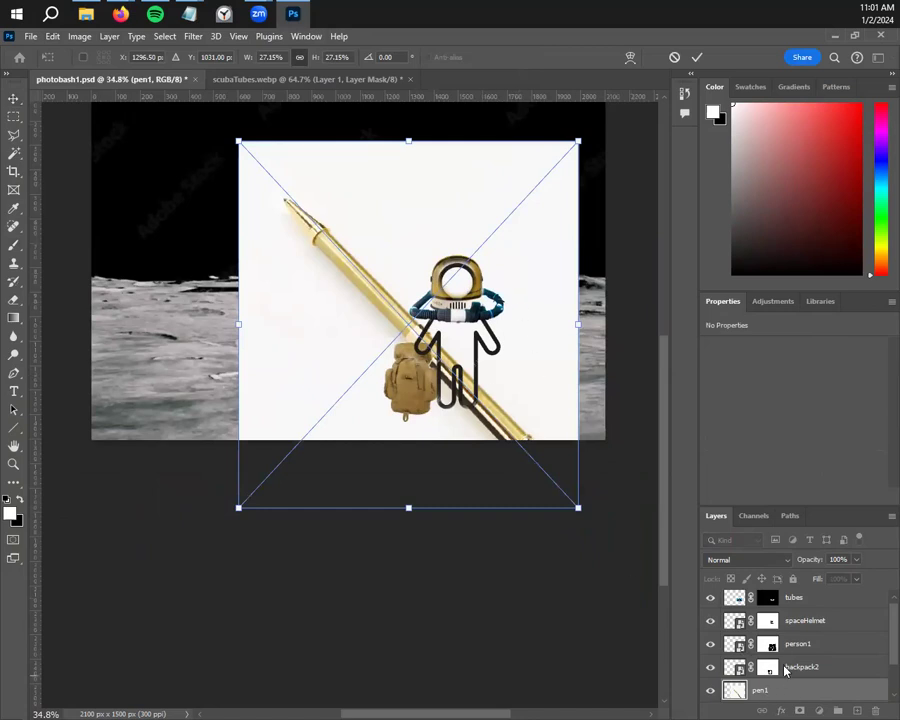
Commit pen1, move it to the top of the layer stack, and mask out its white background with an inverted Magic Wand mask
key(Return)
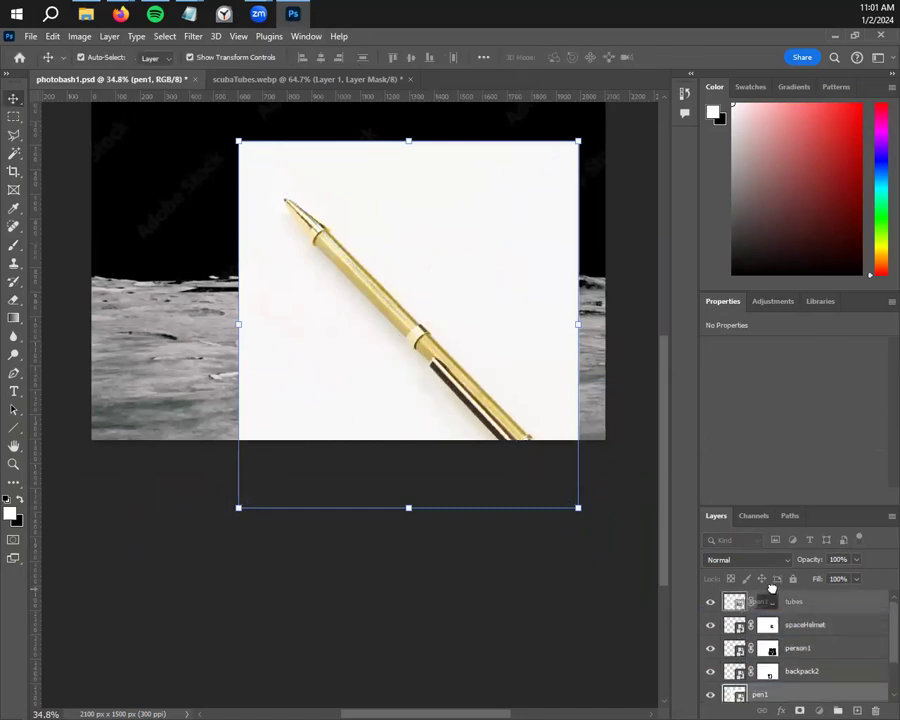
drag(781, 690, 757, 599)
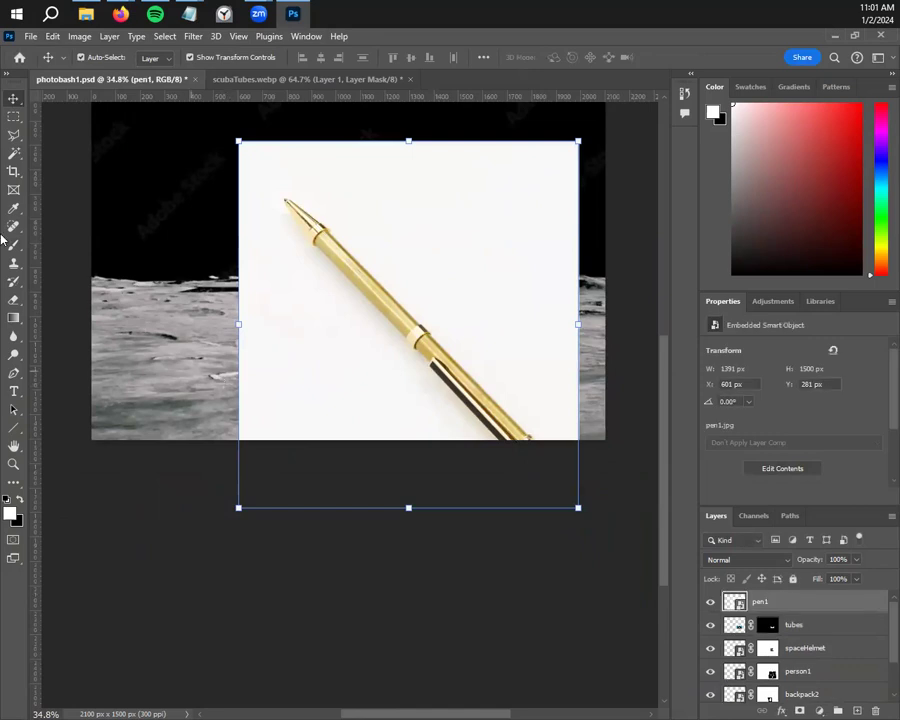
key(w)
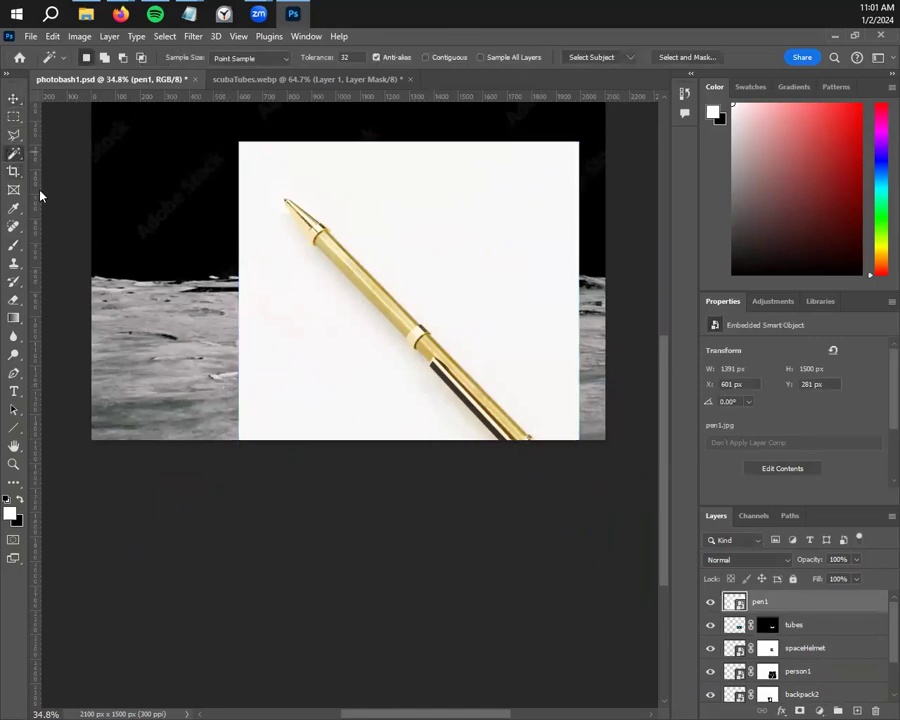
click(466, 250)
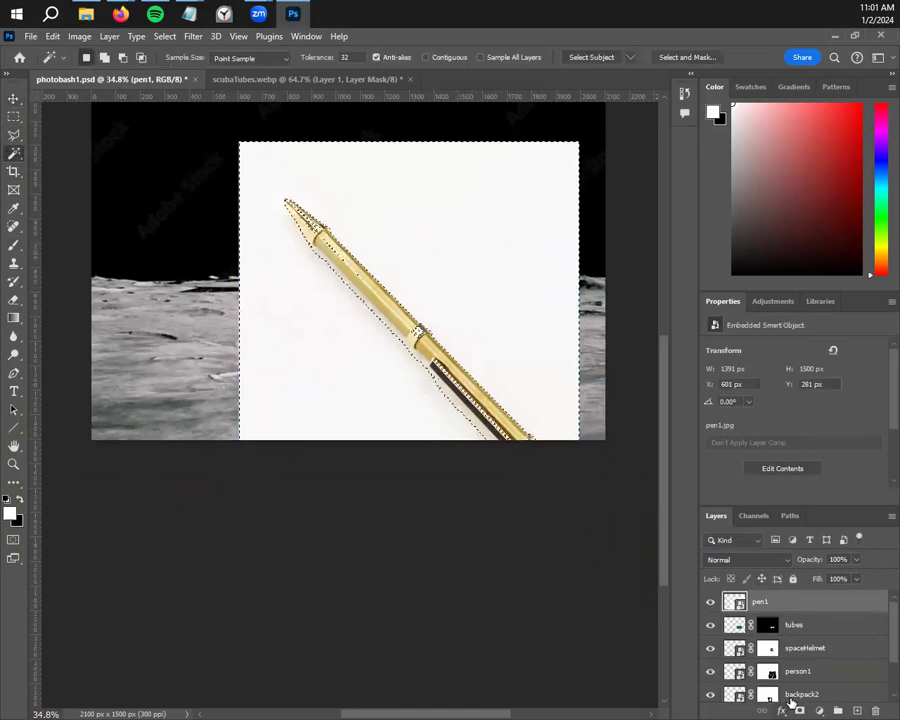
click(800, 709)
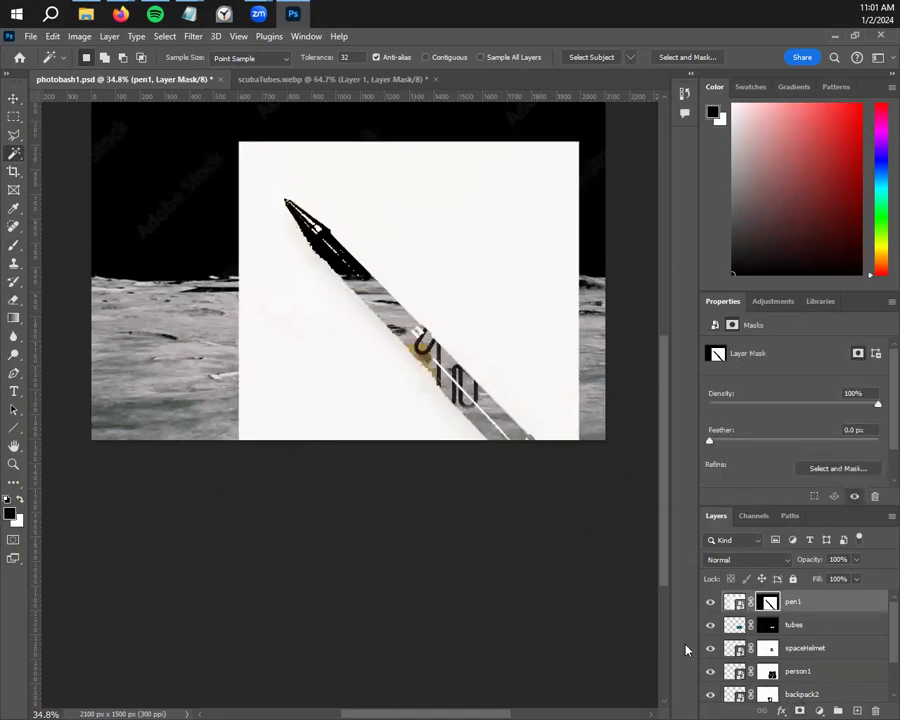
key(ctrl+i)
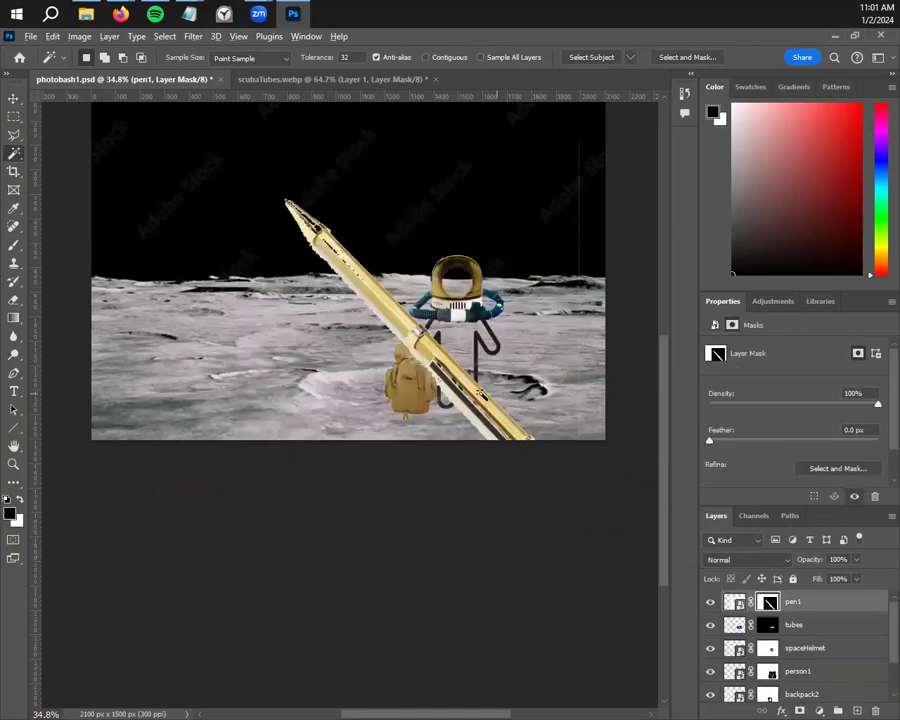
scroll(450, 381, up, 2)
drag(150, 110, 227, 221)
Apply Lock All to the moon1 landscape layer, then deselect all layers
click(14, 98)
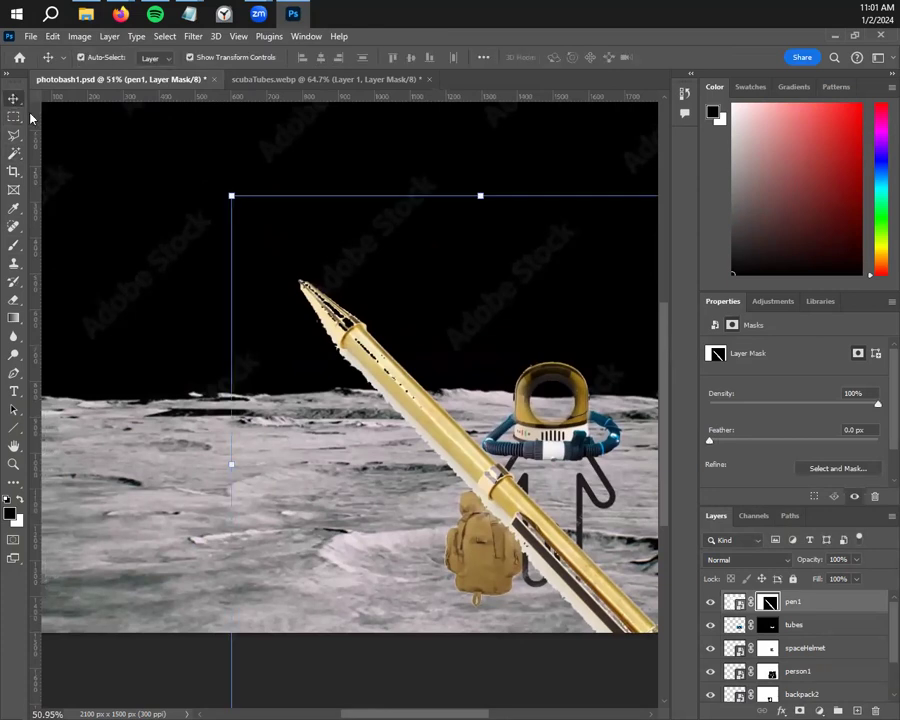
scroll(414, 360, down, 1)
mouse_move(475, 400)
mouse_down()
mouse_move(295, 275)
mouse_move(330, 320)
mouse_move(475, 400)
mouse_up()
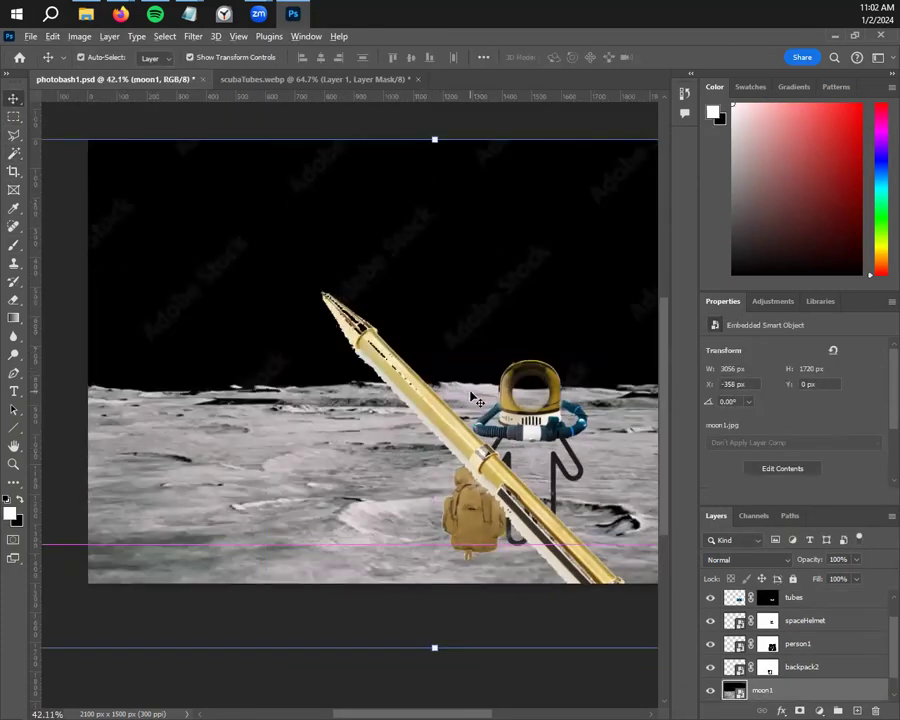
scroll(476, 400, down, 1)
drag(488, 701, 572, 639)
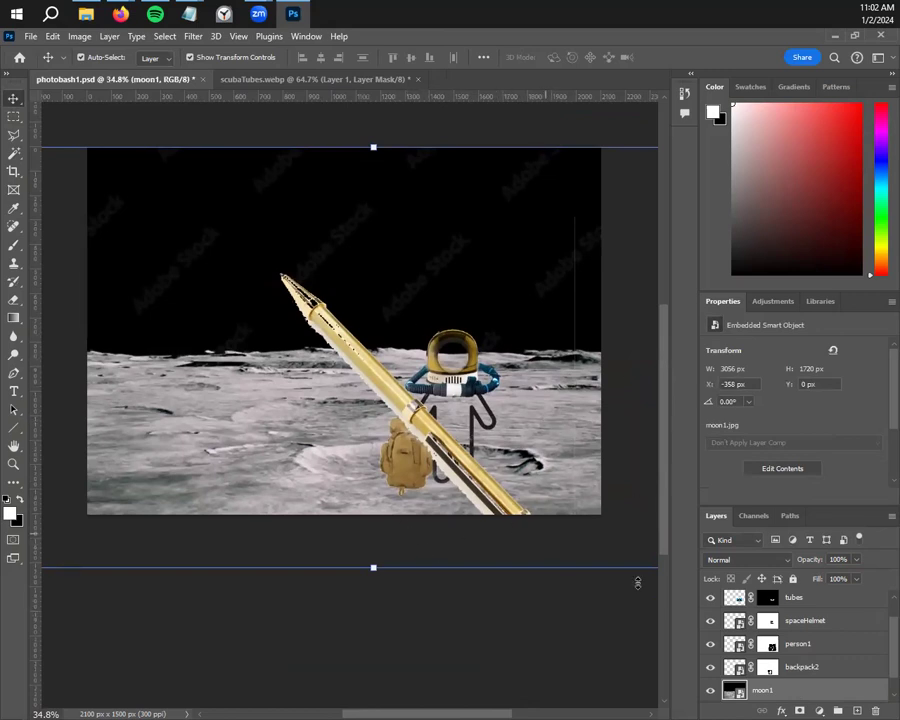
scroll(838, 667, down, 1)
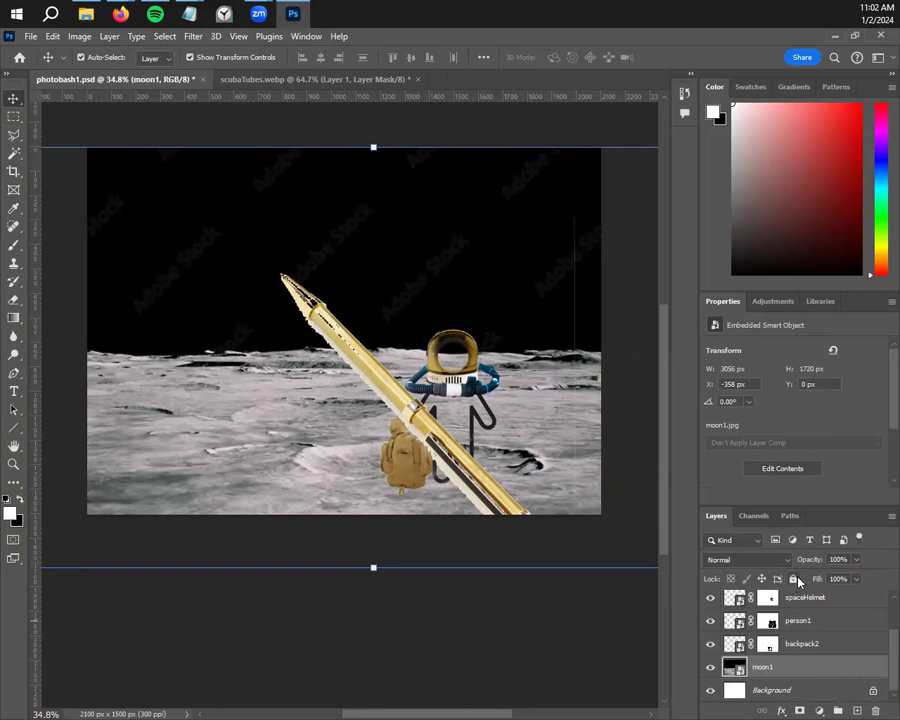
click(793, 579)
click(378, 226)
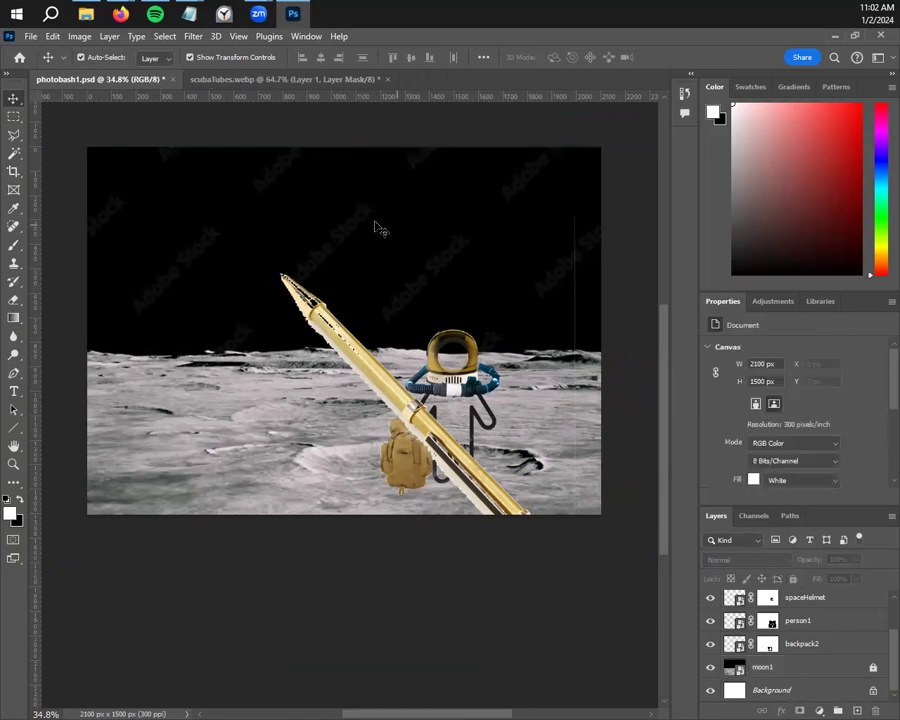
click(438, 200)
click(308, 180)
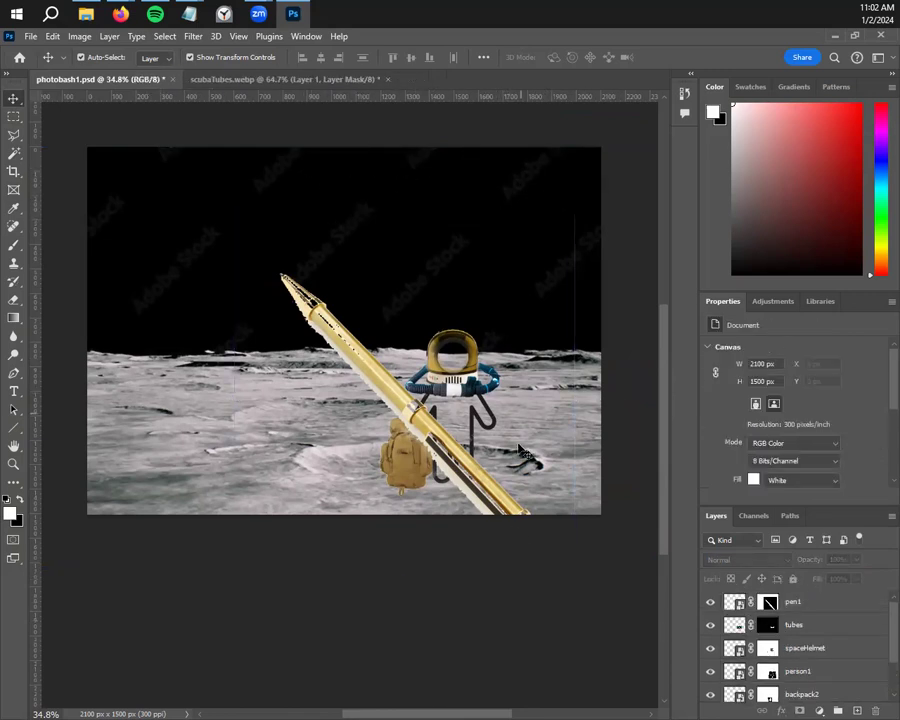
scroll(520, 448, up, 3)
Scale the pen down to about 49% and rotate it nearly upright beside the figure's right side
drag(318, 282, 346, 319)
scroll(346, 319, down, 2)
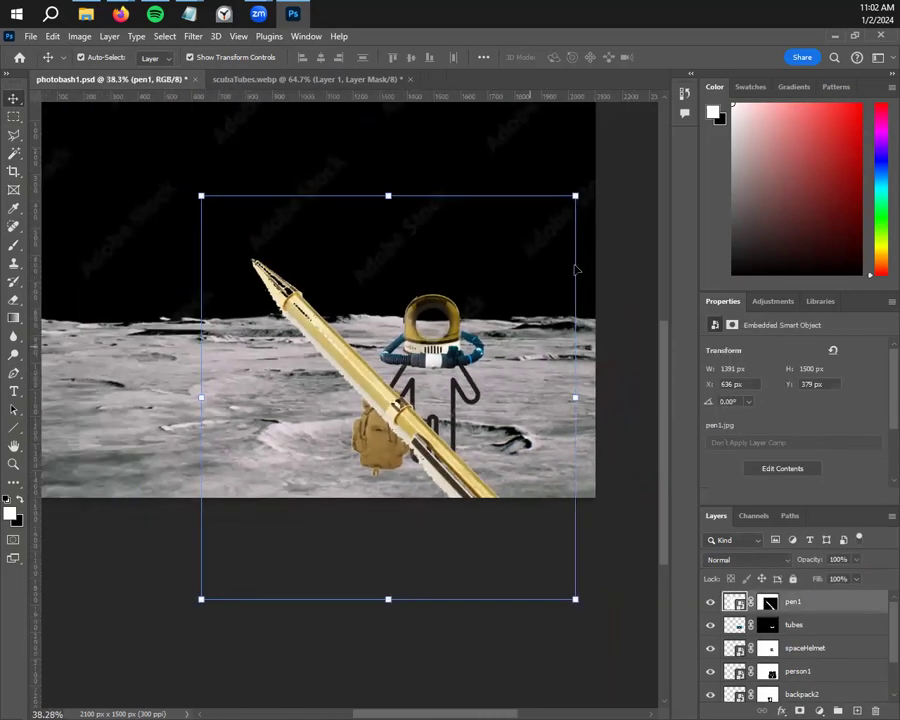
drag(575, 196, 456, 317)
drag(334, 460, 452, 404)
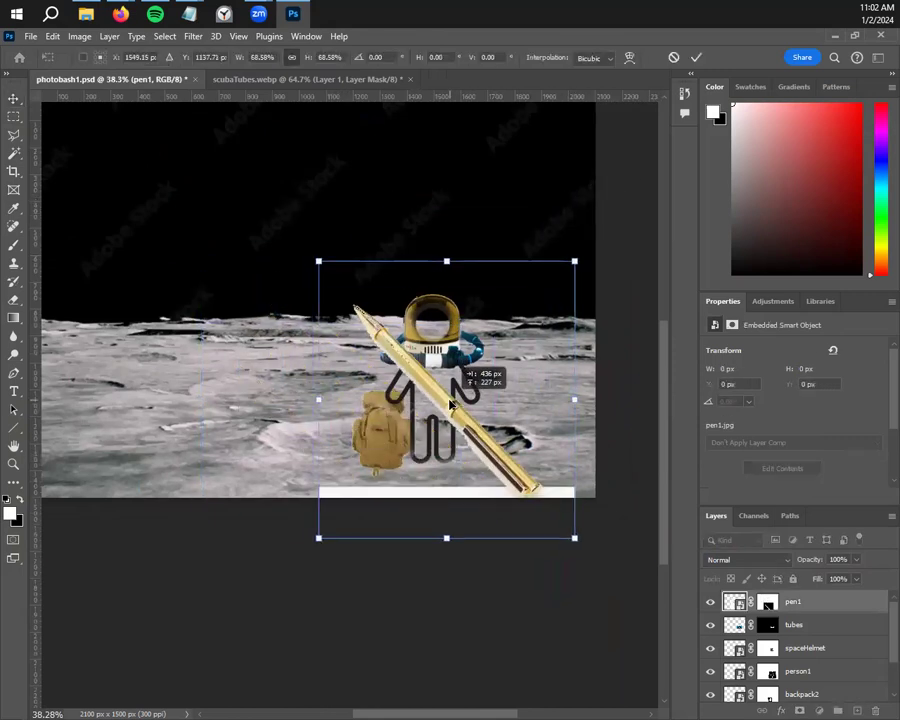
drag(574, 262, 528, 304)
drag(450, 400, 480, 308)
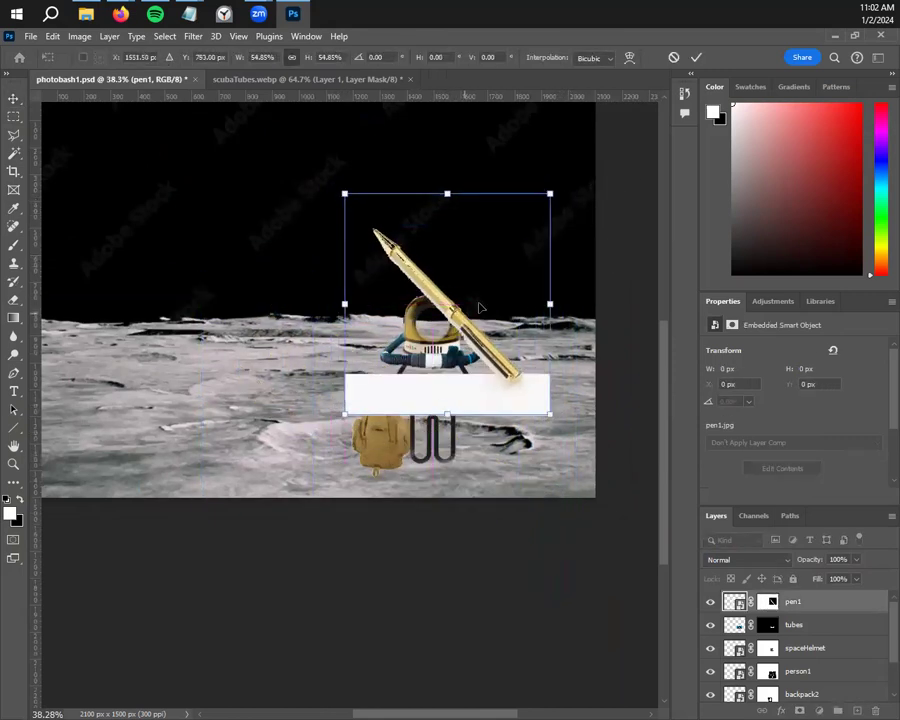
drag(556, 196, 530, 218)
drag(468, 313, 484, 385)
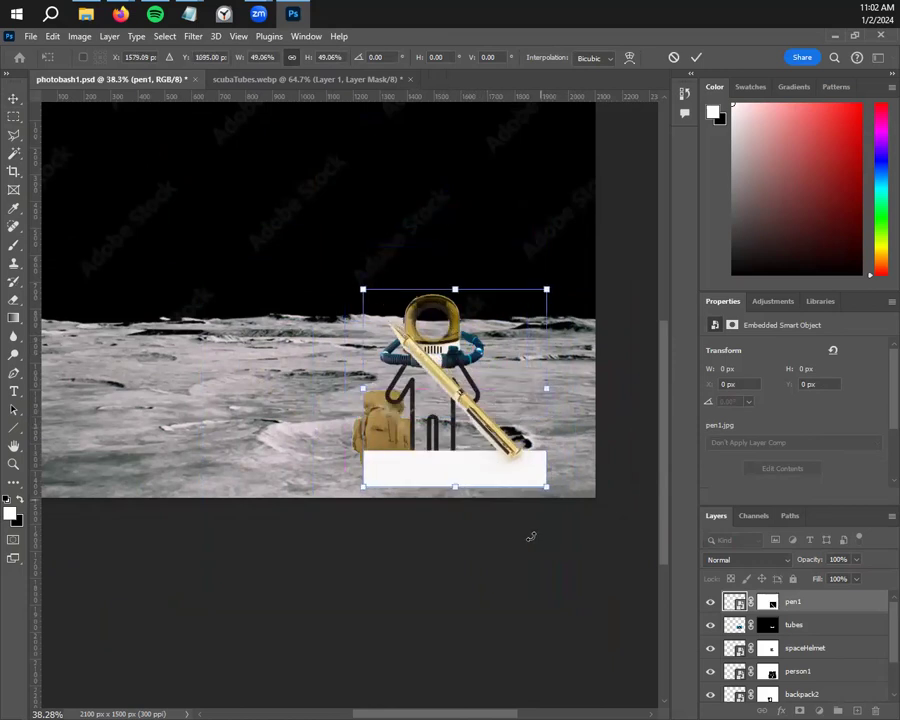
drag(555, 495, 406, 522)
drag(438, 415, 481, 415)
scroll(532, 603, up, 3)
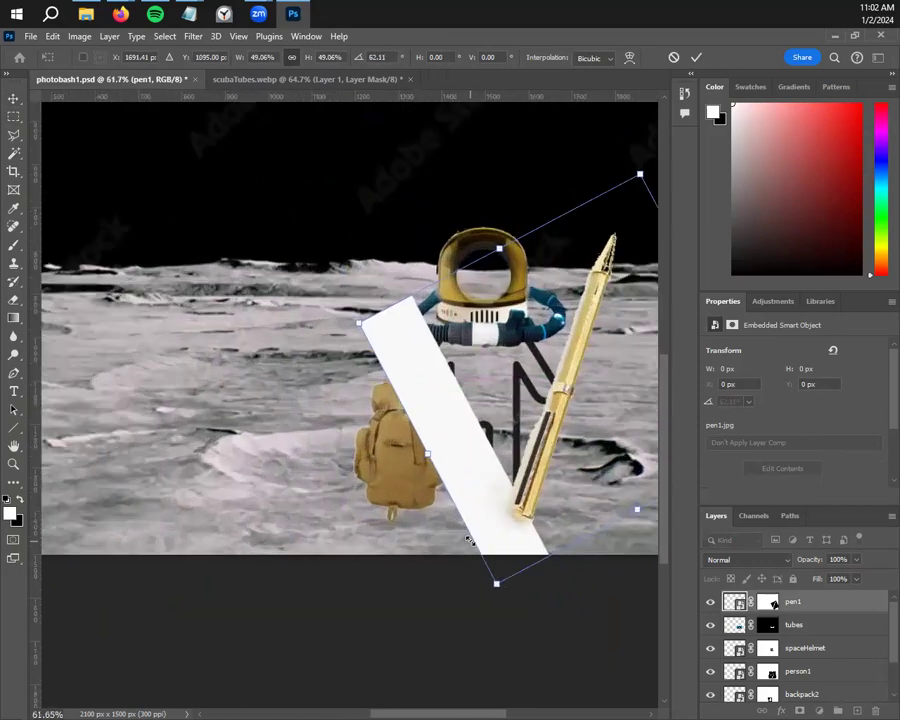
drag(513, 596, 405, 527)
Commit the pen transform, then slightly rotate and resize its mask and apply the change
click(767, 601)
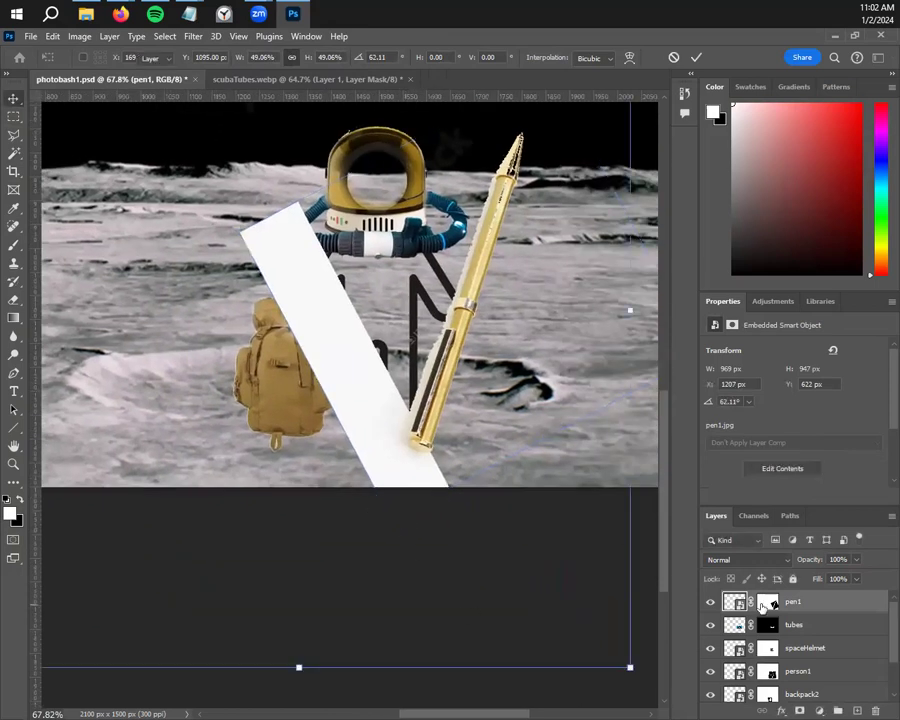
scroll(505, 405, down, 2)
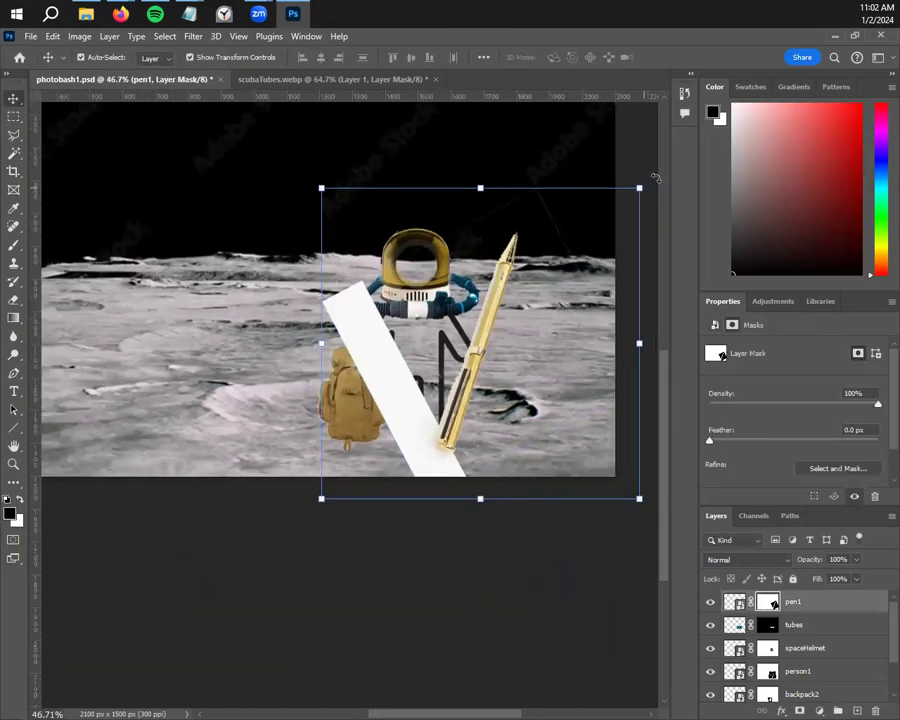
drag(648, 180, 641, 214)
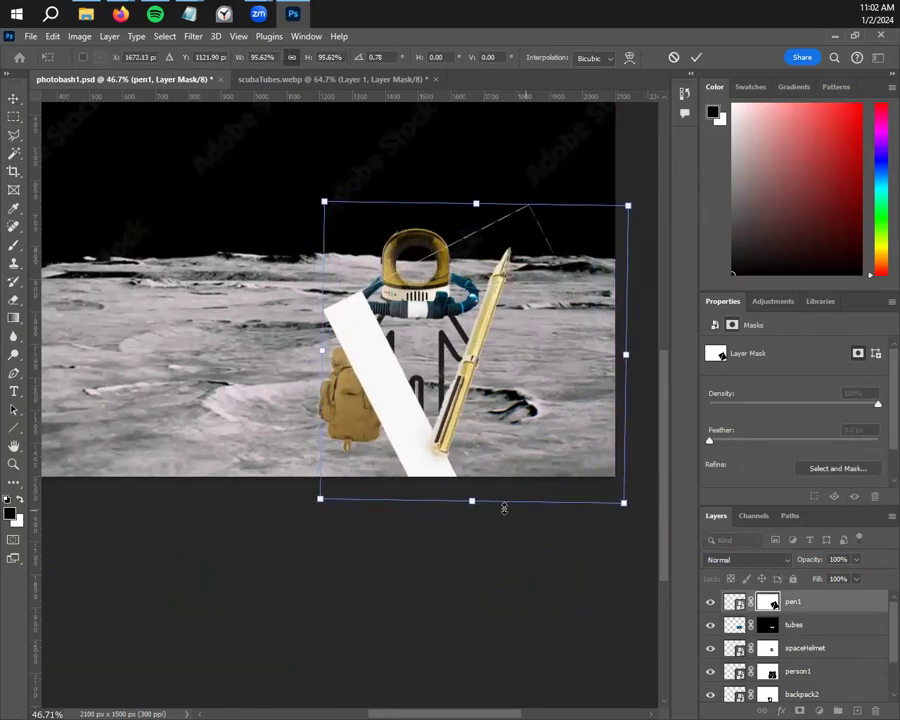
scroll(526, 576, up, 3)
key(alt+space)
key(Escape)
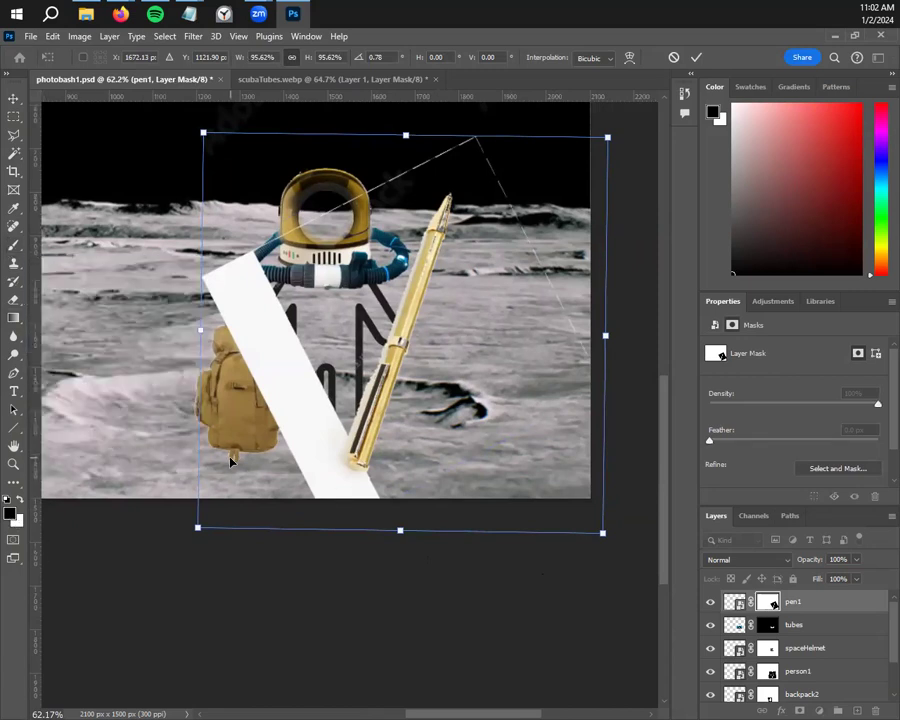
key(Return)
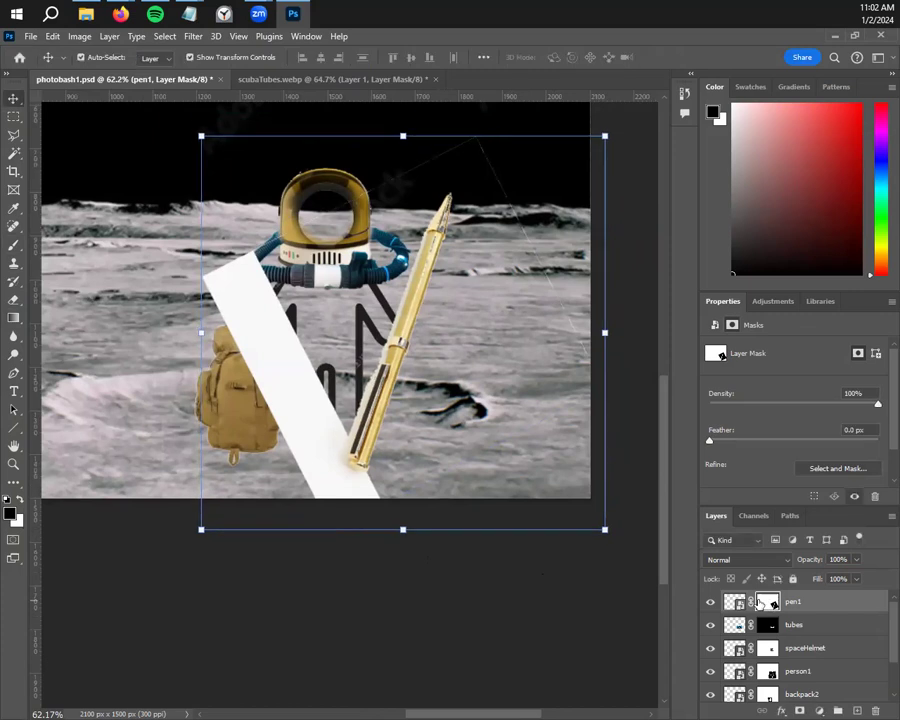
click(15, 245)
Paint black on the pen1 mask to erase the white strip crossing the figure, then deselect the layer
mouse_move(262, 328)
mouse_down()
mouse_move(261, 371)
mouse_move(248, 341)
mouse_move(247, 282)
mouse_move(212, 300)
mouse_move(206, 291)
mouse_move(203, 300)
mouse_move(264, 300)
mouse_move(276, 314)
mouse_move(278, 355)
mouse_move(289, 367)
mouse_move(282, 375)
mouse_move(305, 382)
mouse_move(294, 395)
mouse_move(298, 506)
mouse_move(321, 525)
mouse_move(398, 519)
mouse_move(350, 522)
mouse_move(388, 510)
mouse_up()
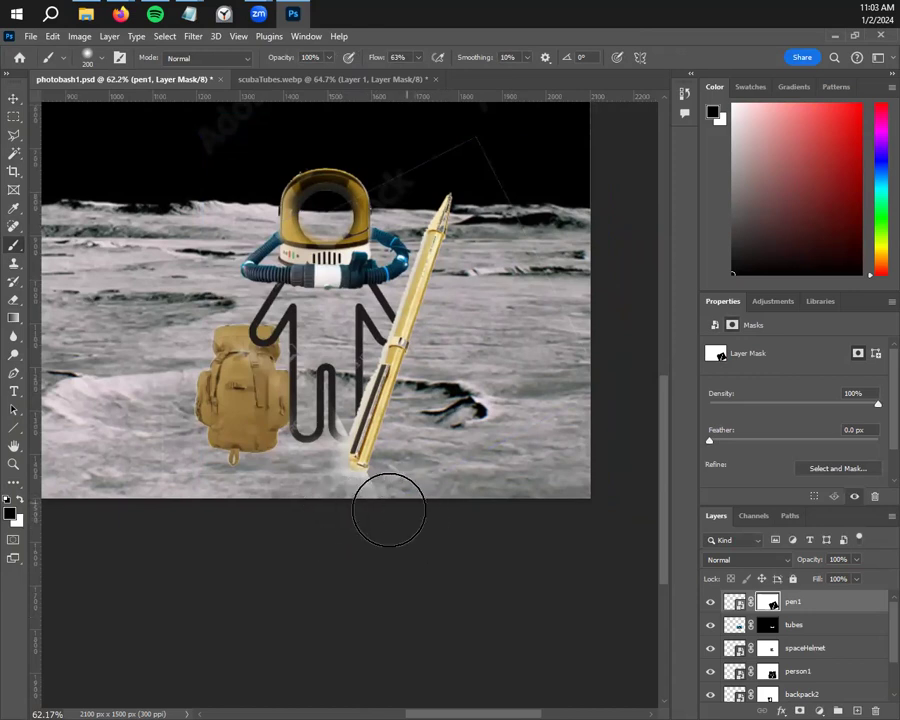
mouse_move(327, 340)
mouse_down()
mouse_move(301, 391)
mouse_move(305, 415)
mouse_up()
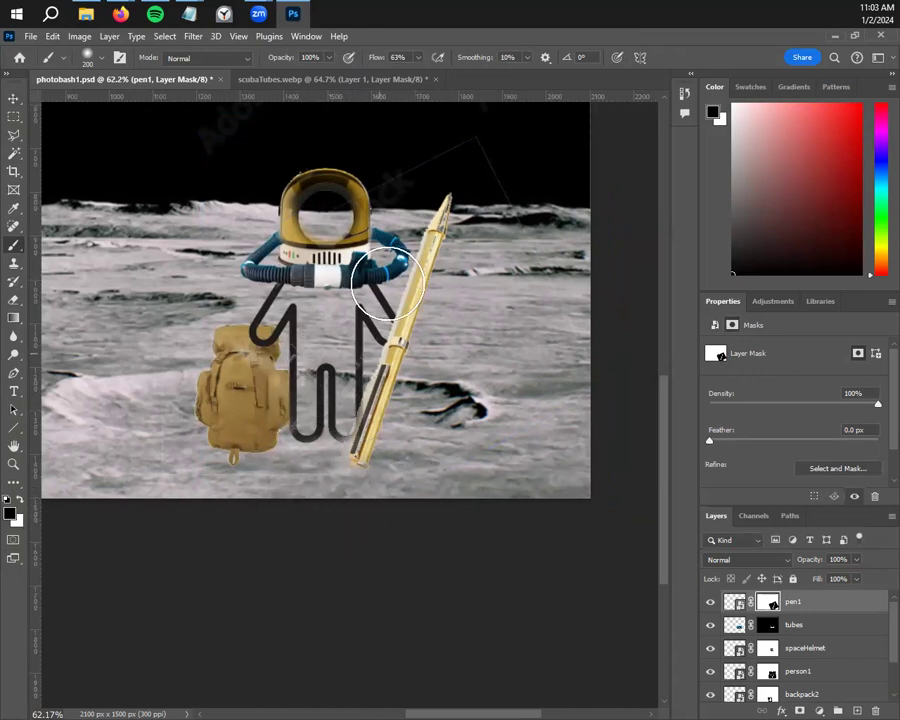
scroll(575, 305, left, 2)
scroll(575, 330, up, 5)
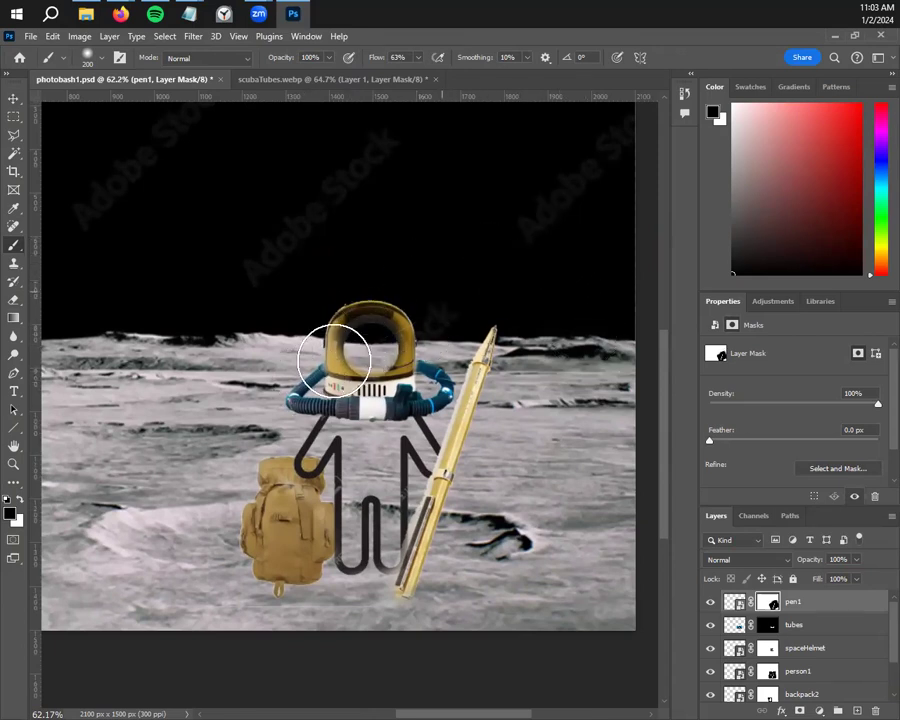
key(v)
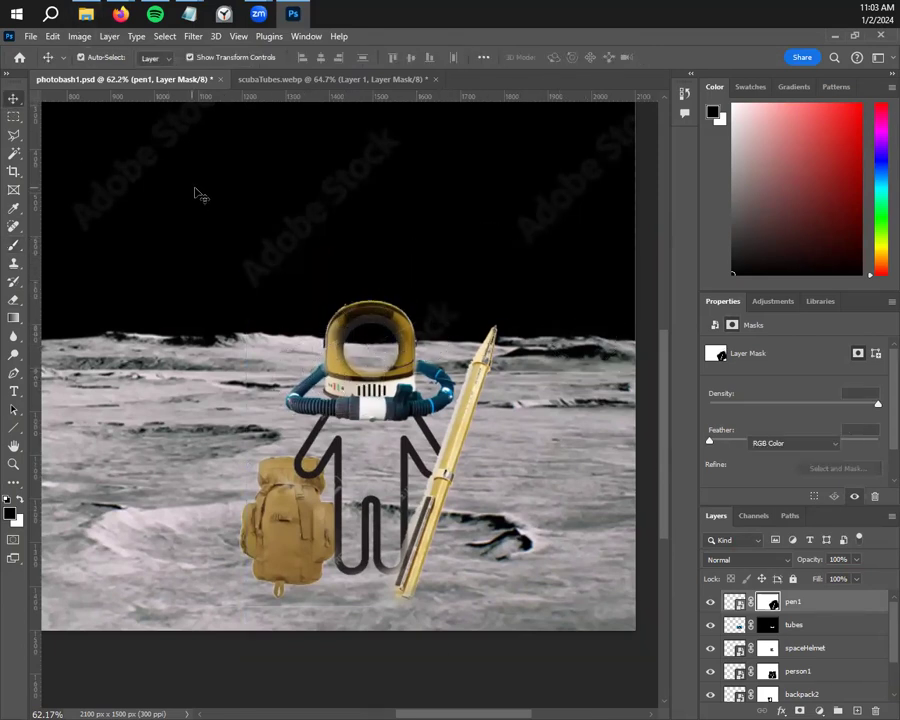
click(195, 192)
scroll(260, 284, down, 4)
drag(341, 474, 404, 515)
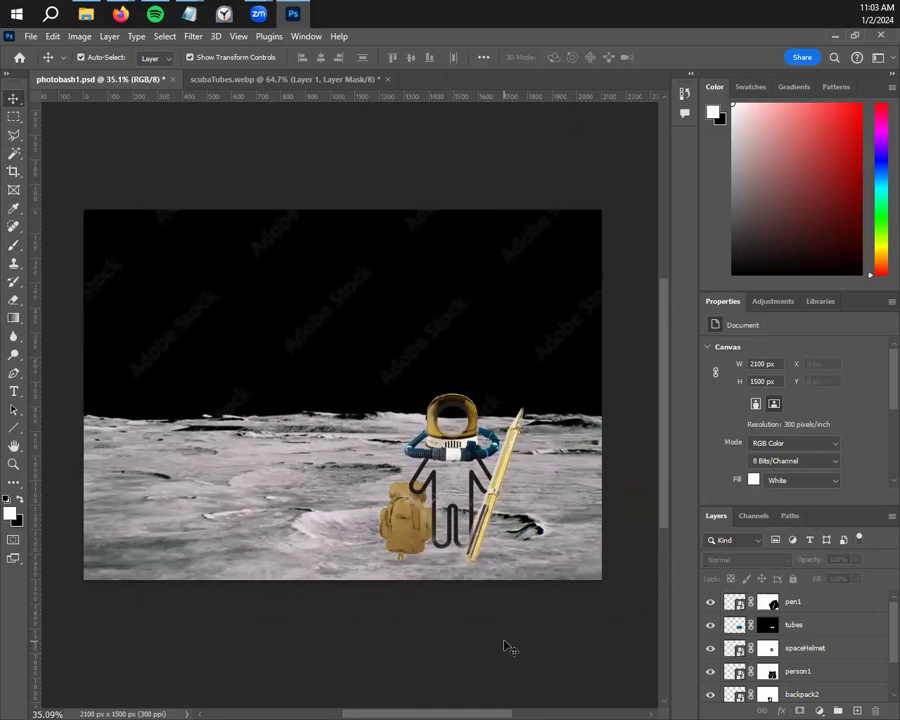
Review the Untitled Notepad character notes, then bring the photobash folder in File Explorer to the front
mouse_move(189, 13)
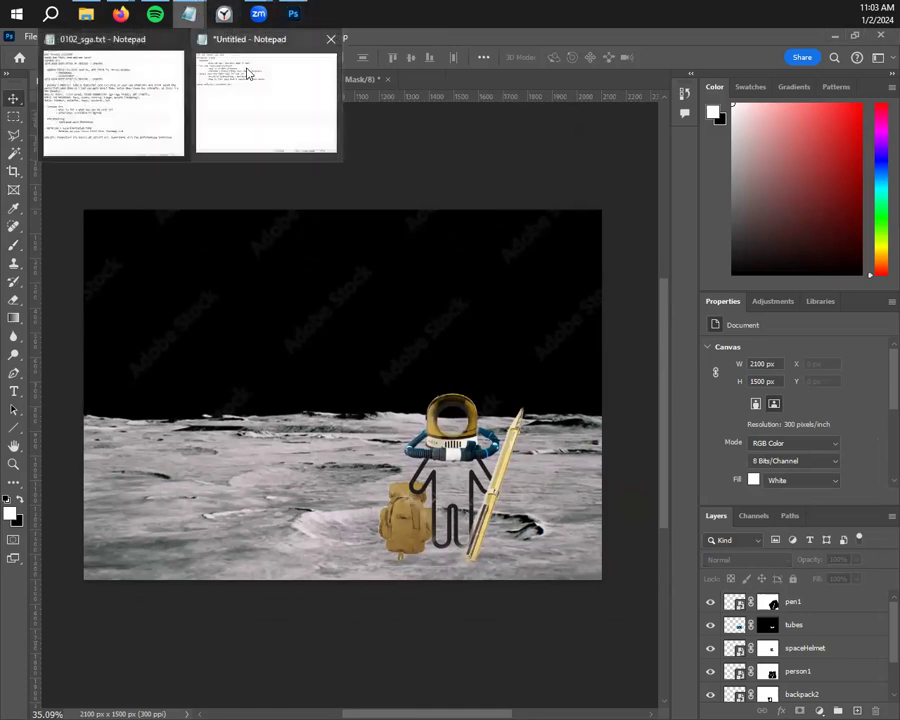
click(262, 90)
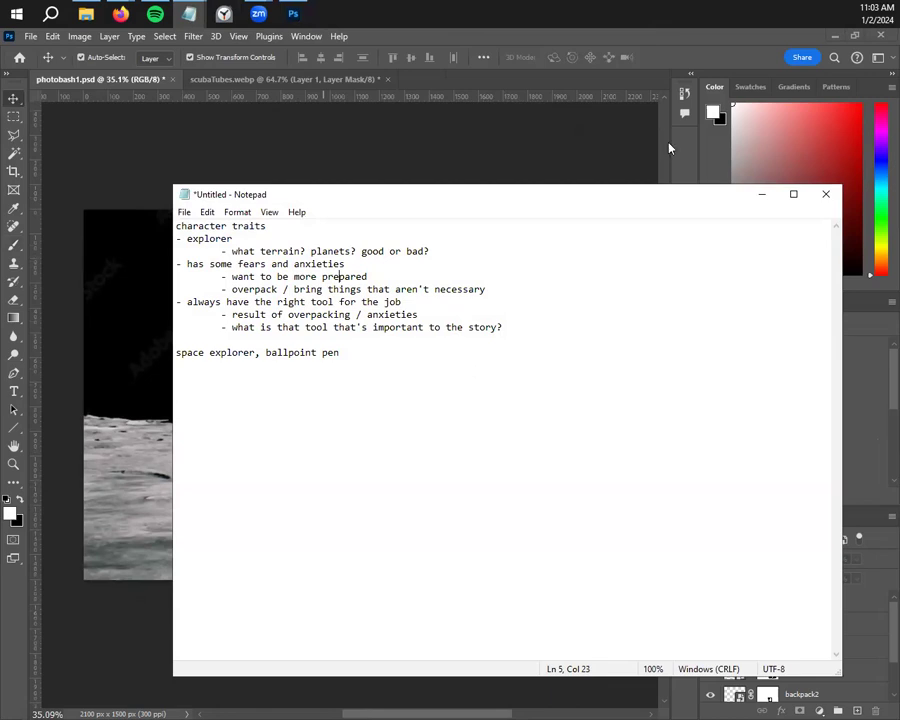
click(762, 195)
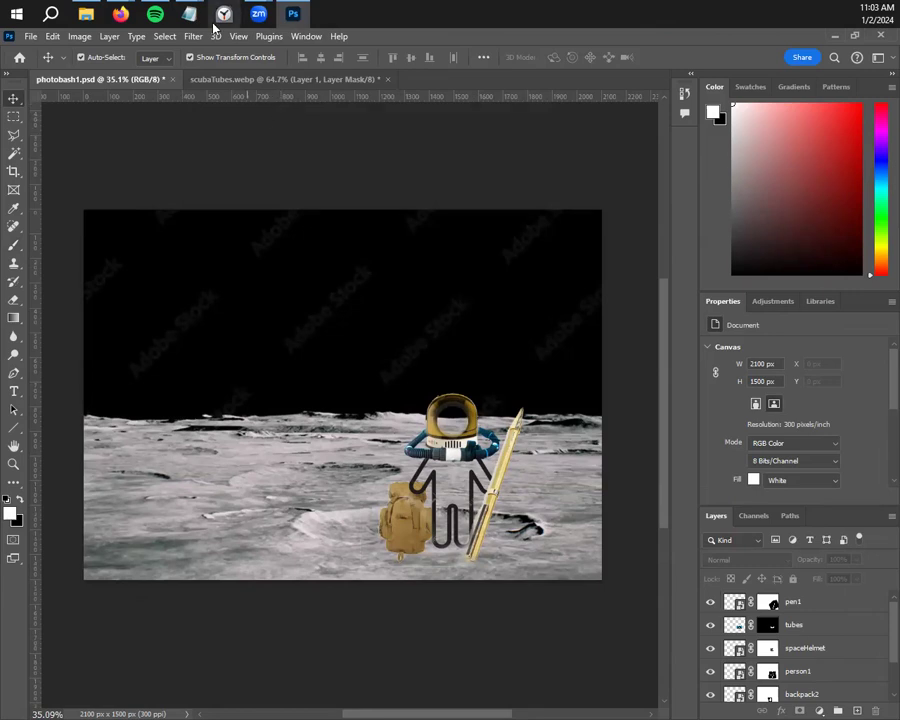
mouse_move(189, 14)
click(228, 64)
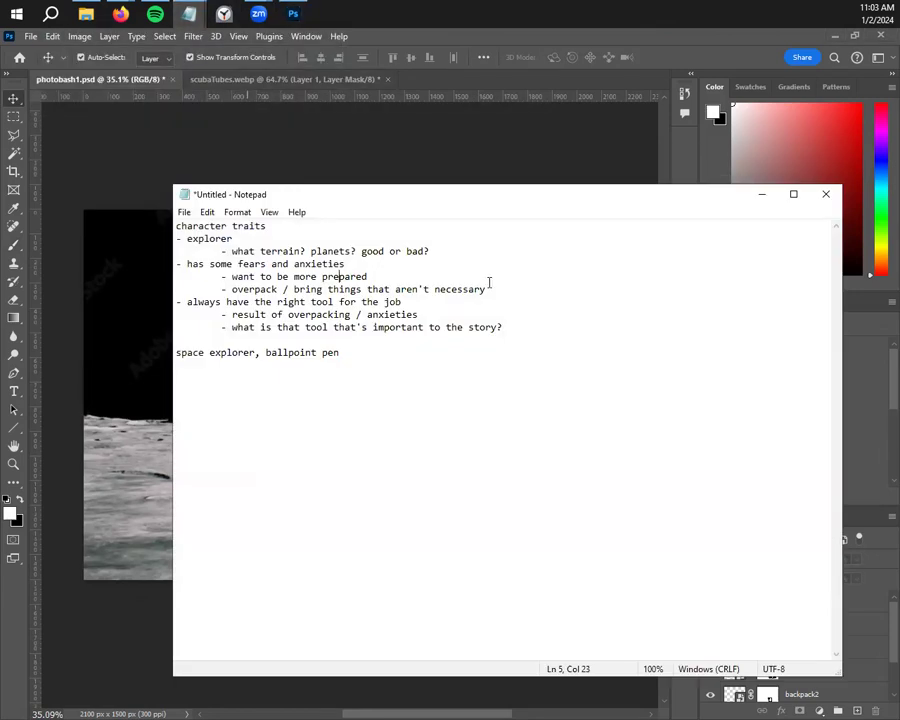
click(86, 14)
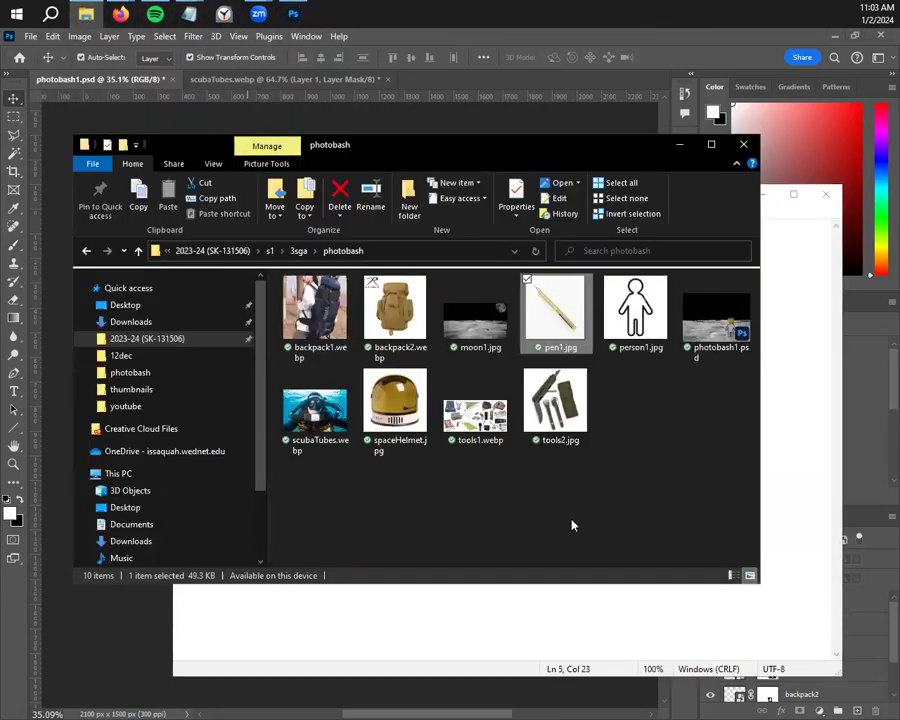
Switch back to the Photoshop composite with Alt+Tab
key(alt+Tab)
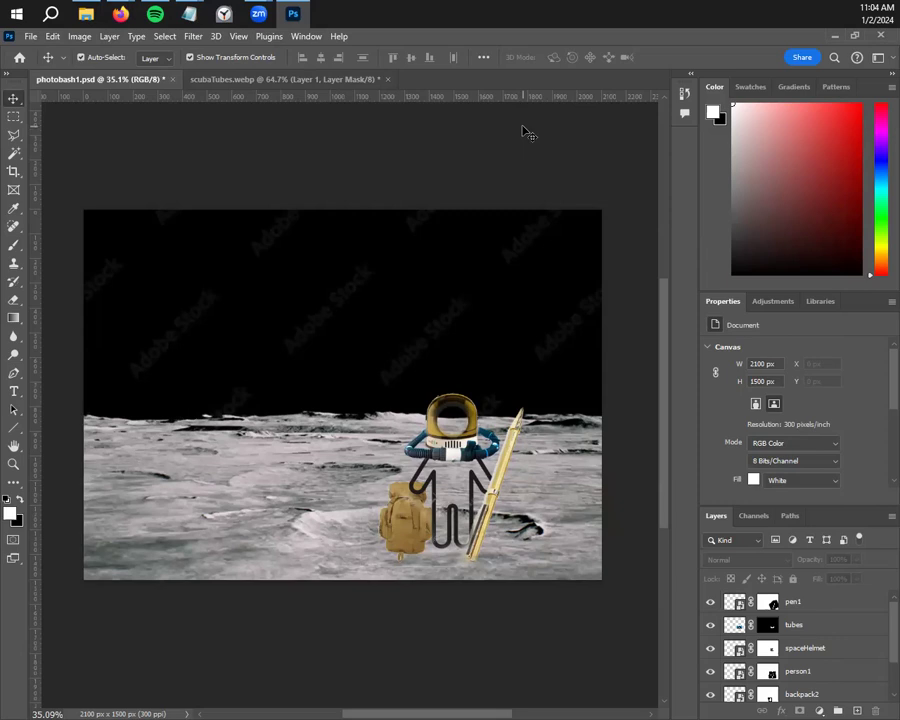
Save photobash1.psd with Ctrl+S, then briefly check the Notepad character notes and hide them again
key(ctrl+s)
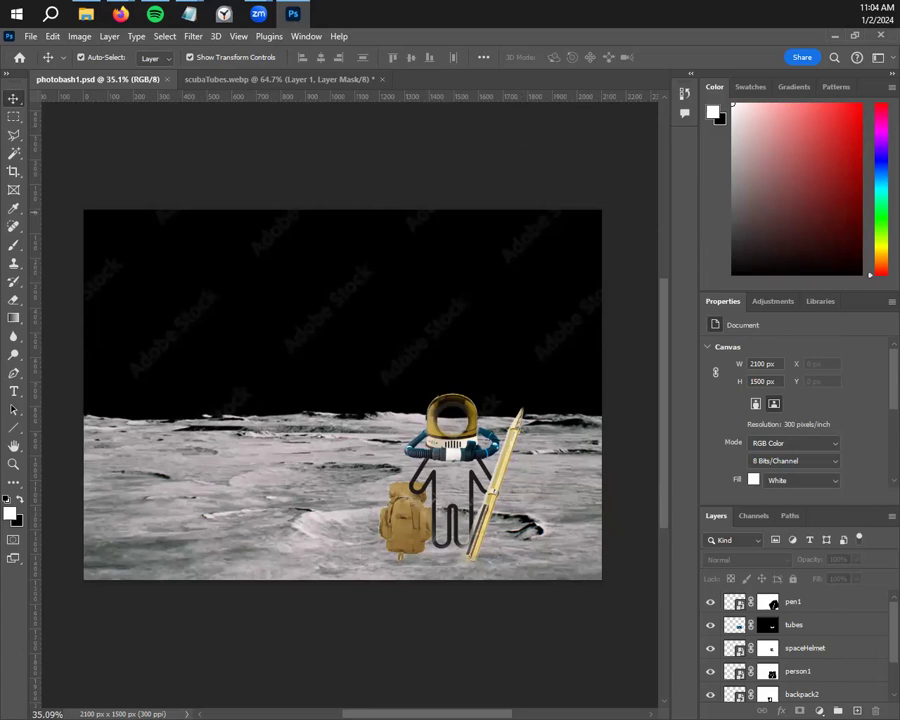
mouse_move(189, 14)
click(235, 50)
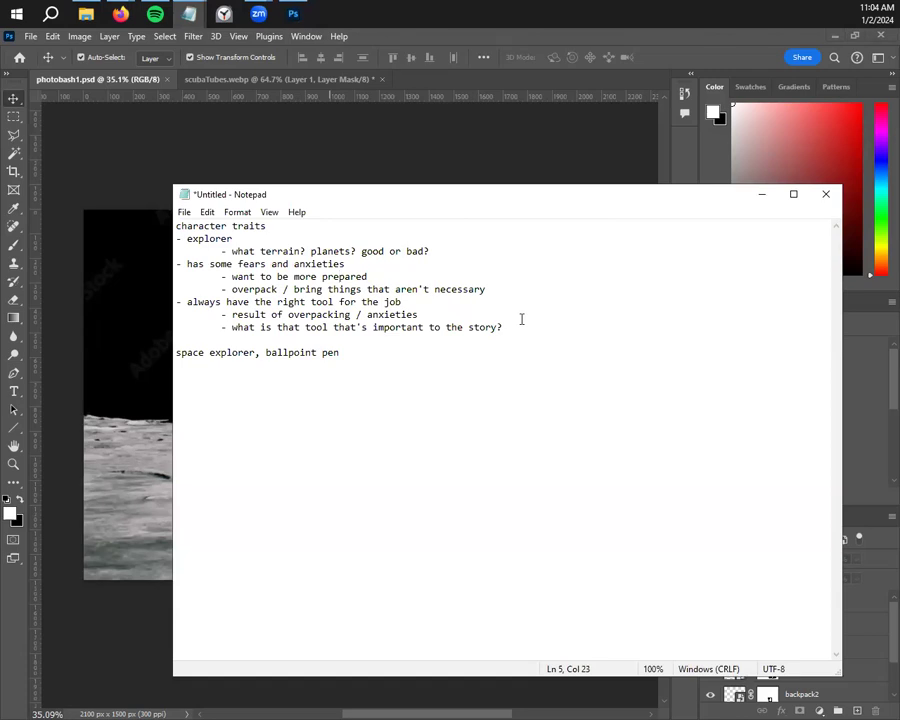
click(763, 196)
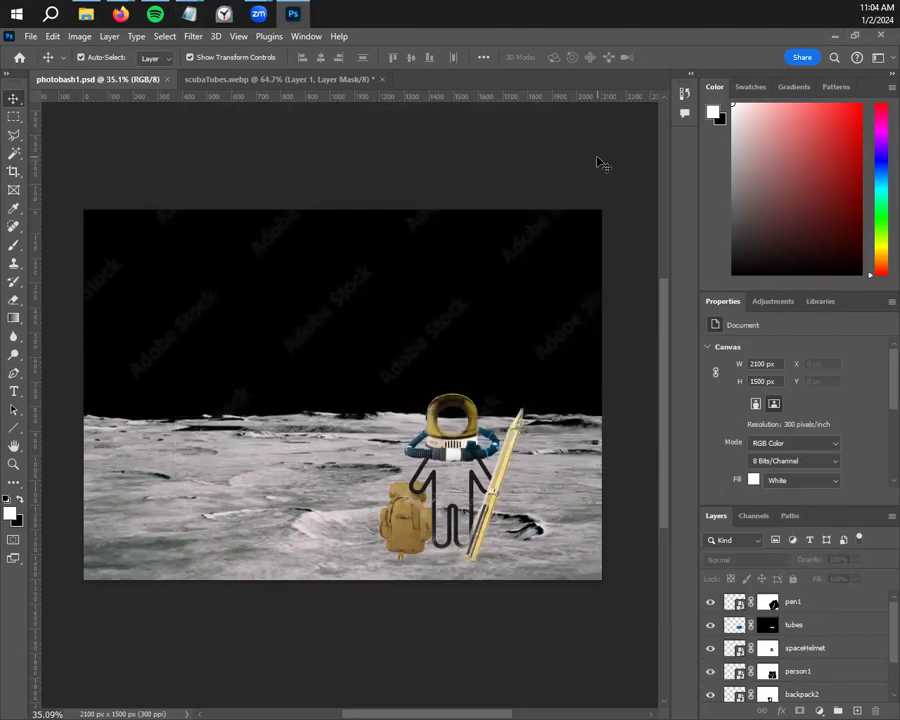